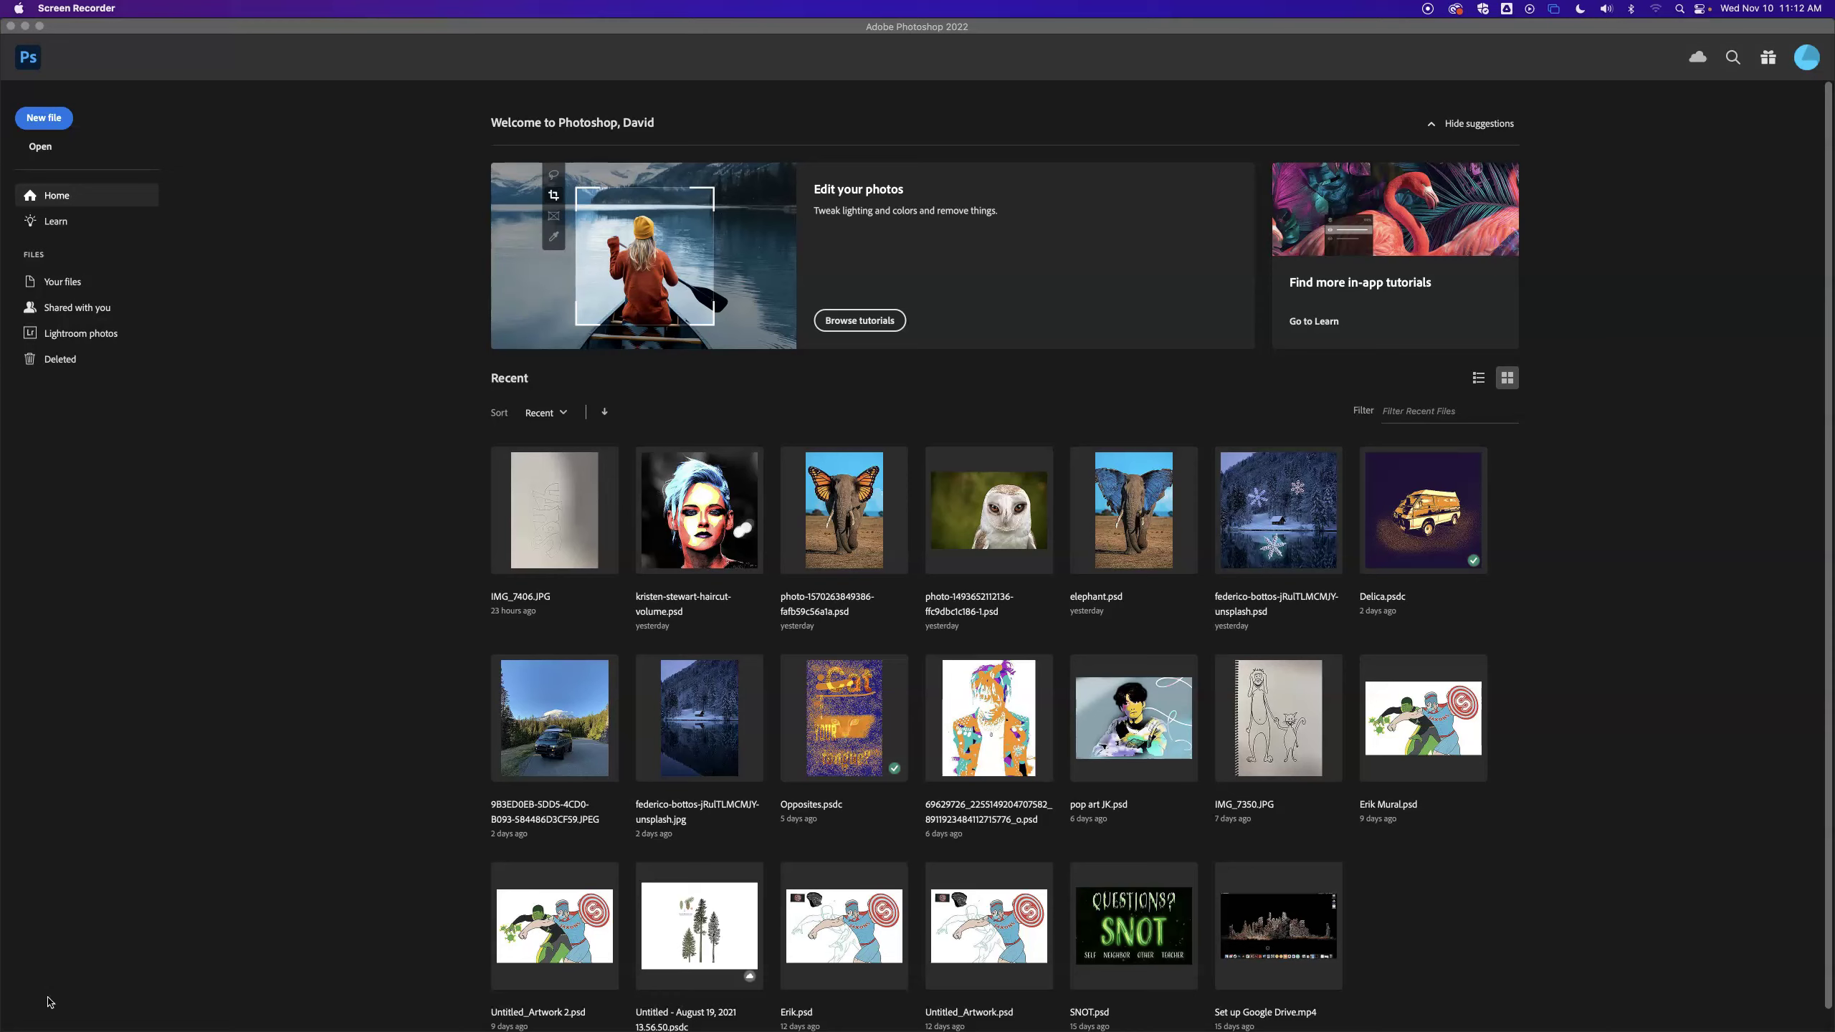
# Step: Create a 12 × 12 inch, 300 ppi document with a white background (3600 × 3600 px)
pyautogui.click(45, 1006)
pyautogui.click(52, 120)
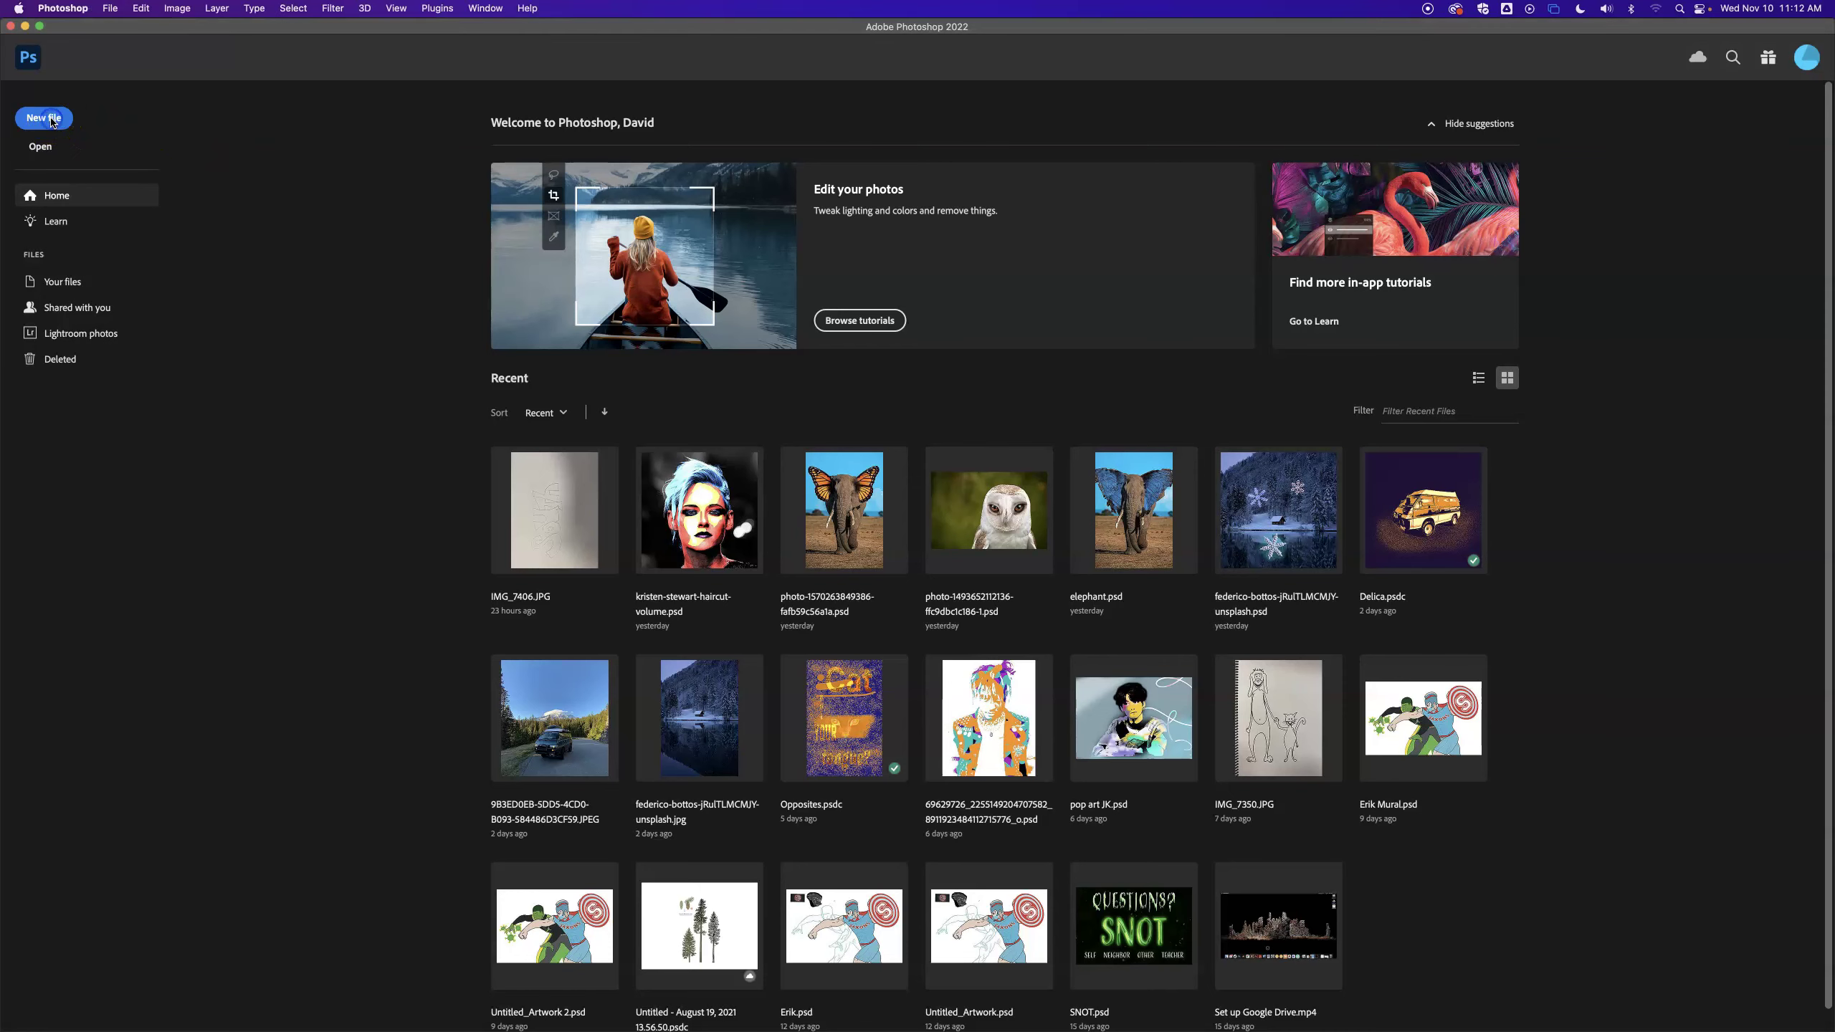
pyautogui.click(53, 120)
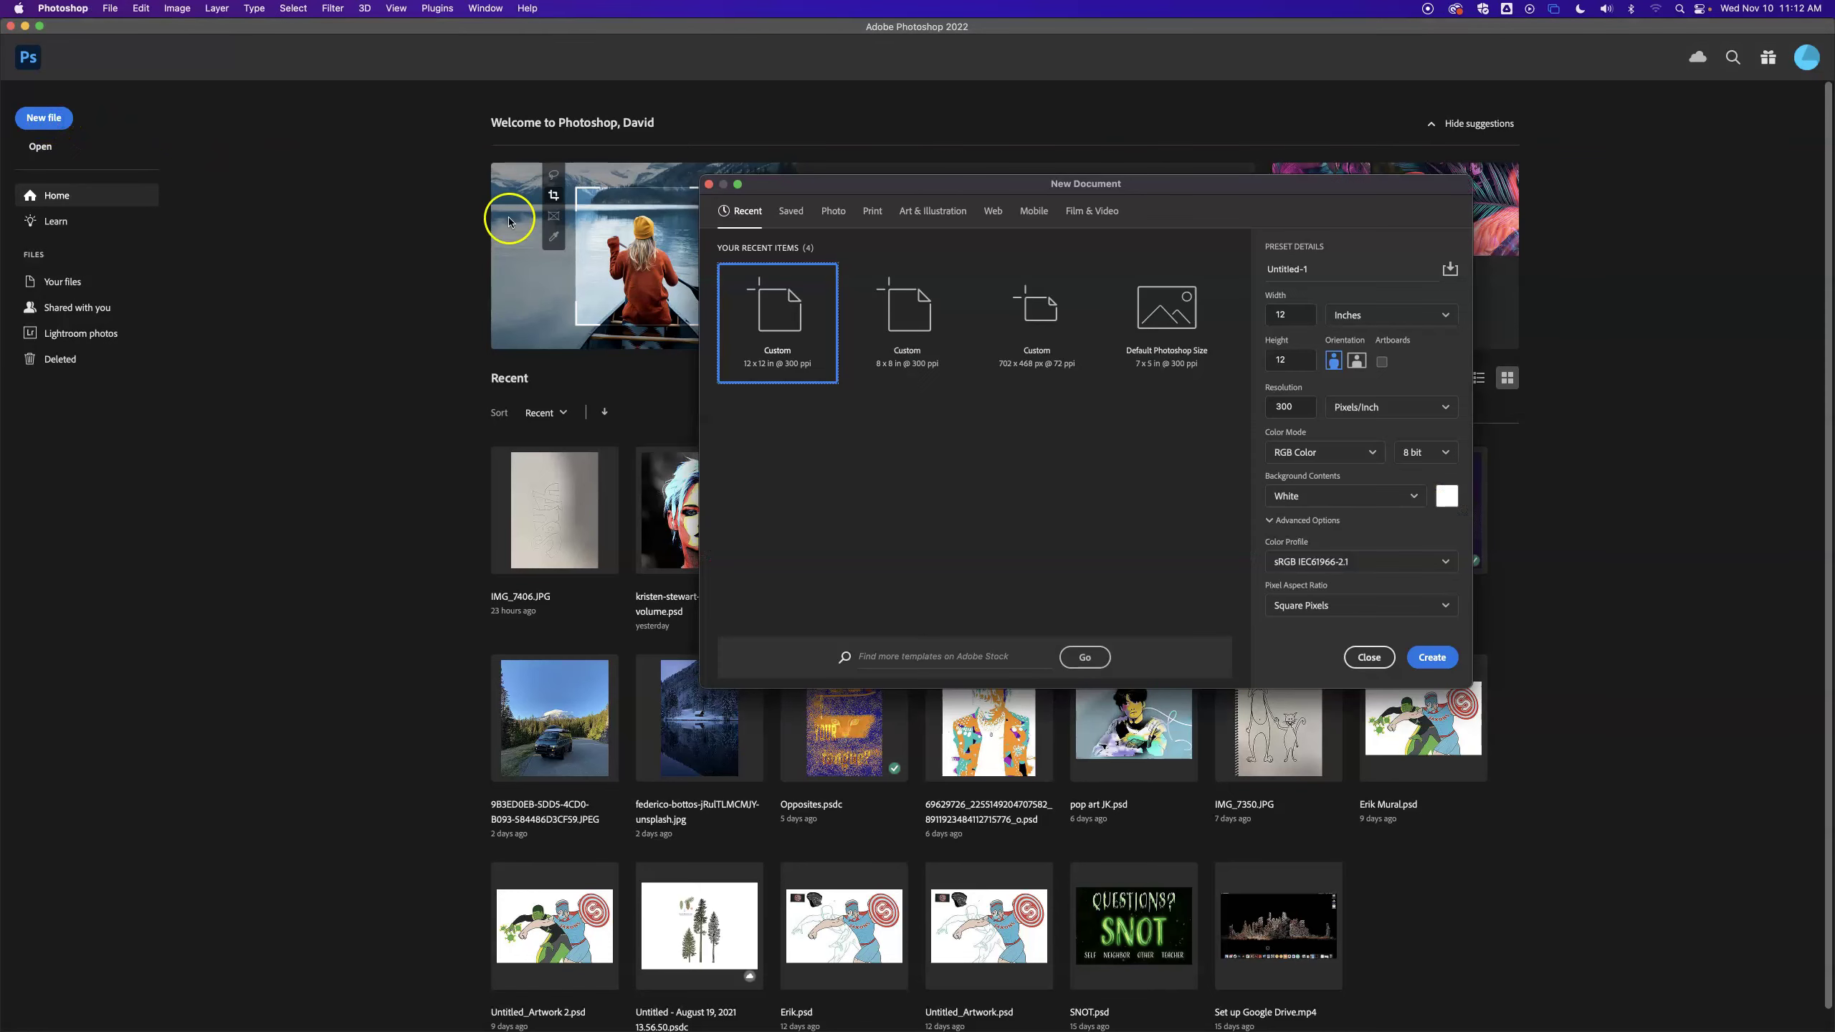
pyautogui.moveTo(1108, 185); pyautogui.dragTo(922, 186)
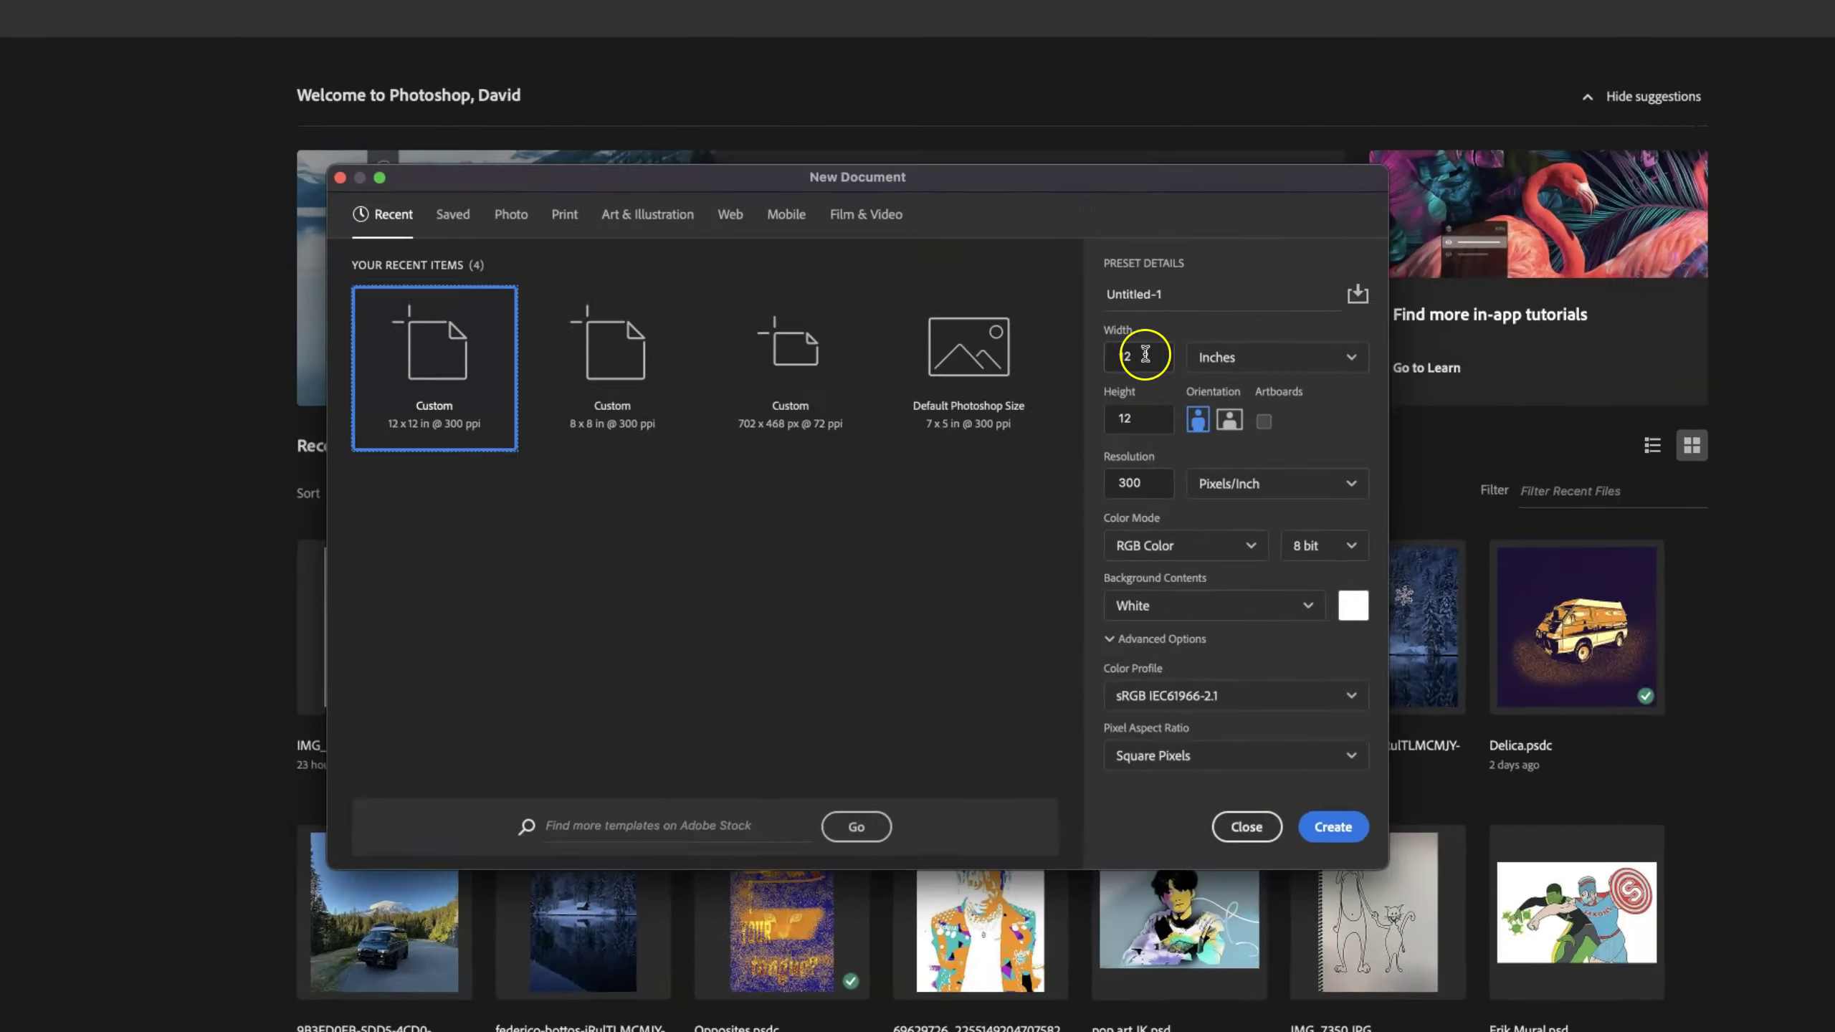
pyautogui.doubleClick(1093, 314)
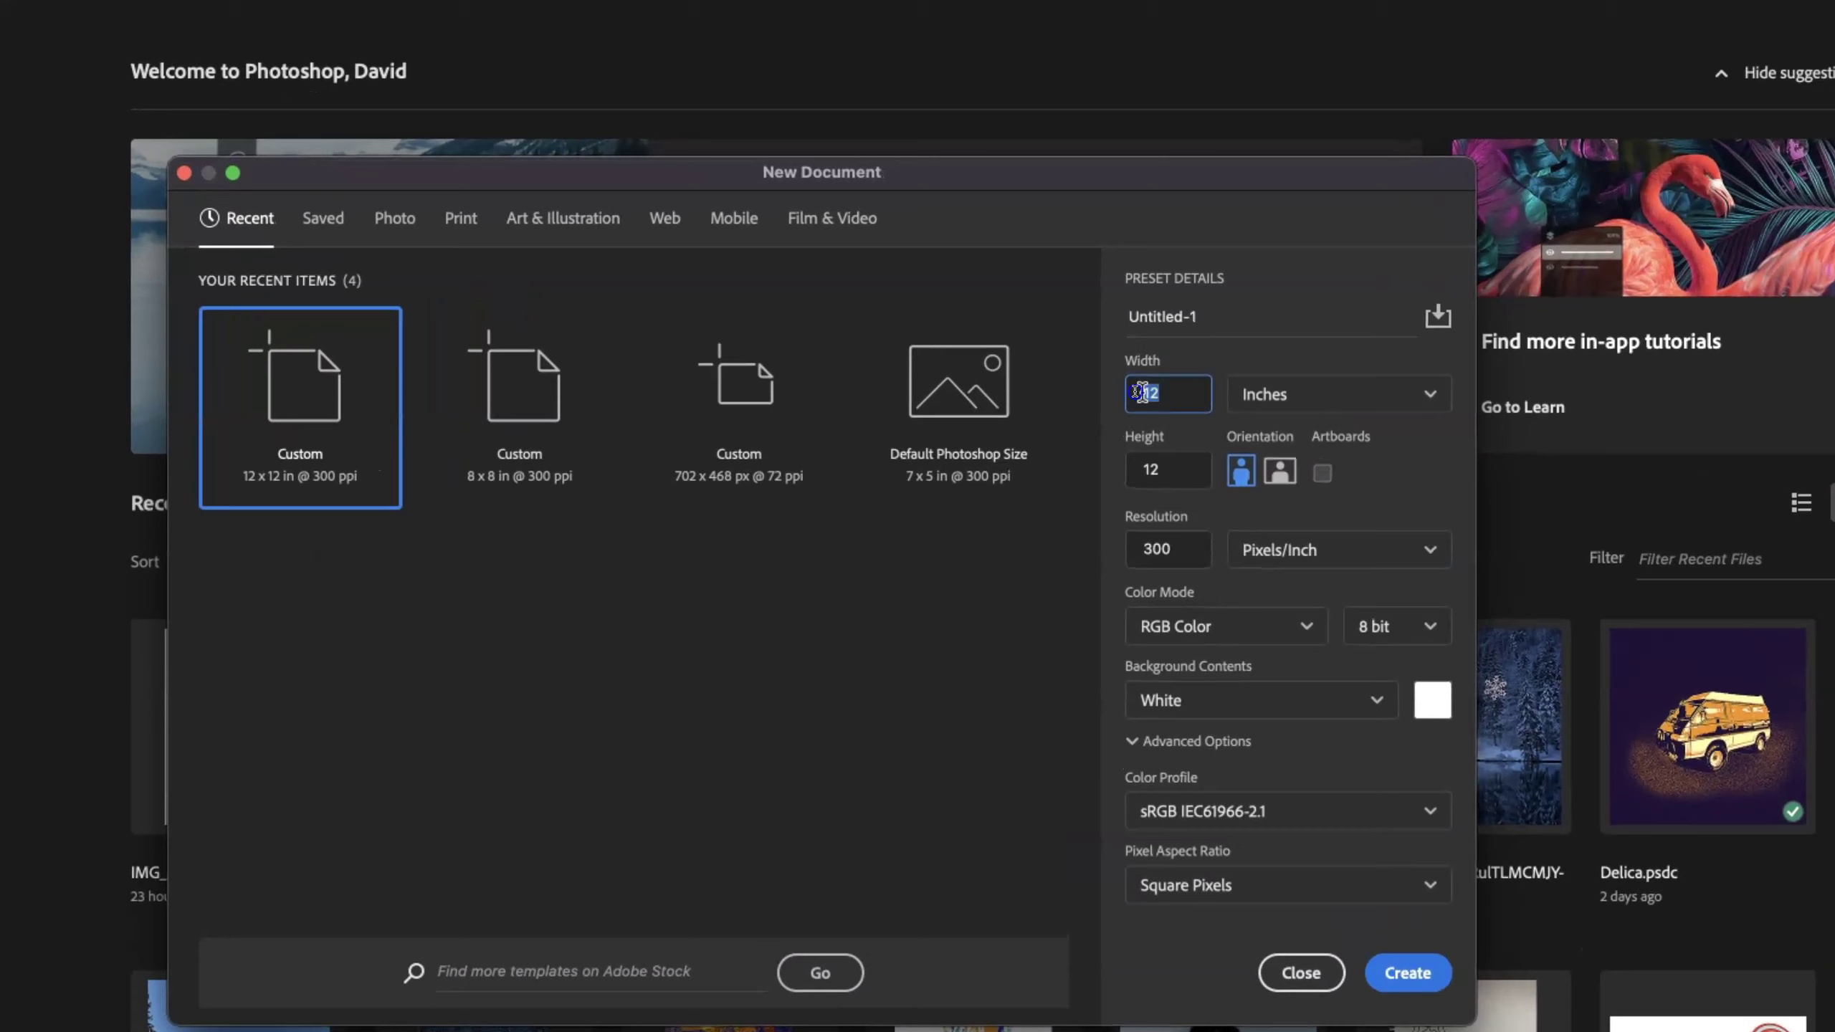
pyautogui.click(1322, 396)
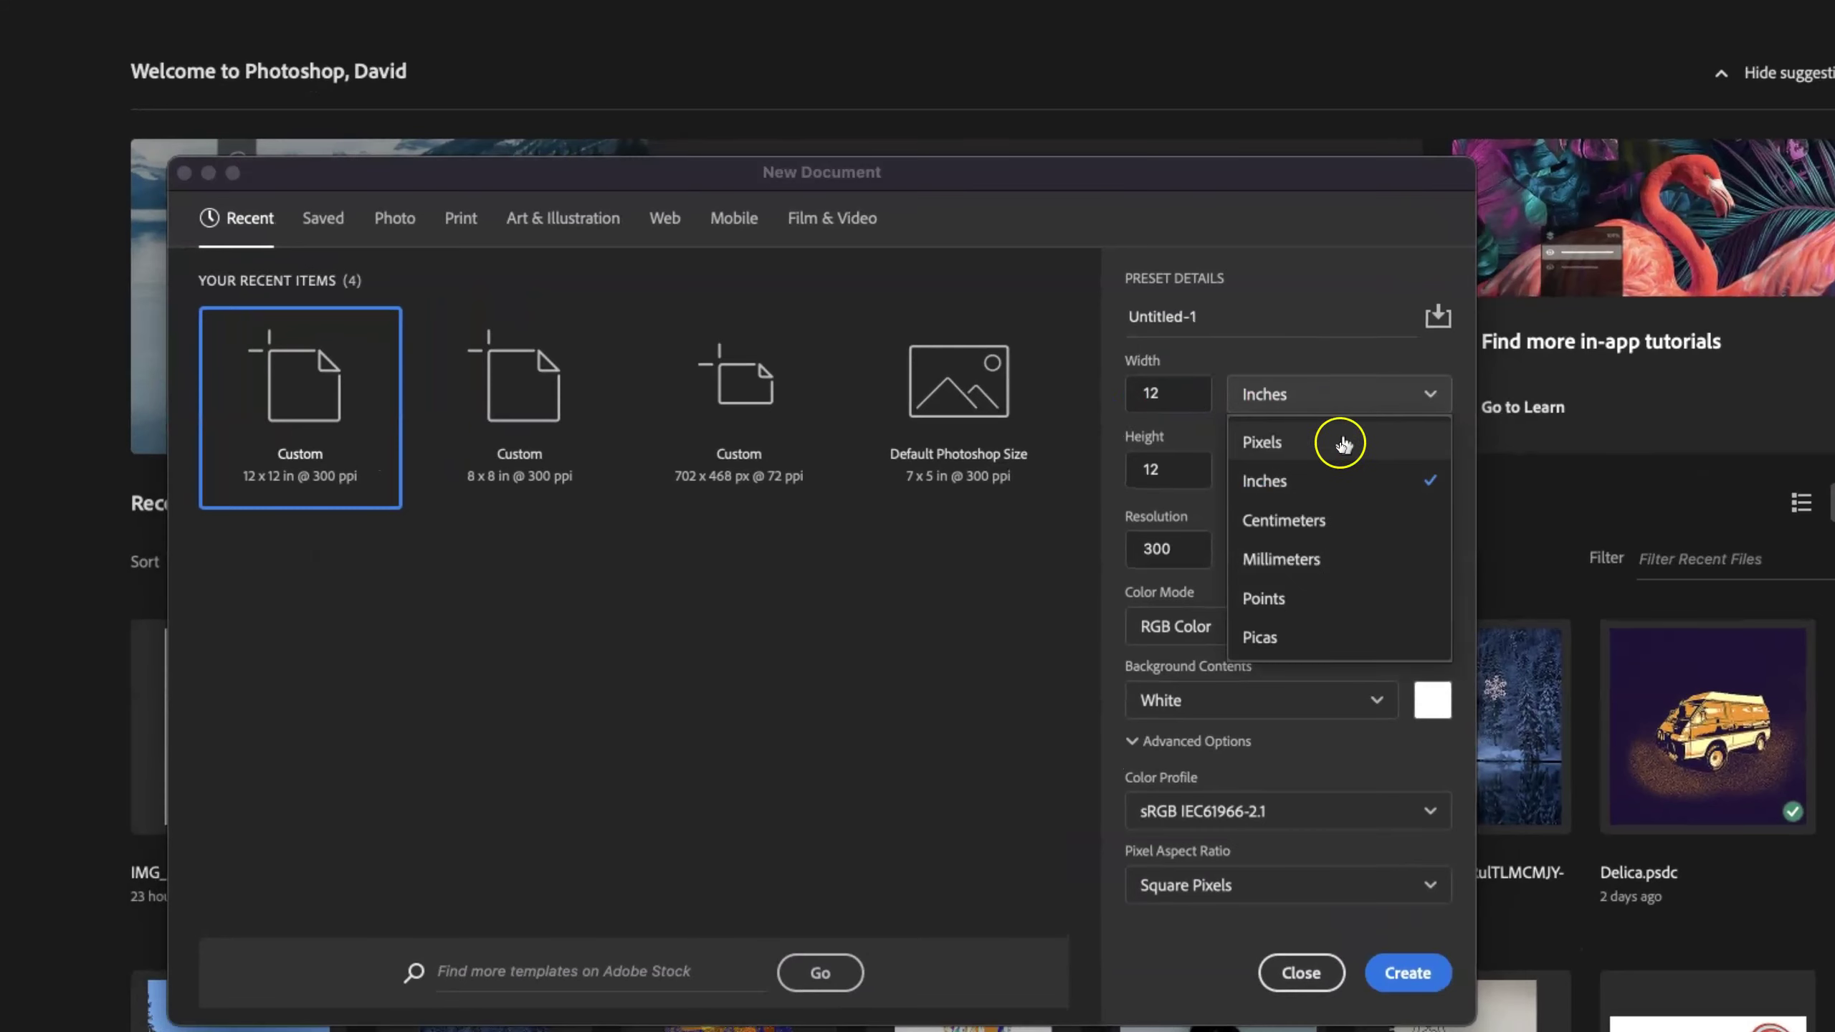
pyautogui.click(1329, 492)
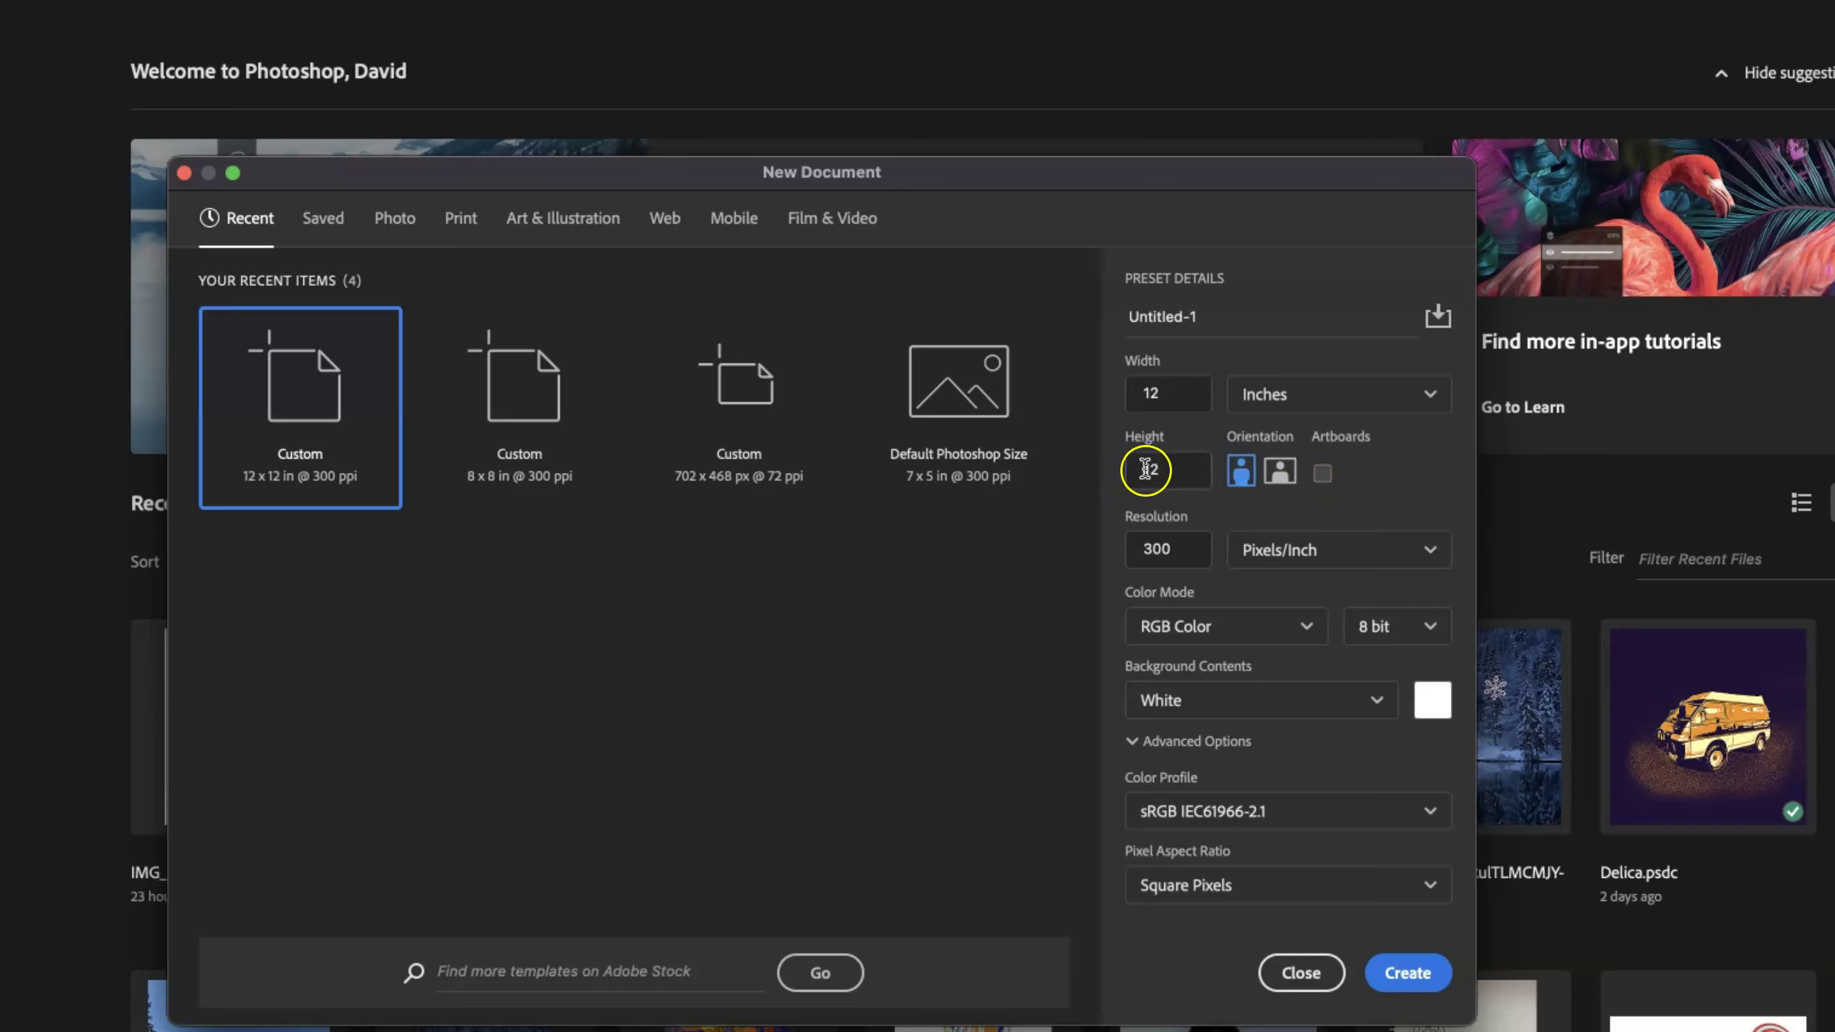
pyautogui.click(1185, 551)
pyautogui.doubleClick(1174, 551)
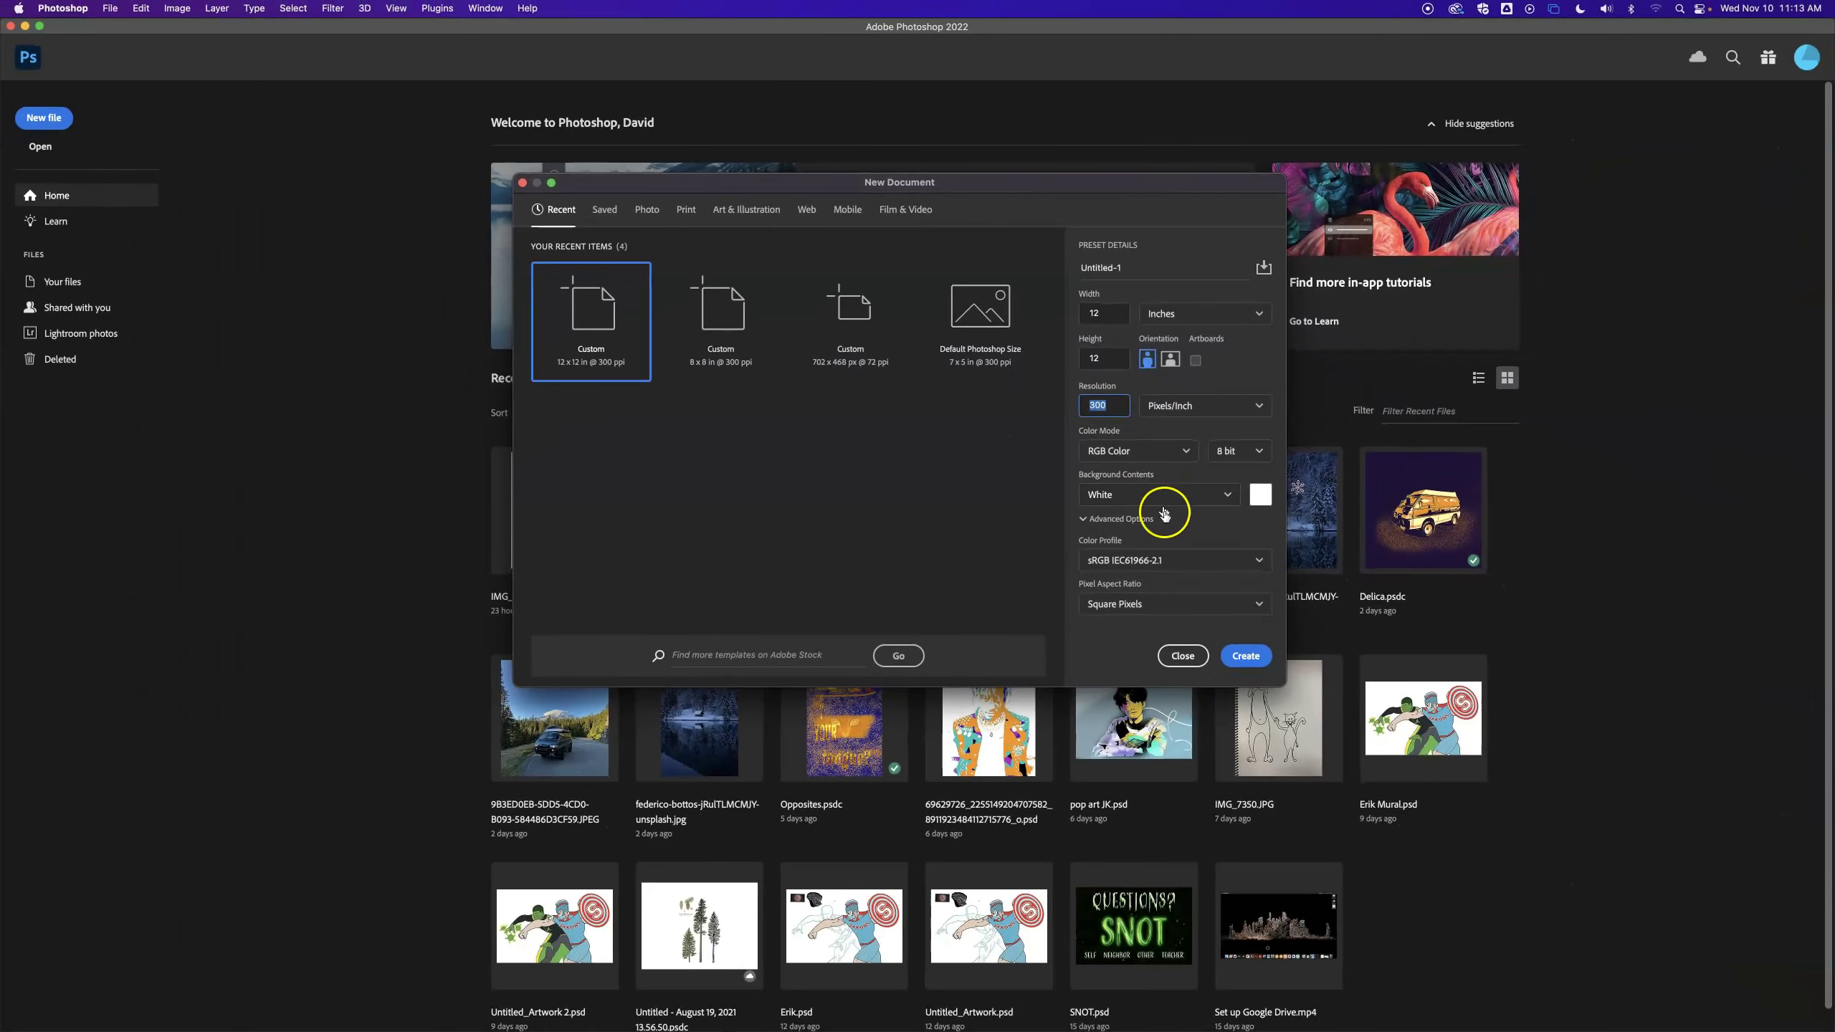
pyautogui.click(1259, 661)
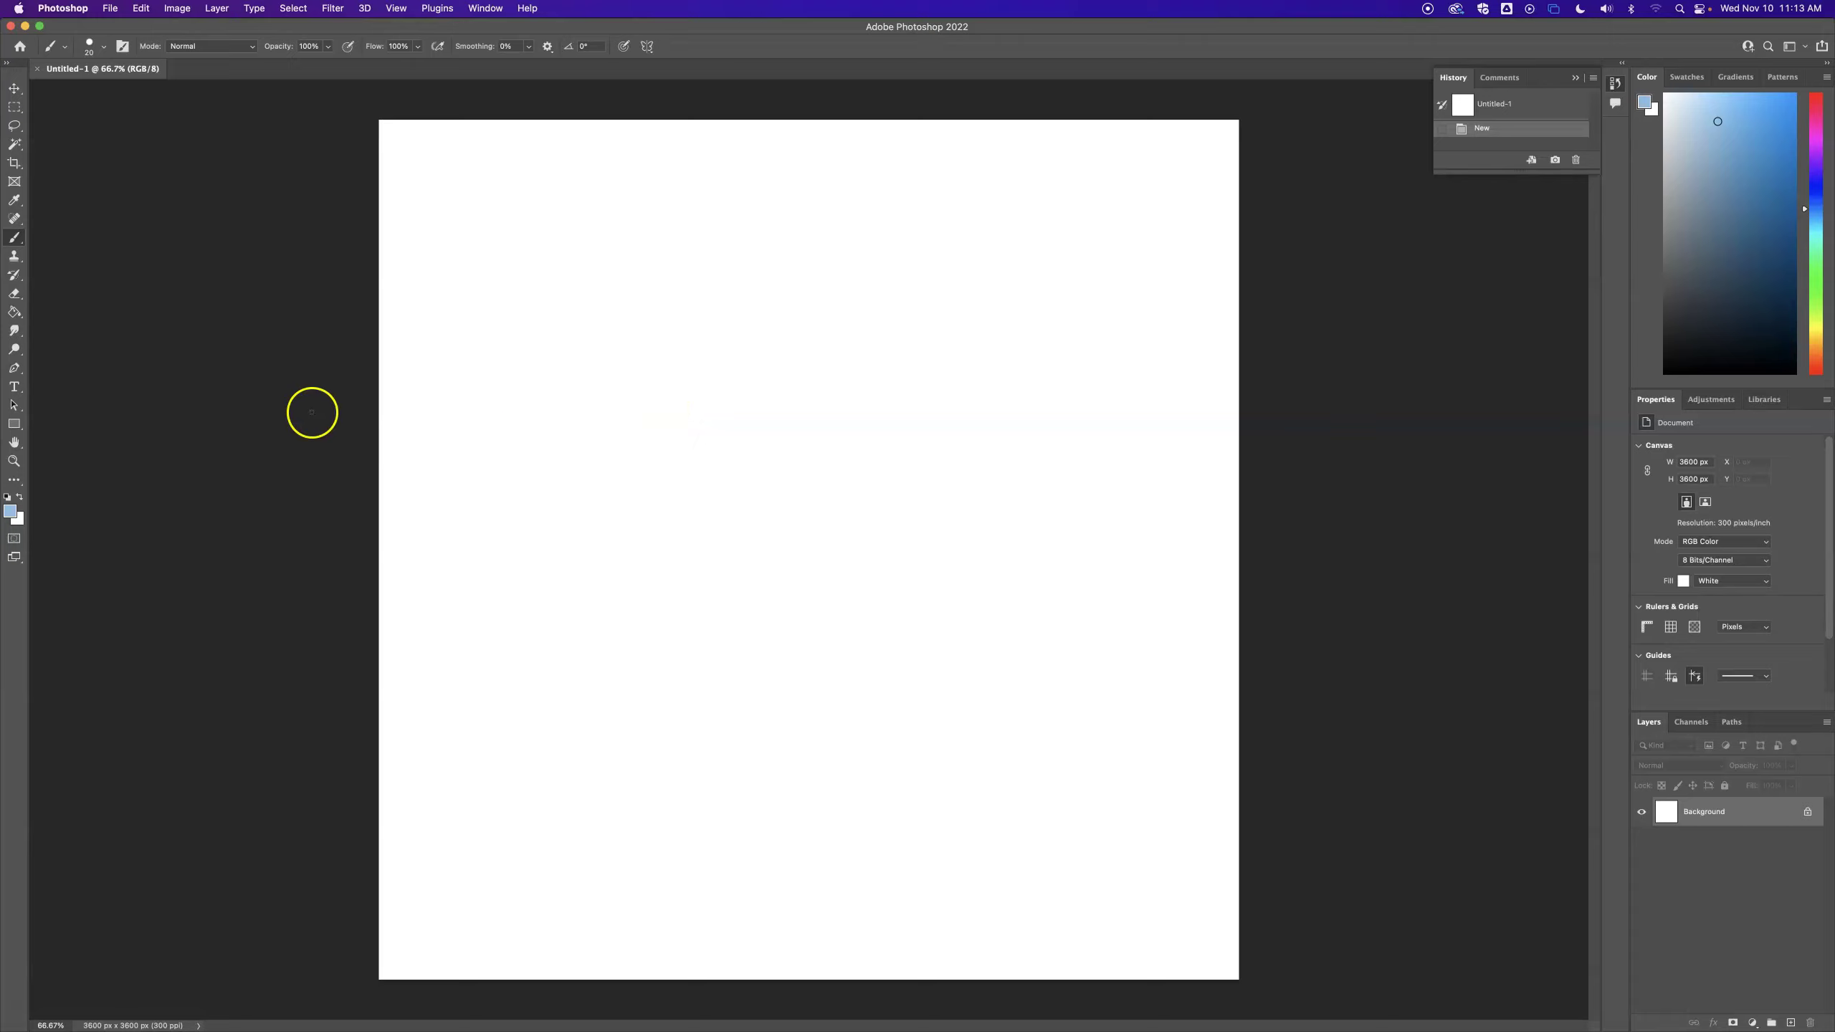
# Step: Choose the Horizontal Type Tool and reset the colours to default black and white
pyautogui.click(14, 387)
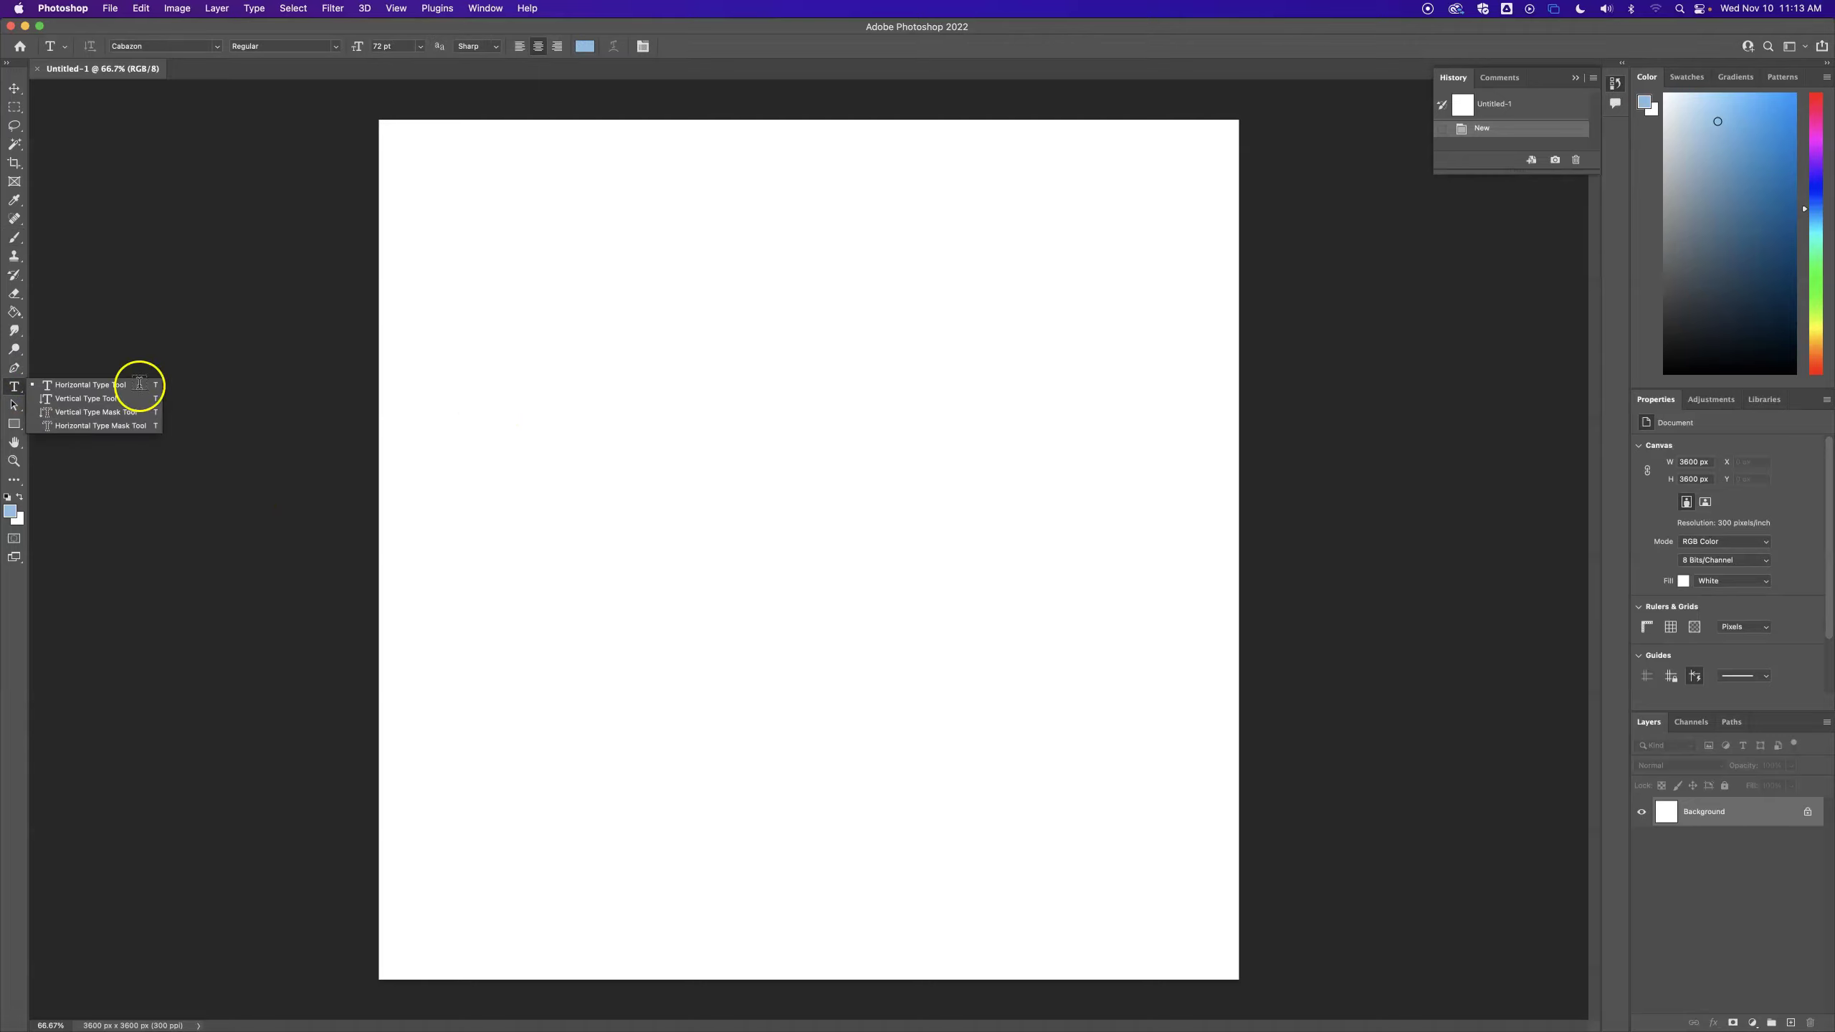
pyautogui.click(88, 385)
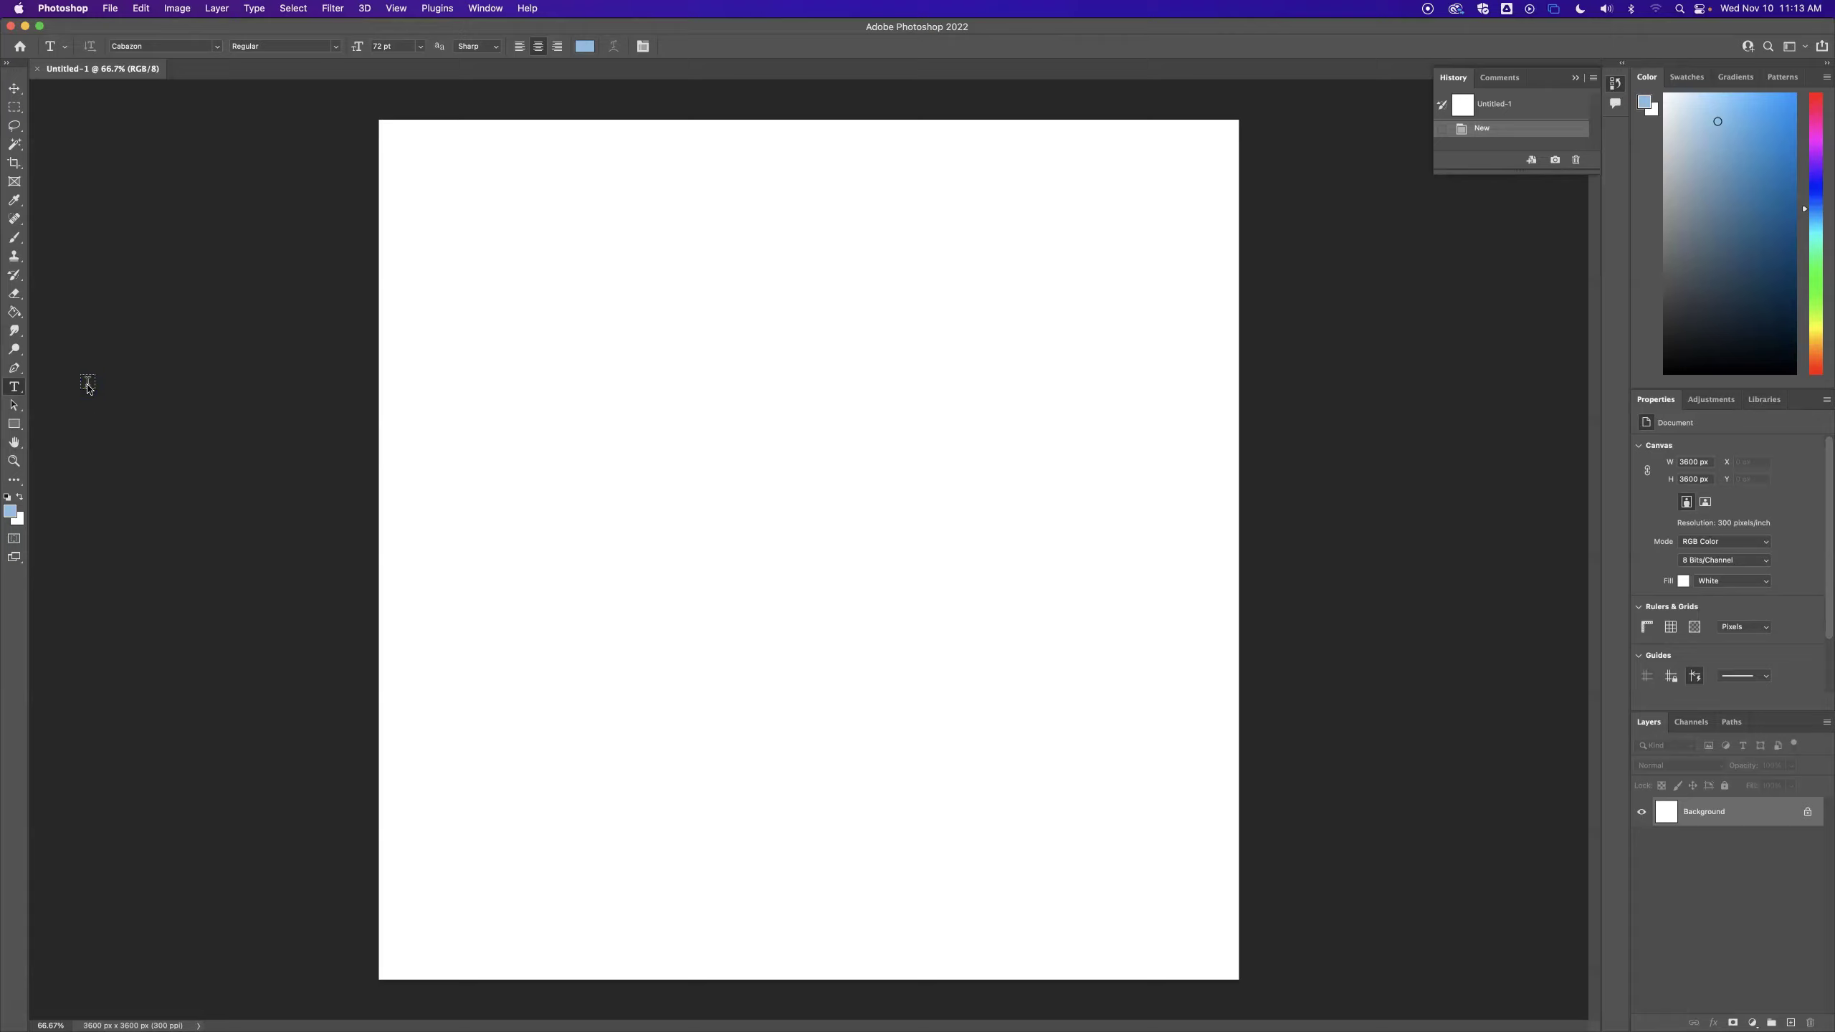
pyautogui.click(7, 499)
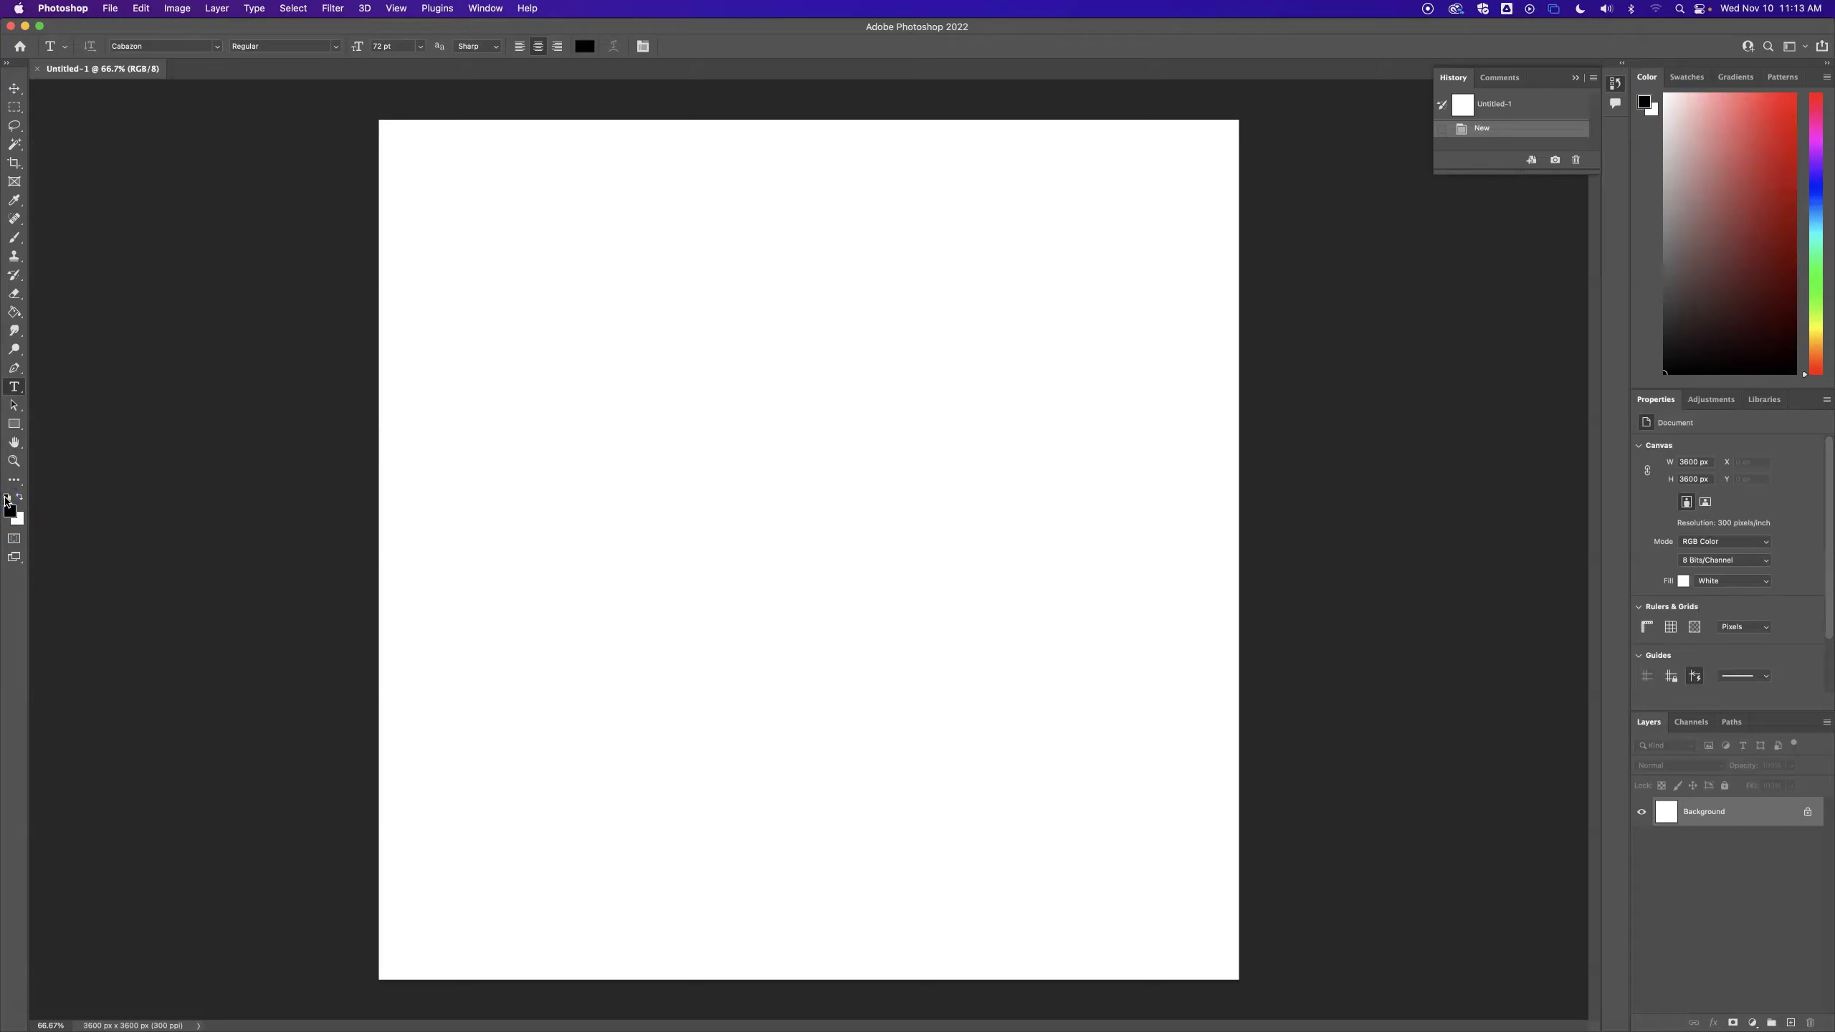
pyautogui.click(11, 525)
# Step: Replace the Lorem Ipsum placeholder with 'Saxon Strong' and move it left of centre, hiding transform controls
pyautogui.click(447, 466)
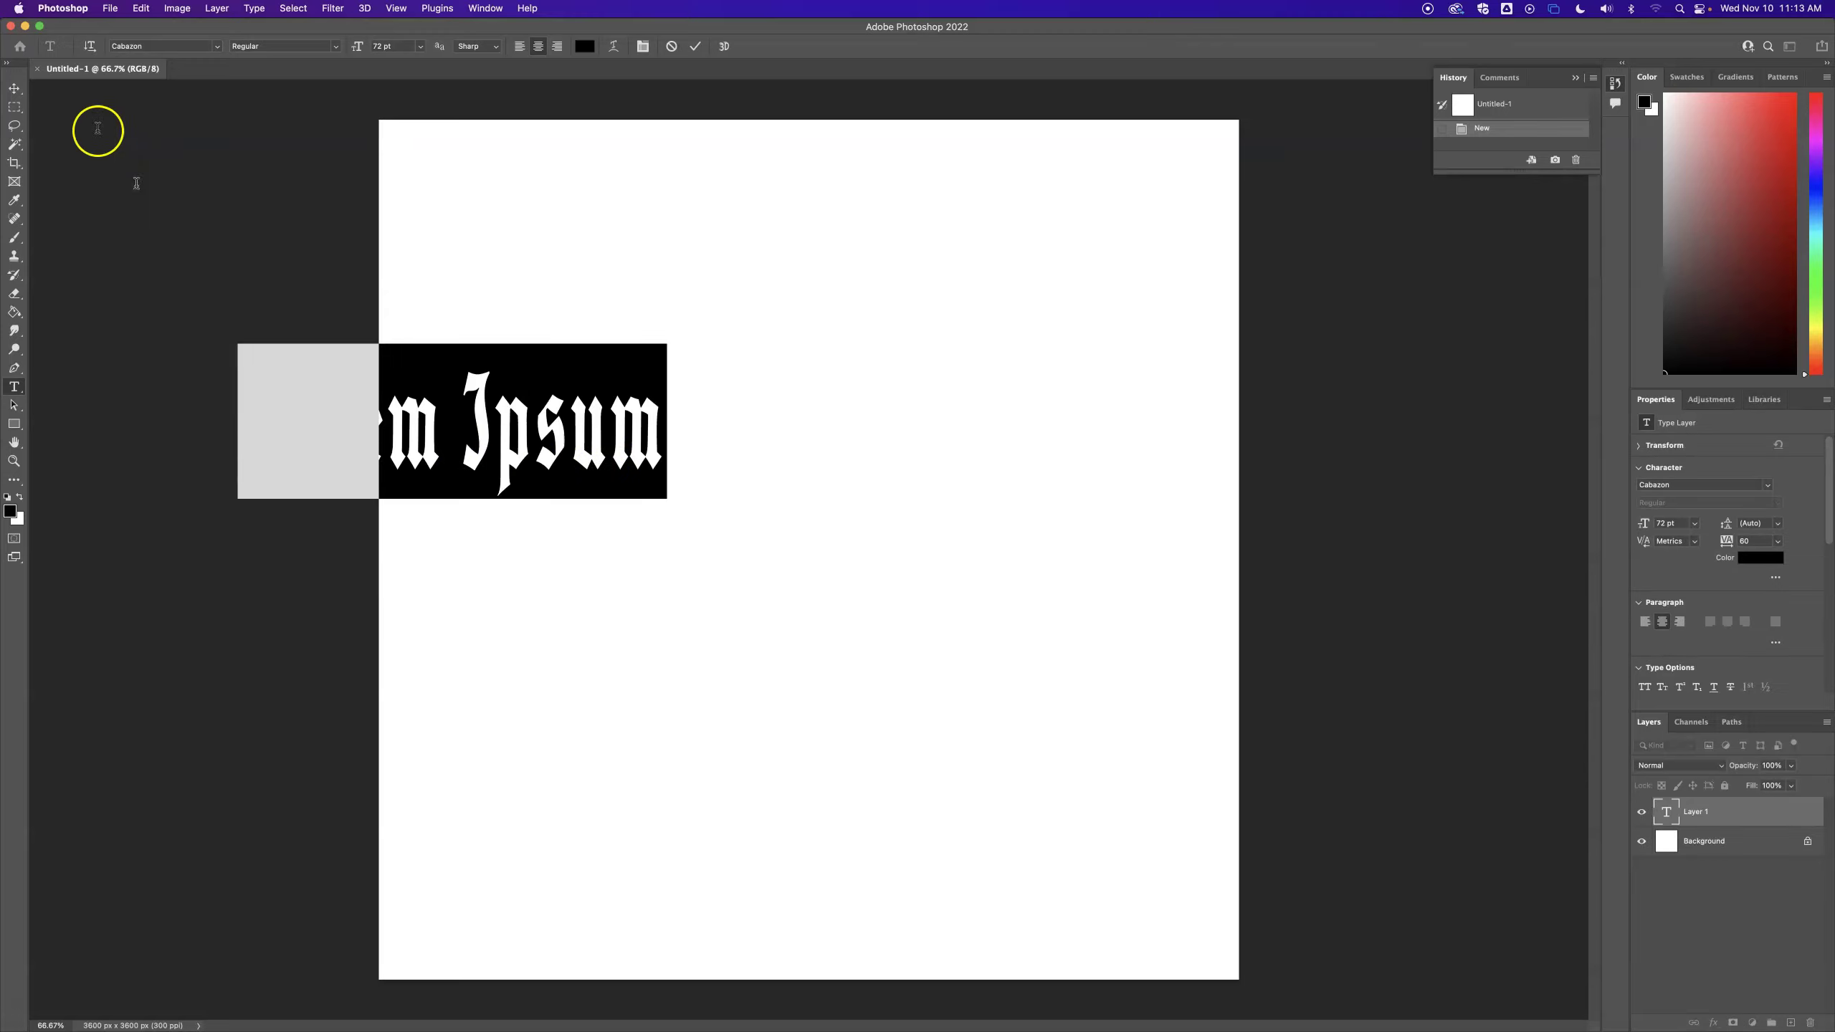
pyautogui.click(14, 88)
pyautogui.moveTo(515, 426); pyautogui.dragTo(744, 438)
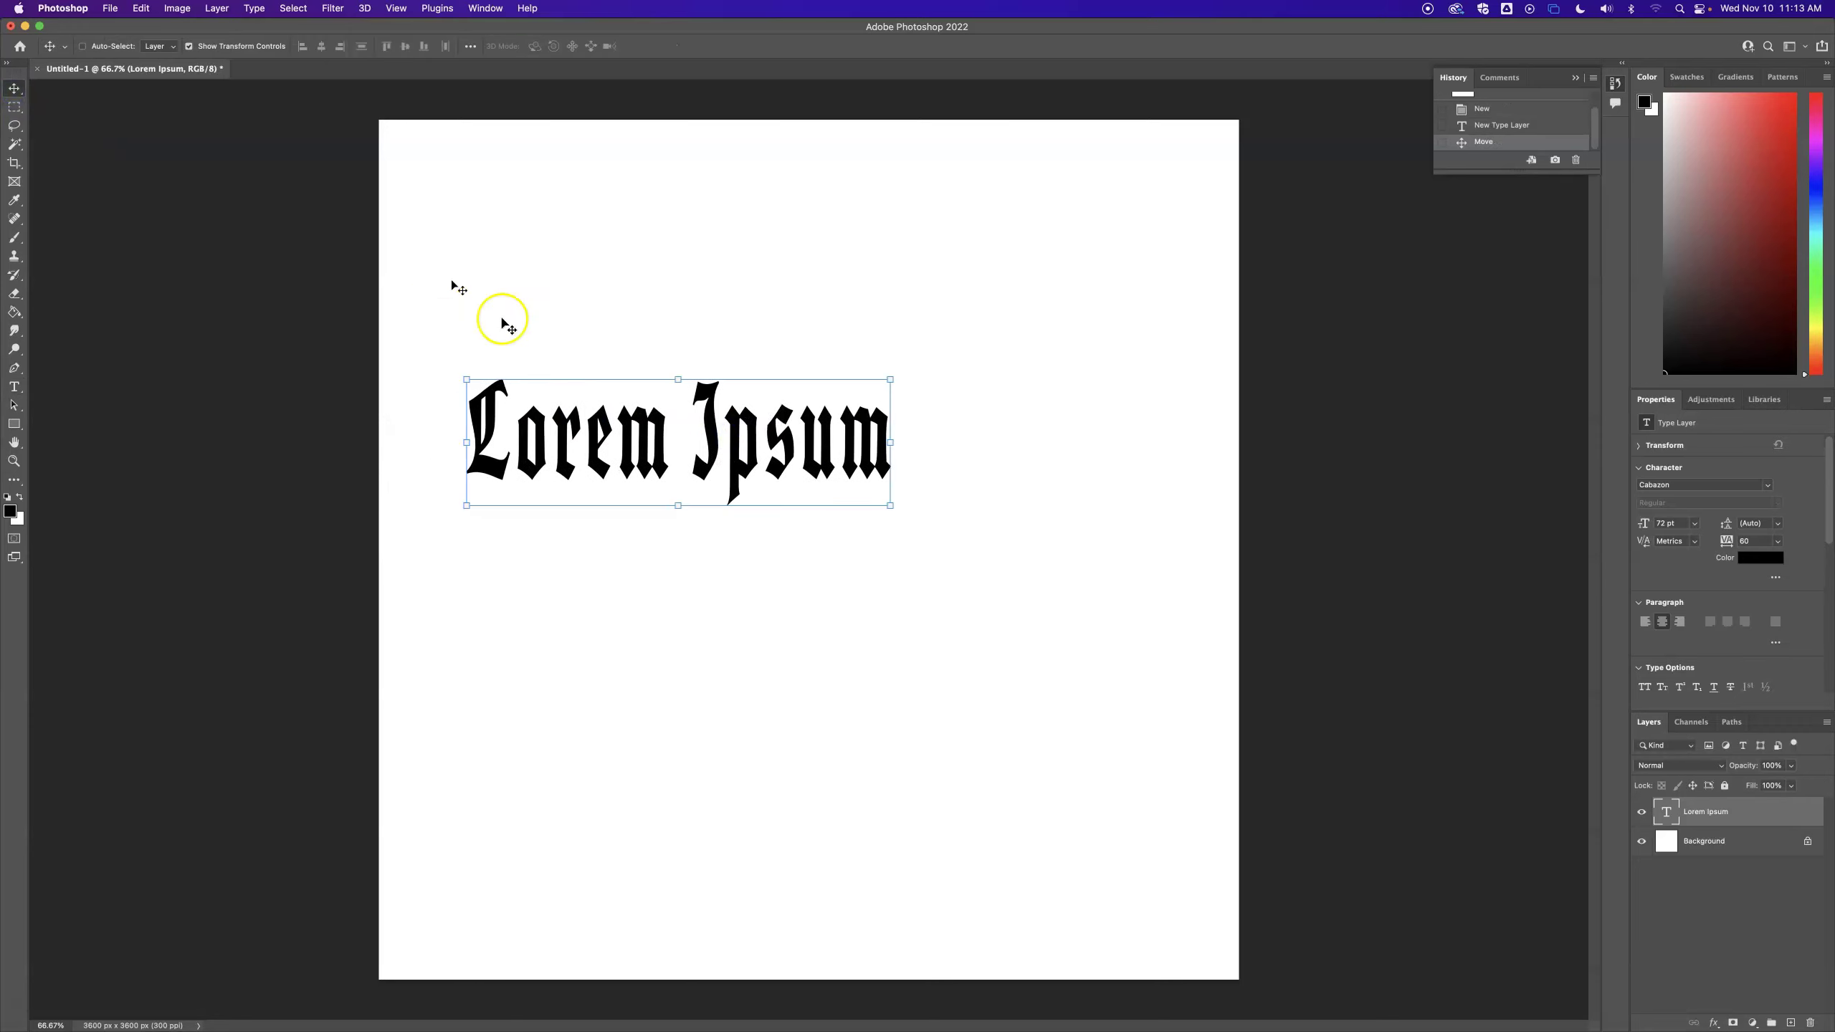
pyautogui.click(15, 386)
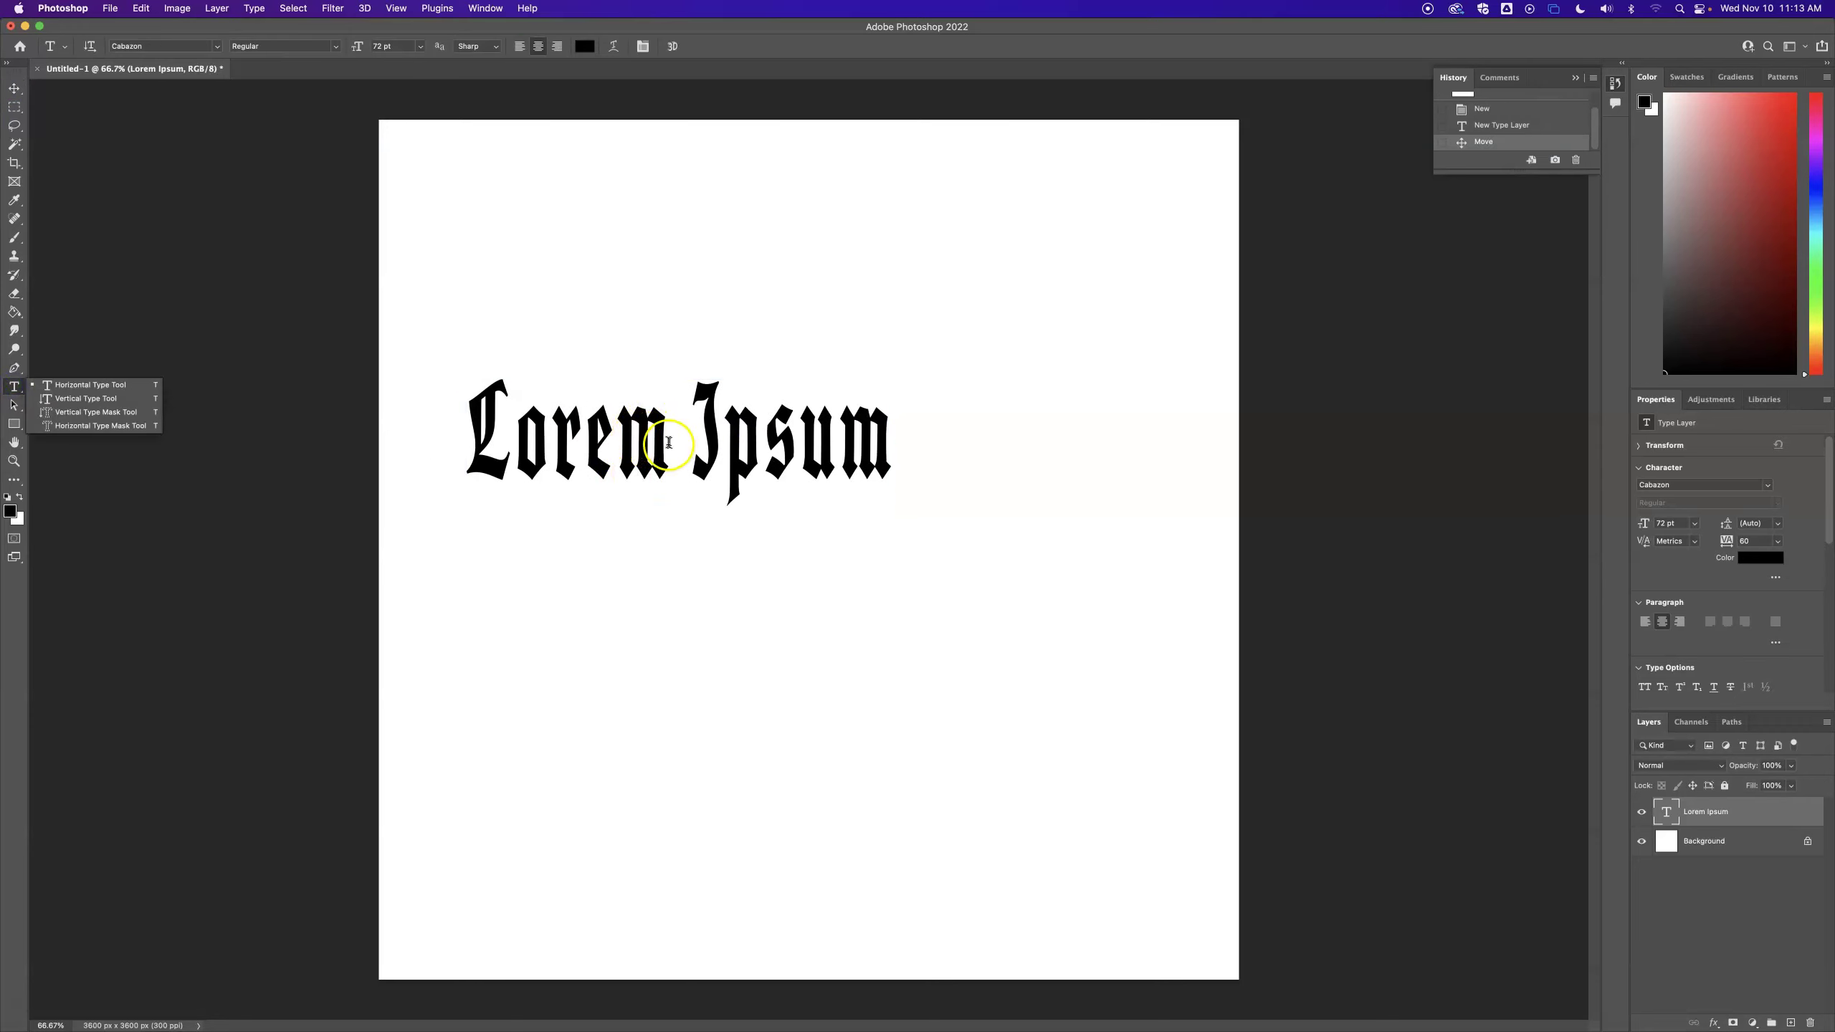
pyautogui.moveTo(891, 431); pyautogui.dragTo(476, 457)
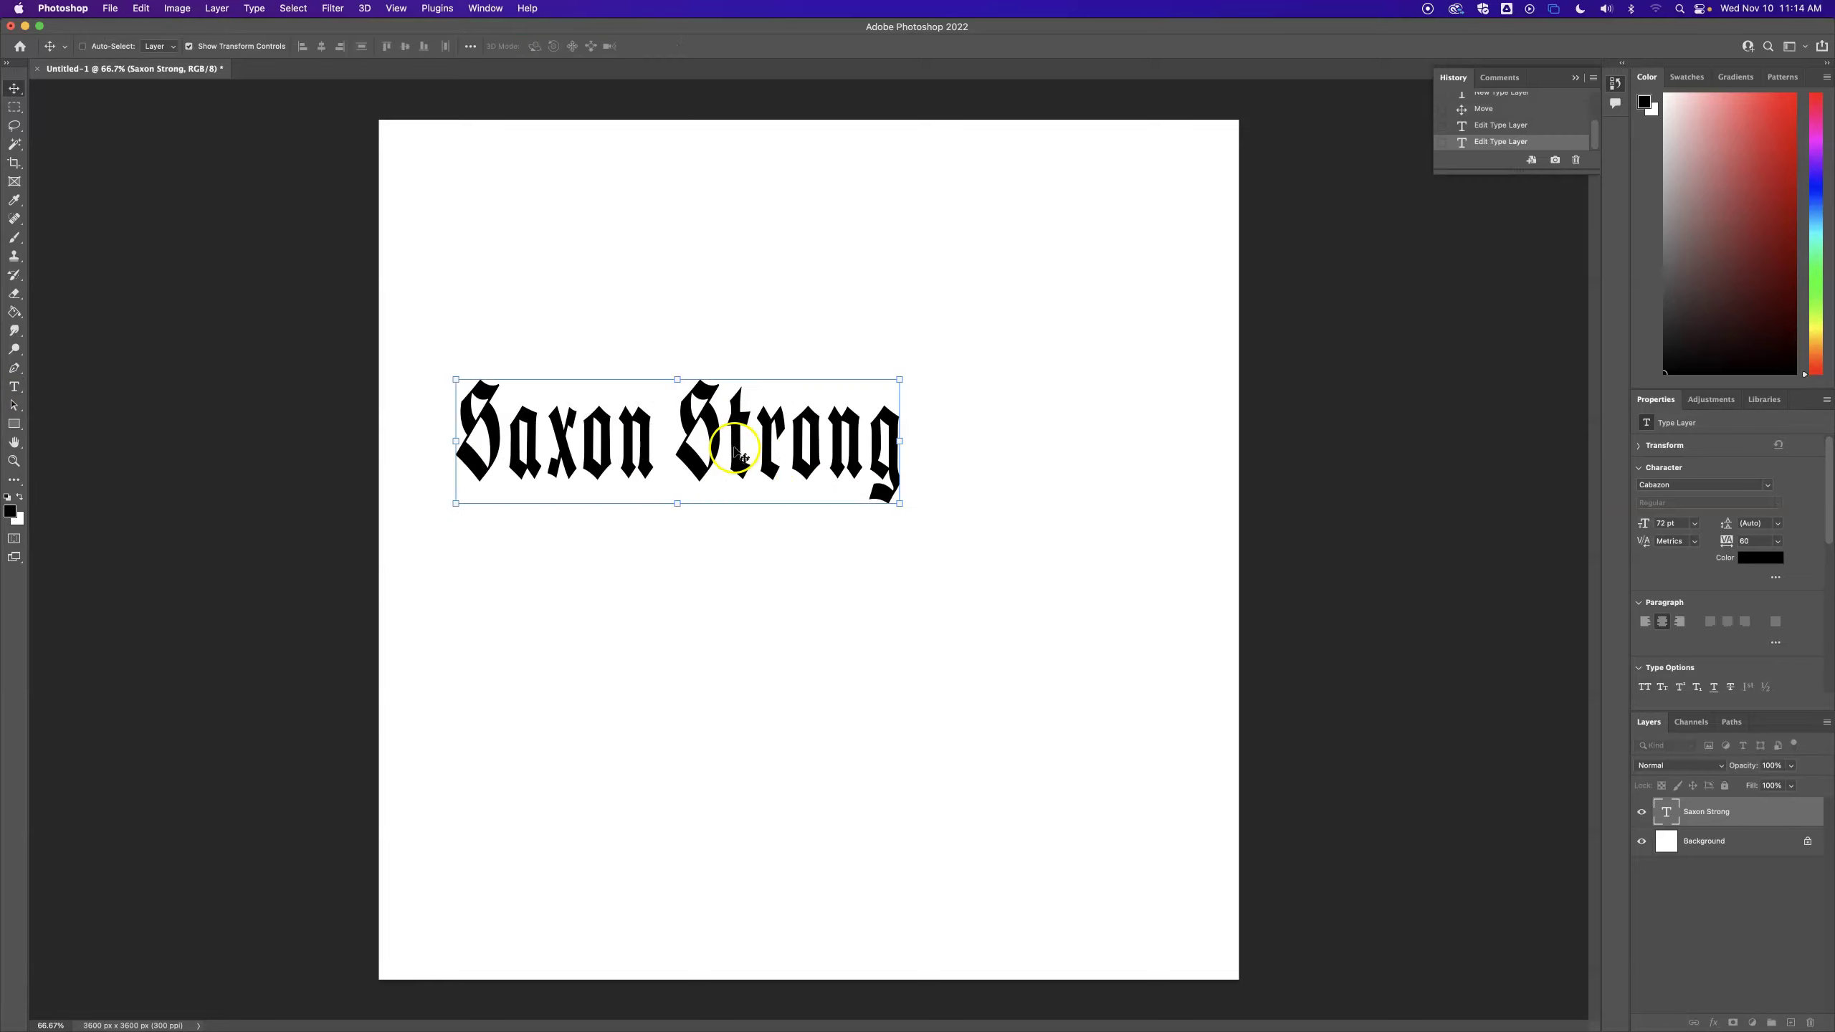
pyautogui.moveTo(737, 451); pyautogui.dragTo(682, 544)
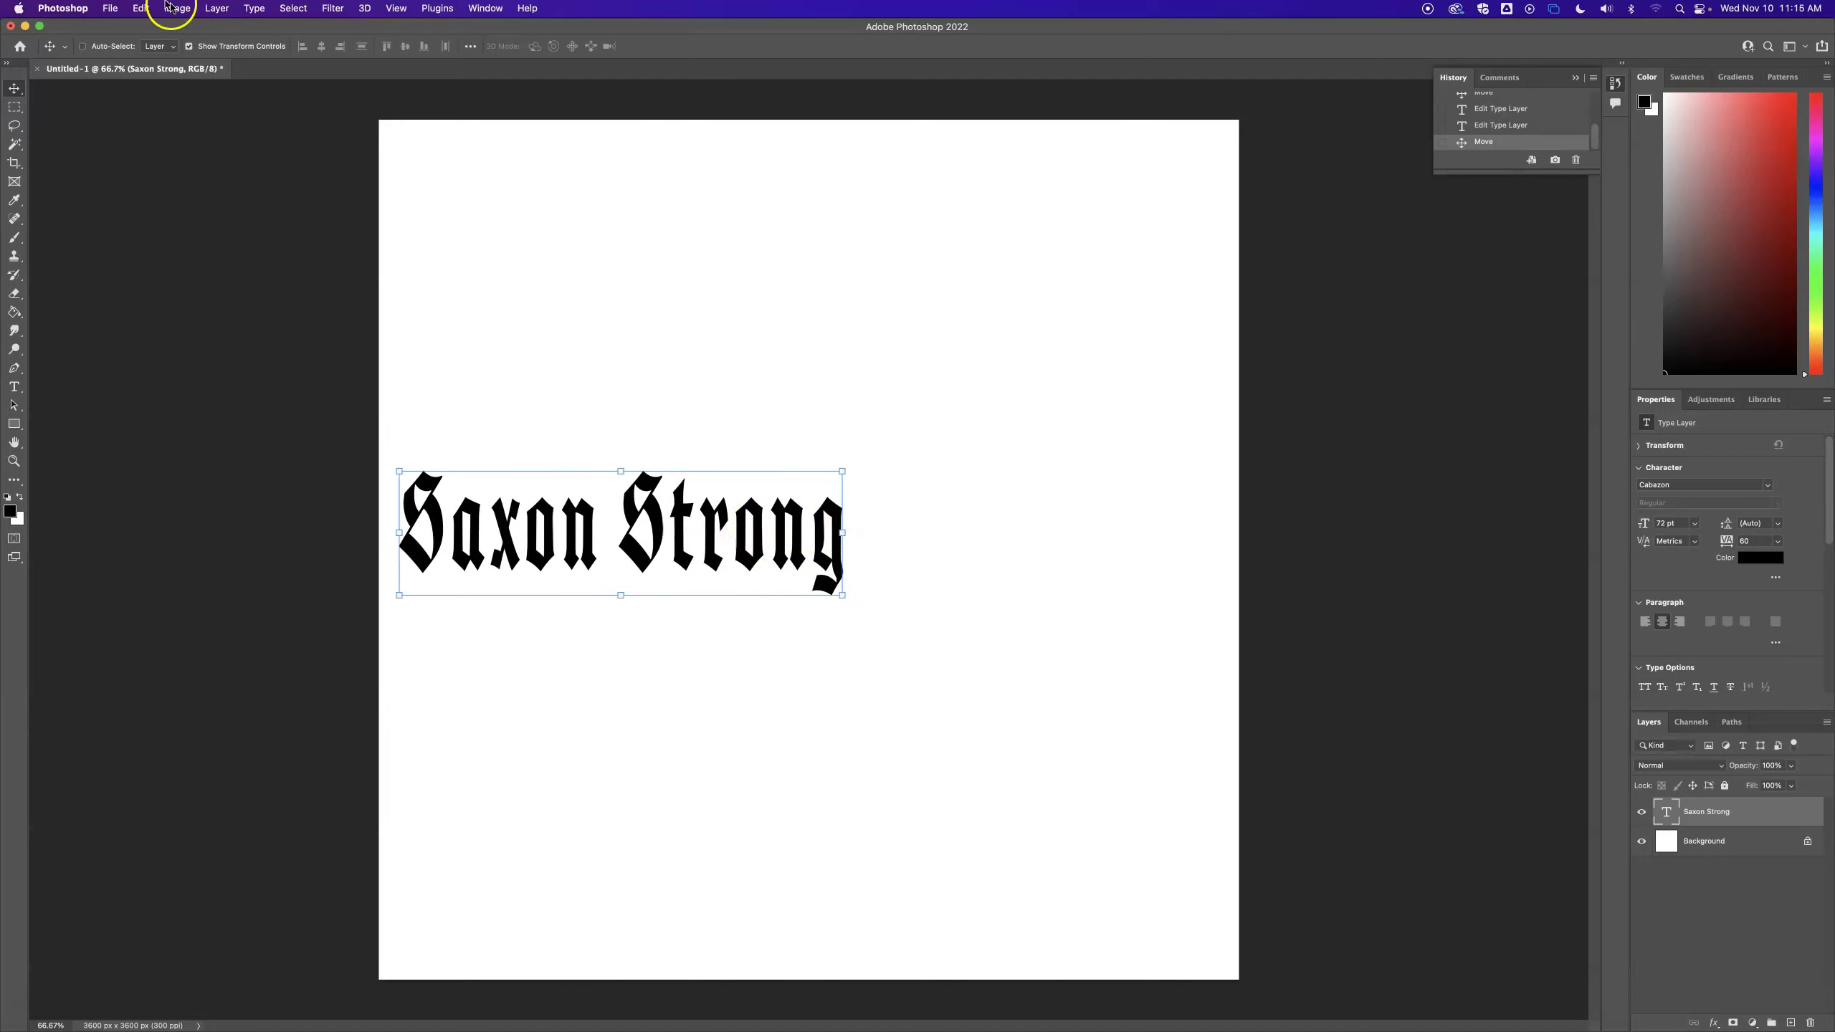
pyautogui.click(189, 46)
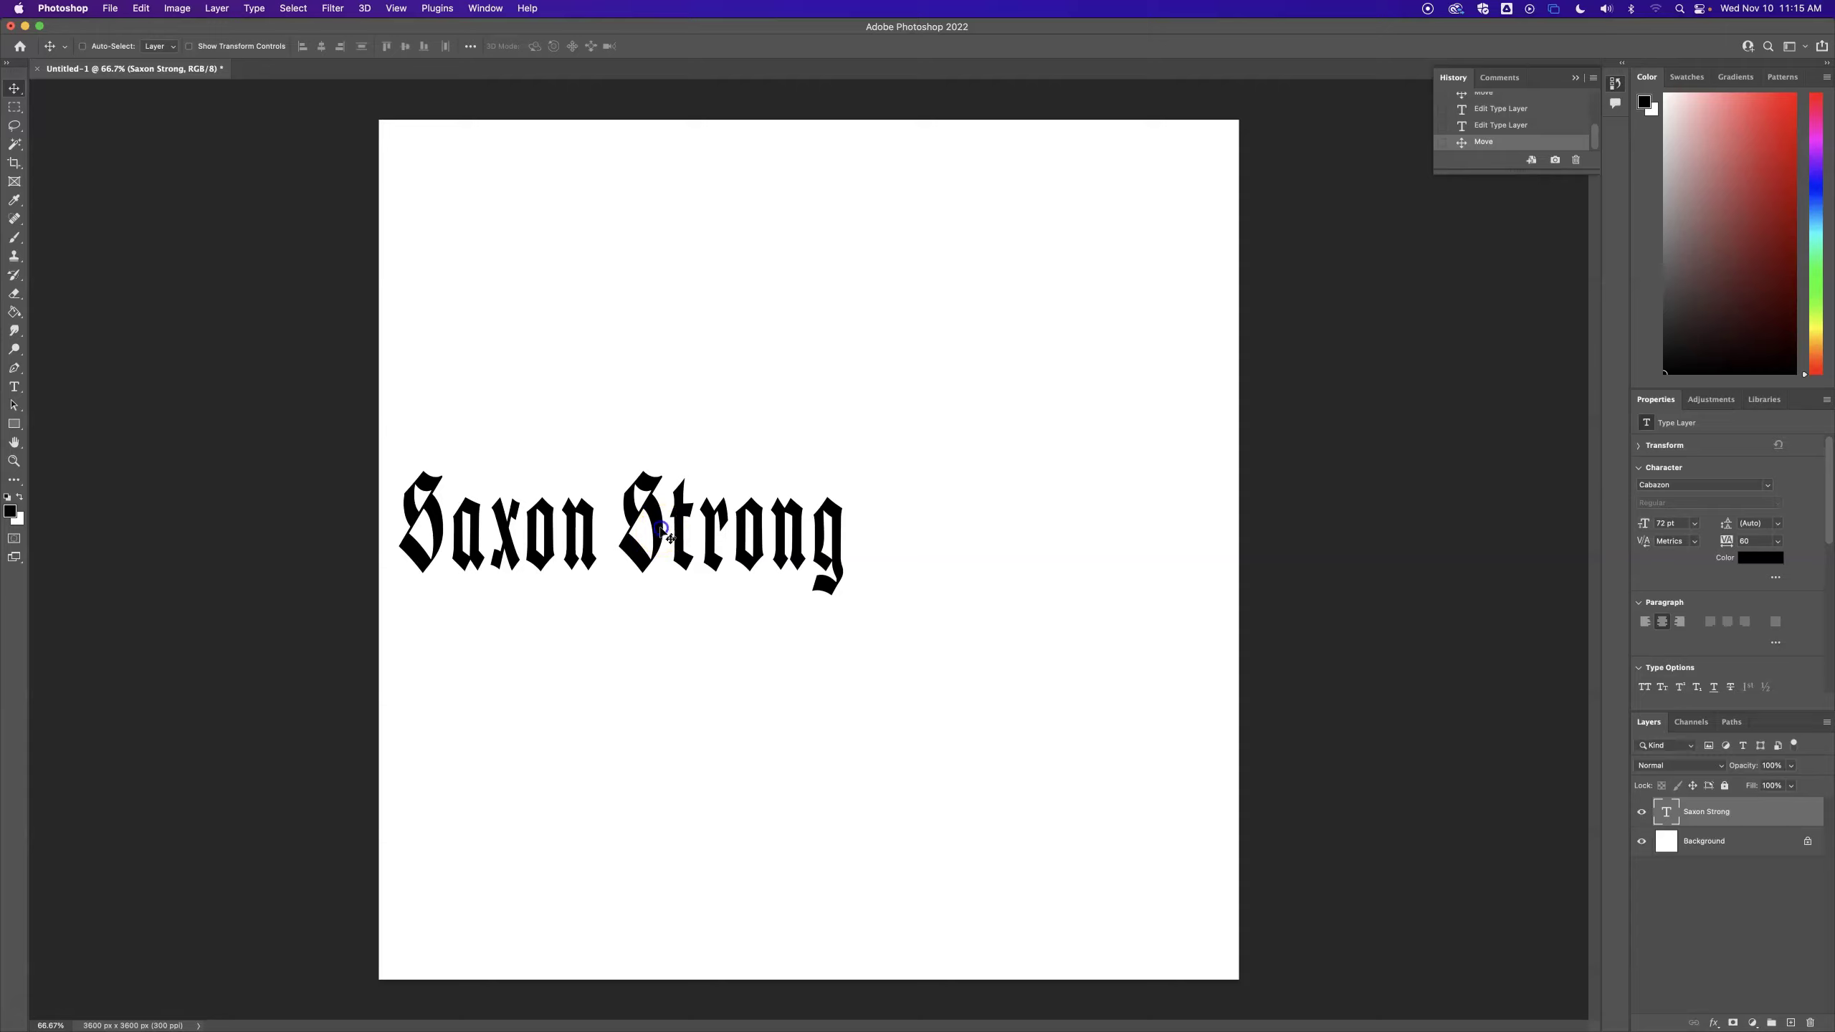
# Step: Scale the Saxon Strong text down to about 38 pt with Free Transform, shifting it left
pyautogui.press('super')
pyautogui.press('super+t')
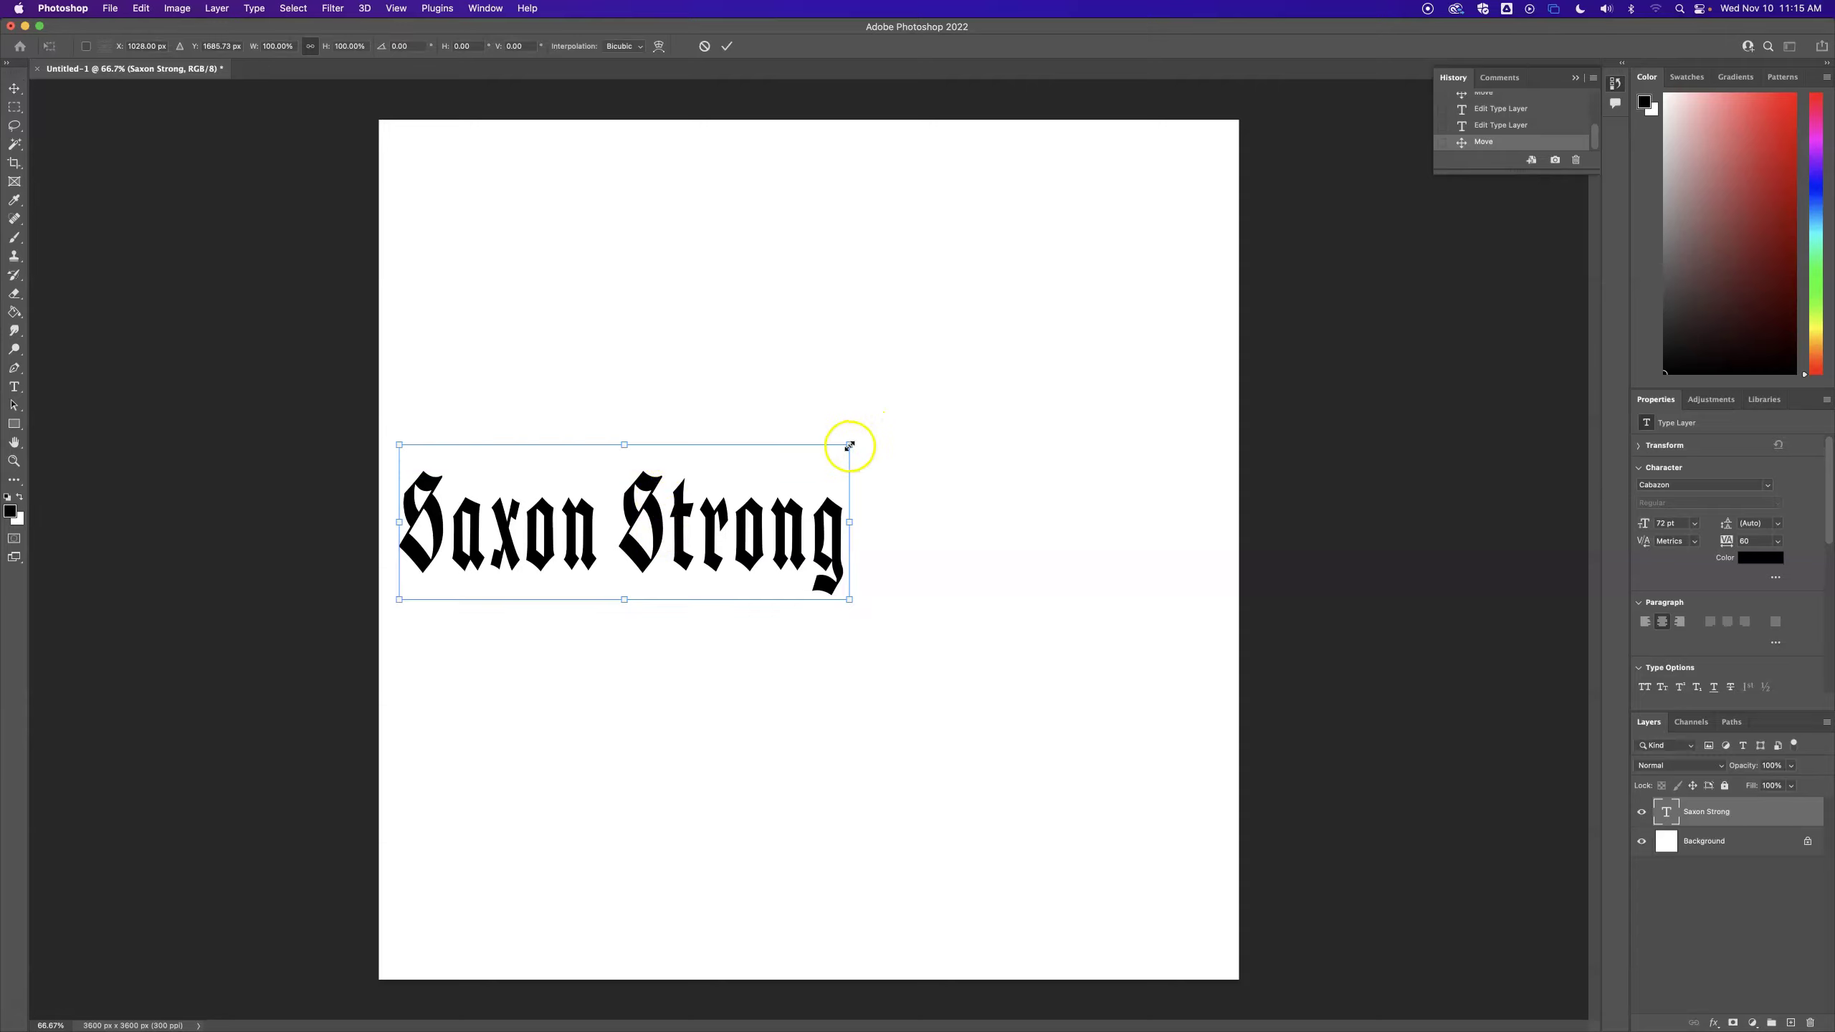
pyautogui.moveTo(850, 446); pyautogui.dragTo(652, 556)
pyautogui.press('Return')
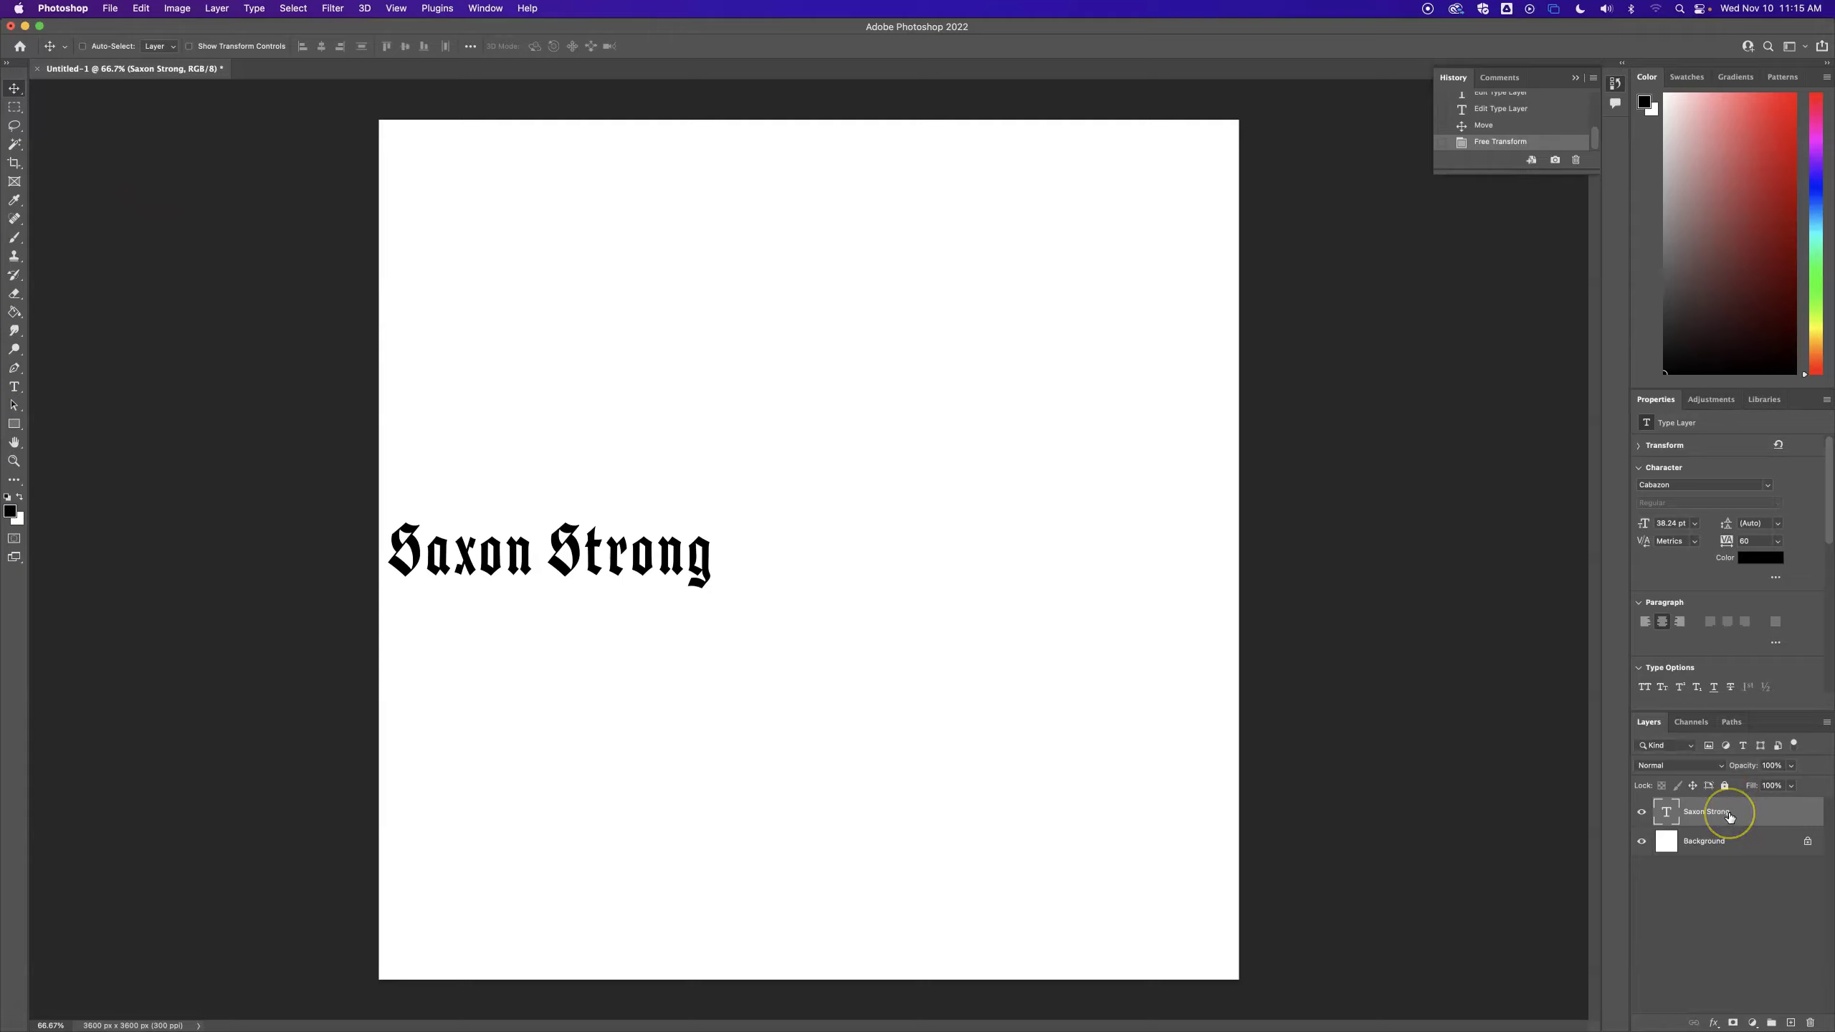
# Step: Duplicate the Saxon Strong layer, flip the copy vertically, and align it beneath the original
pyautogui.click(1712, 813)
pyautogui.moveTo(1712, 813); pyautogui.dragTo(1709, 1018)
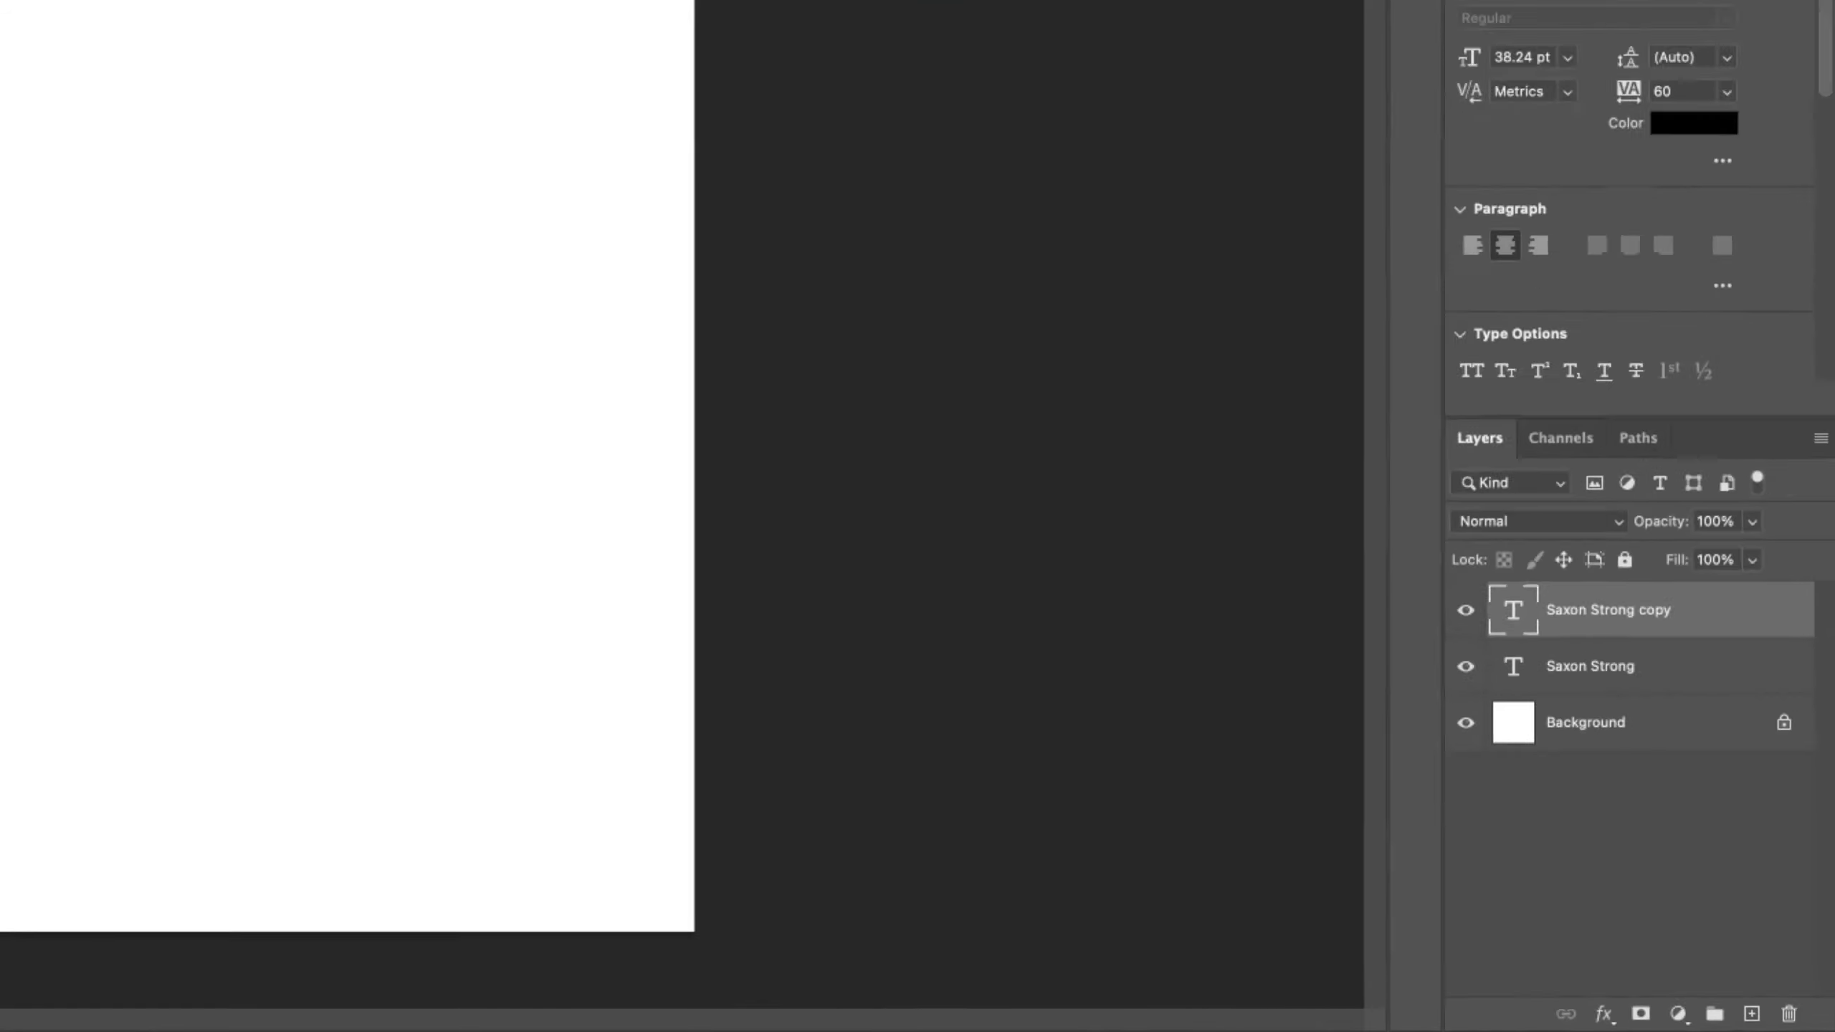
pyautogui.moveTo(0, 0); pyautogui.dragTo(0, 0)
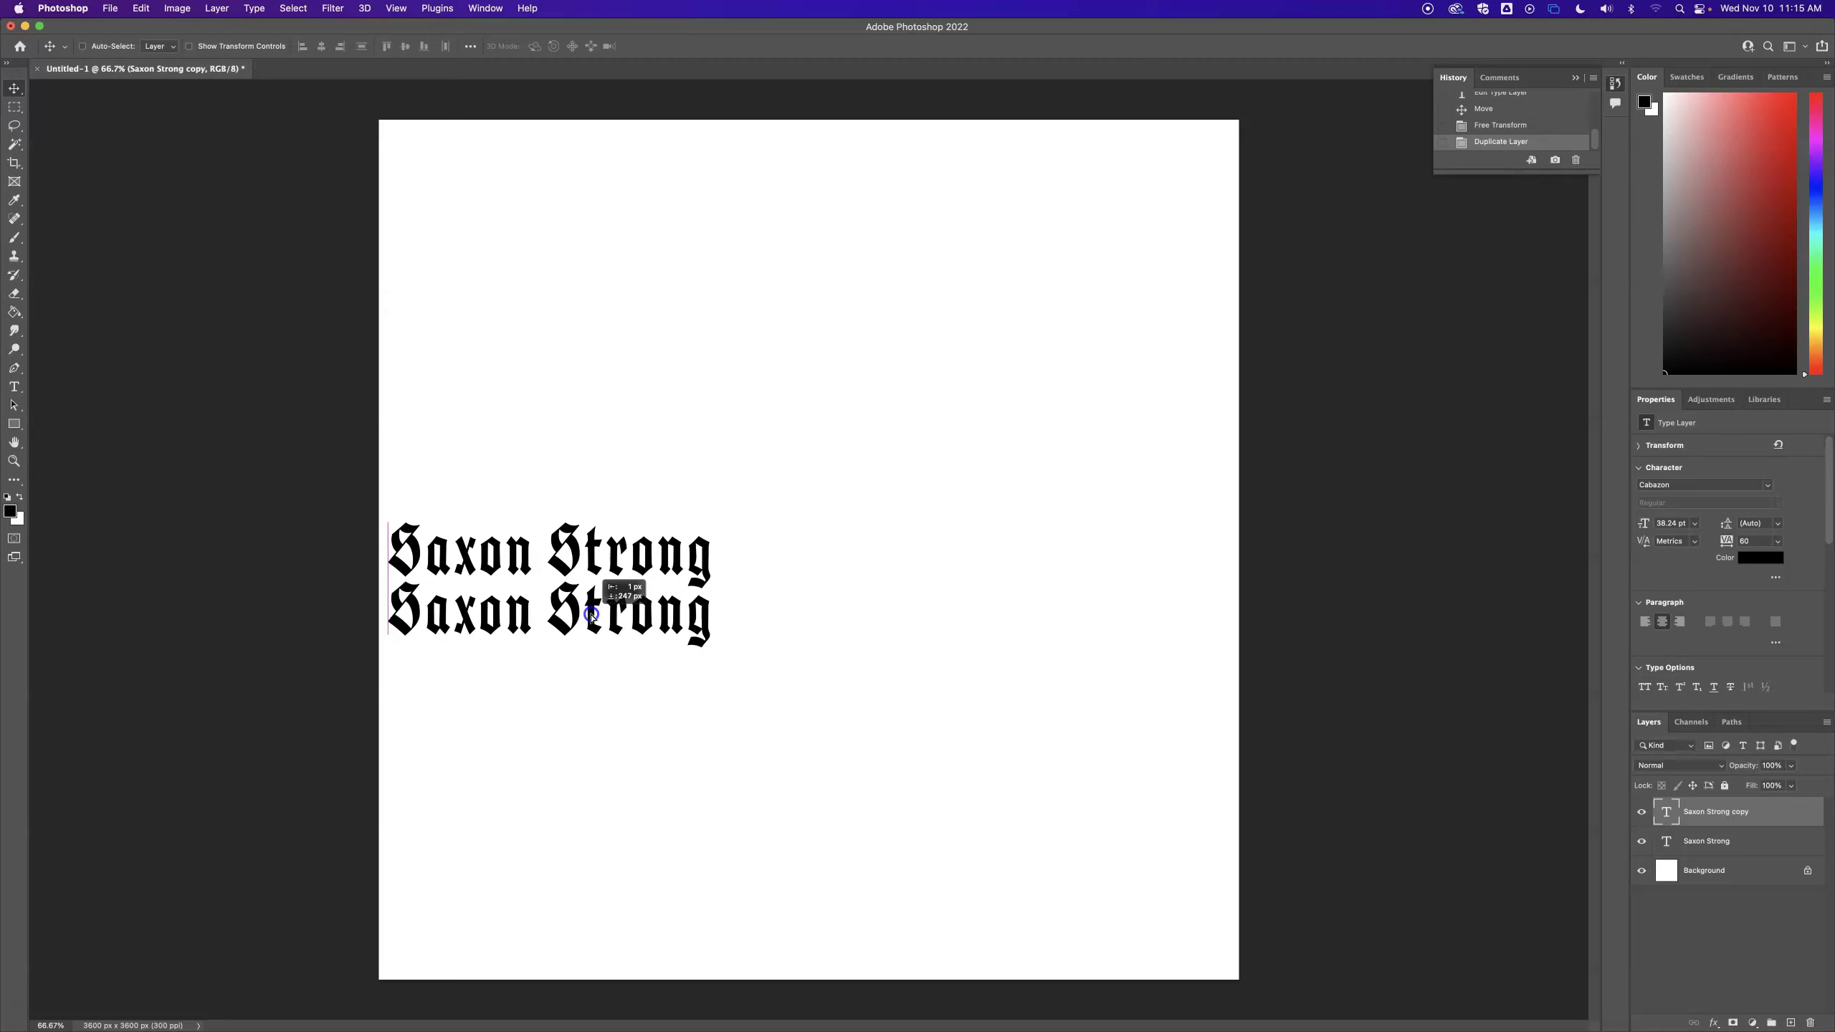
pyautogui.moveTo(590, 615); pyautogui.dragTo(590, 614)
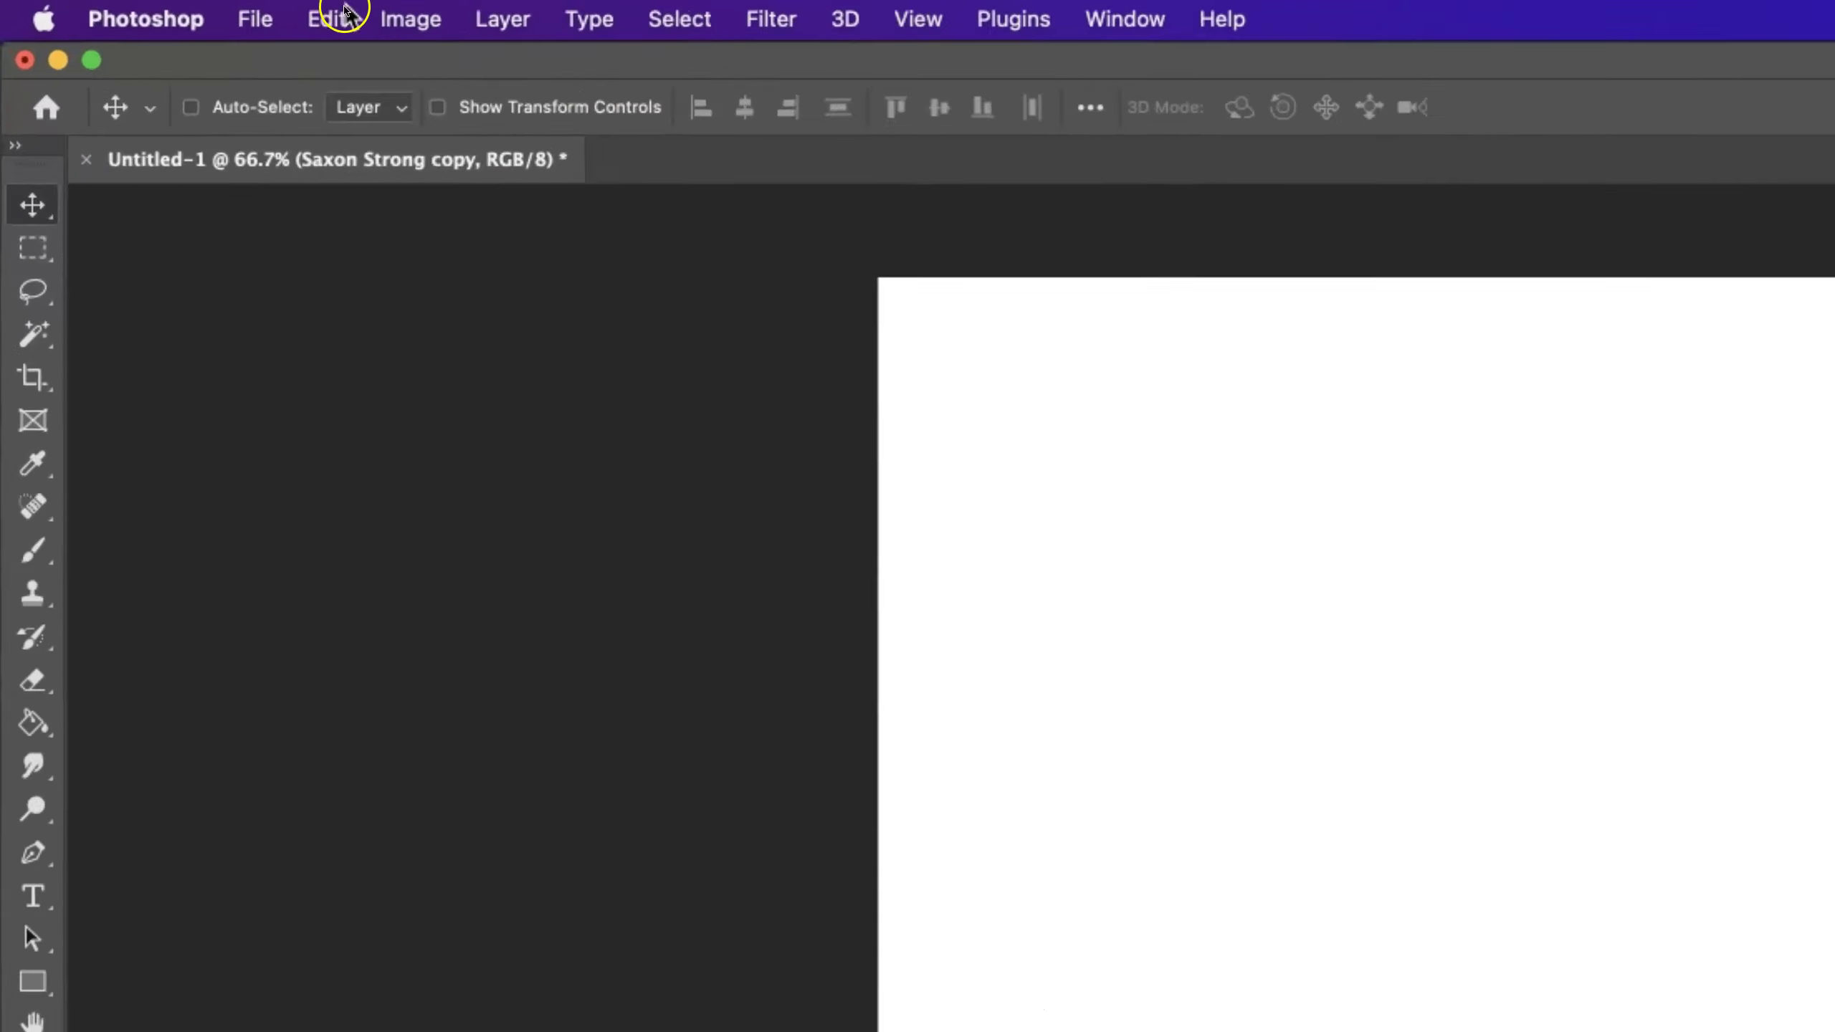
pyautogui.click(344, 10)
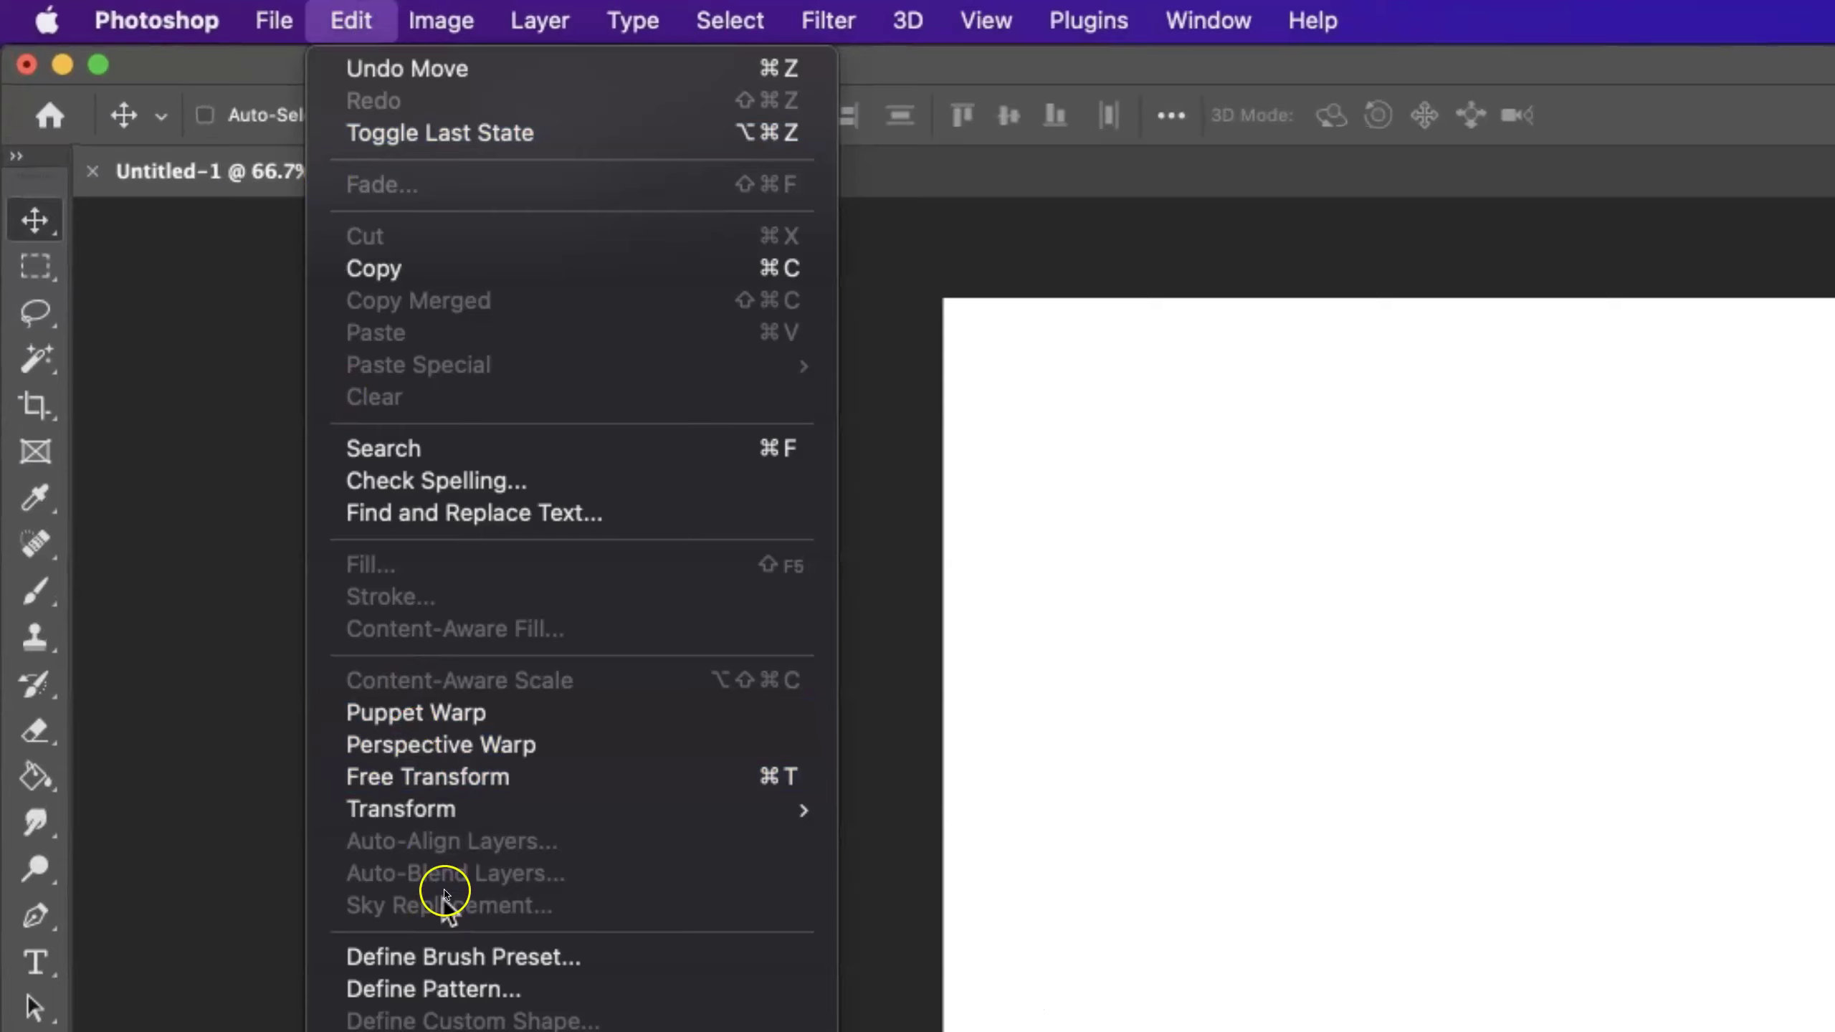
pyautogui.moveTo(423, 755)
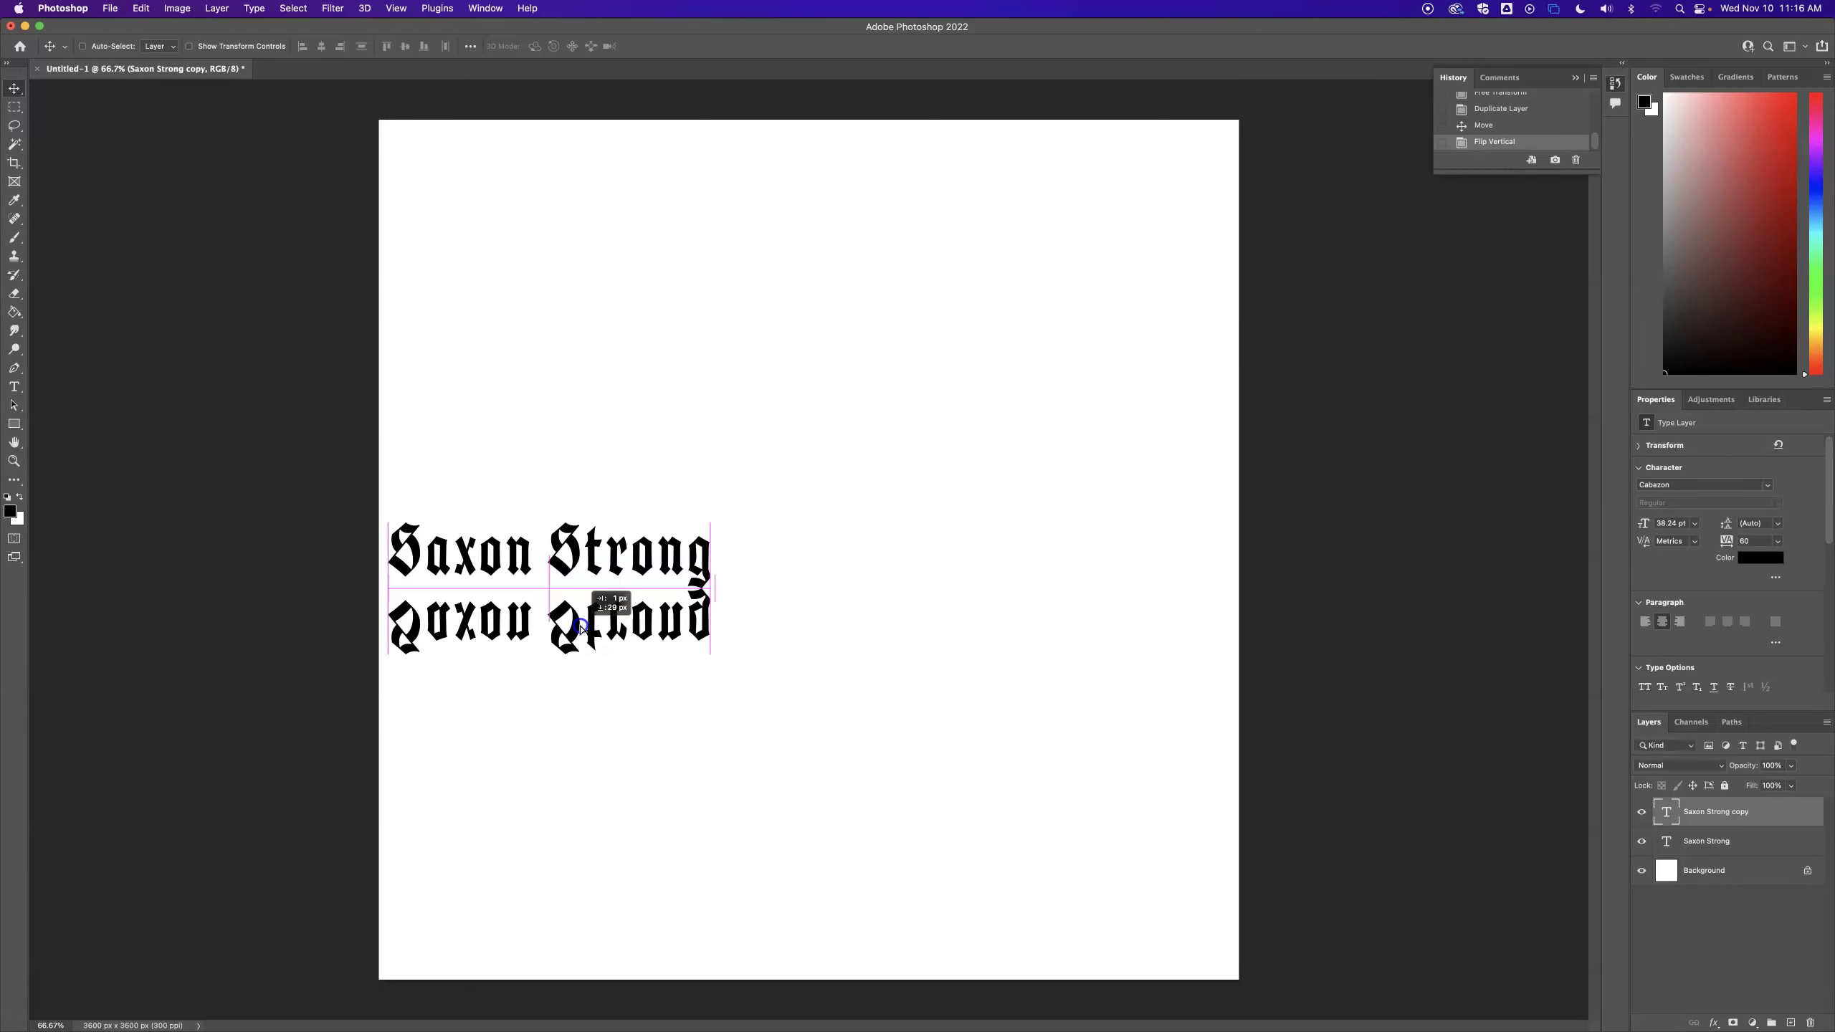
pyautogui.moveTo(581, 629); pyautogui.dragTo(582, 629)
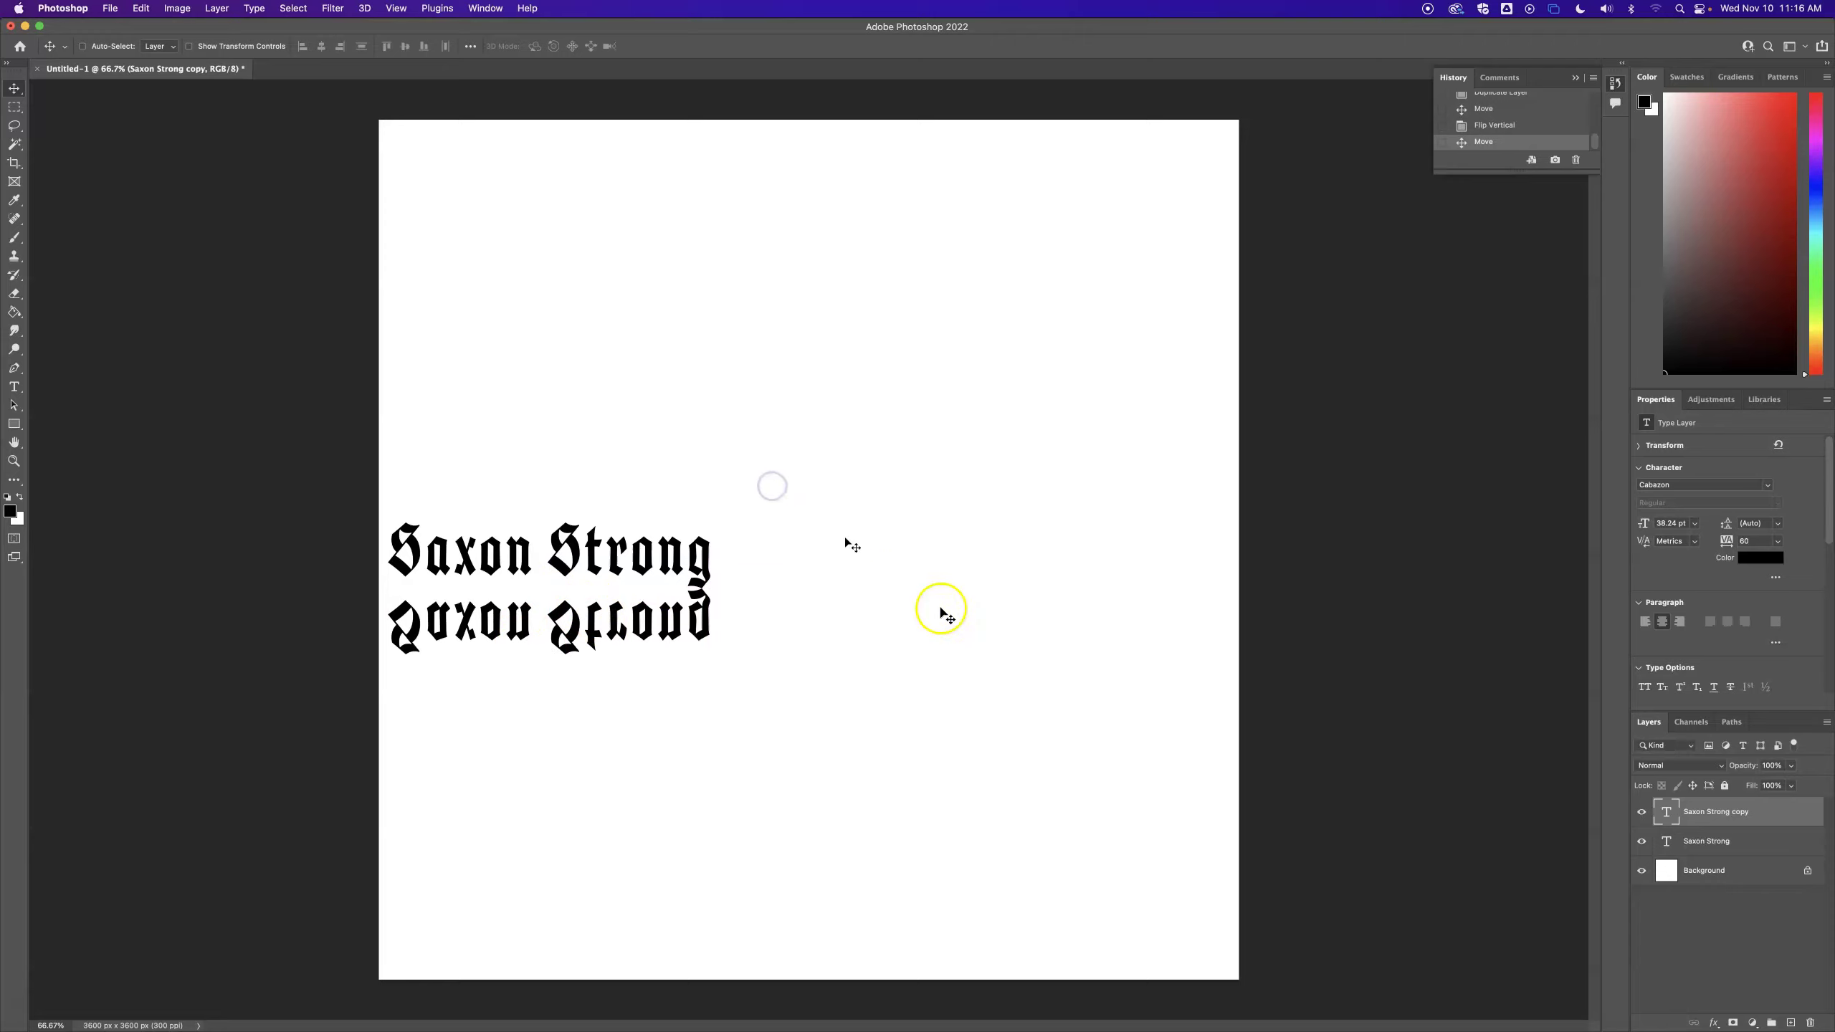
# Step: Select both Saxon Strong text layers and rasterize them
pyautogui.rightClick(1744, 812)
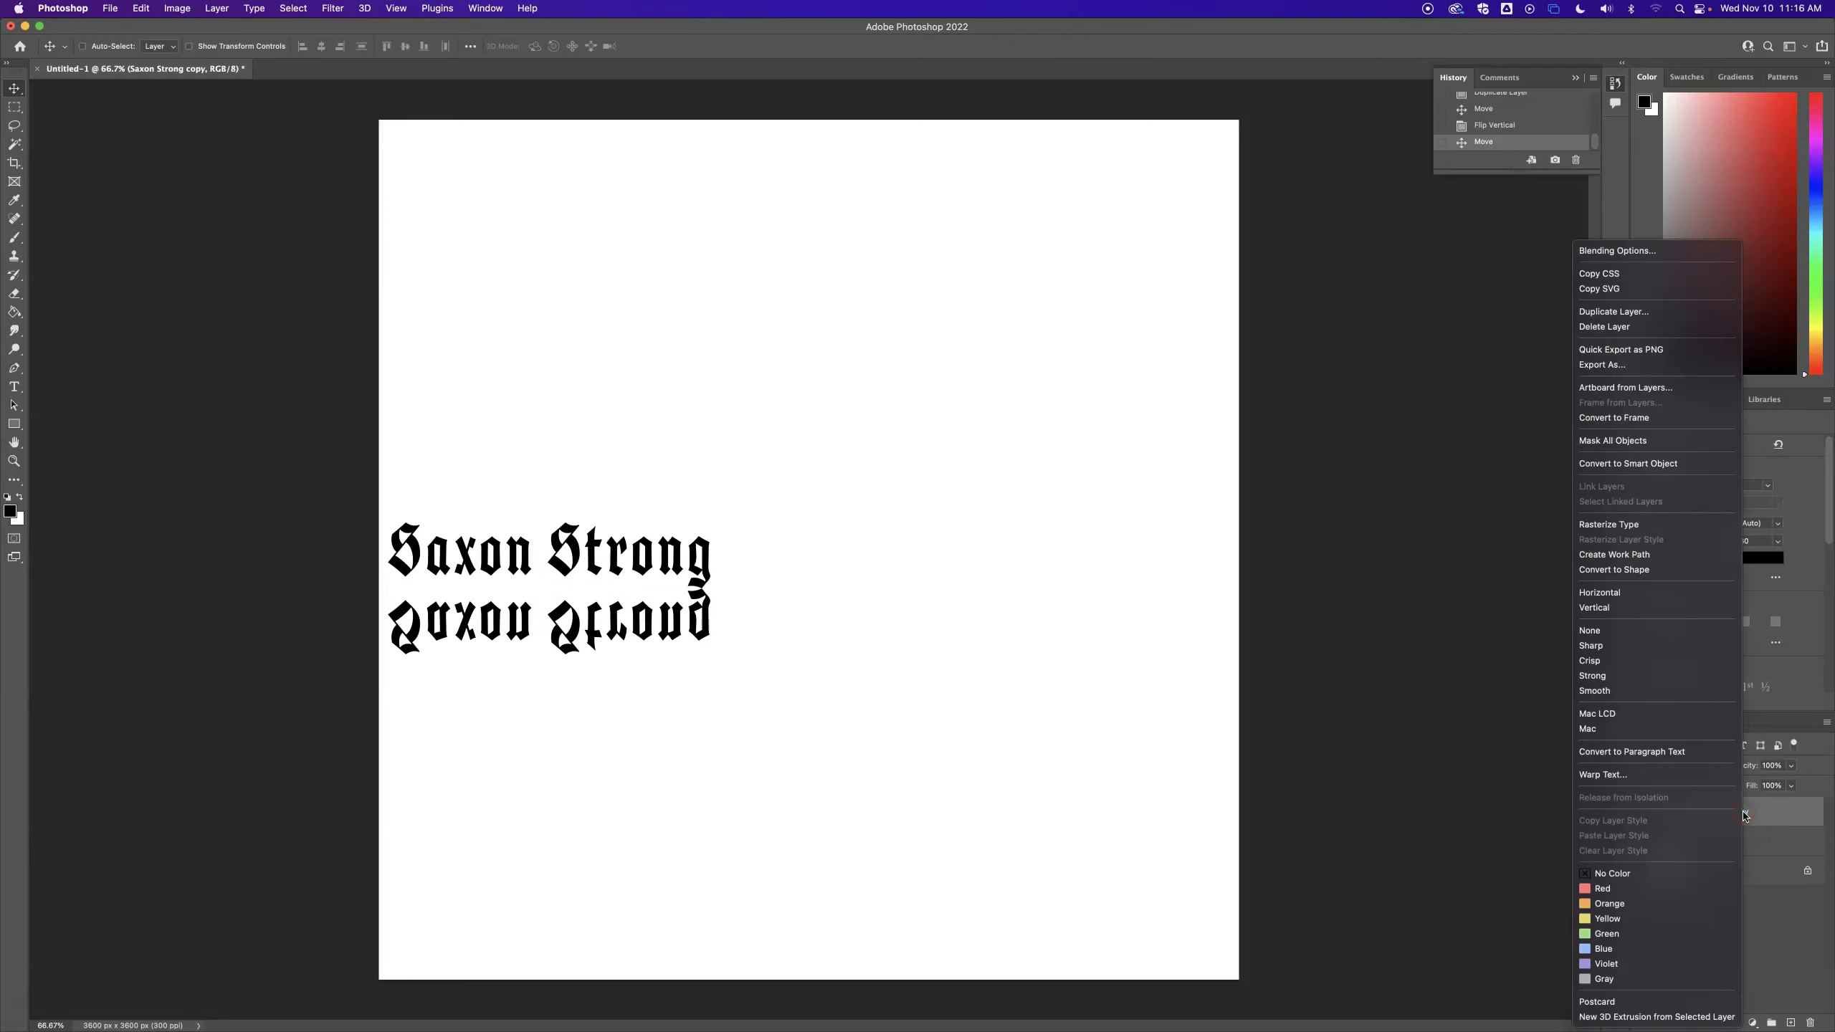
pyautogui.click(1769, 811)
pyautogui.rightClick(1769, 813)
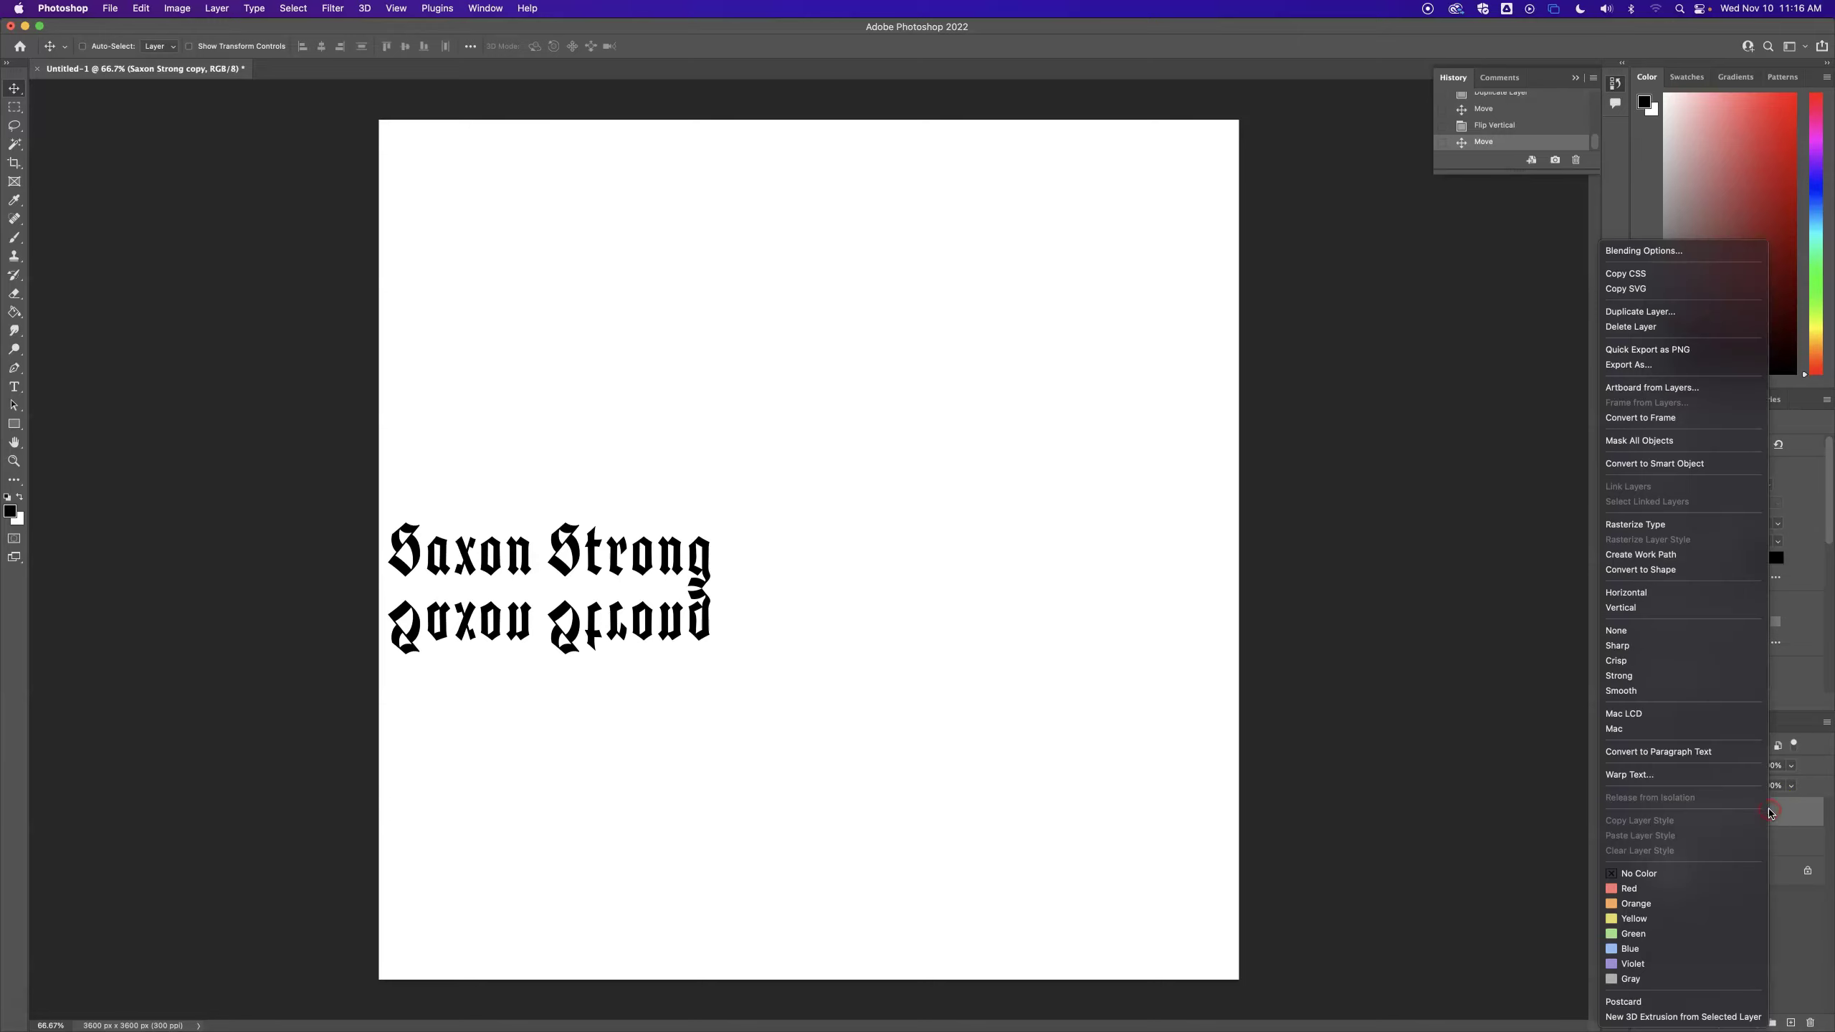
pyautogui.click(1790, 837)
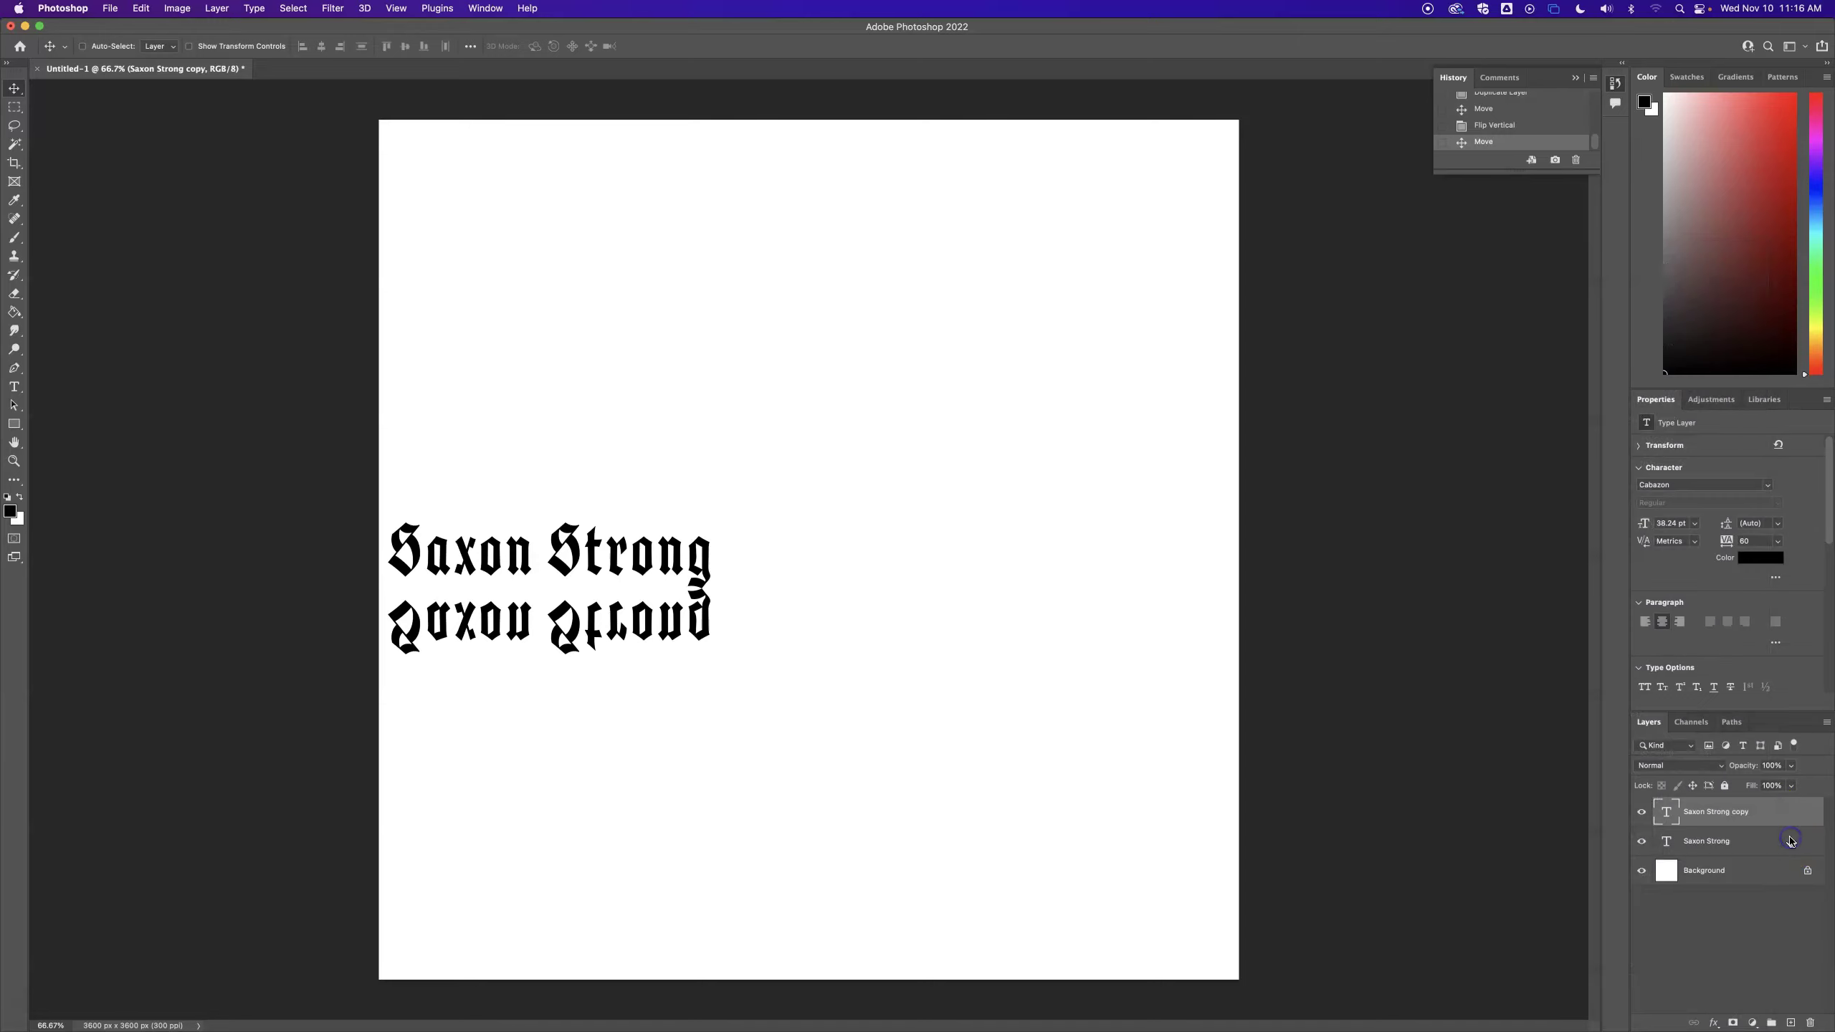
pyautogui.keyDown('shift'); pyautogui.click(1790, 841); pyautogui.keyUp('shift')
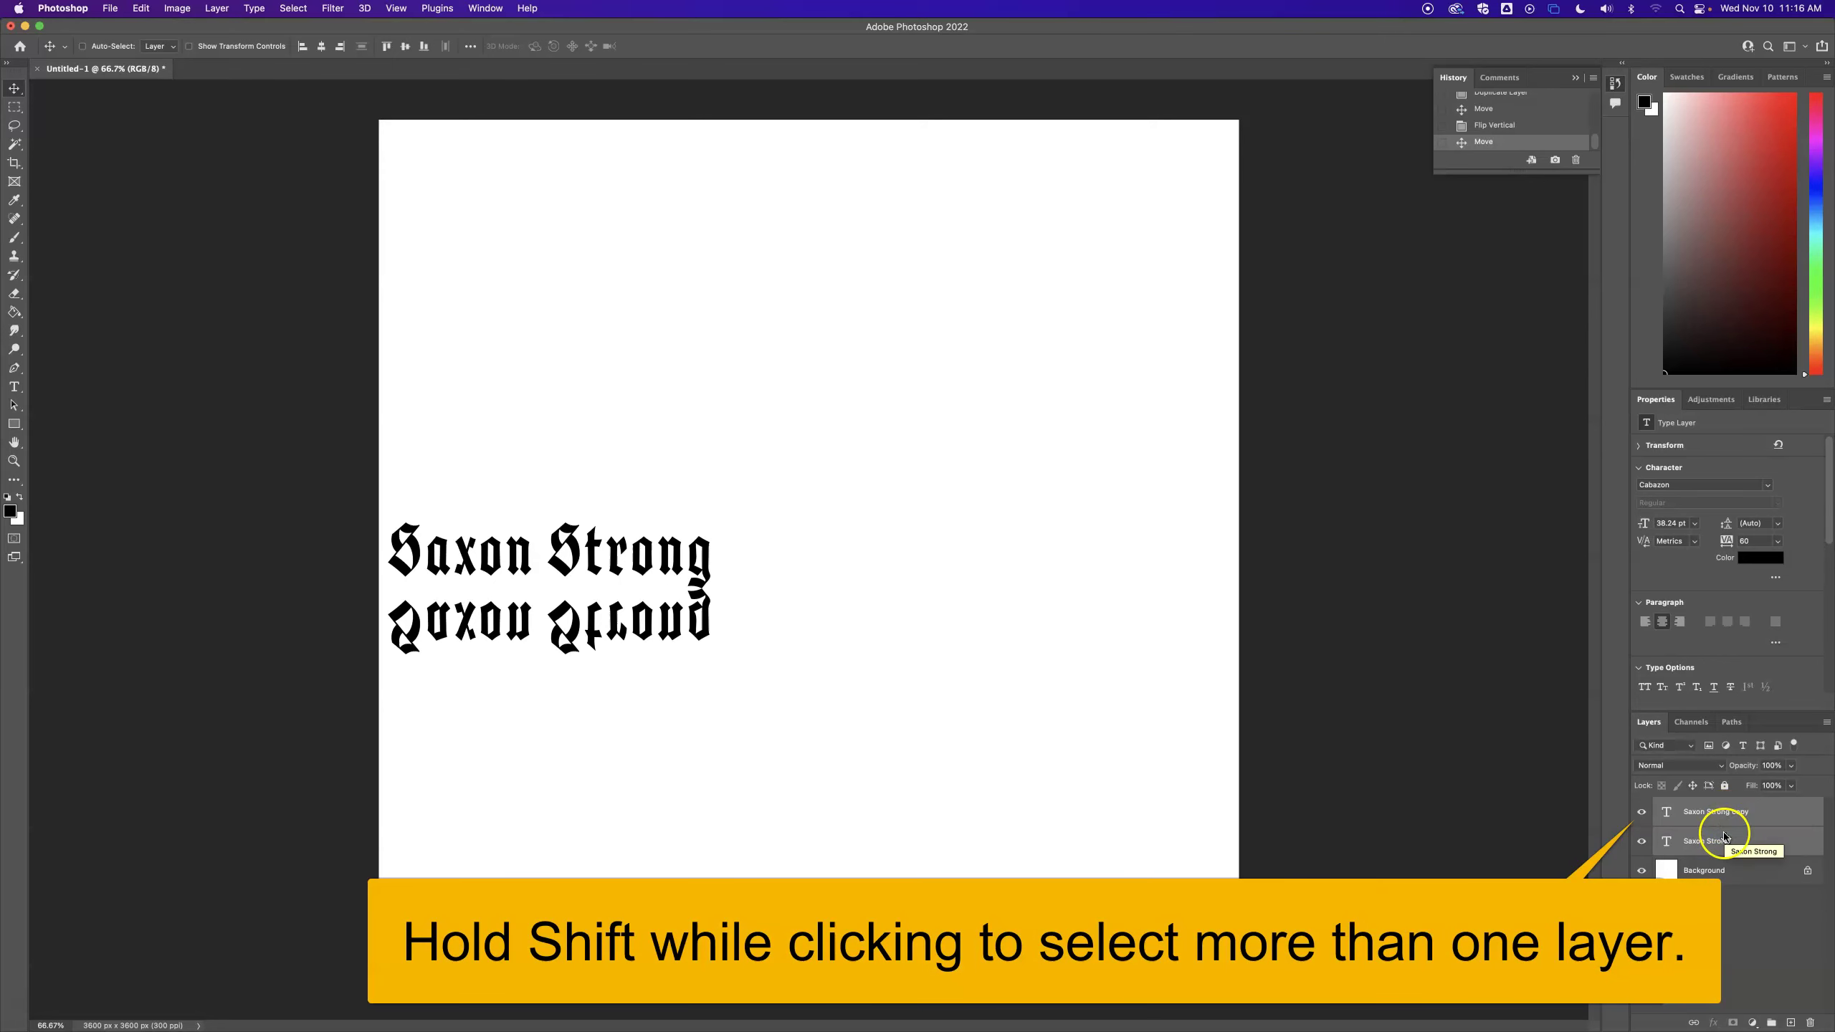
pyautogui.rightClick(1726, 818)
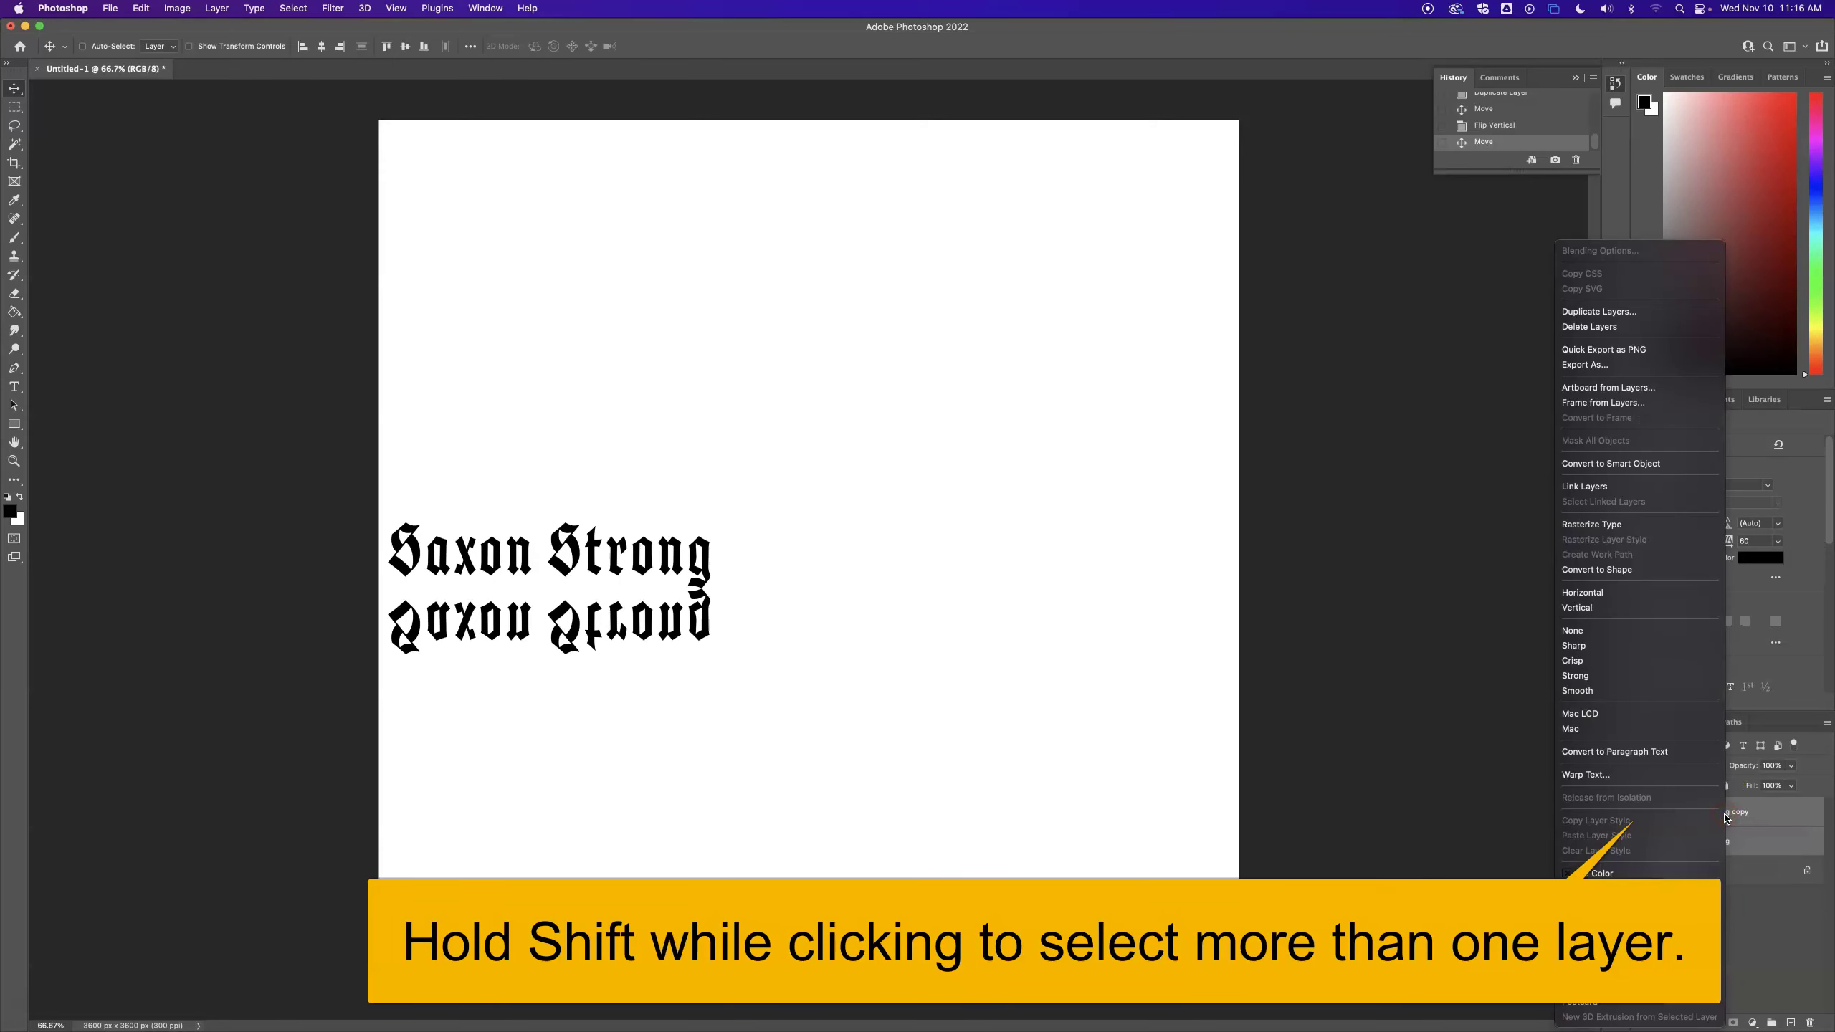
pyautogui.click(1597, 530)
# Step: Merge the two rasterized layers and shift the result up and slightly right
pyautogui.rightClick(1753, 817)
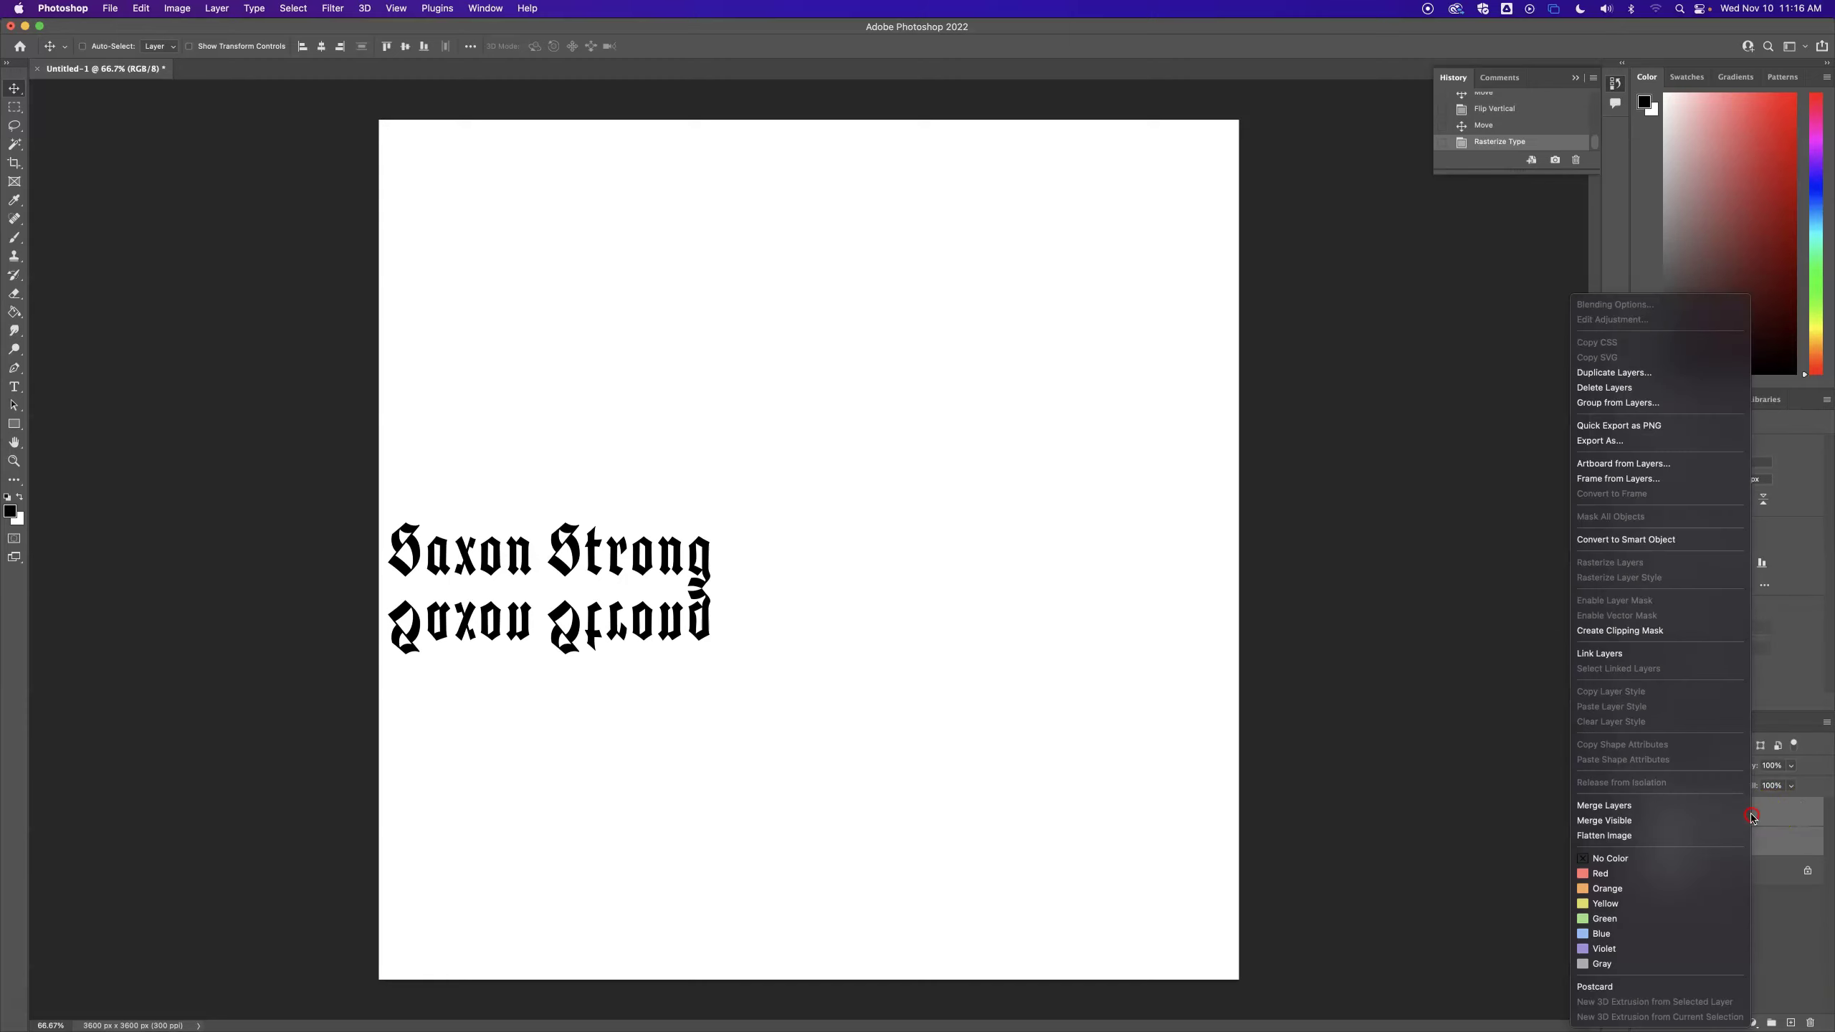
pyautogui.click(1691, 807)
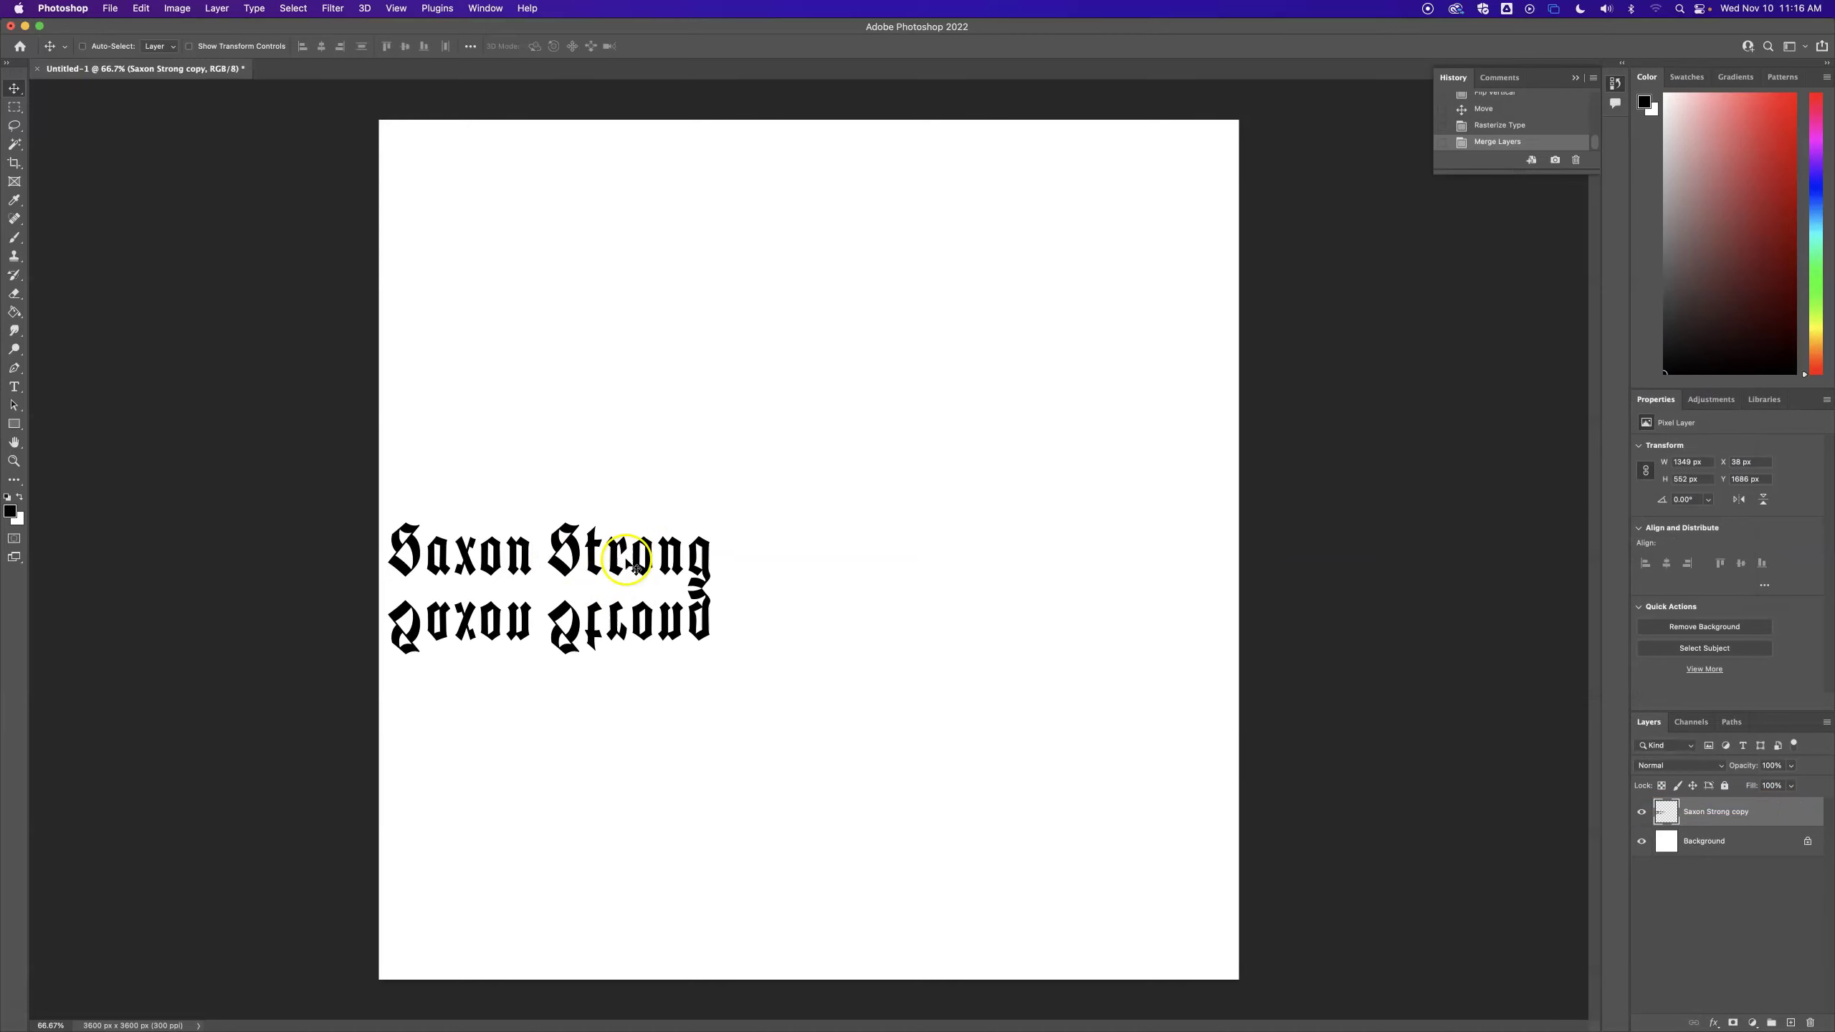
pyautogui.moveTo(623, 563); pyautogui.dragTo(650, 521)
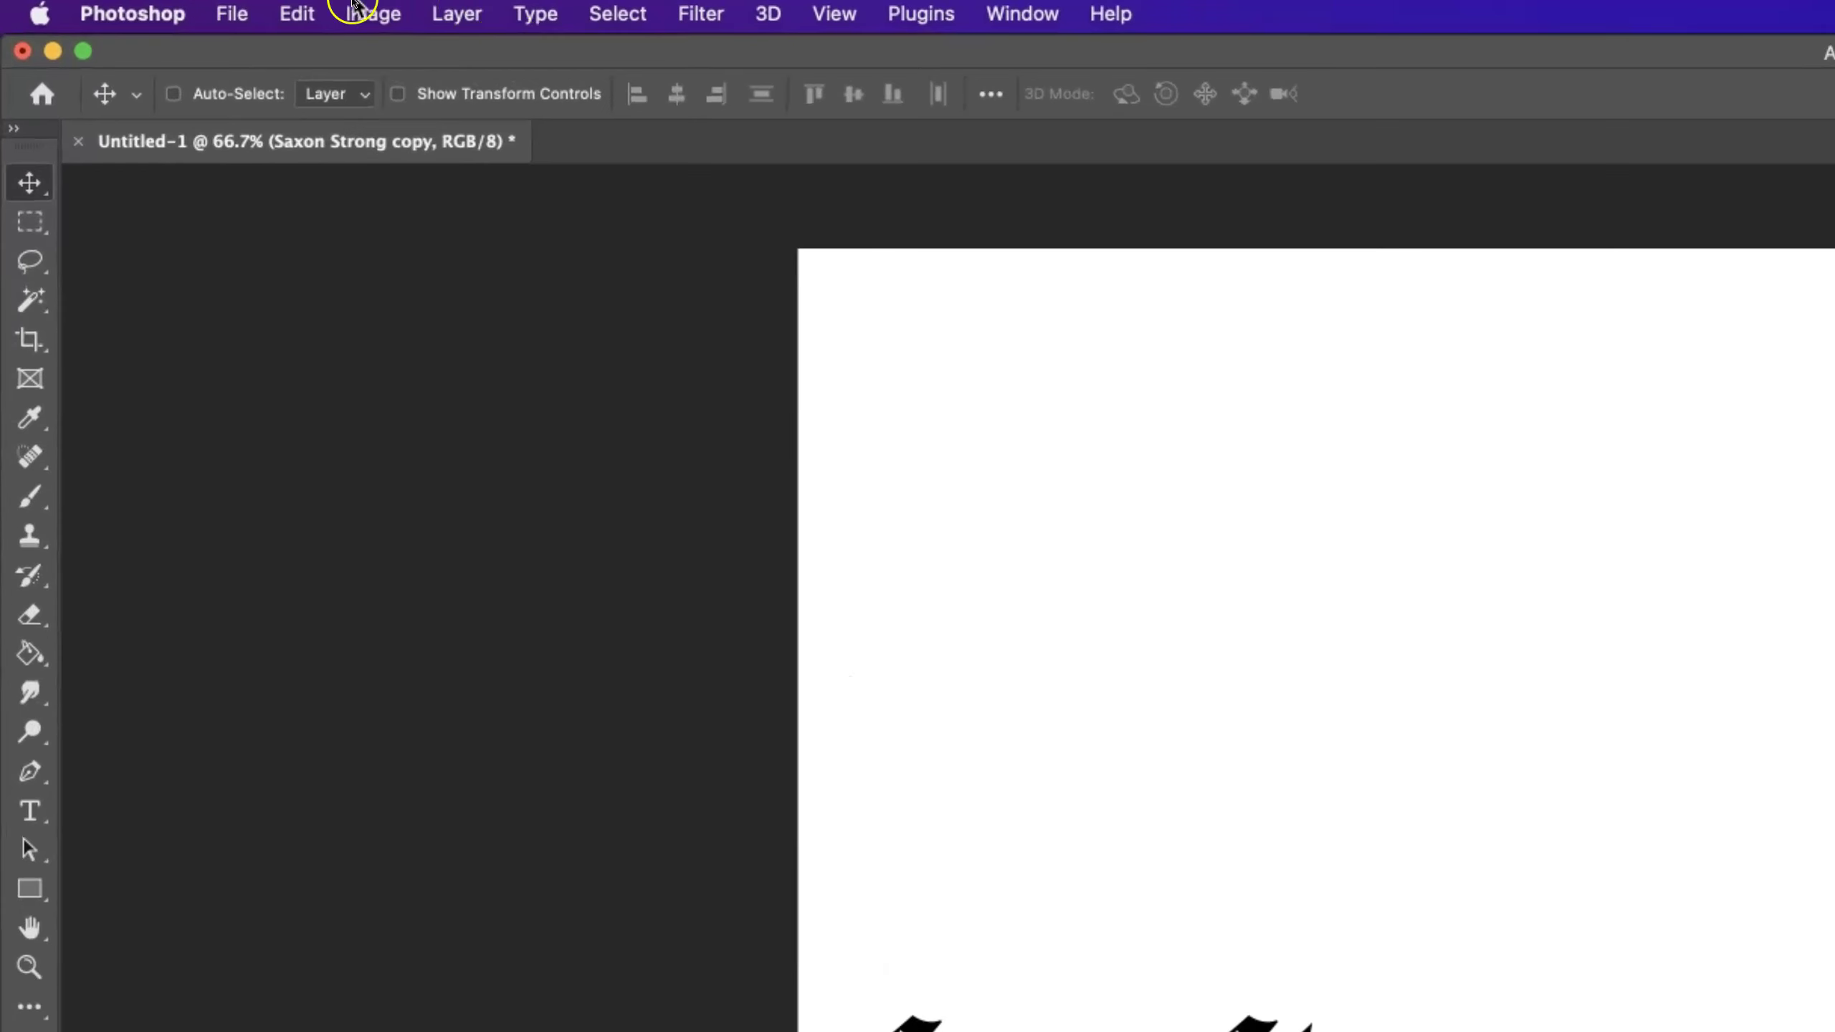
# Step: Perspective-warp the merged text, pinching its left corners so it tapers from small Saxon to large g
pyautogui.click(299, 14)
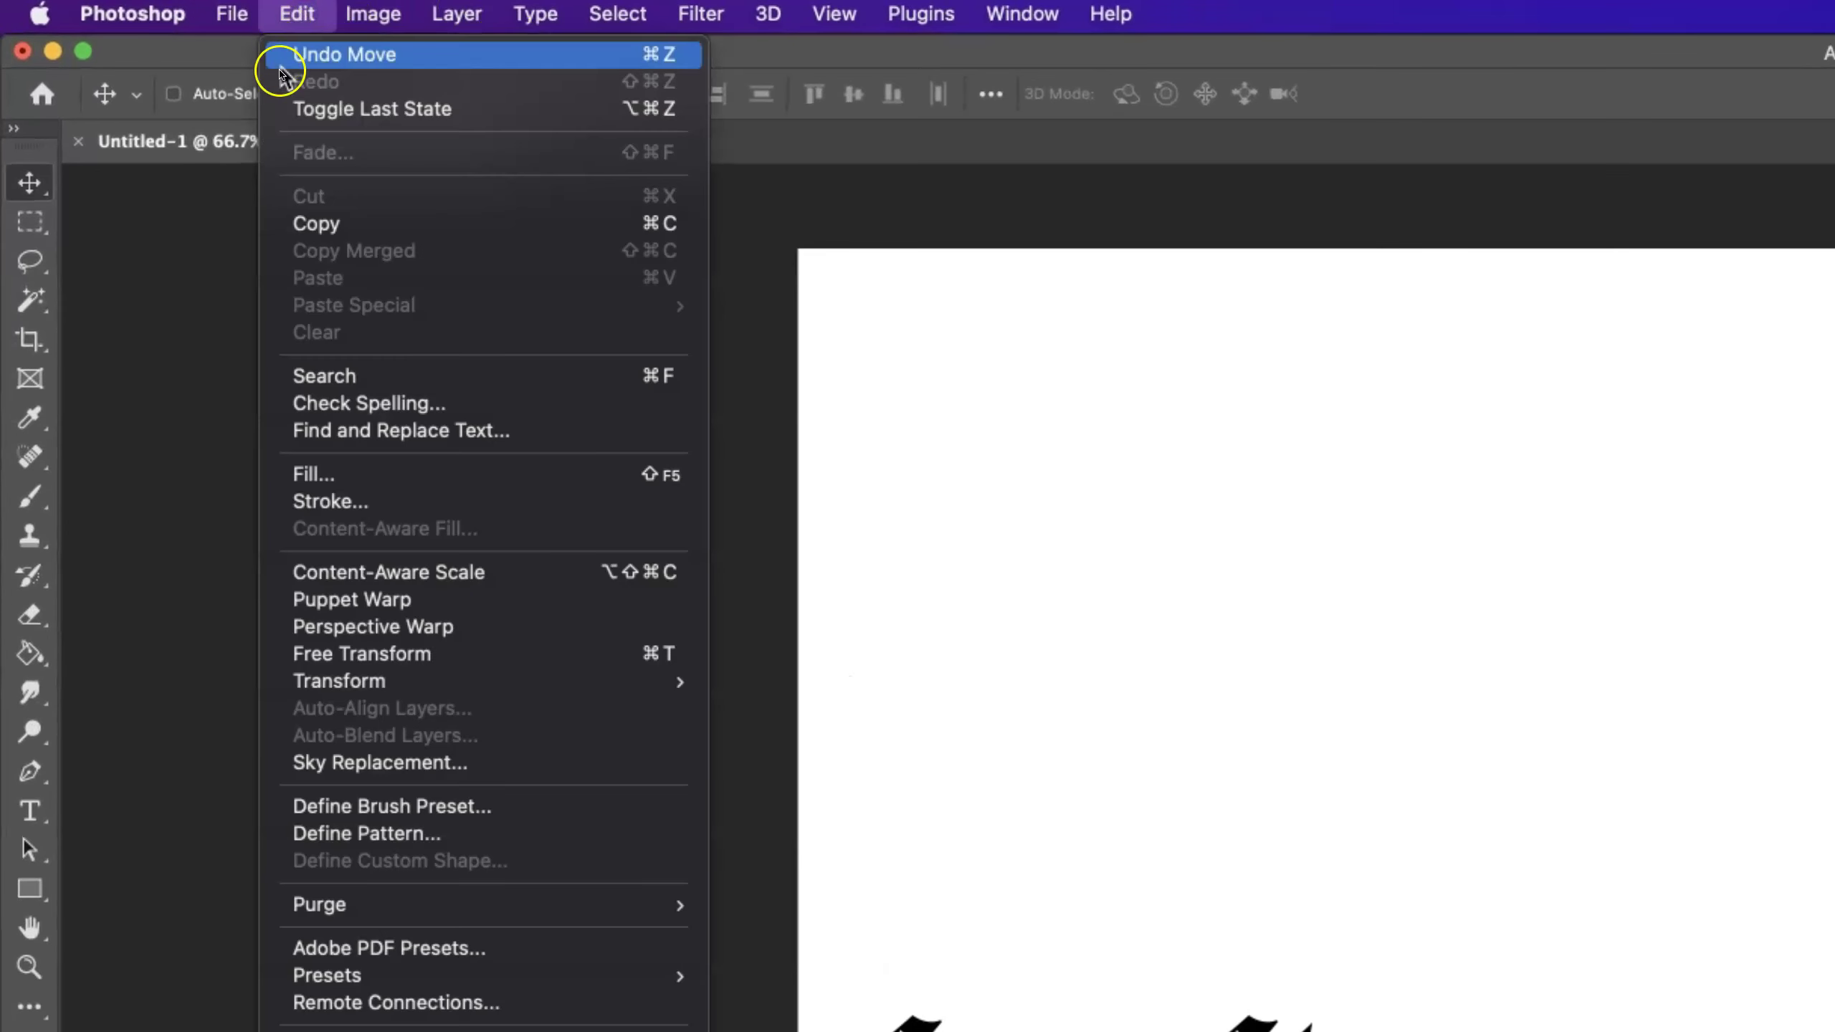
pyautogui.click(422, 626)
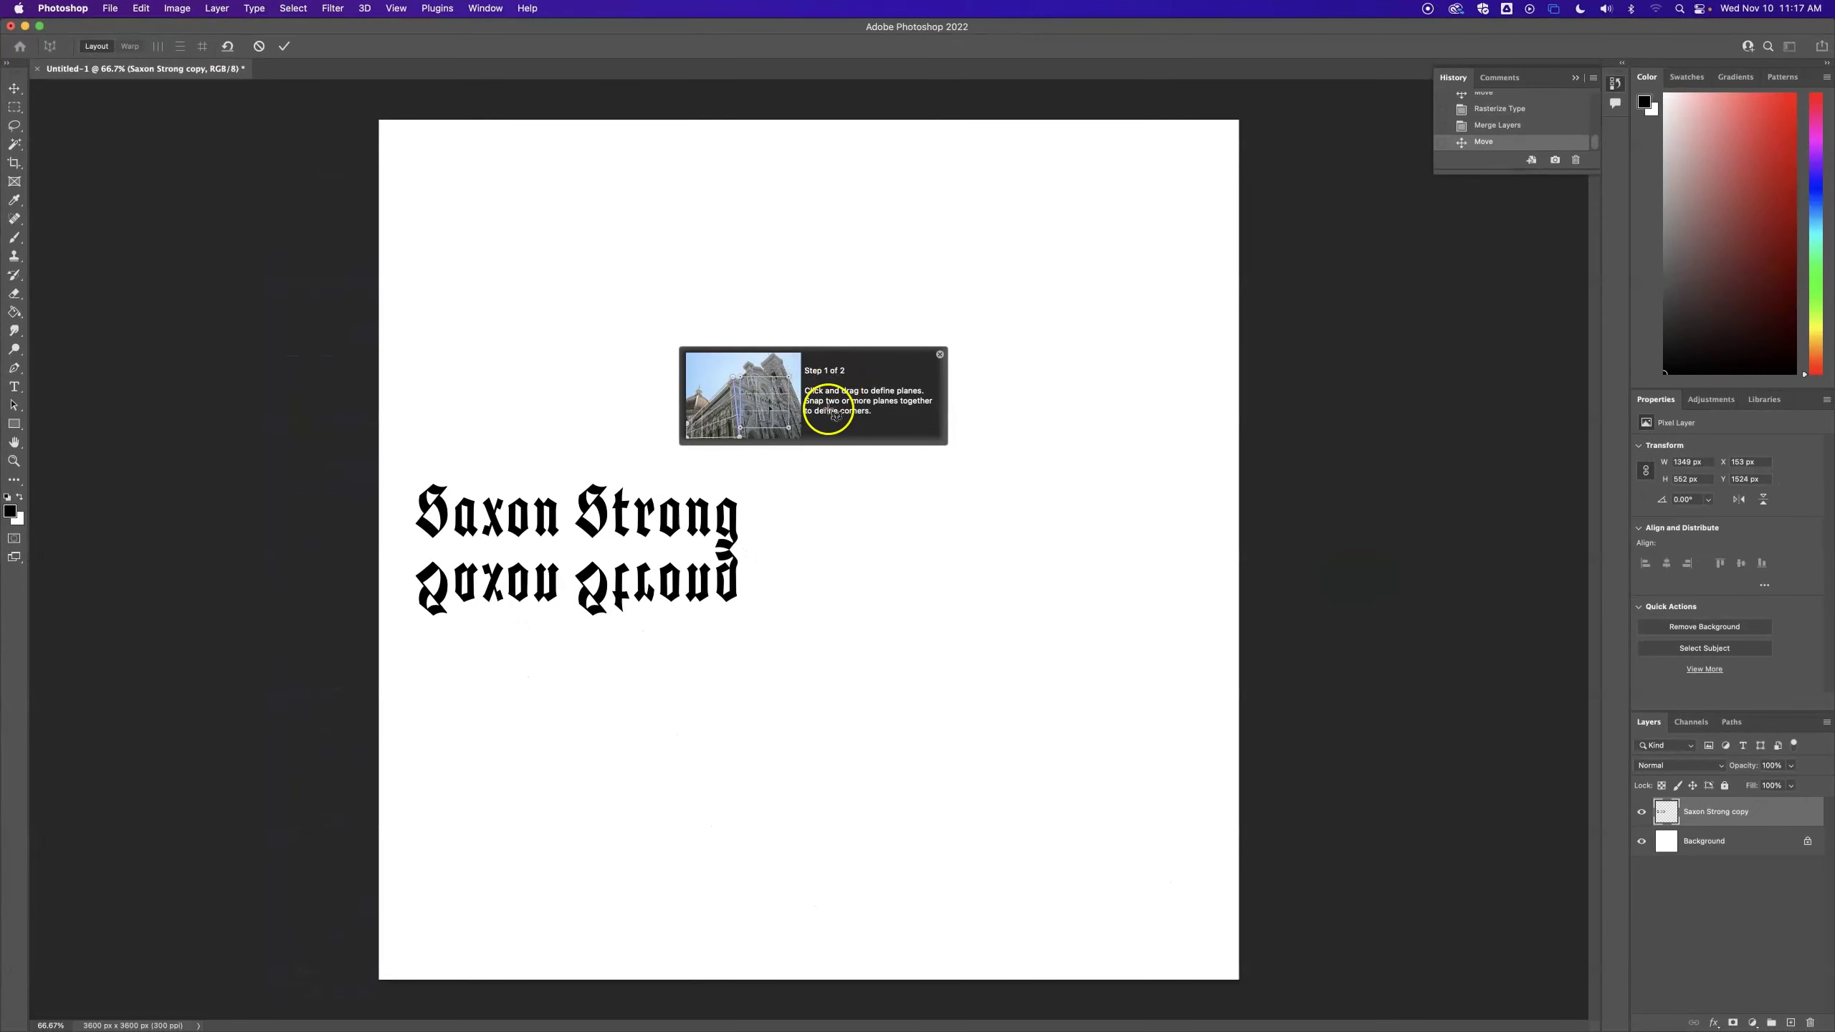
pyautogui.click(743, 489)
pyautogui.moveTo(752, 561); pyautogui.dragTo(407, 616)
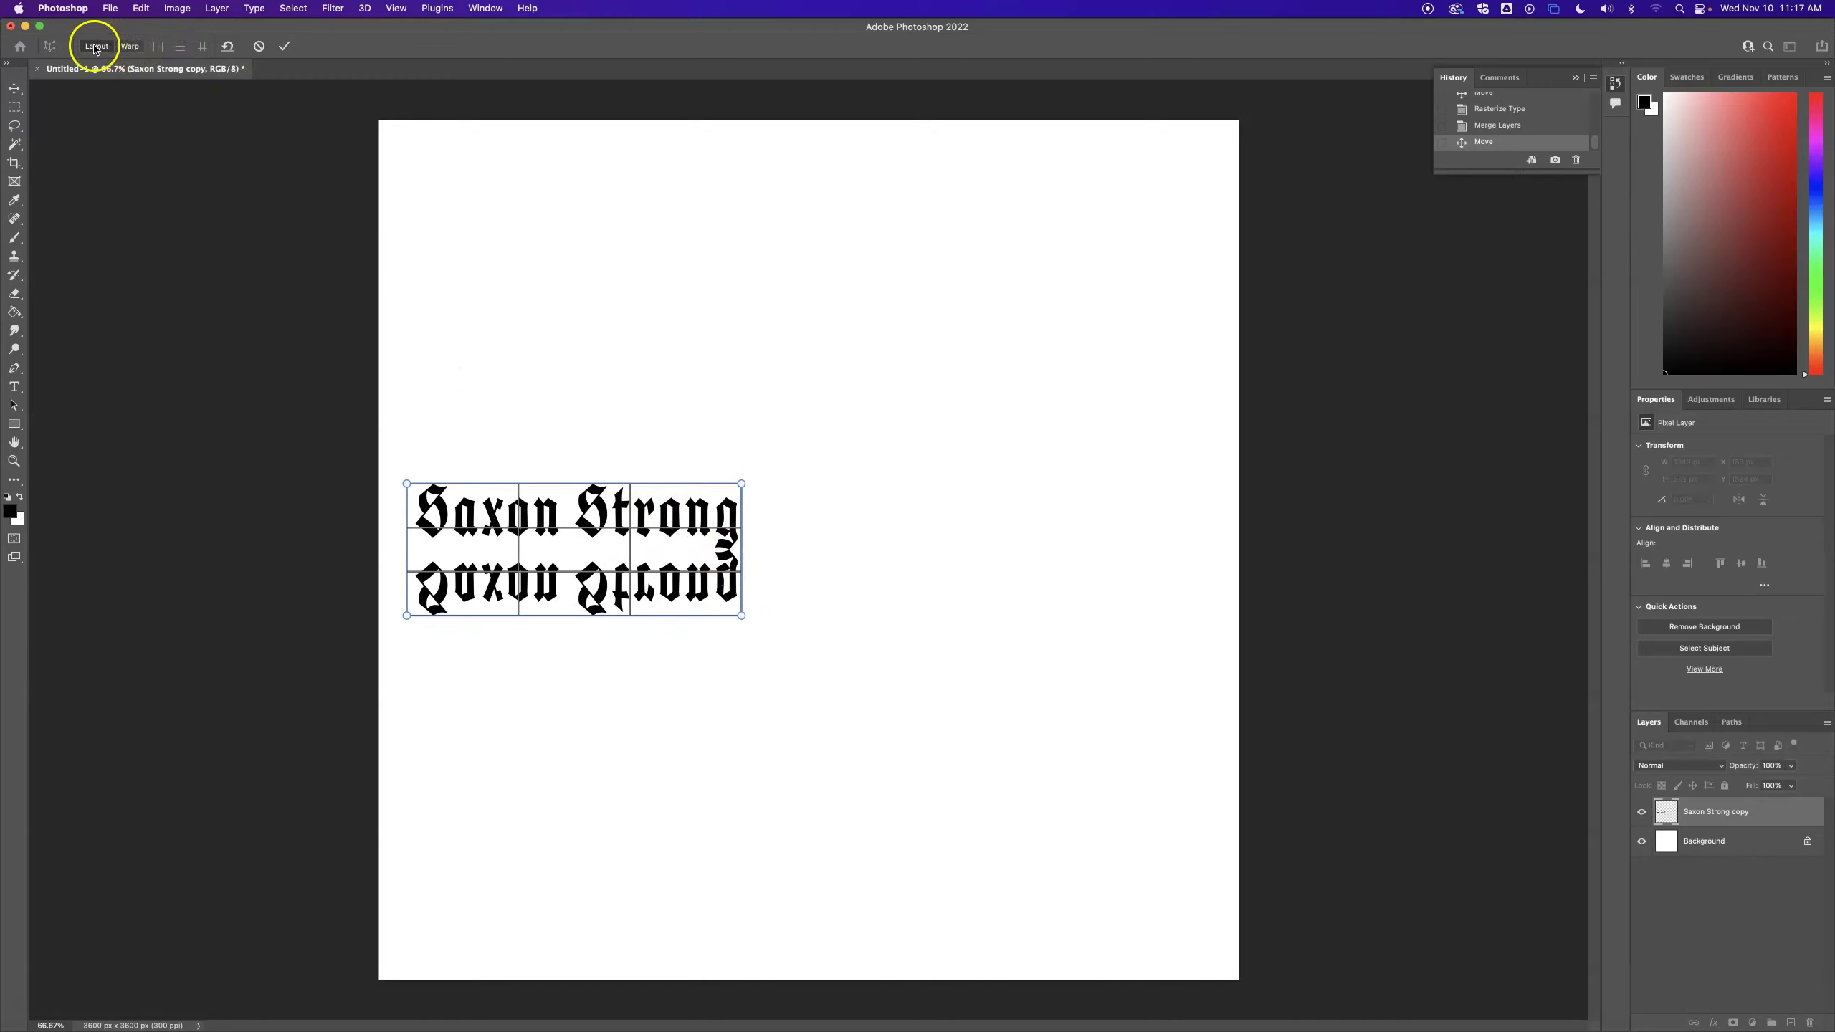
pyautogui.click(131, 48)
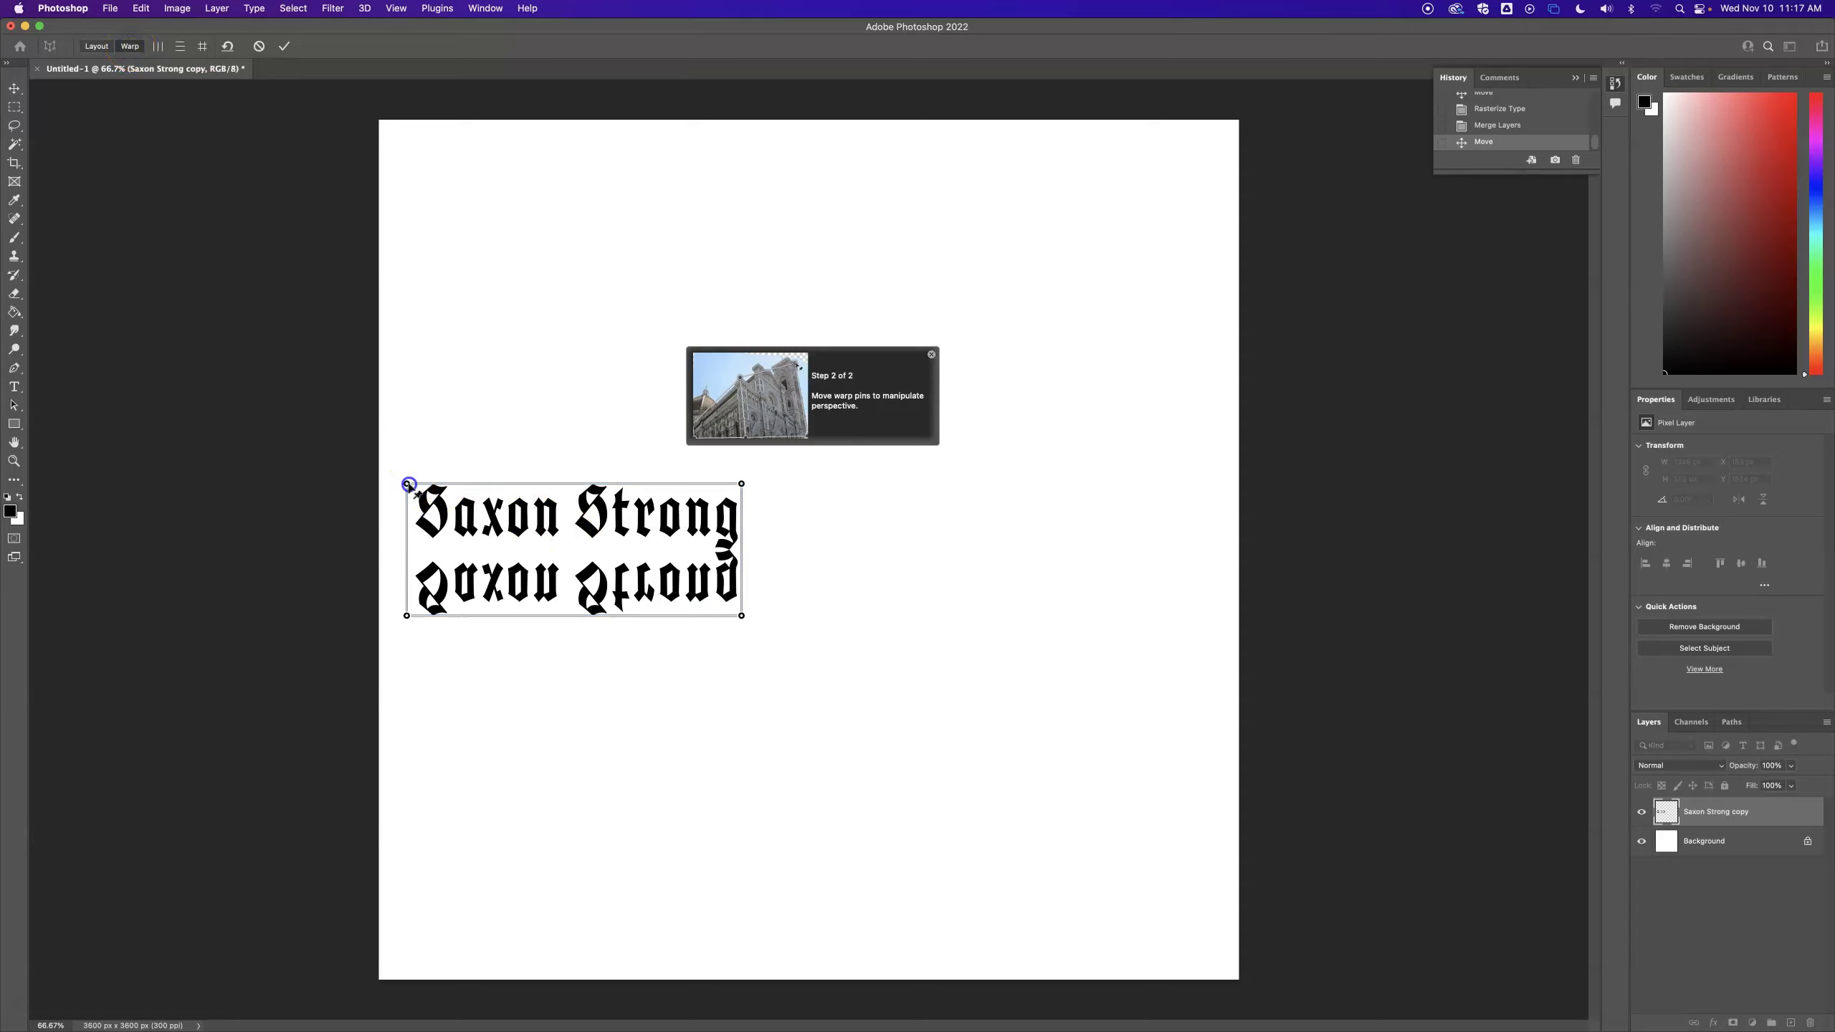
pyautogui.moveTo(408, 486); pyautogui.dragTo(408, 521)
pyautogui.moveTo(407, 615); pyautogui.dragTo(407, 538)
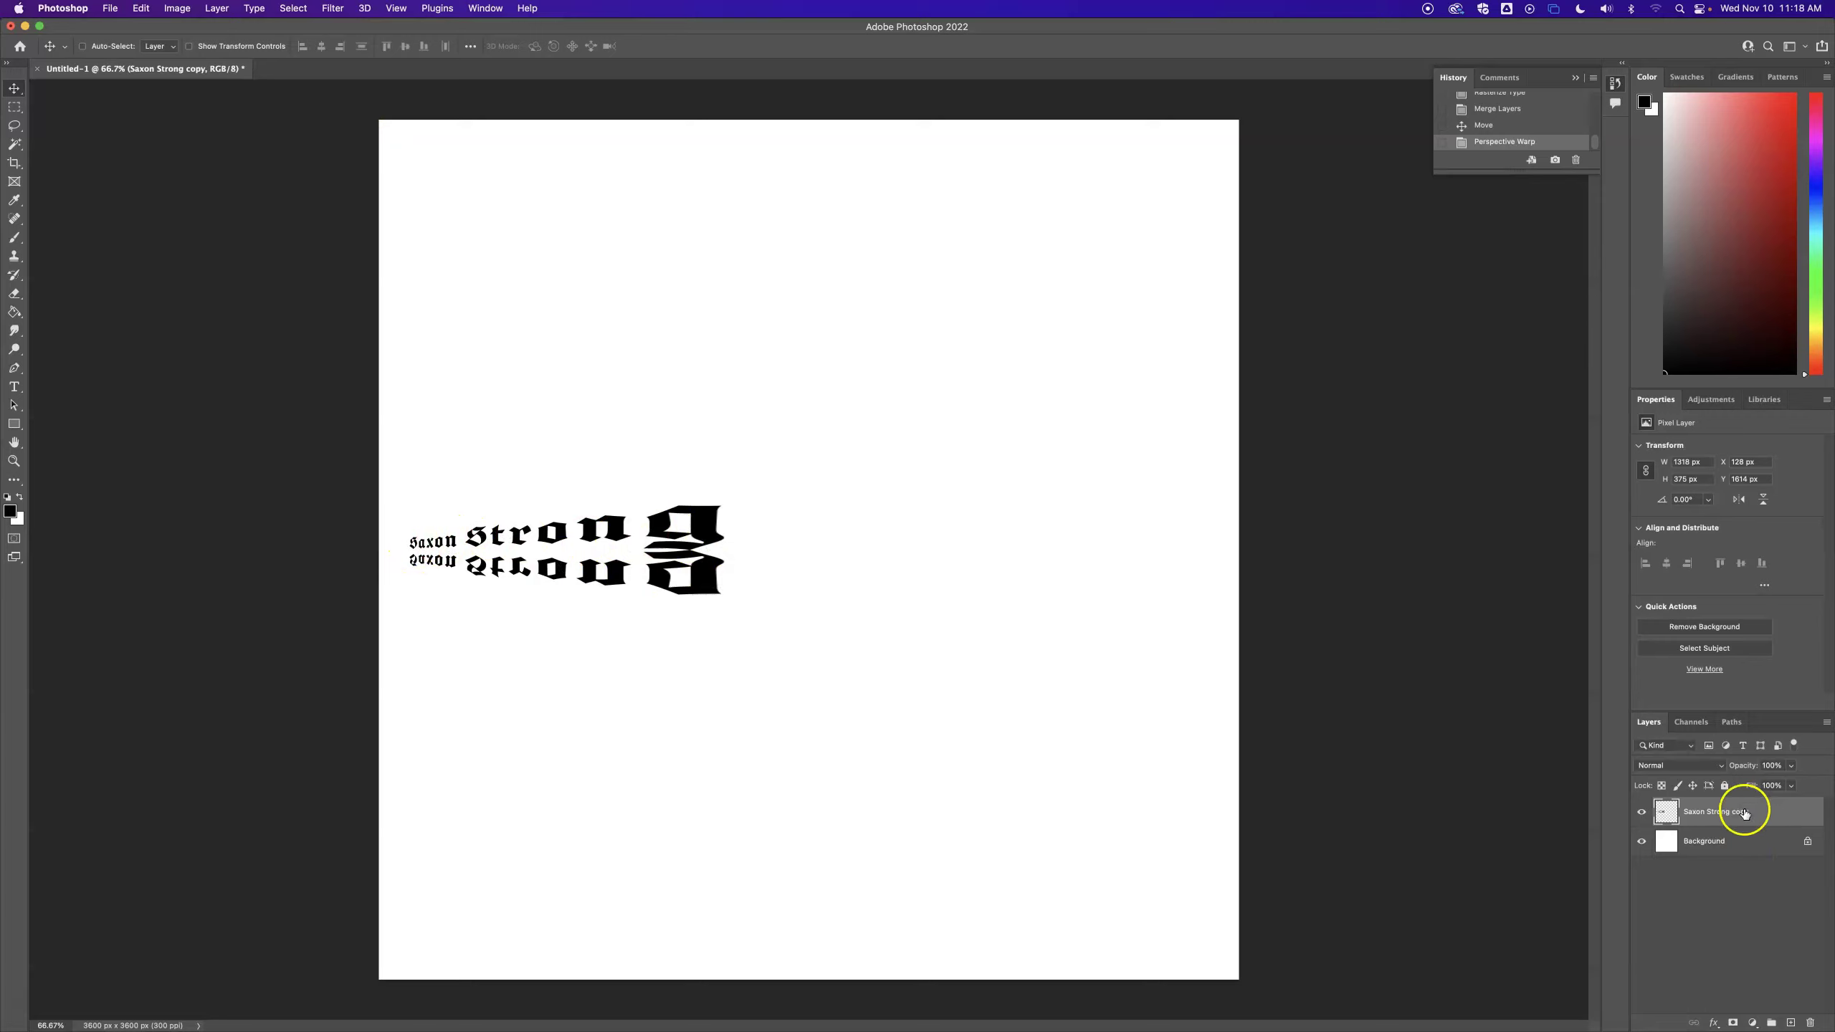
# Step: Duplicate the tapered text, flip it horizontally, place it on the right, and merge it down
pyautogui.moveTo(1746, 815); pyautogui.dragTo(1794, 1023)
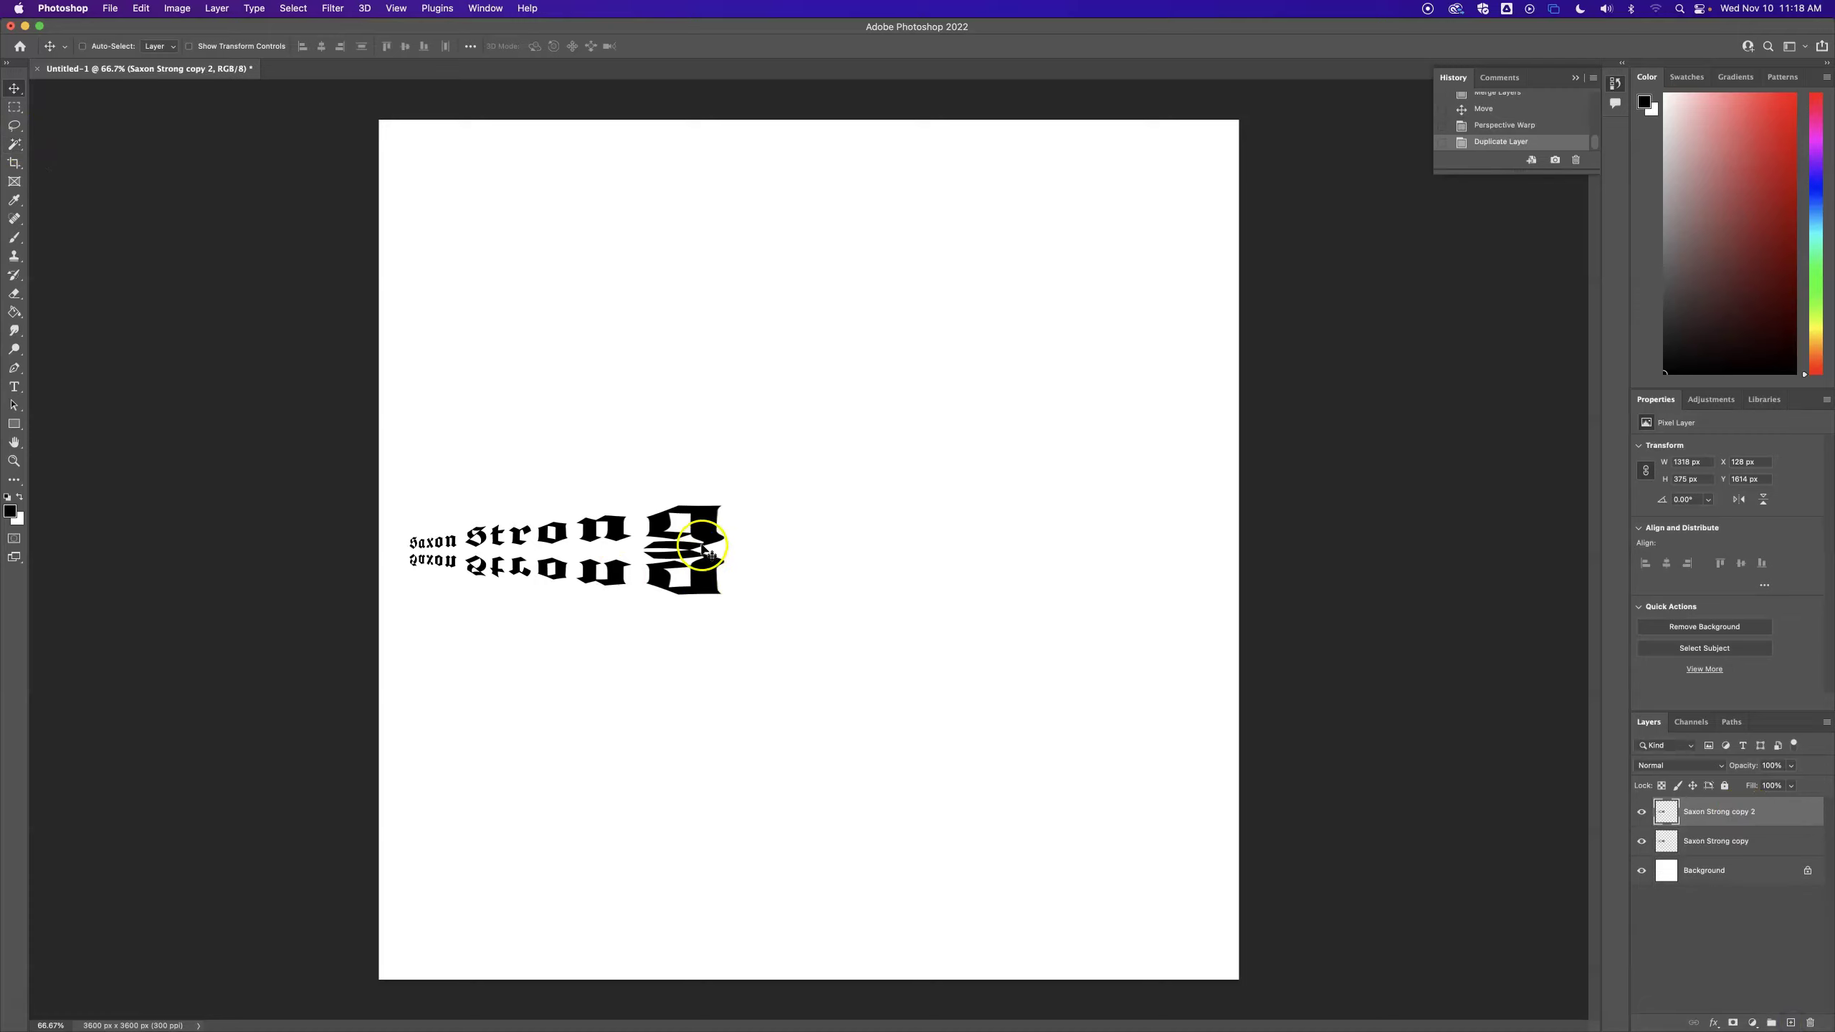
pyautogui.moveTo(726, 542); pyautogui.dragTo(1067, 548)
pyautogui.click(140, 8)
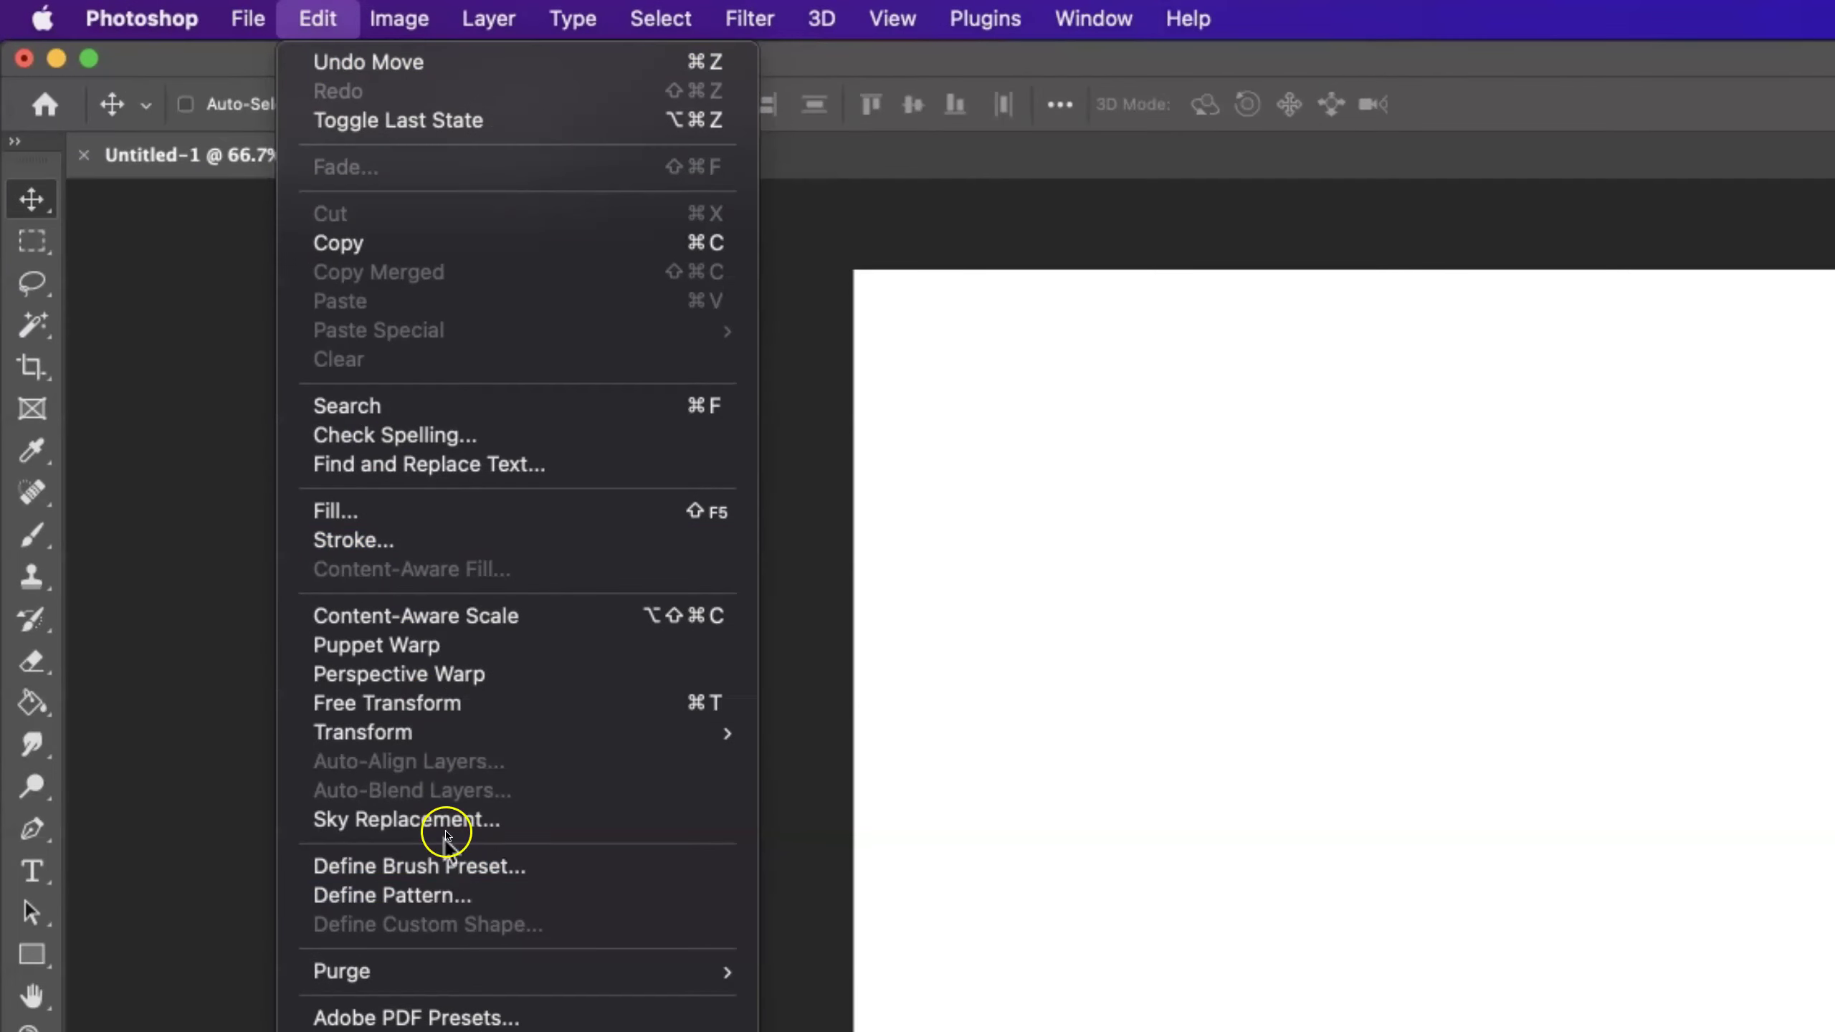
pyautogui.moveTo(439, 734)
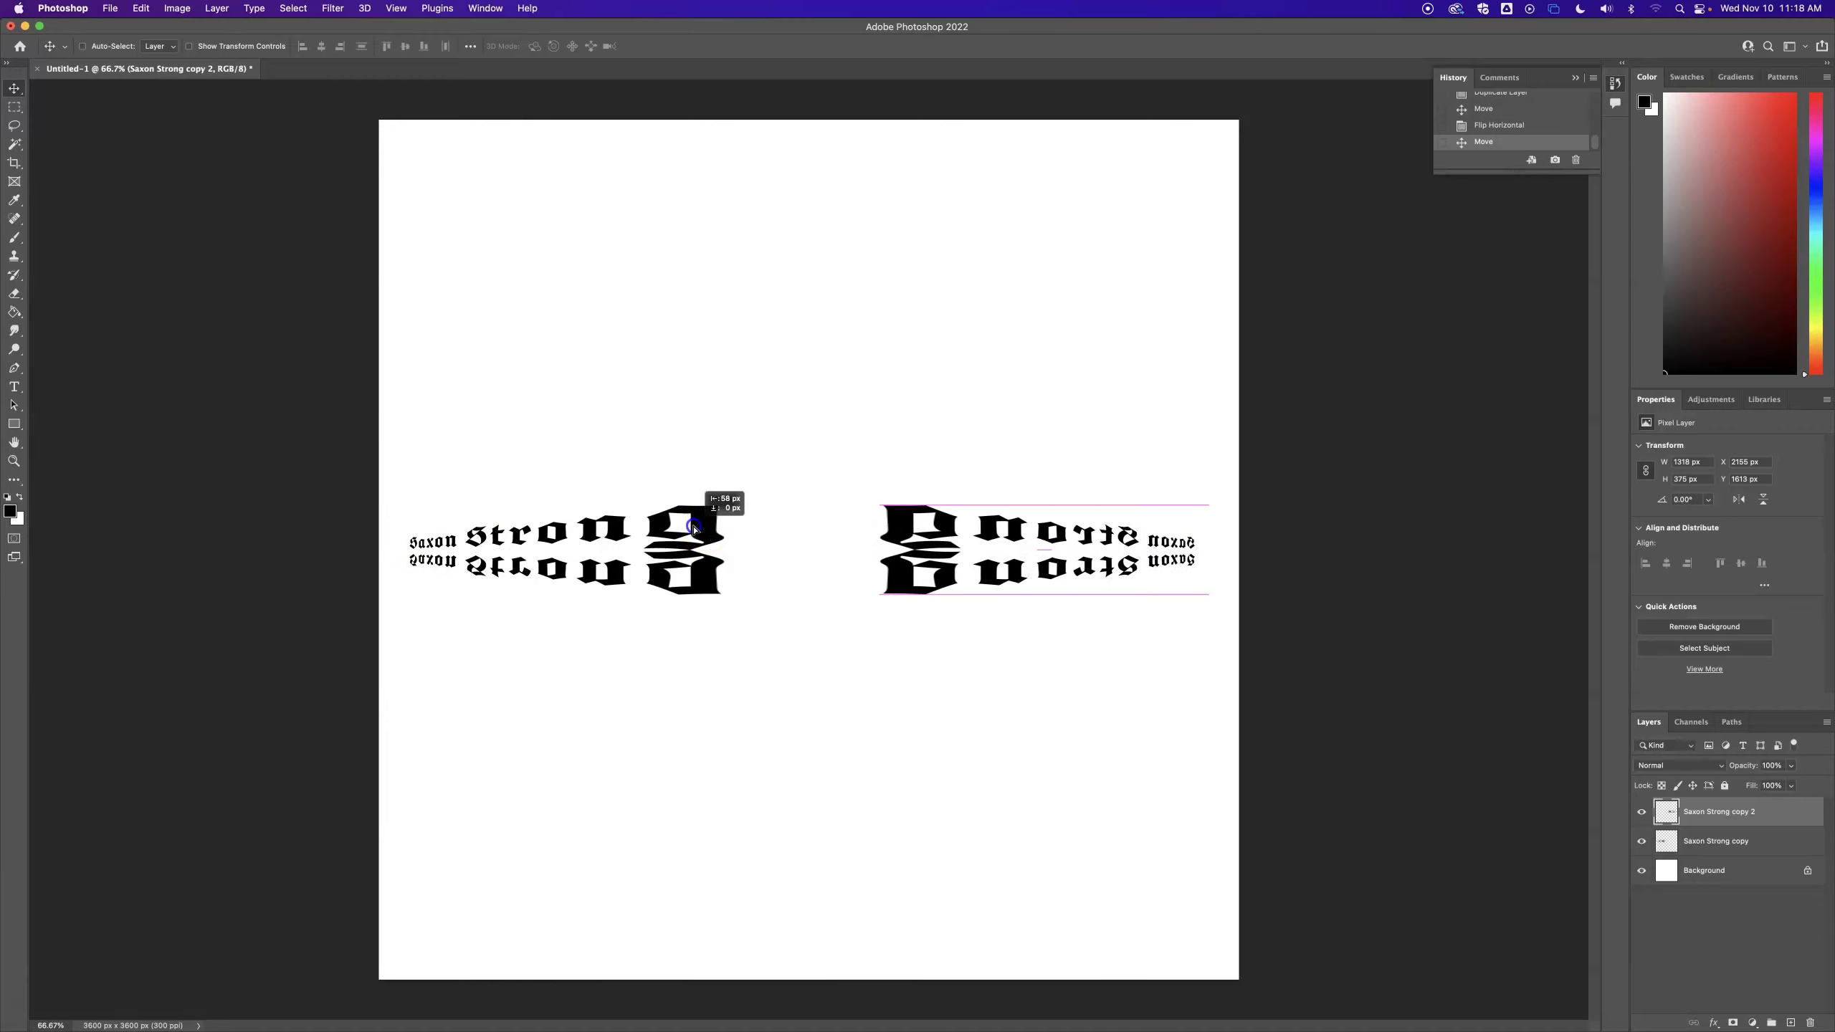
pyautogui.moveTo(990, 528)
pyautogui.mouseDown()
pyautogui.moveTo(942, 528)
pyautogui.moveTo(968, 532)
pyautogui.mouseUp()
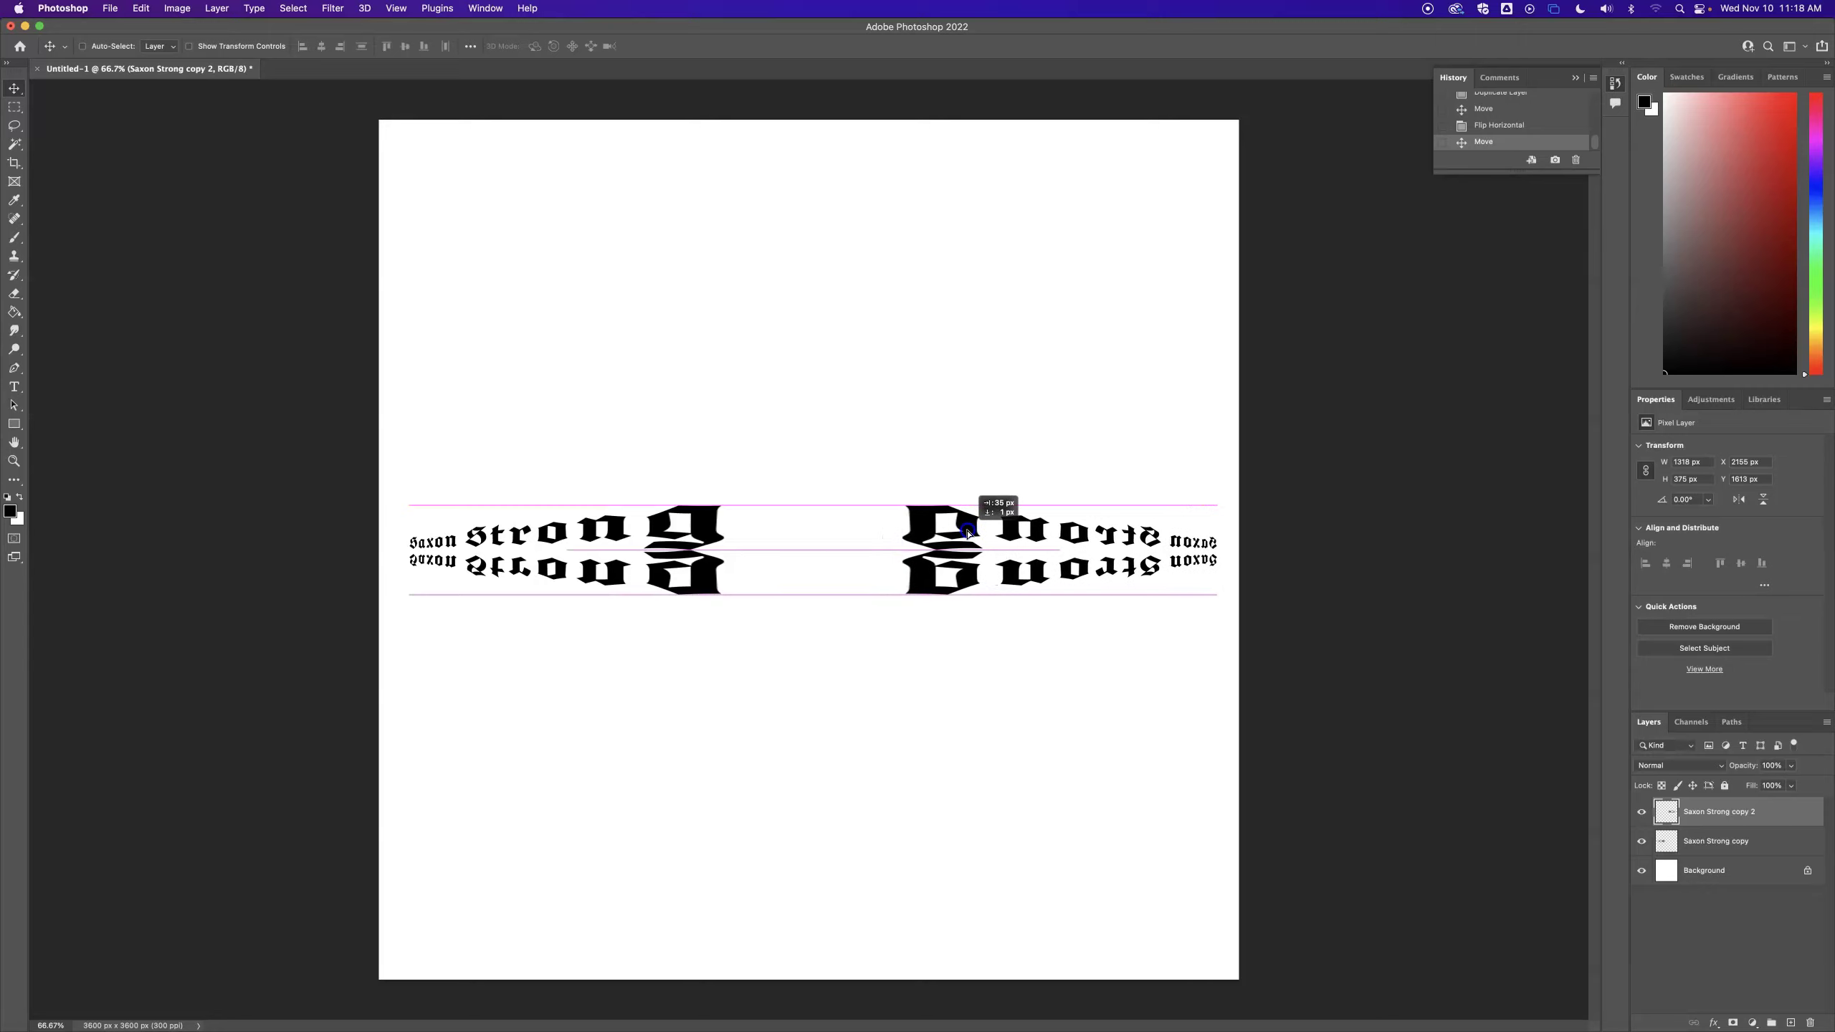
pyautogui.moveTo(968, 532); pyautogui.dragTo(969, 533)
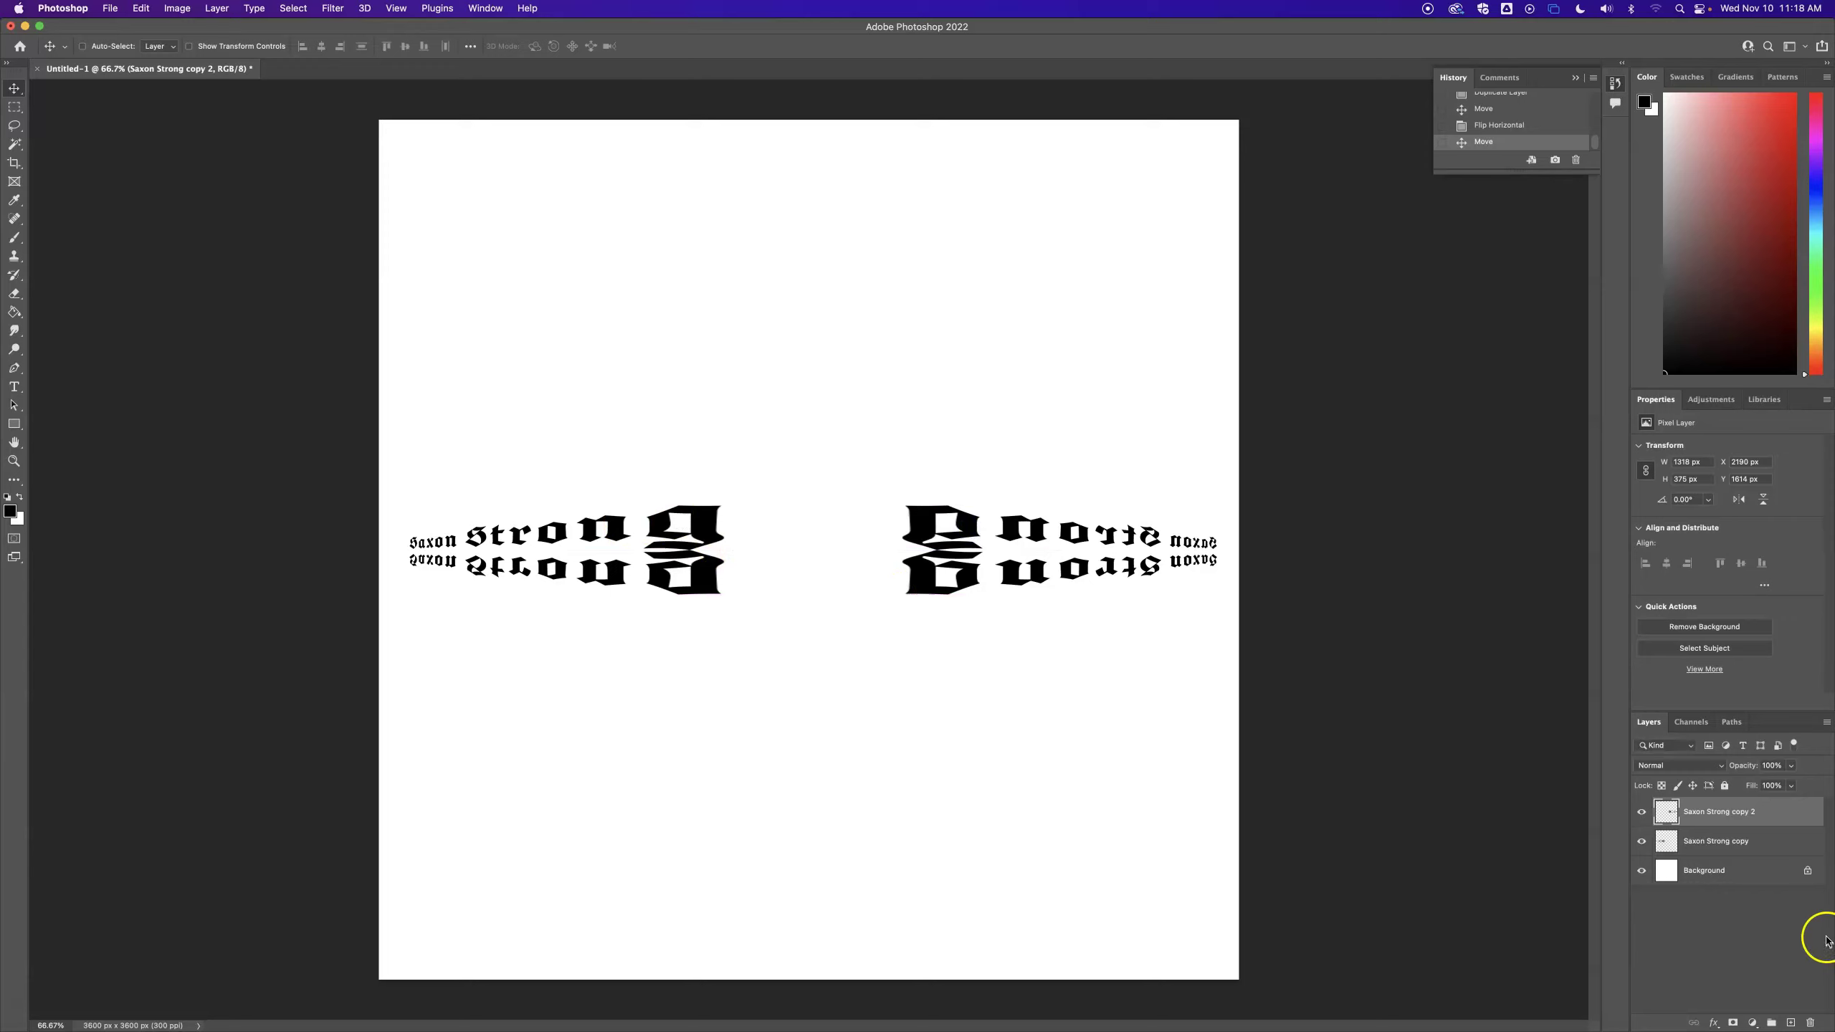
pyautogui.rightClick(1741, 815)
pyautogui.click(1653, 810)
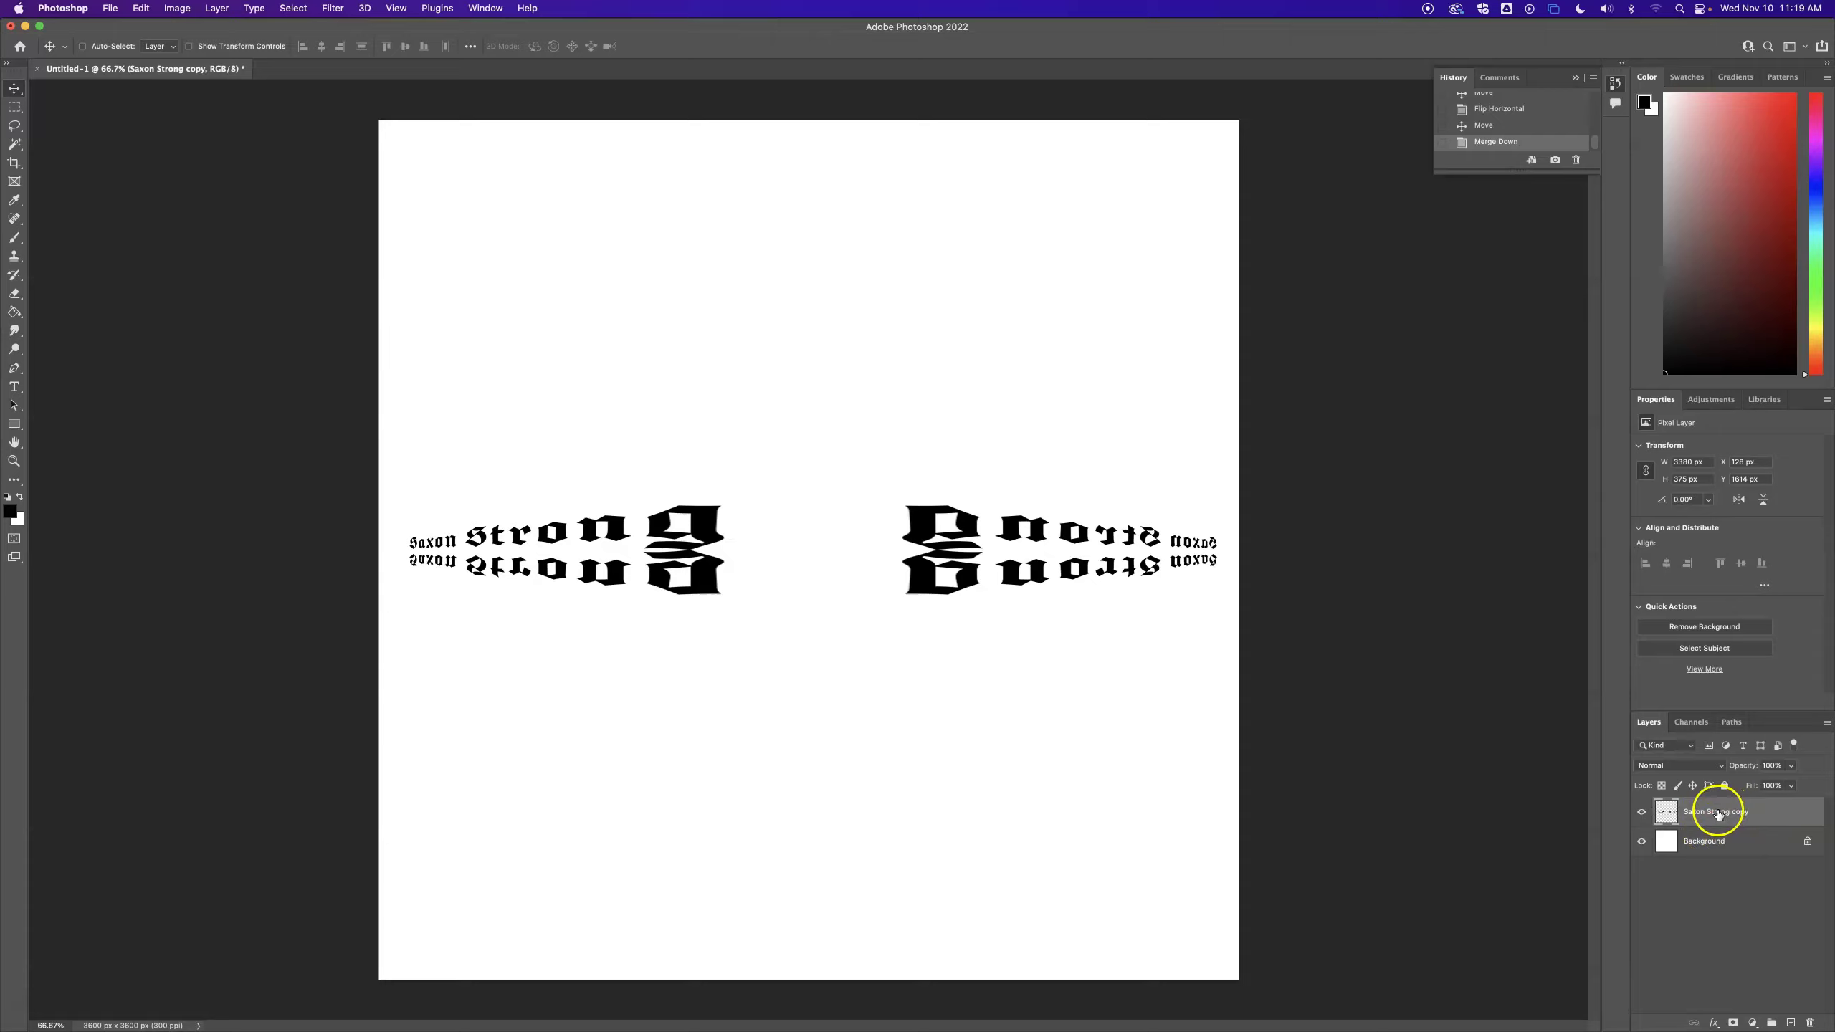
# Step: Duplicate the merged text-pair layer and rotate the copy by 60°
pyautogui.moveTo(1720, 813); pyautogui.dragTo(1792, 1024)
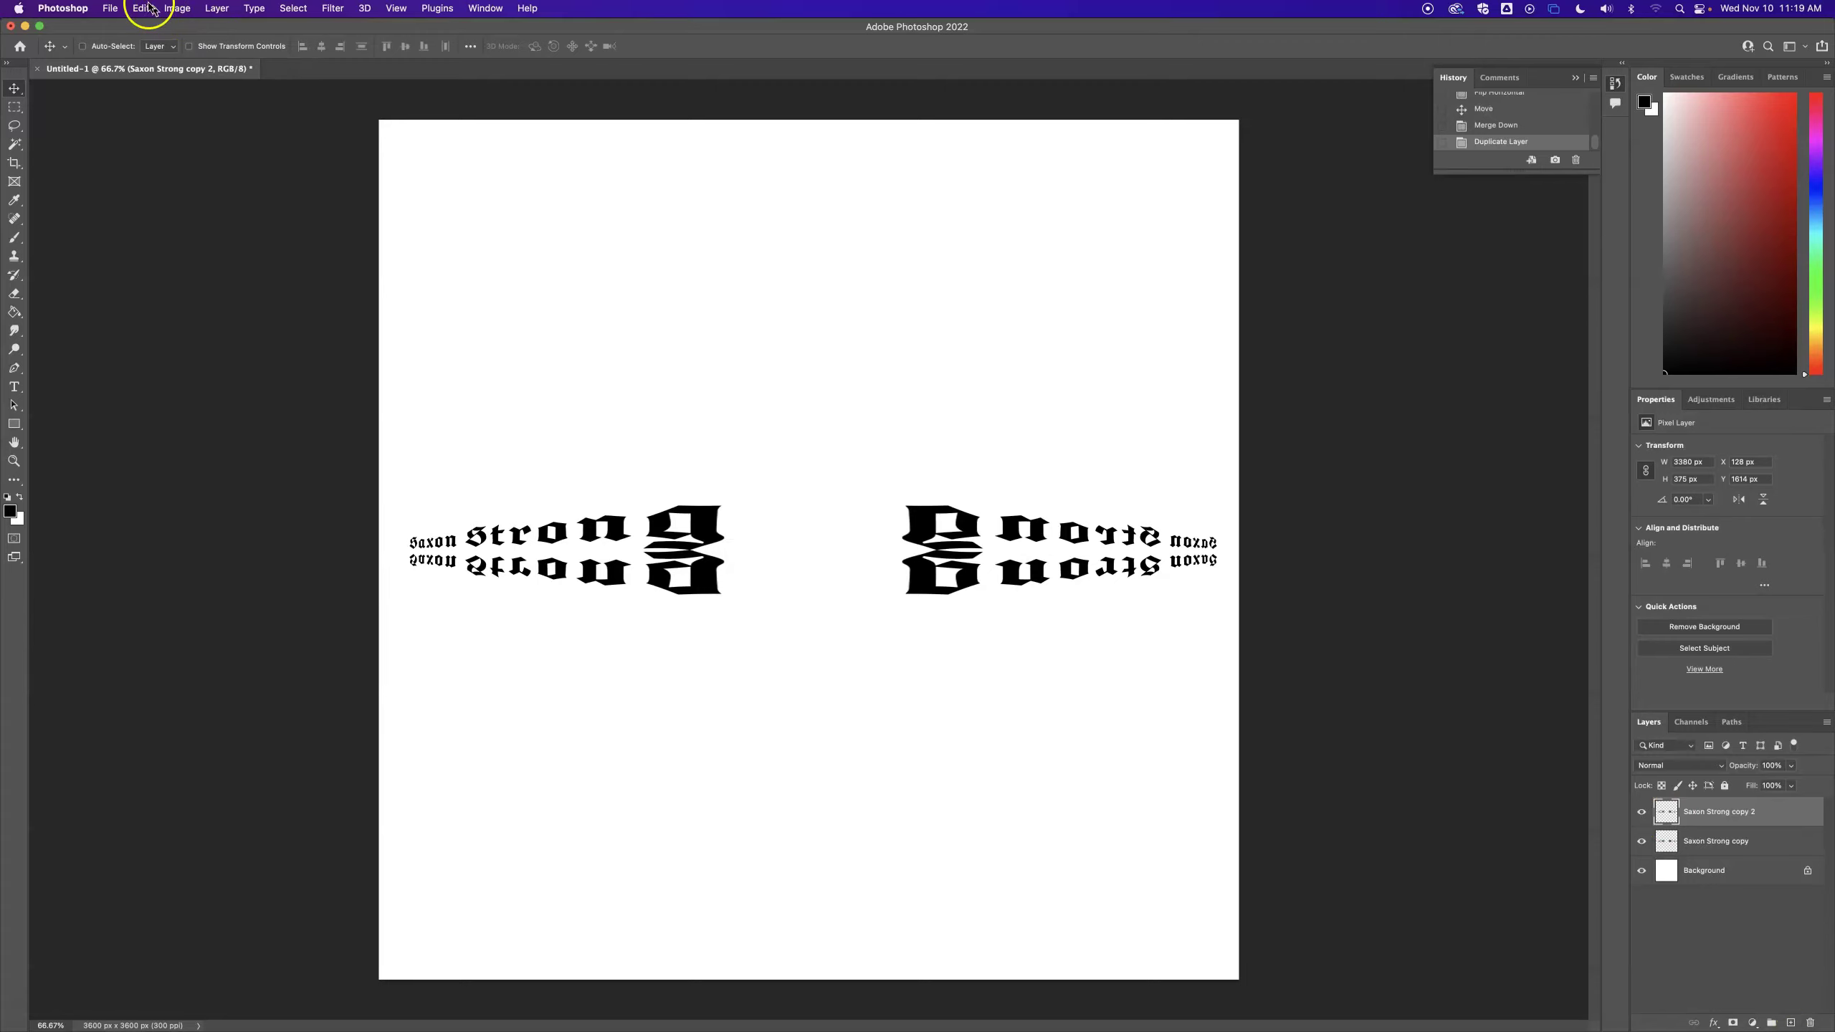
pyautogui.click(111, 9)
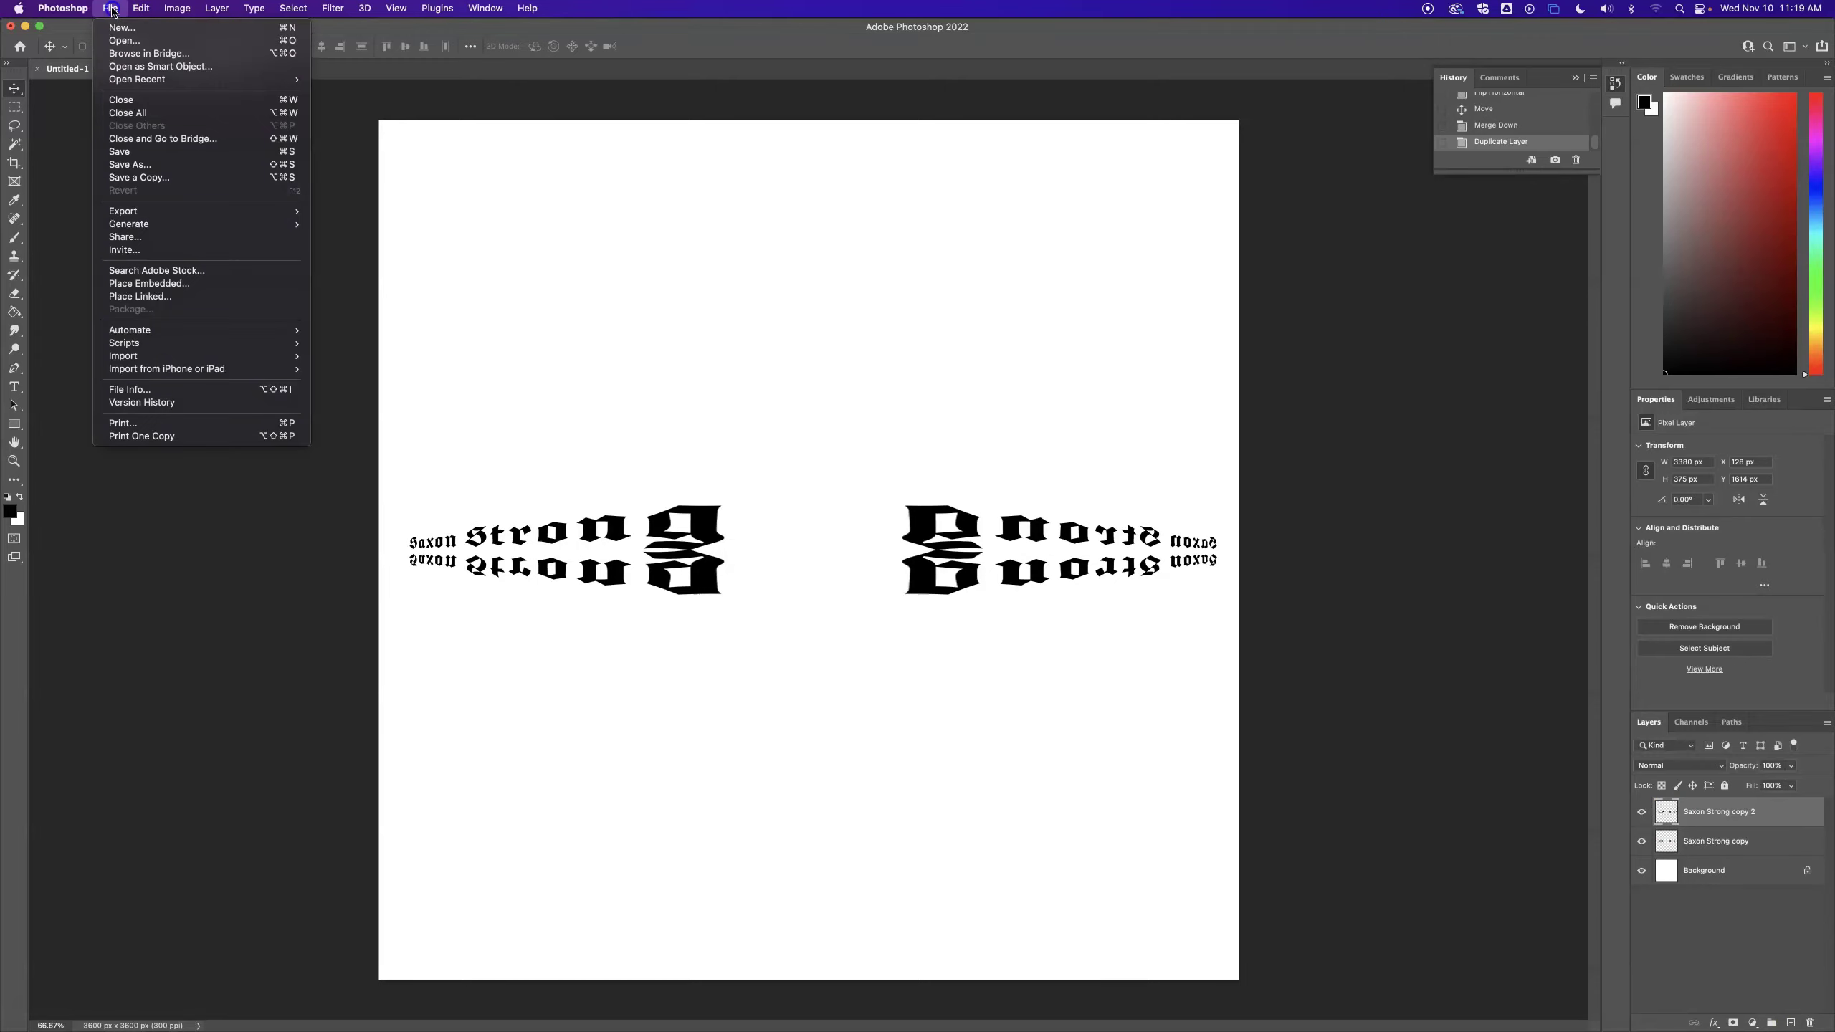
pyautogui.moveTo(141, 8)
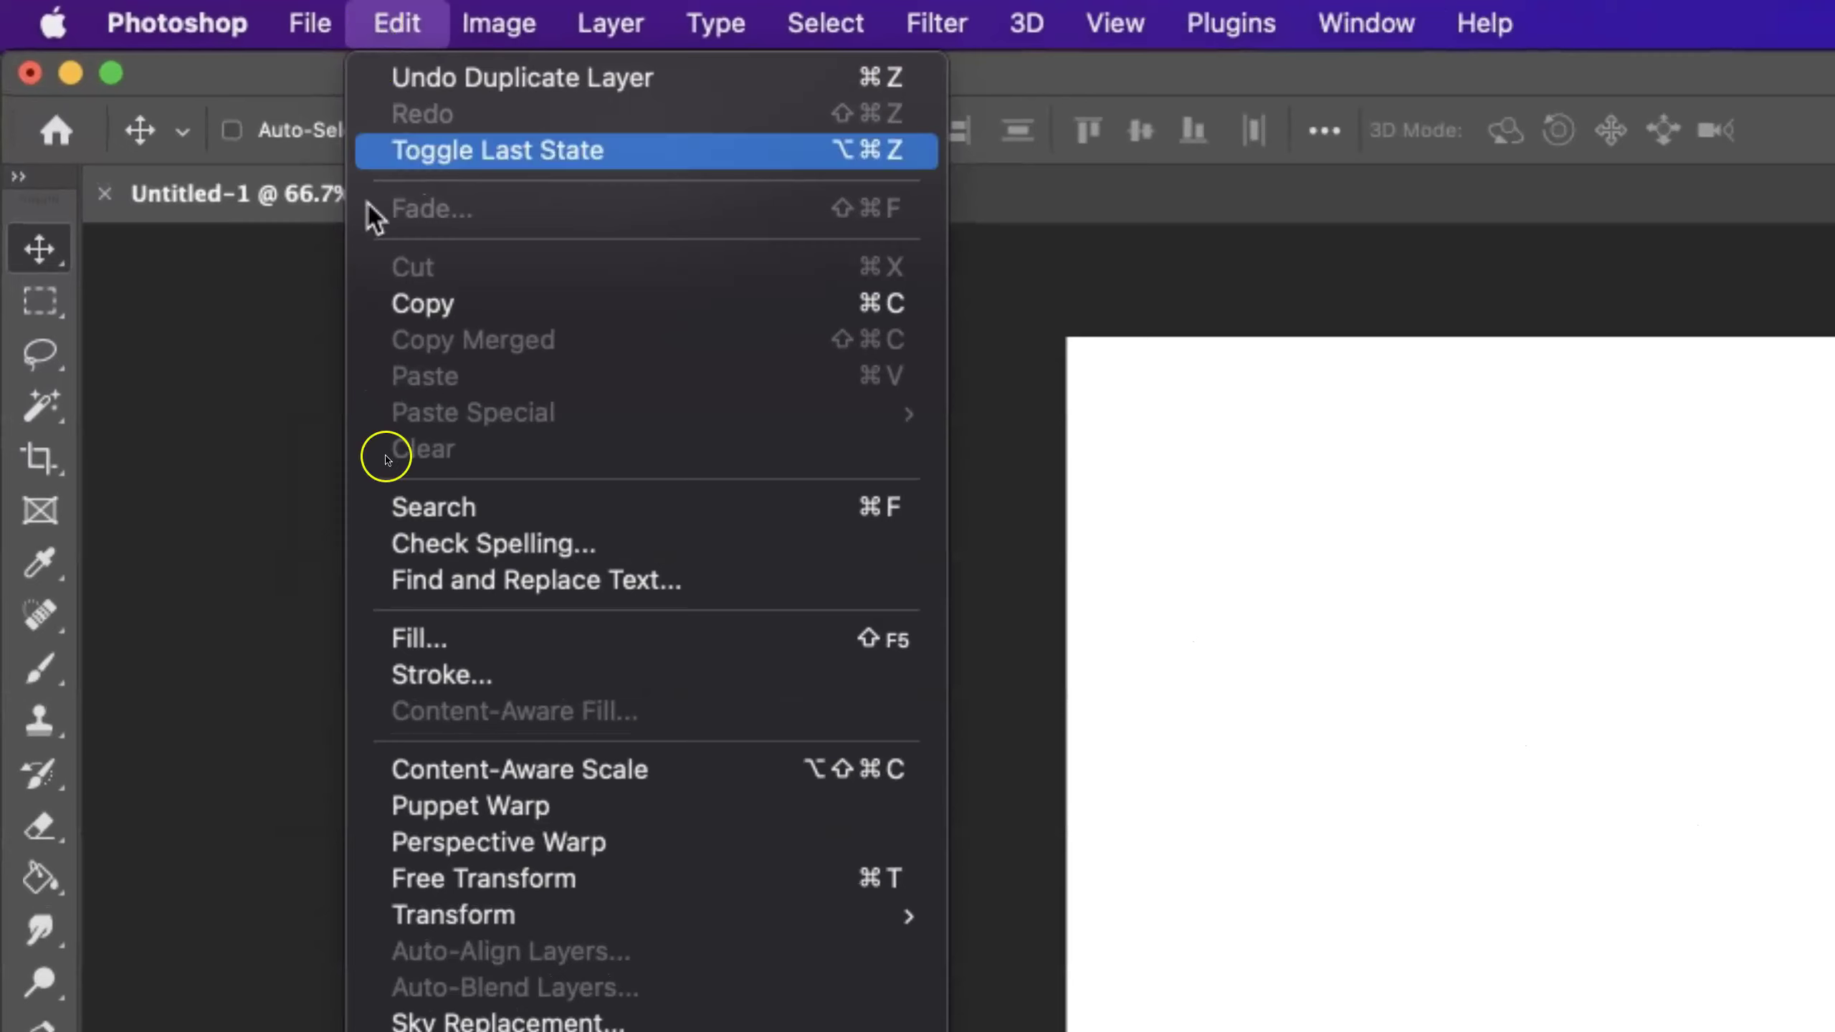
pyautogui.moveTo(482, 922)
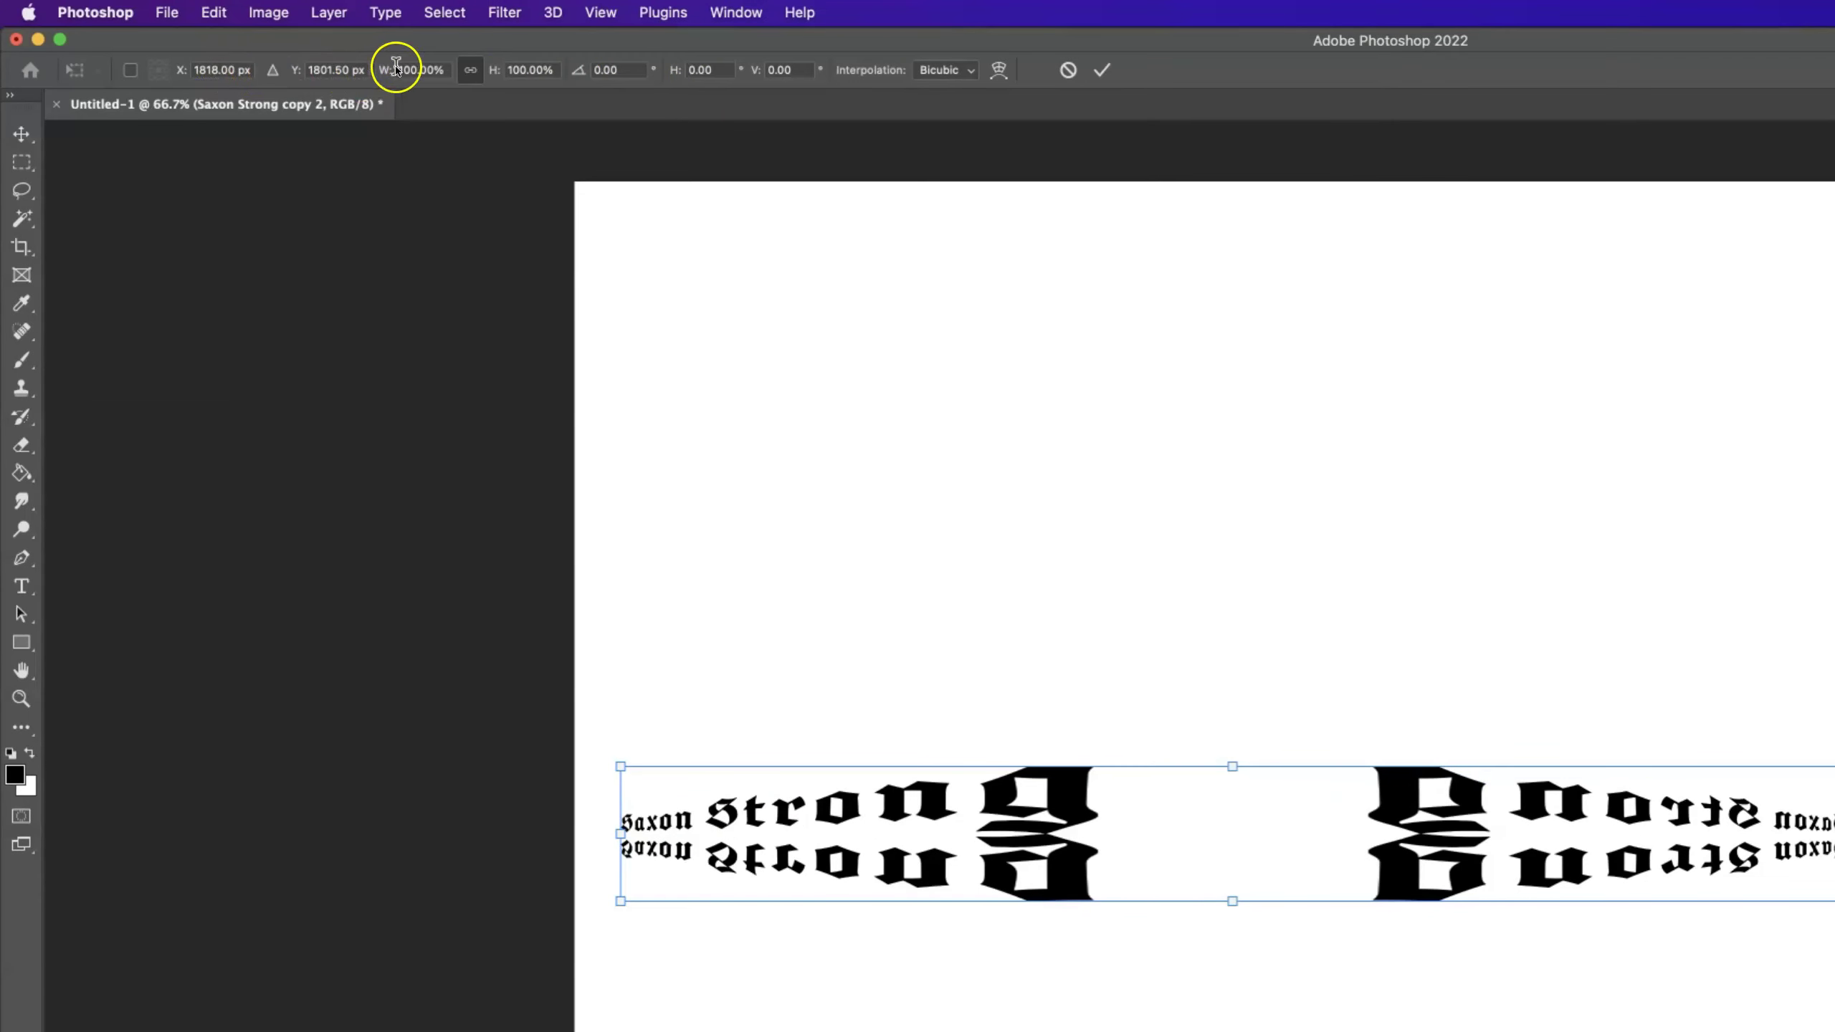
pyautogui.click(602, 69)
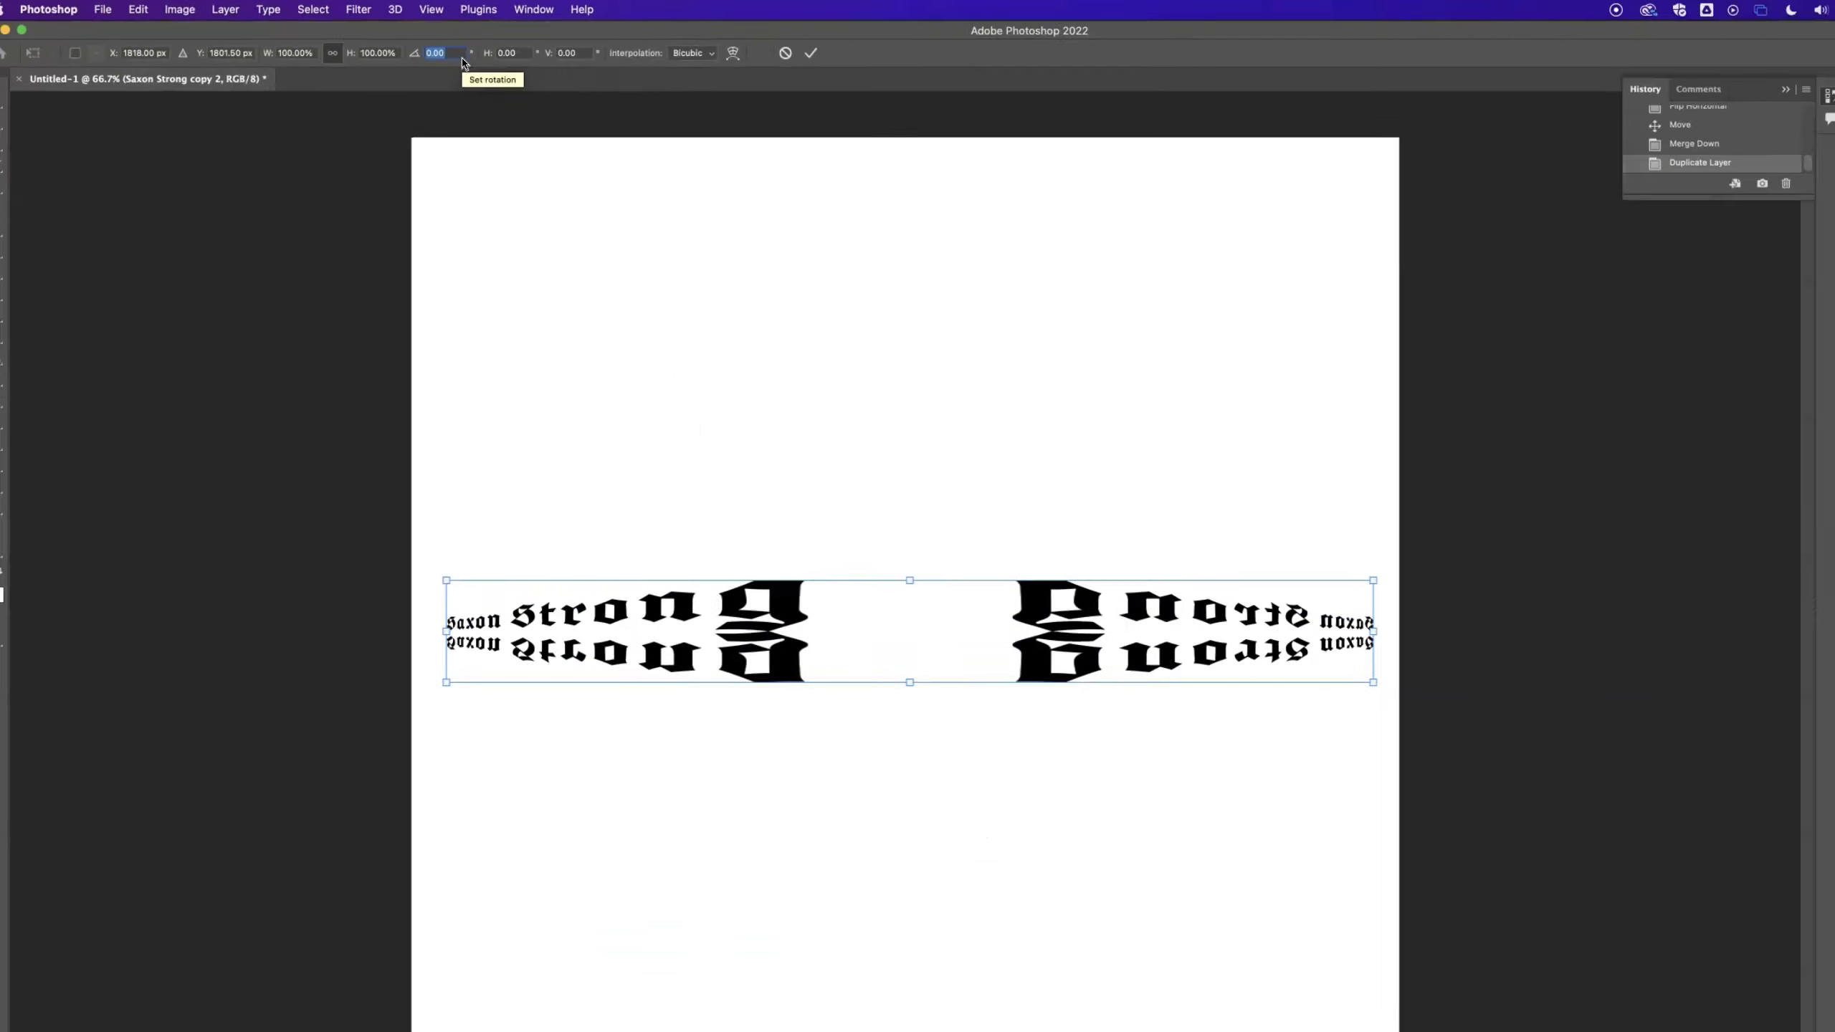
pyautogui.write('60')
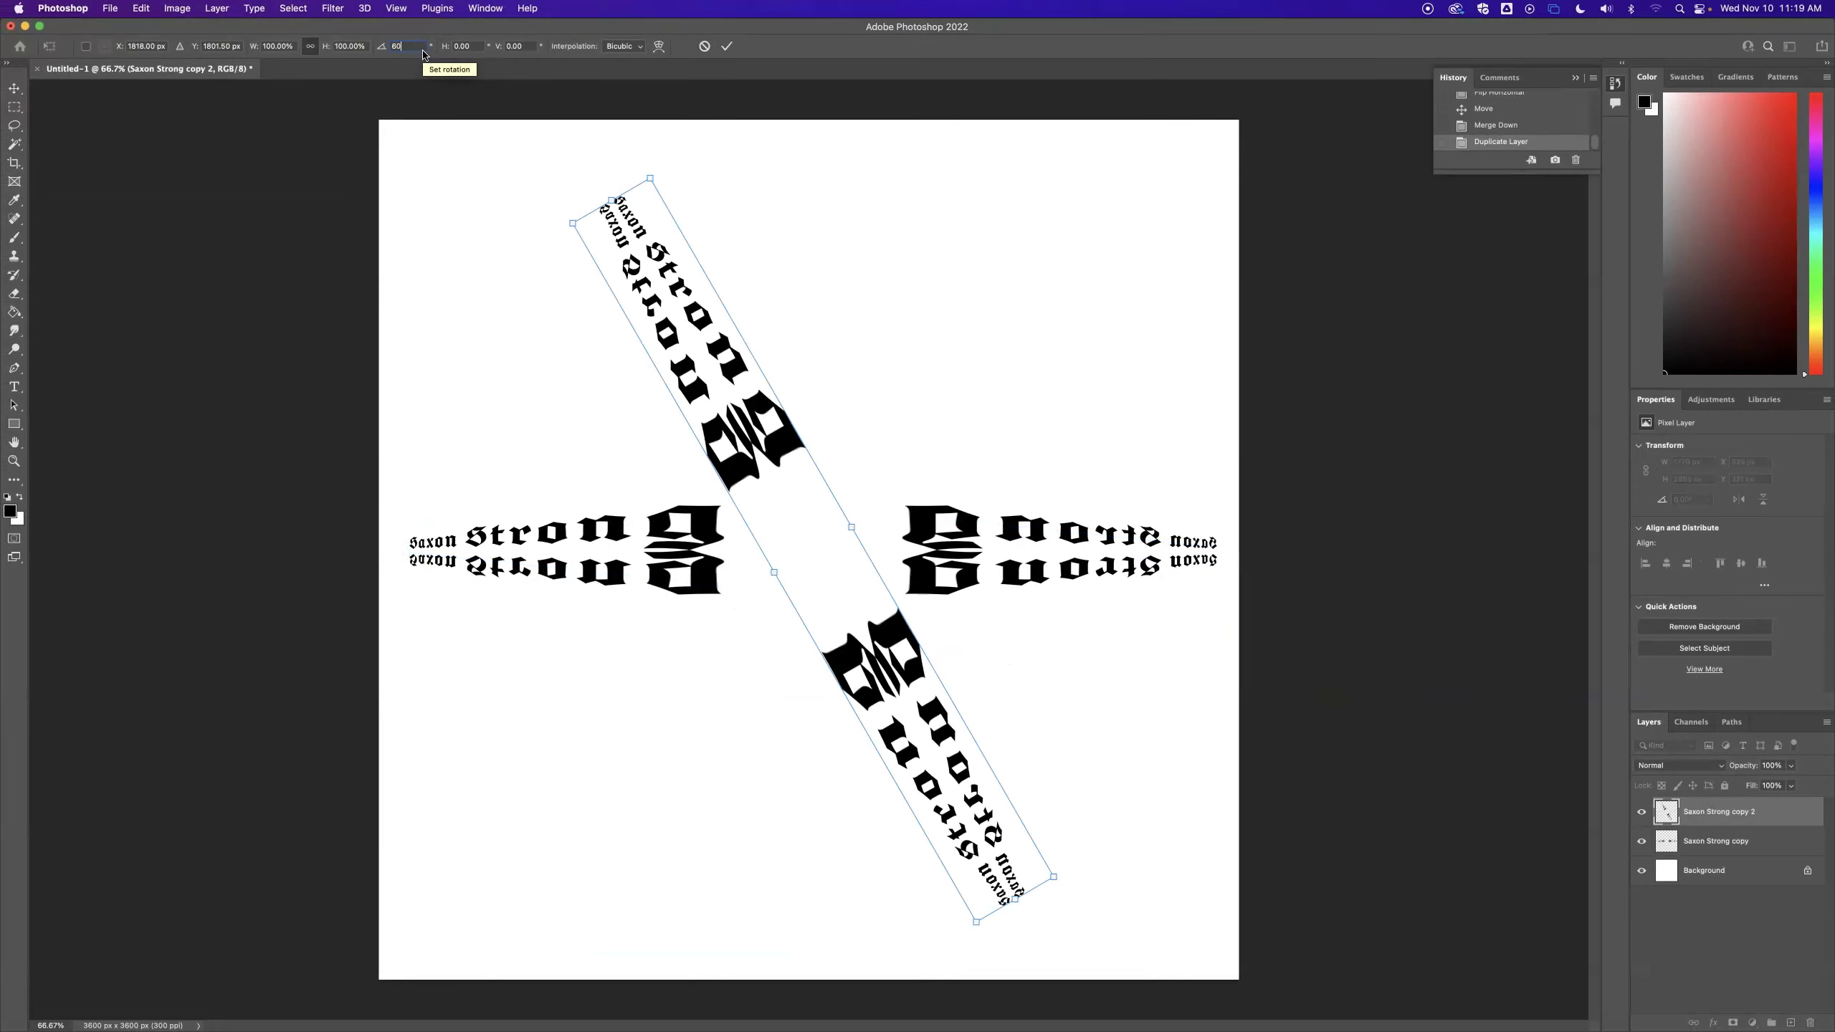
pyautogui.click(729, 47)
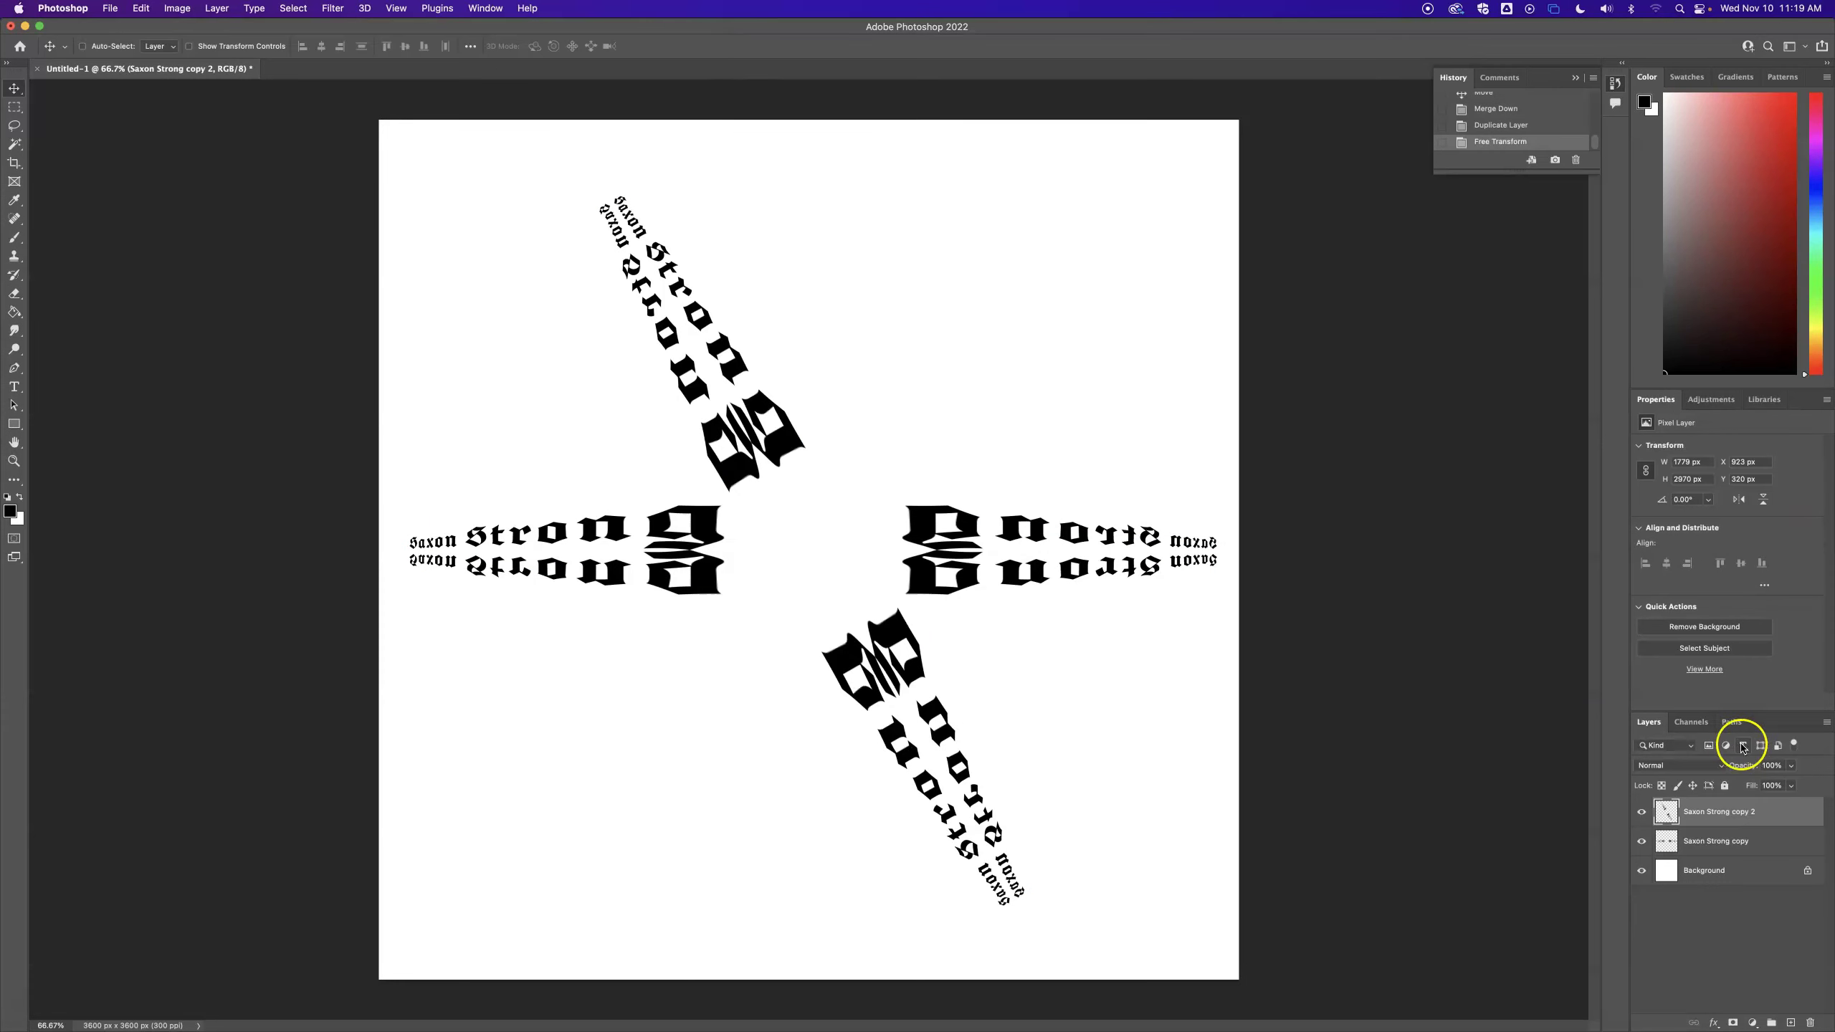
# Step: Duplicate the rotated arm and rotate the new copy another 60°
pyautogui.moveTo(1746, 812); pyautogui.dragTo(1798, 1026)
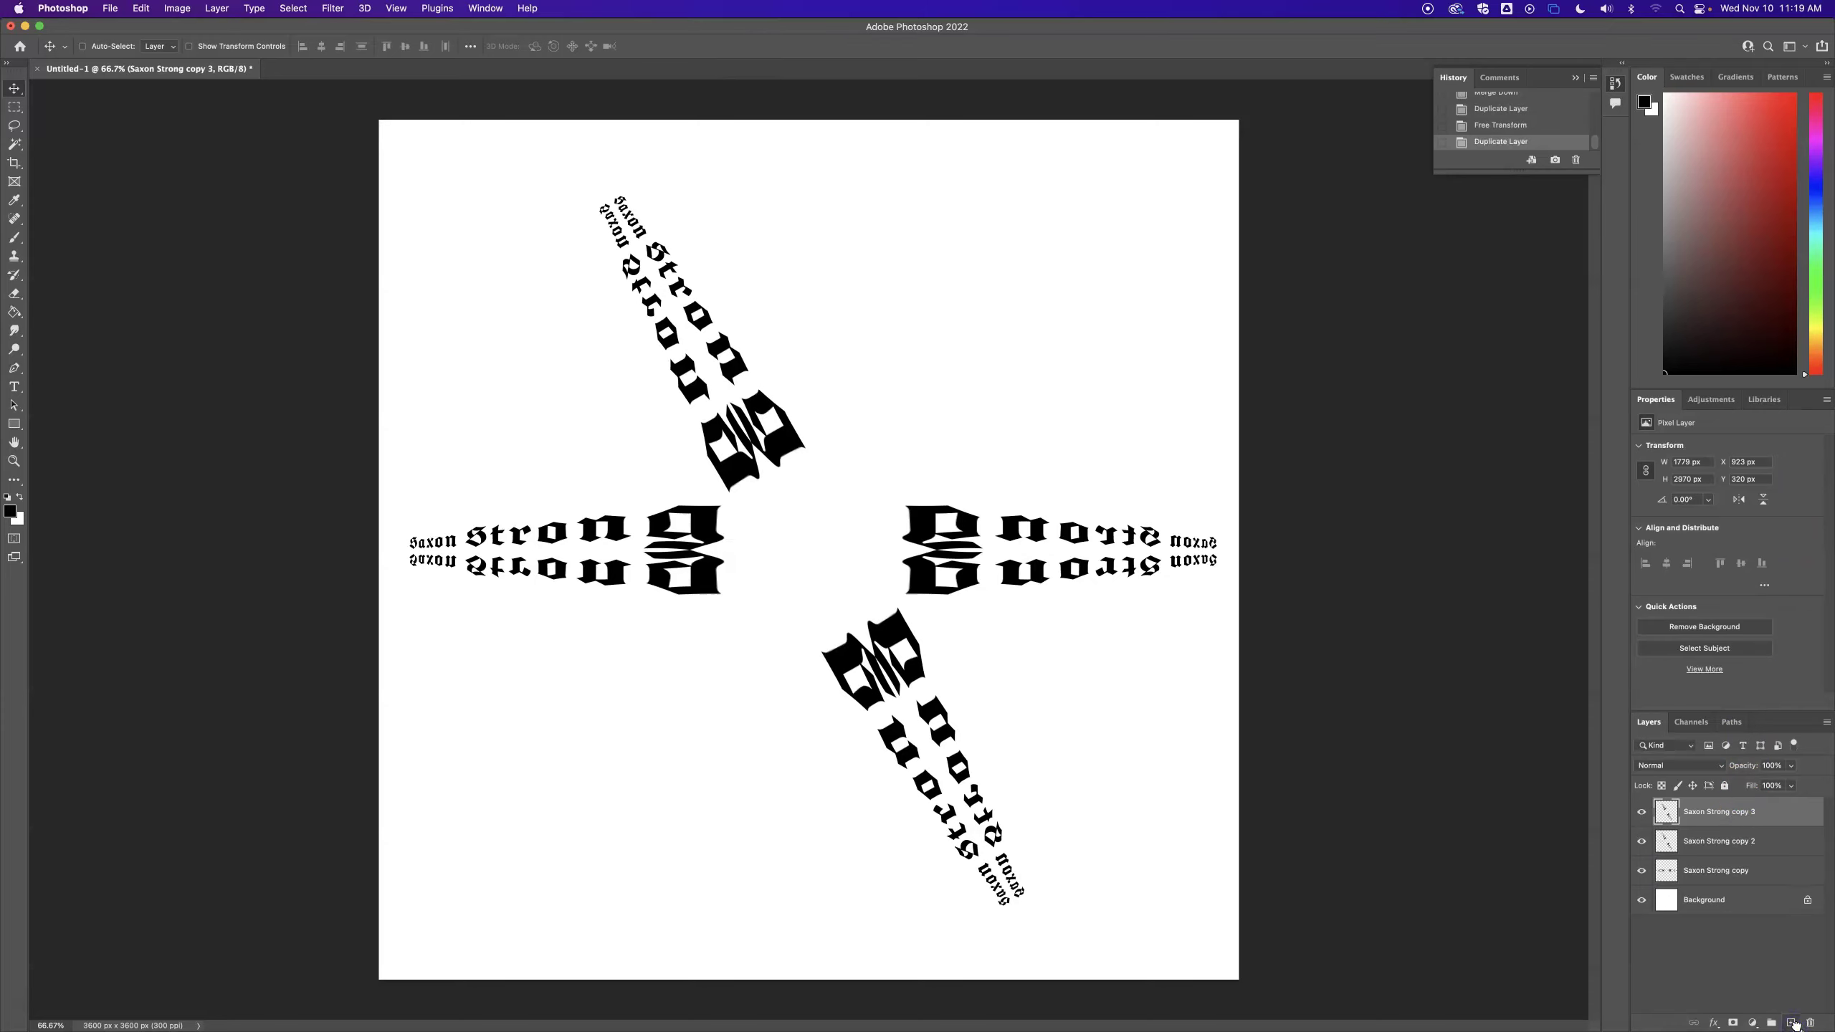
pyautogui.click(143, 8)
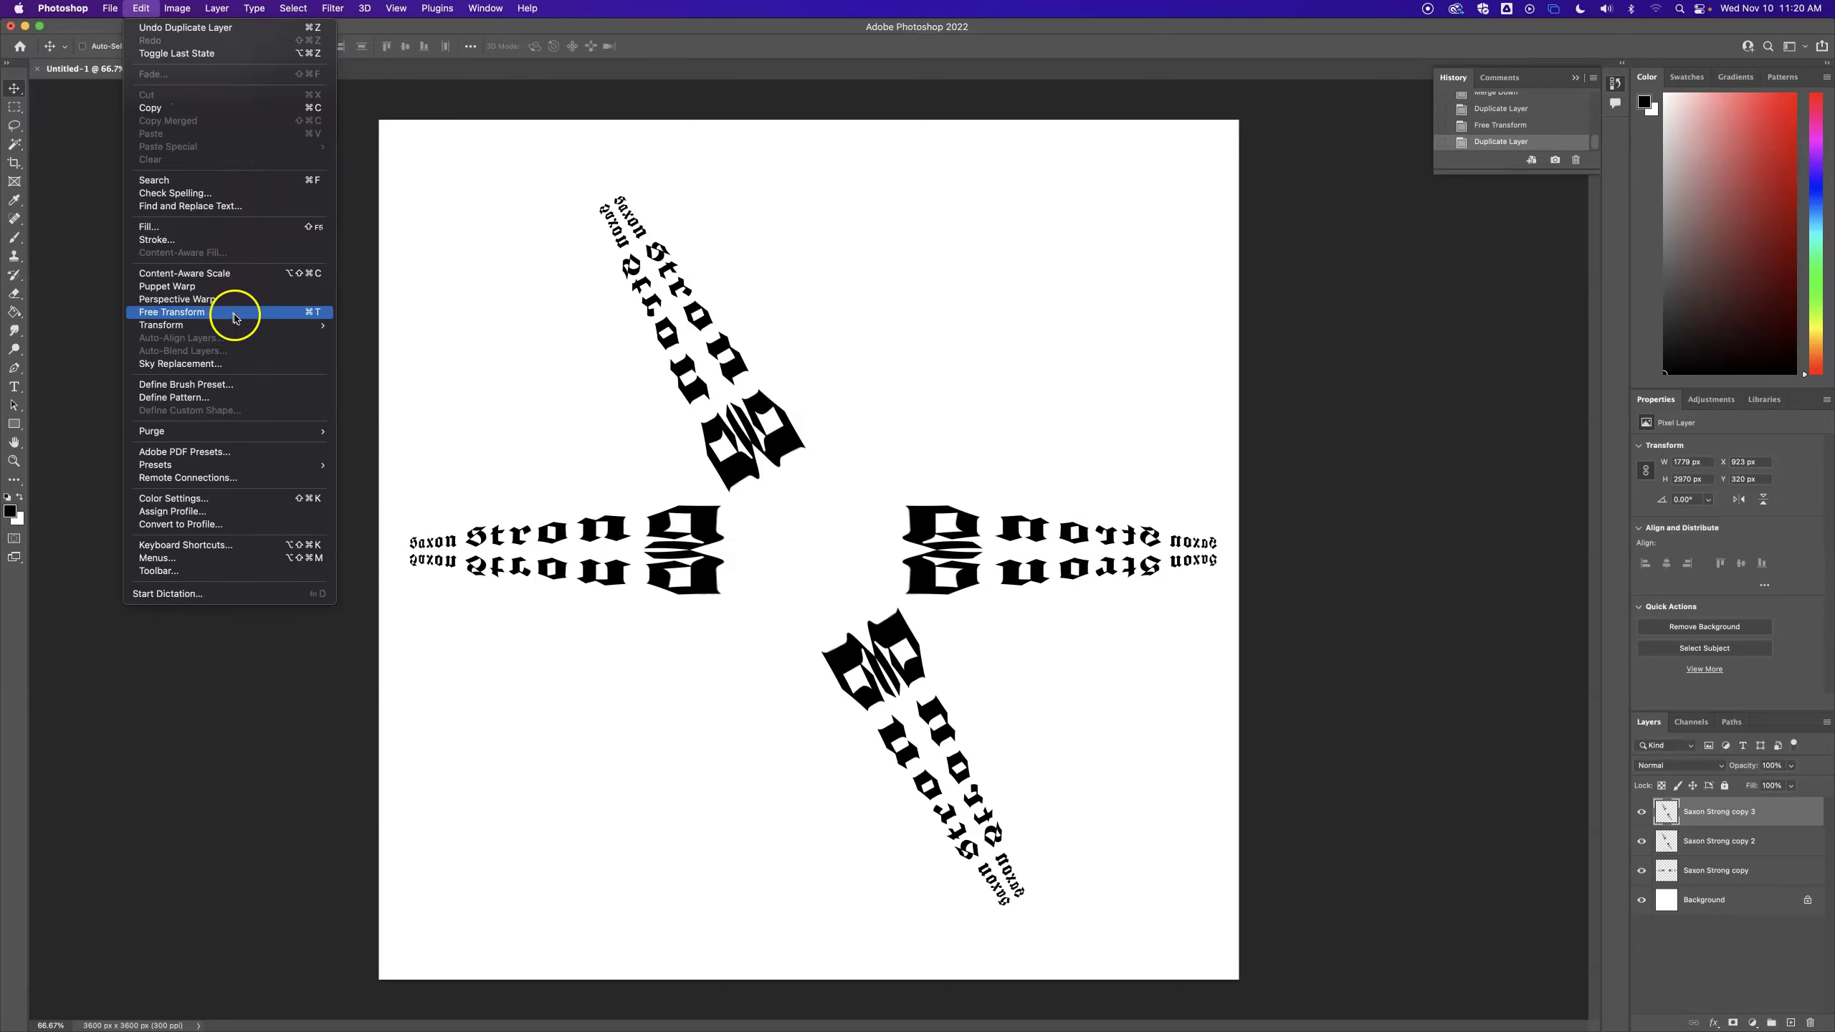
pyautogui.moveTo(237, 331)
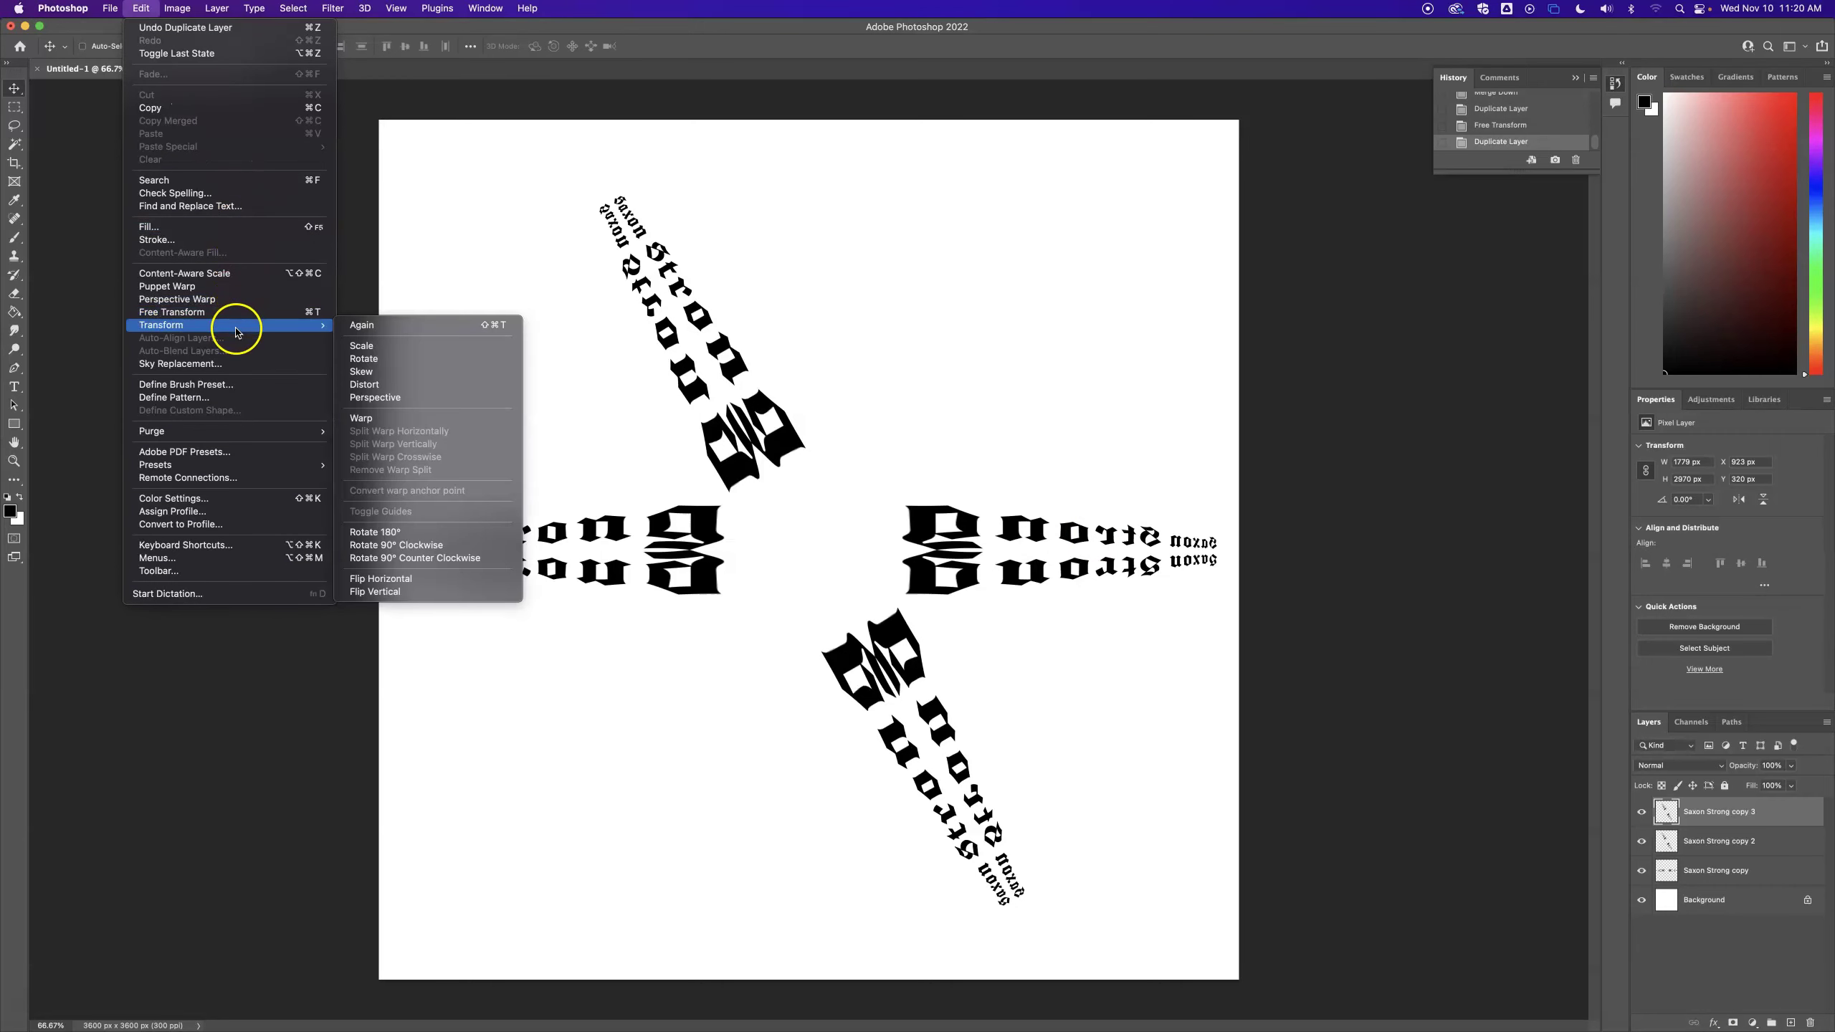
pyautogui.click(374, 361)
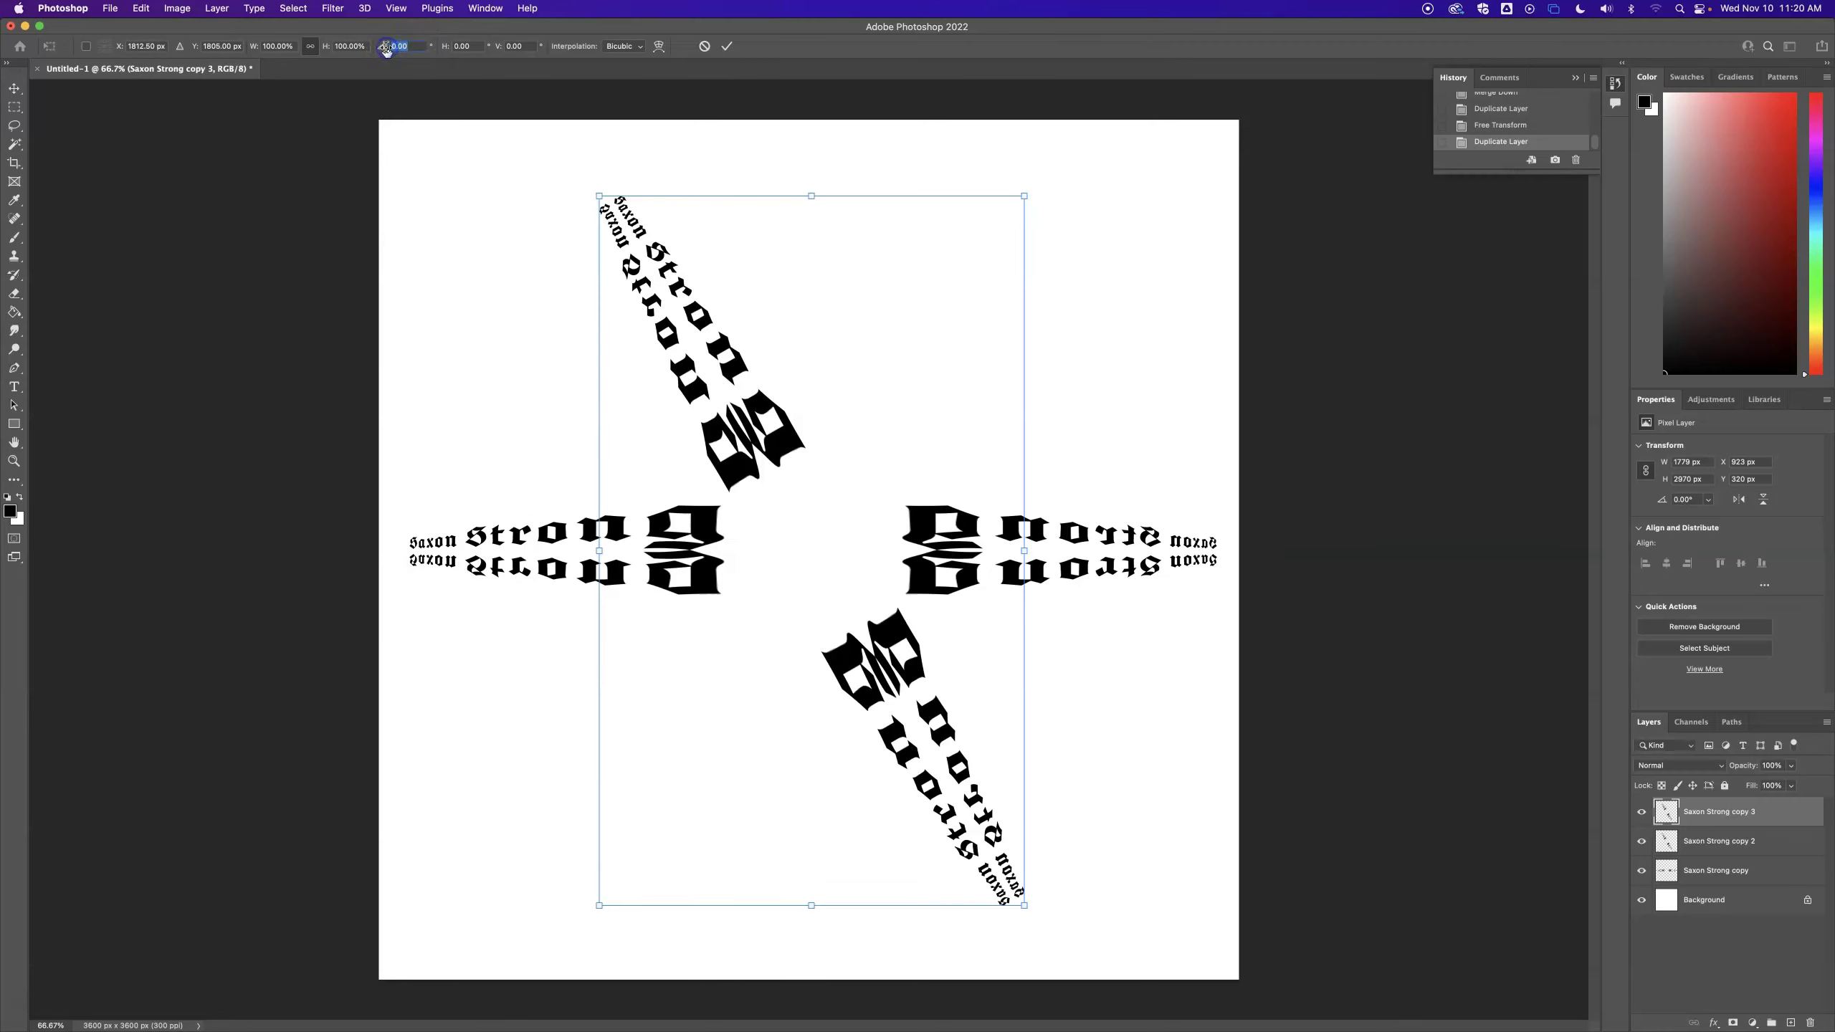
pyautogui.write('60')
pyautogui.press('Return')
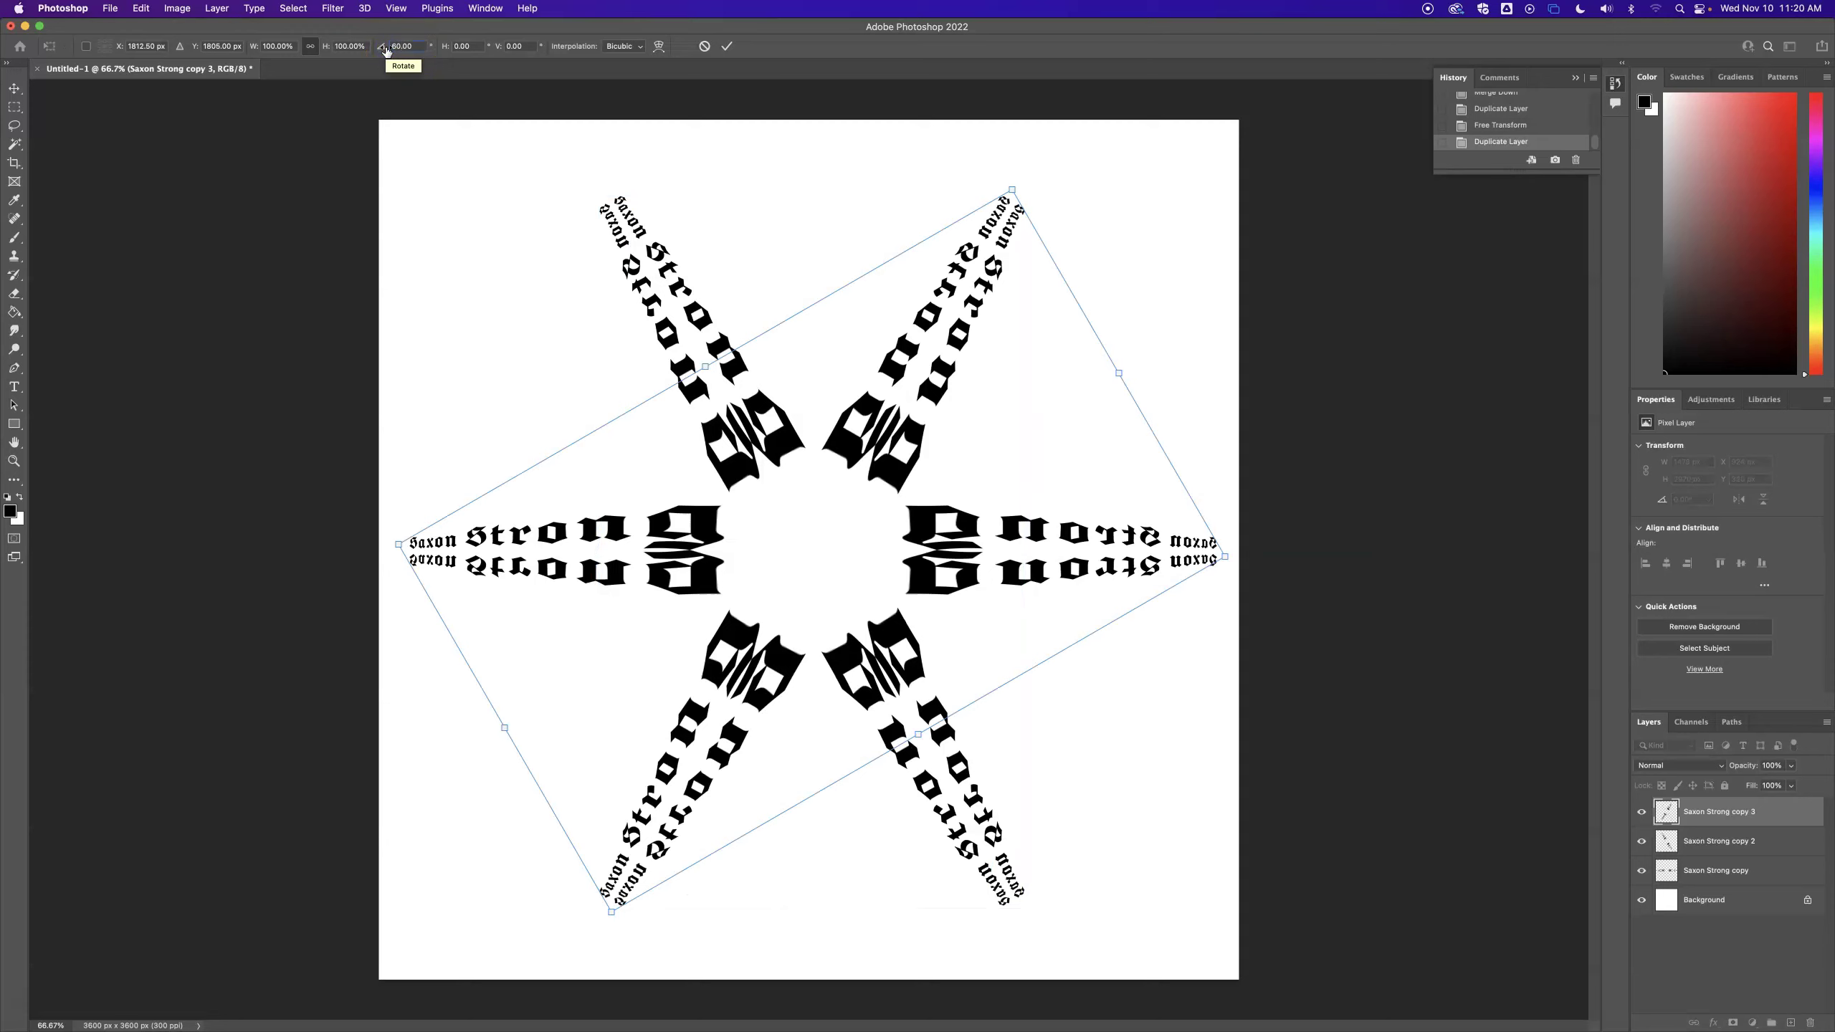
pyautogui.click(727, 46)
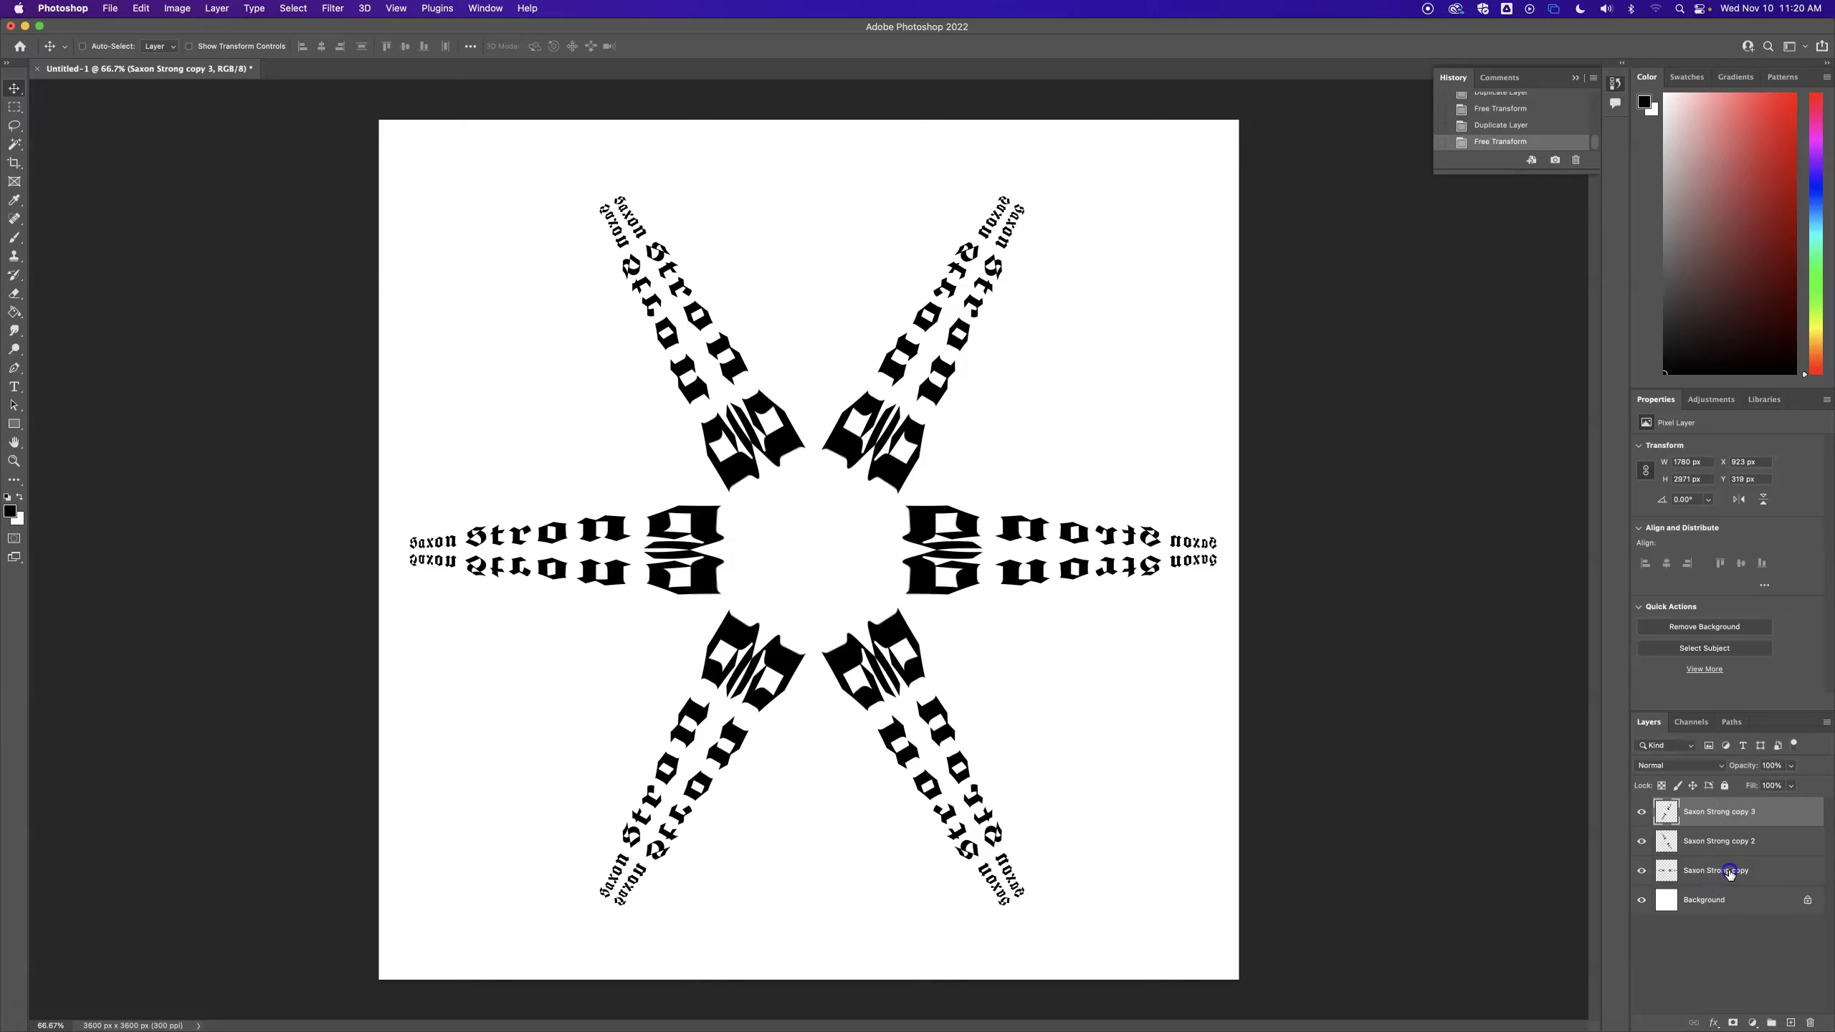
# Step: Merge the three arm layers into Saxon Strong copy 3 and nudge it slightly downward
pyautogui.keyDown('shift'); pyautogui.click(1730, 873); pyautogui.keyUp('shift')
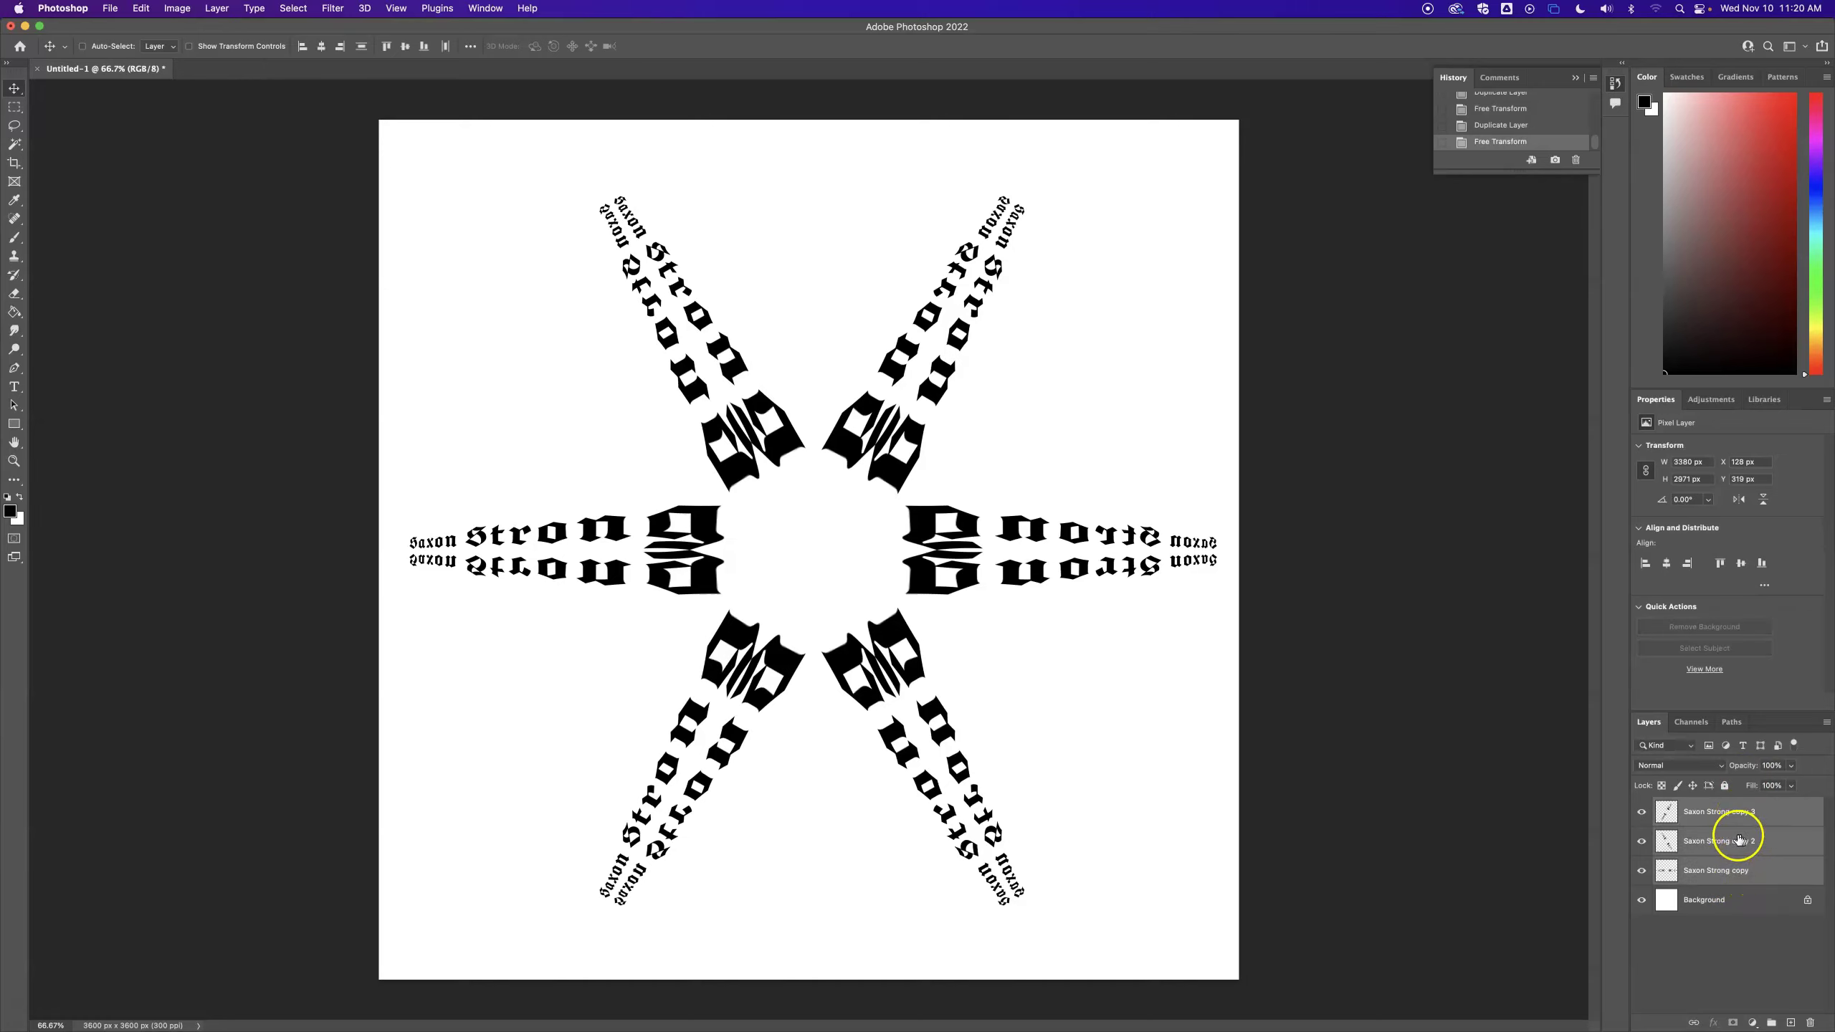
pyautogui.rightClick(1735, 839)
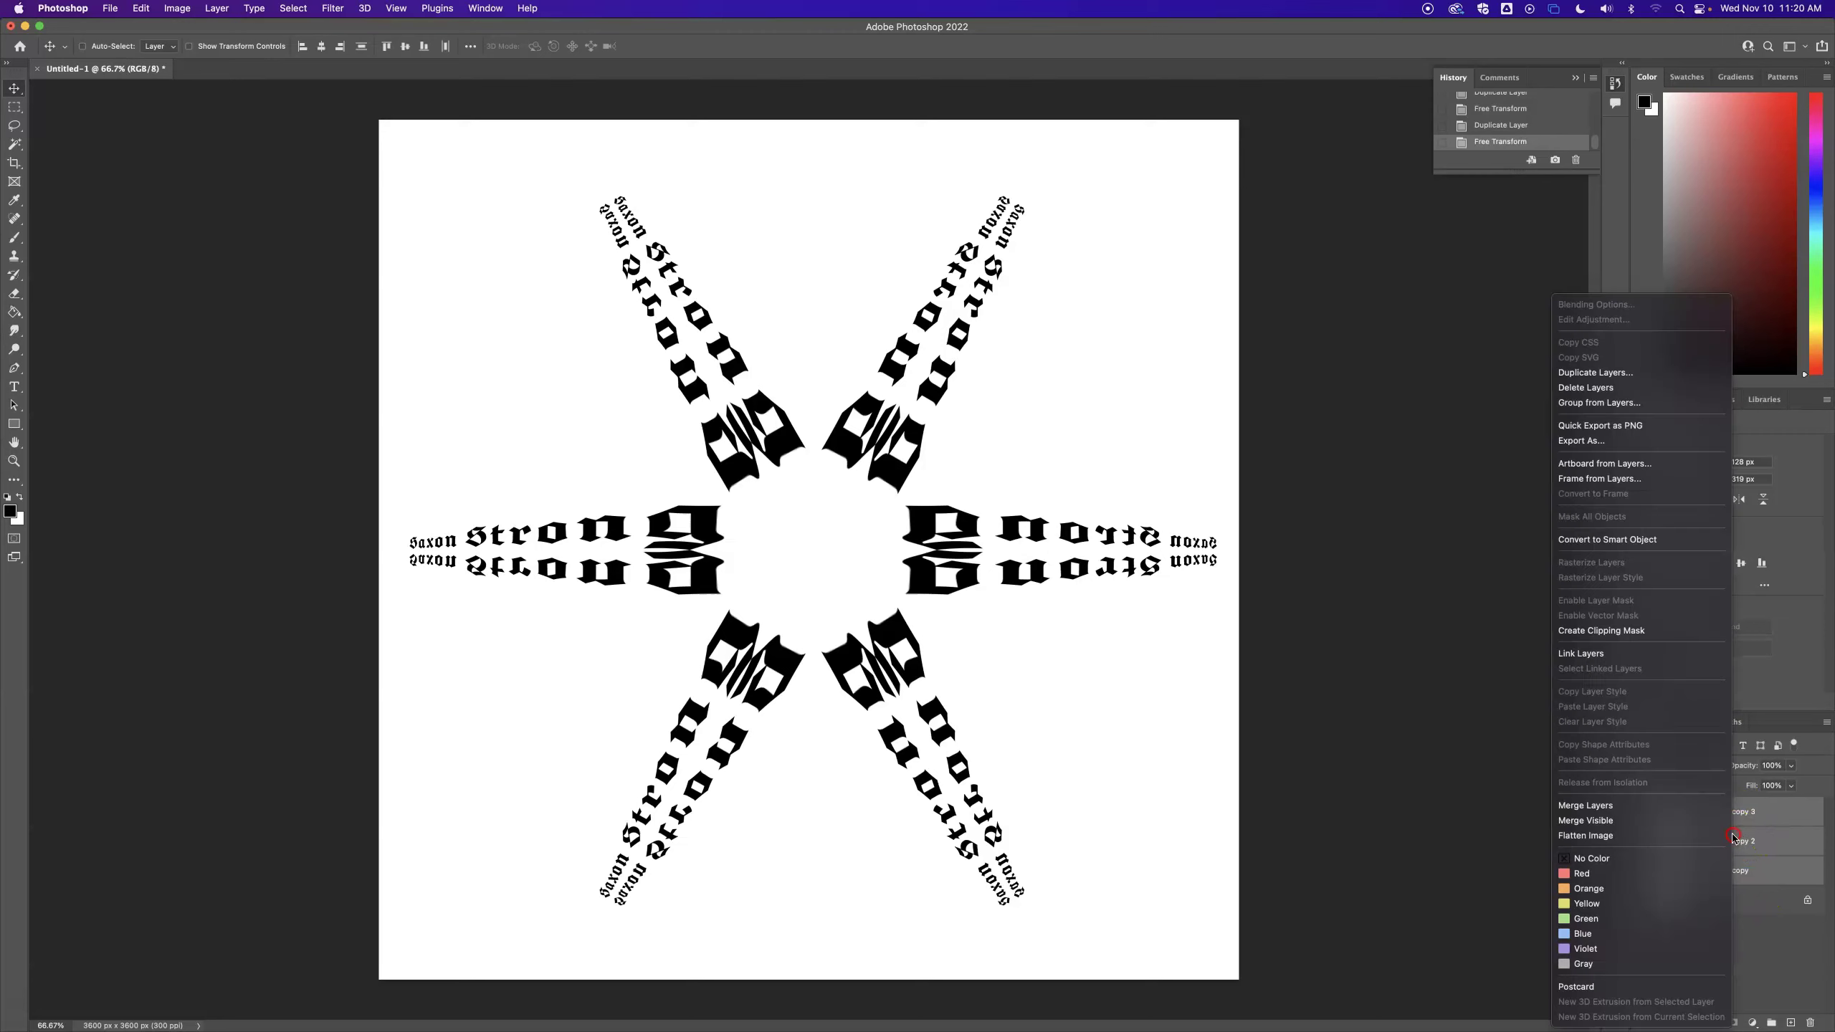
pyautogui.click(1614, 807)
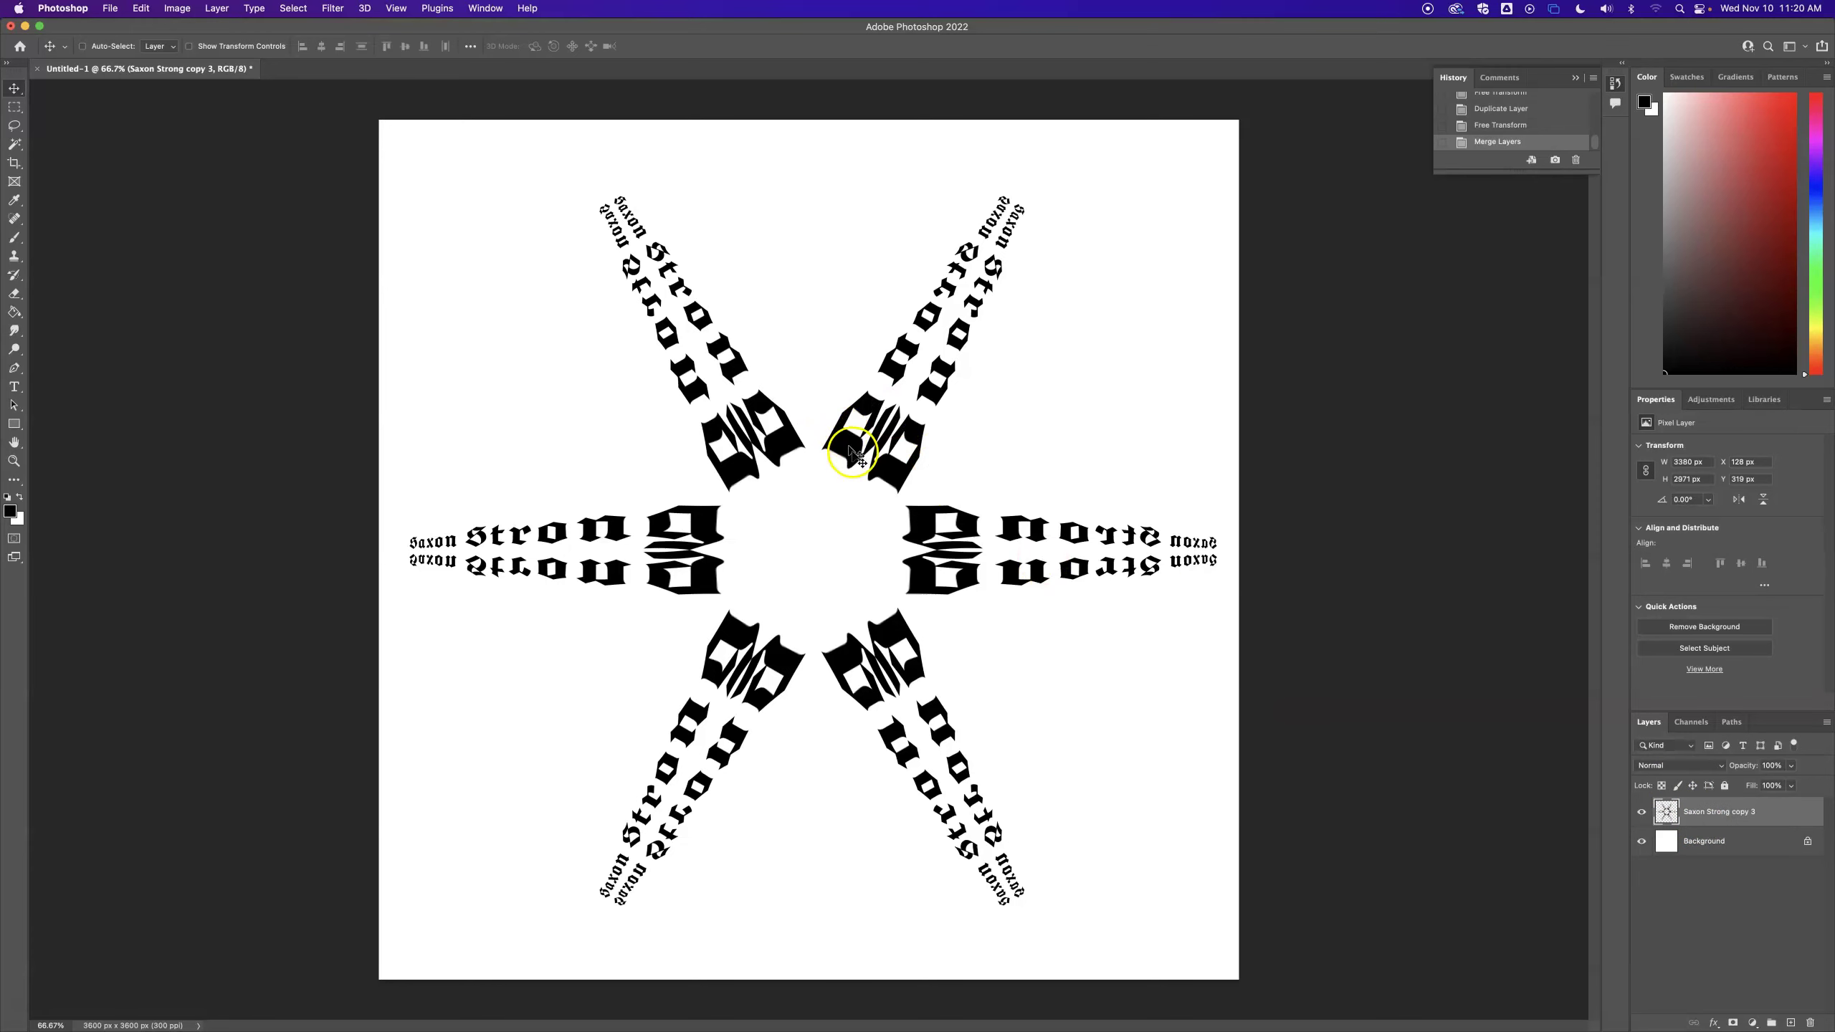
pyautogui.moveTo(853, 432); pyautogui.dragTo(845, 475)
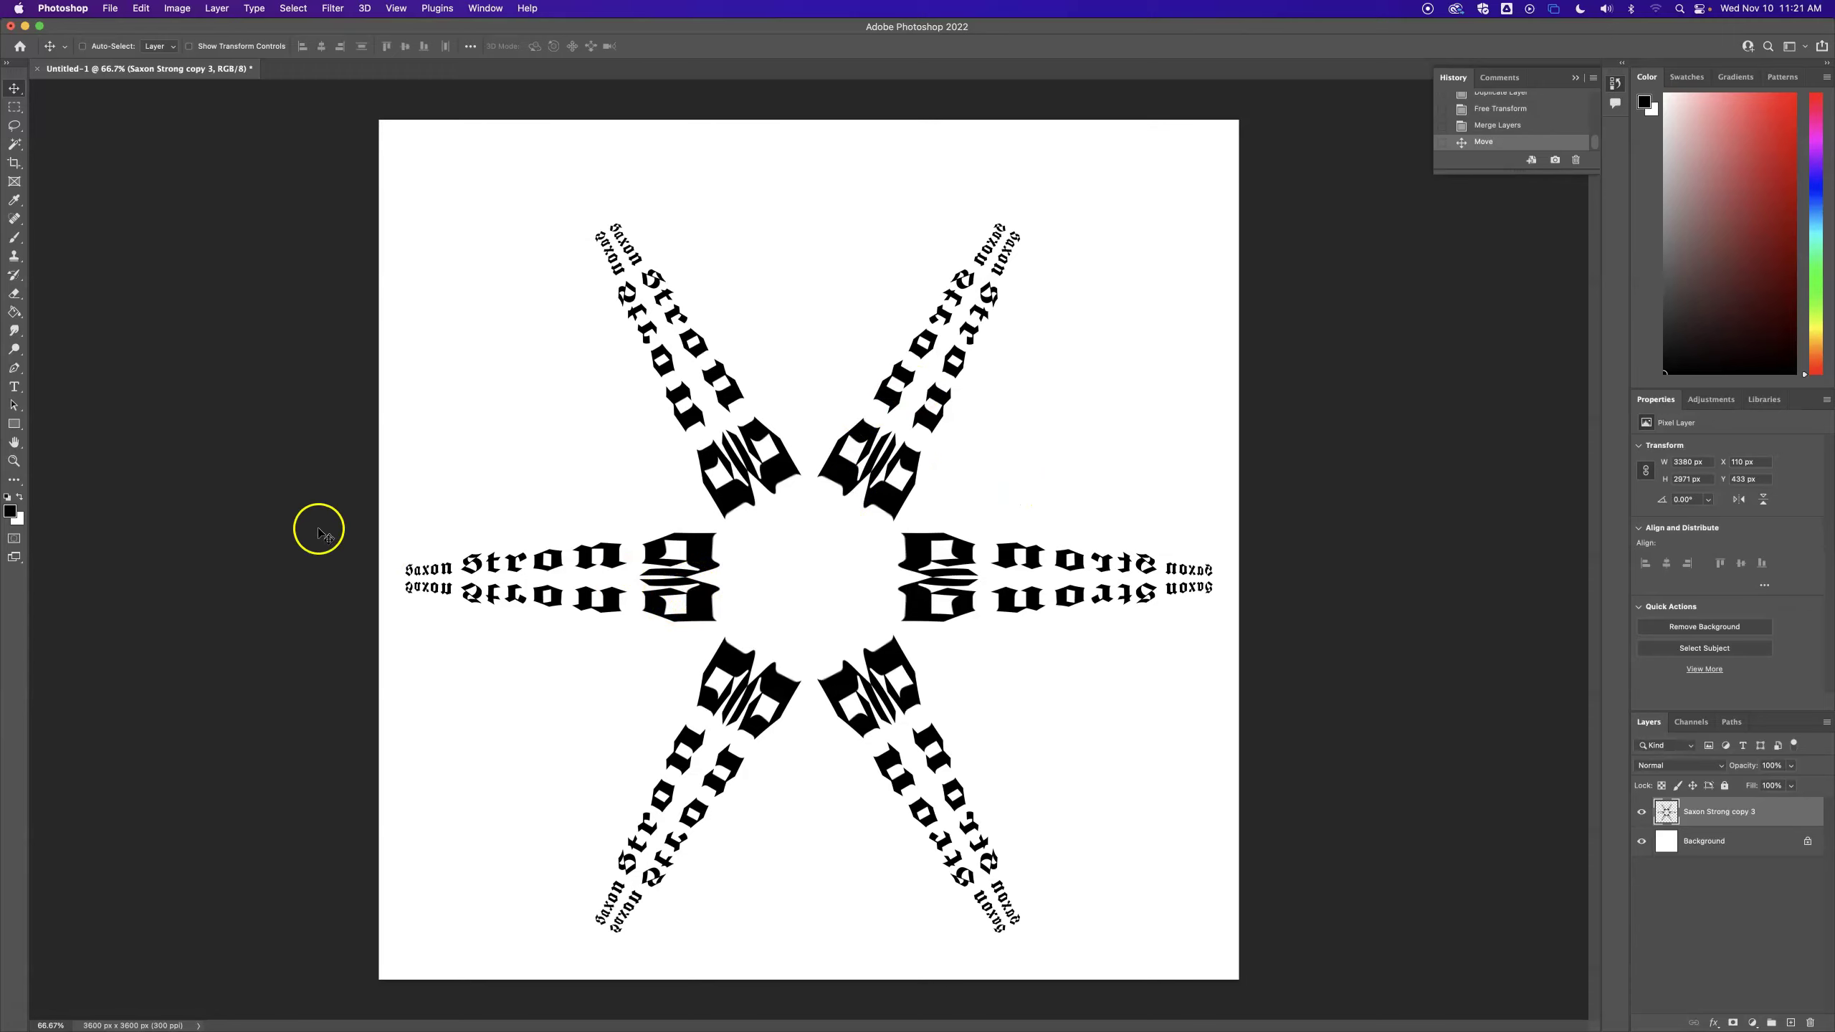
# Step: With the Brush tool, set Paint Symmetry to Mandala with 6 segments
pyautogui.click(15, 240)
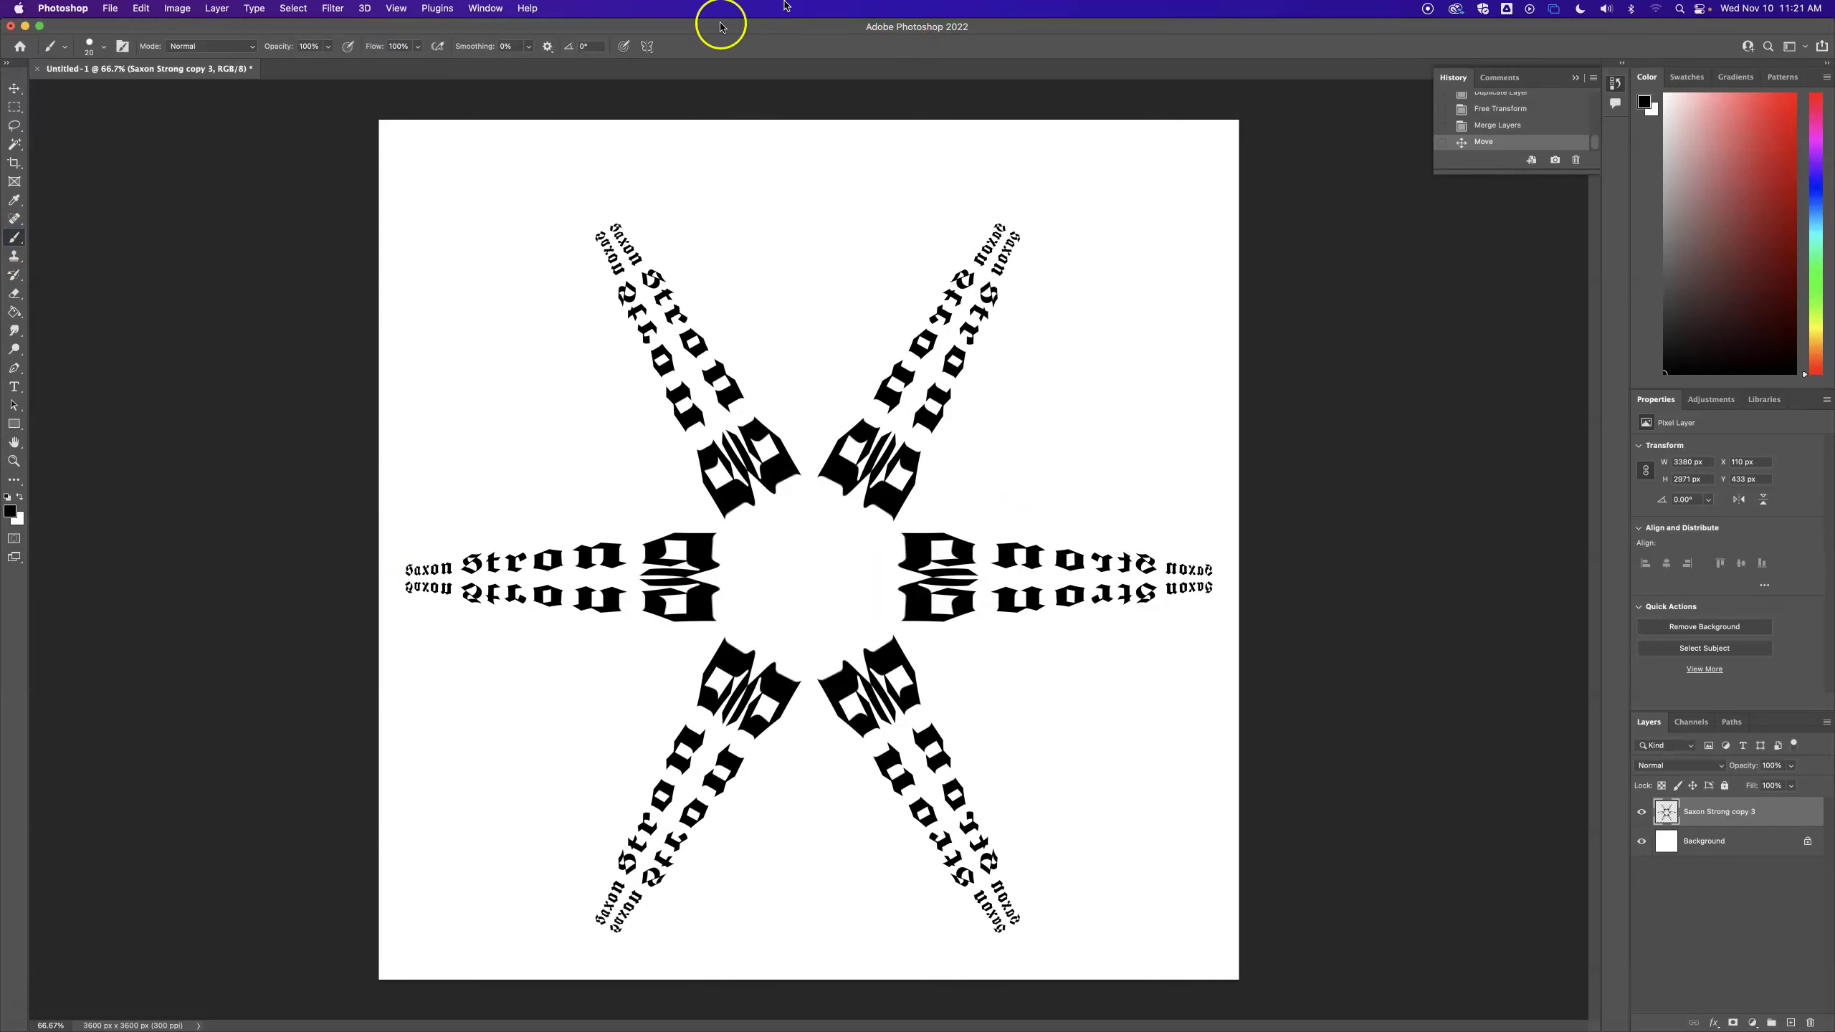
pyautogui.click(647, 48)
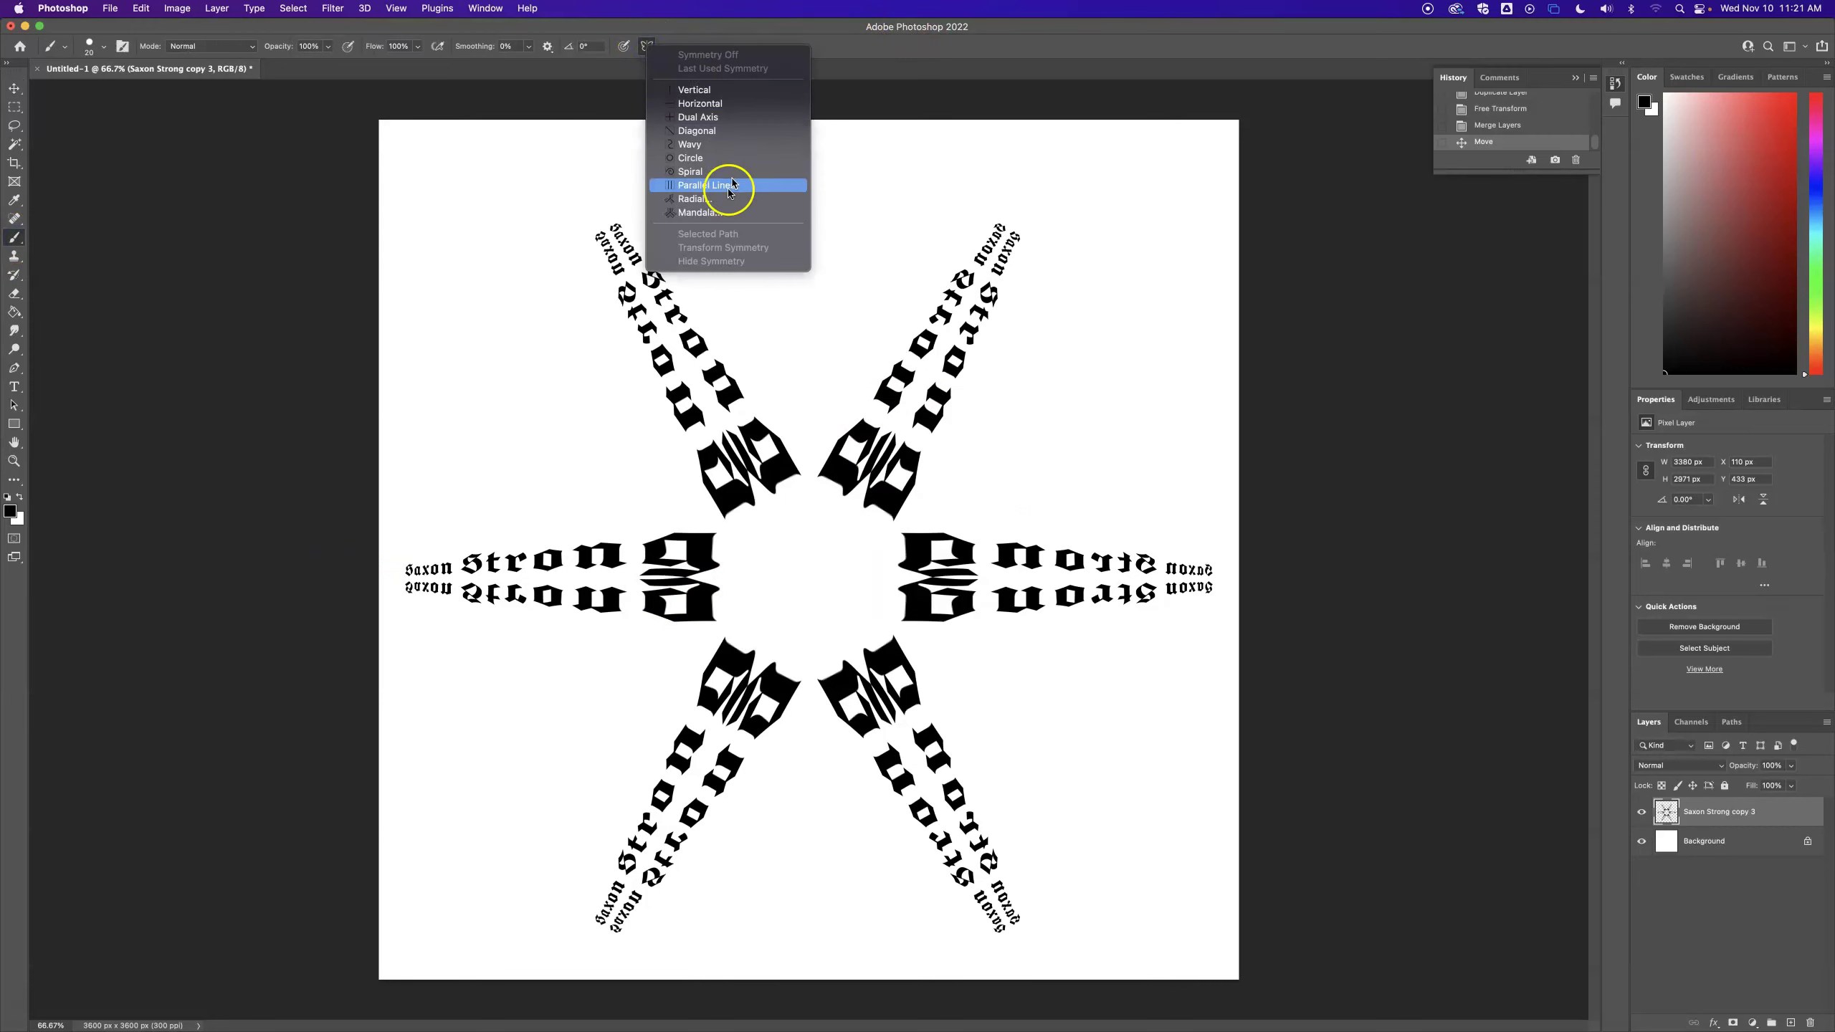
pyautogui.click(715, 212)
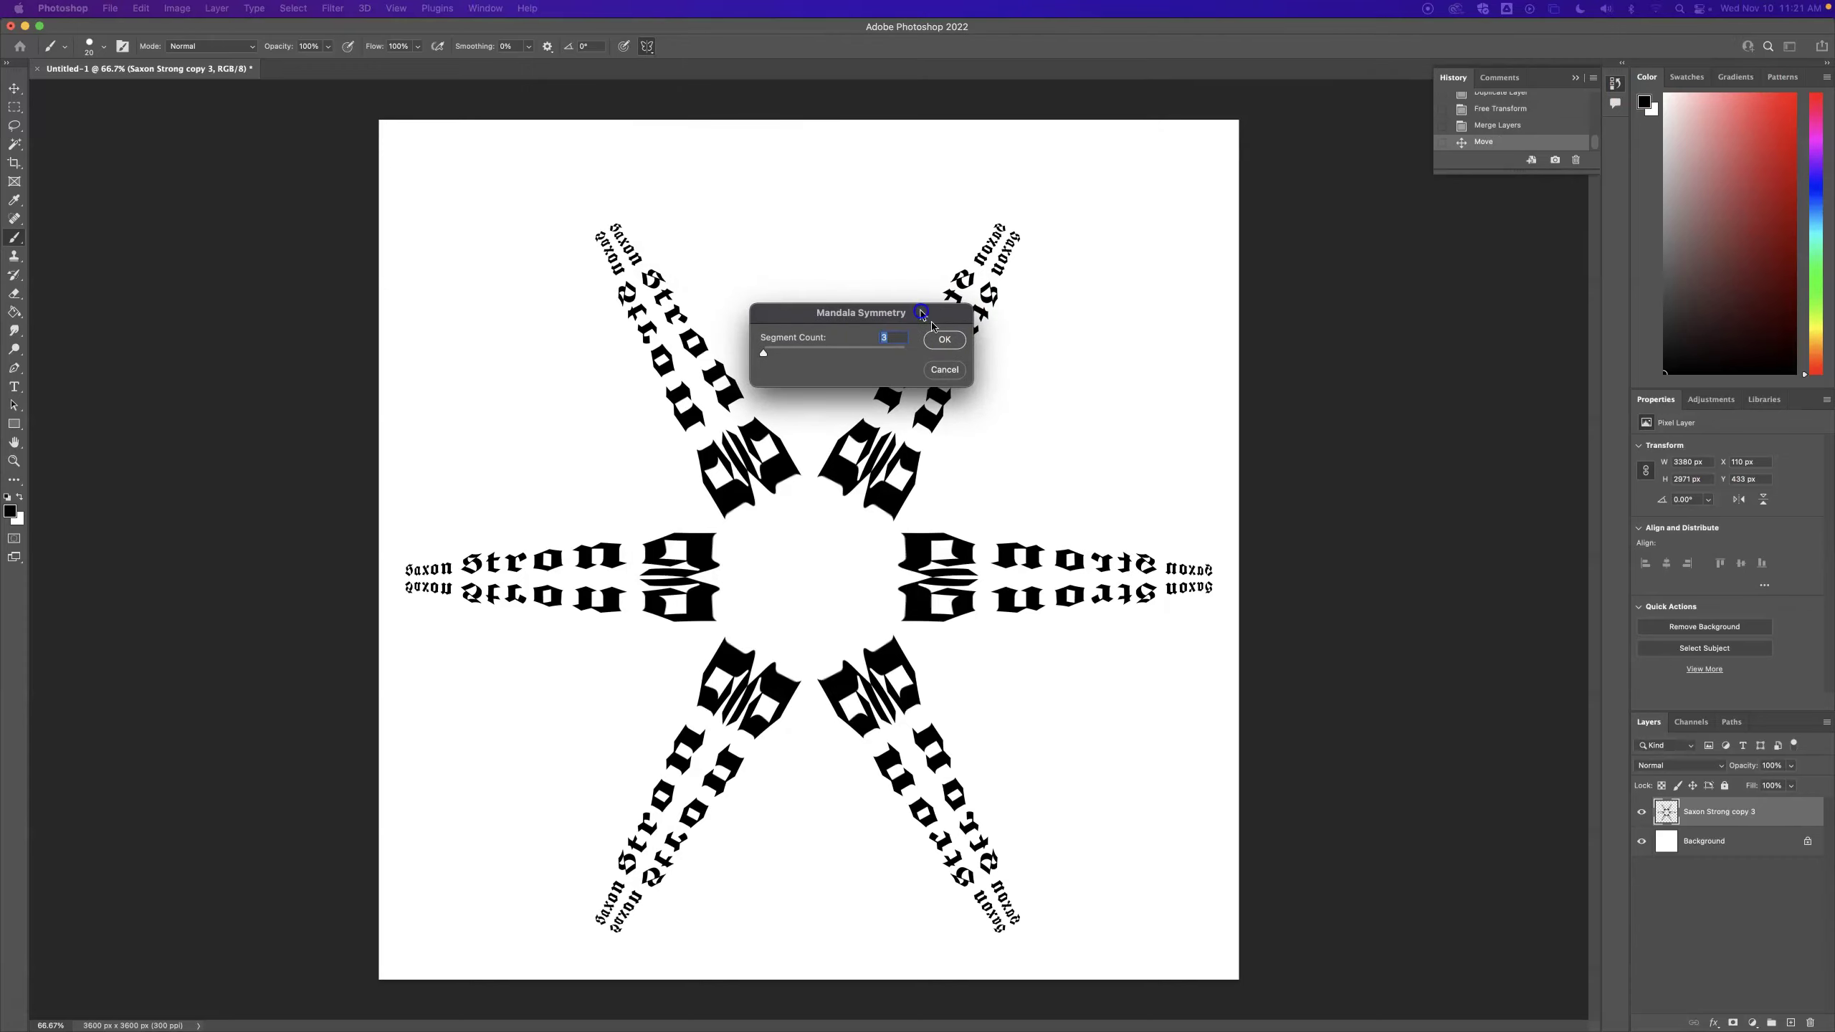
pyautogui.write('6')
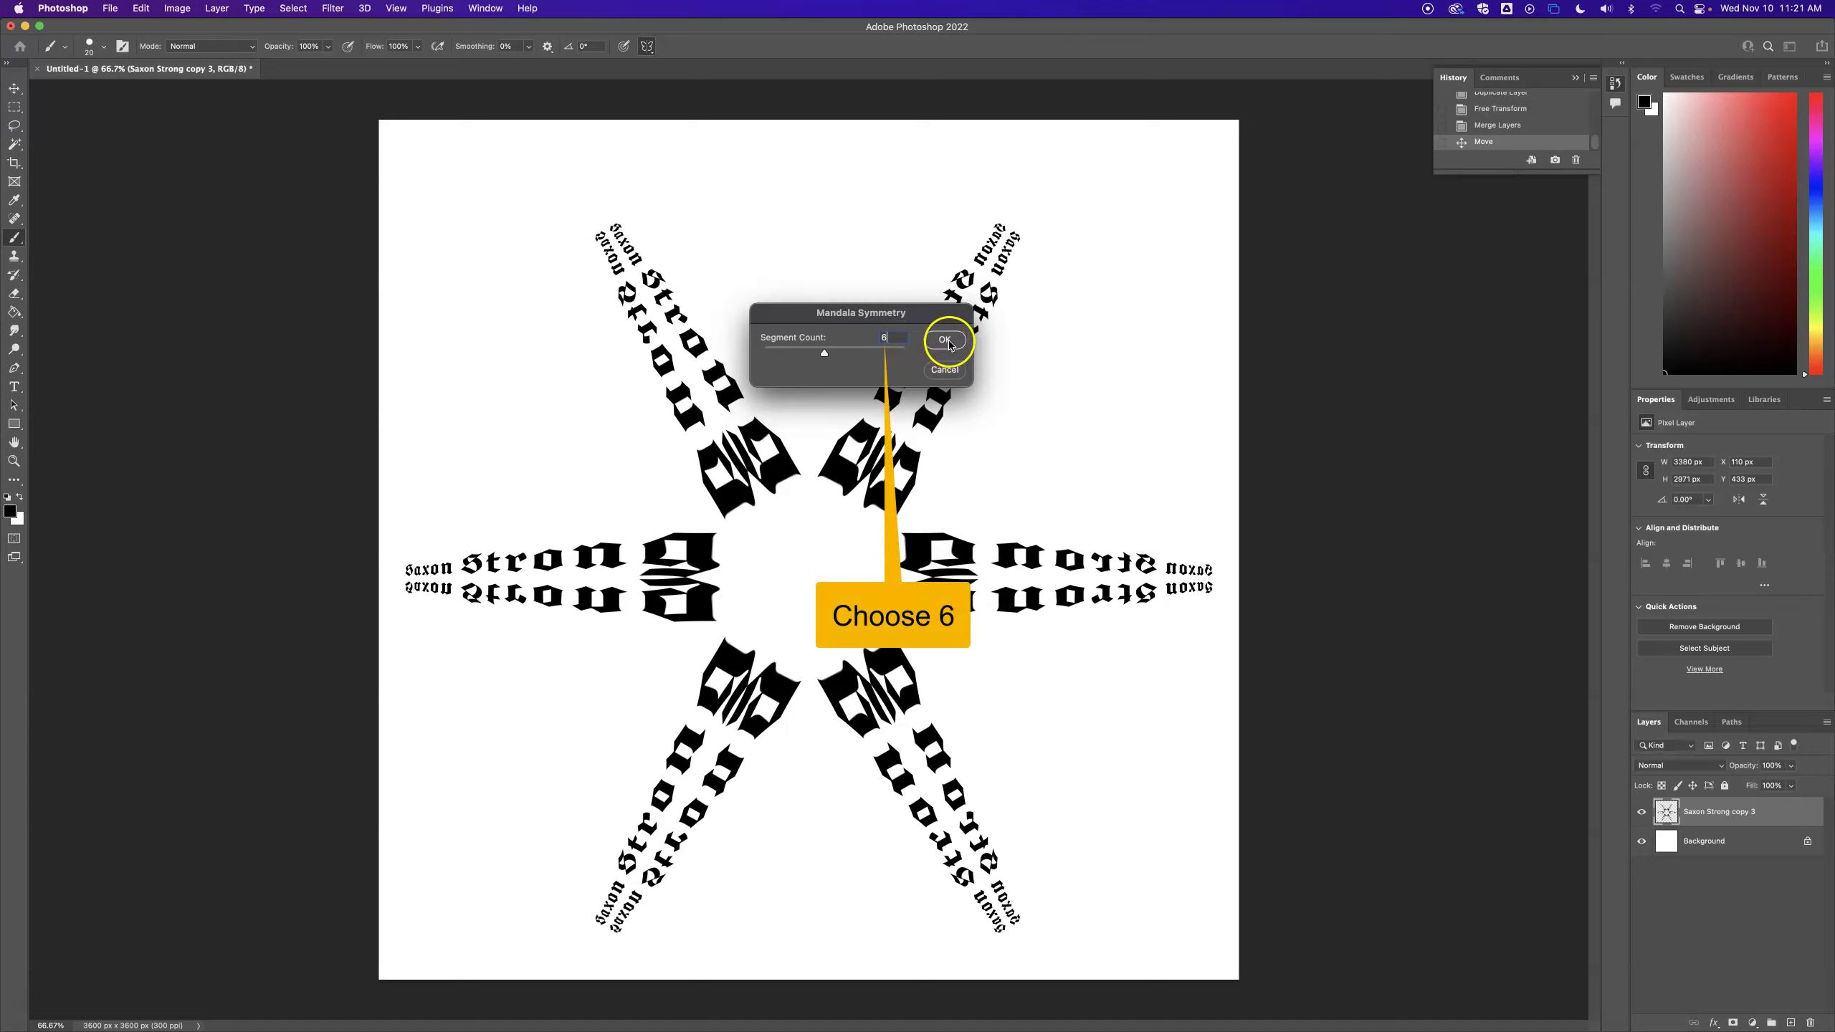
pyautogui.click(946, 340)
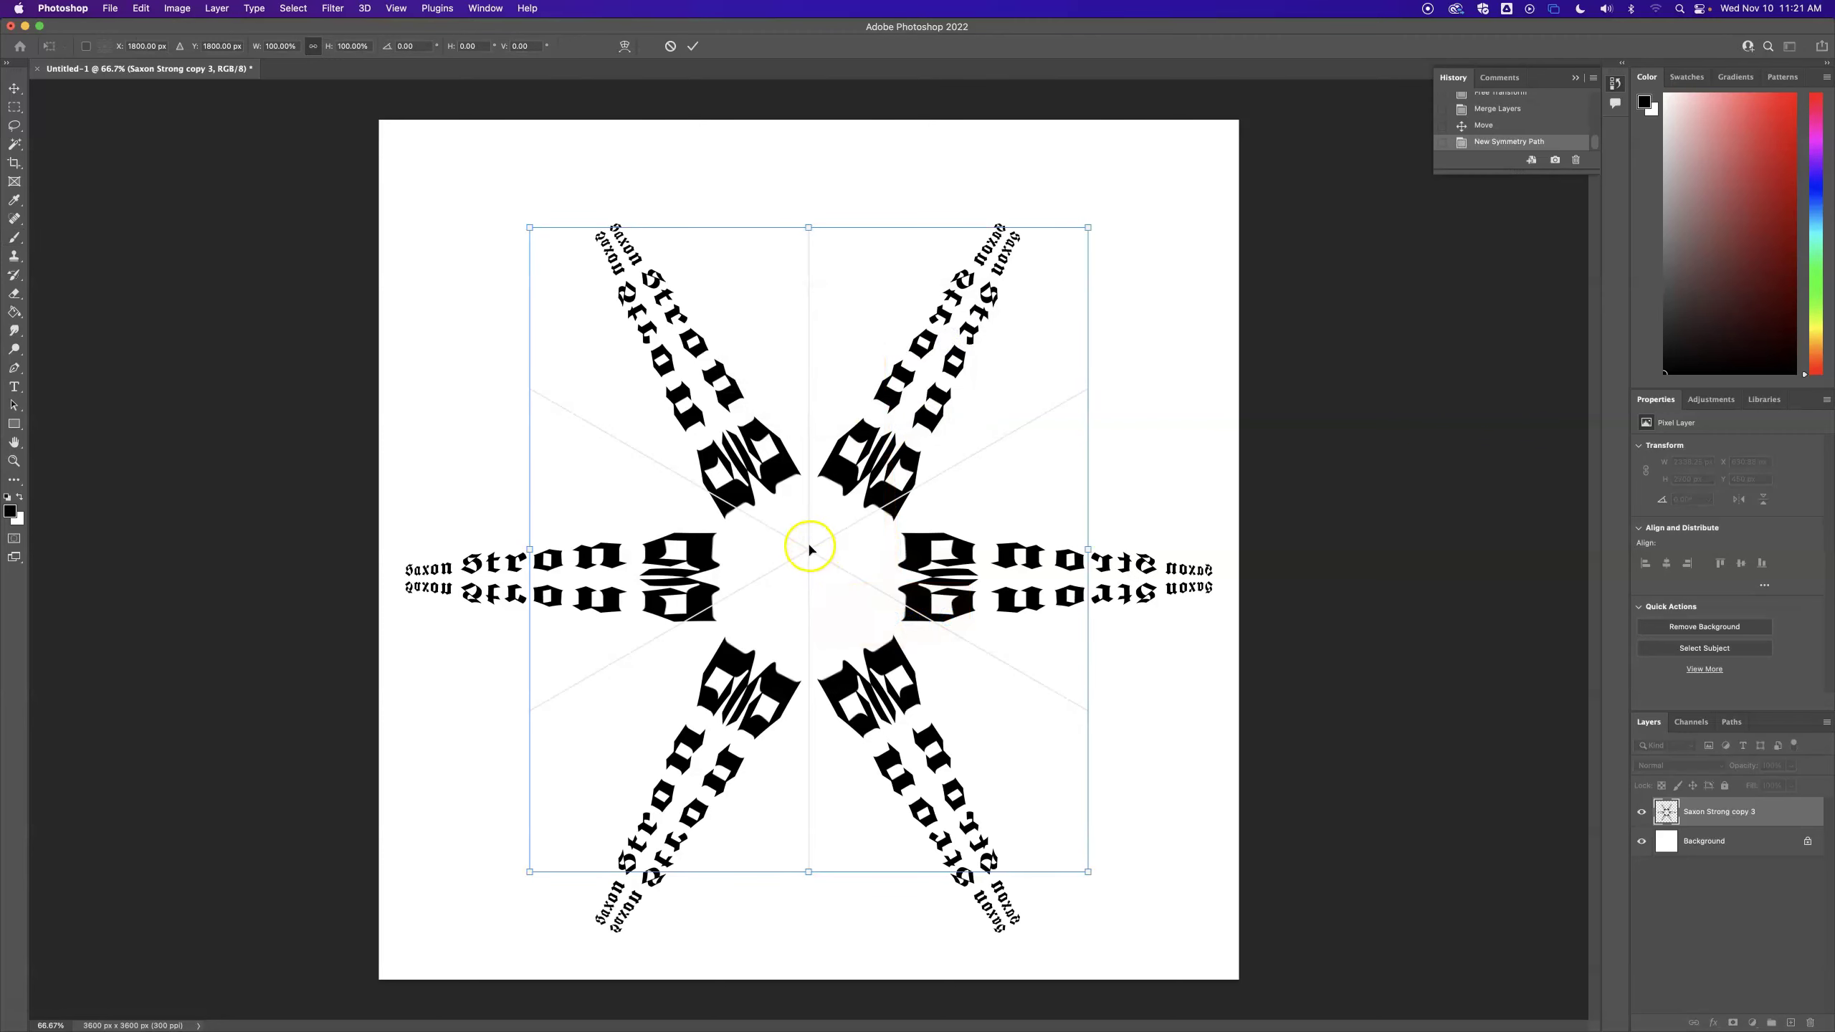
# Step: Centre the symmetry path on the design's middle, with its rotation returned to 0°
pyautogui.moveTo(809, 549); pyautogui.dragTo(810, 567)
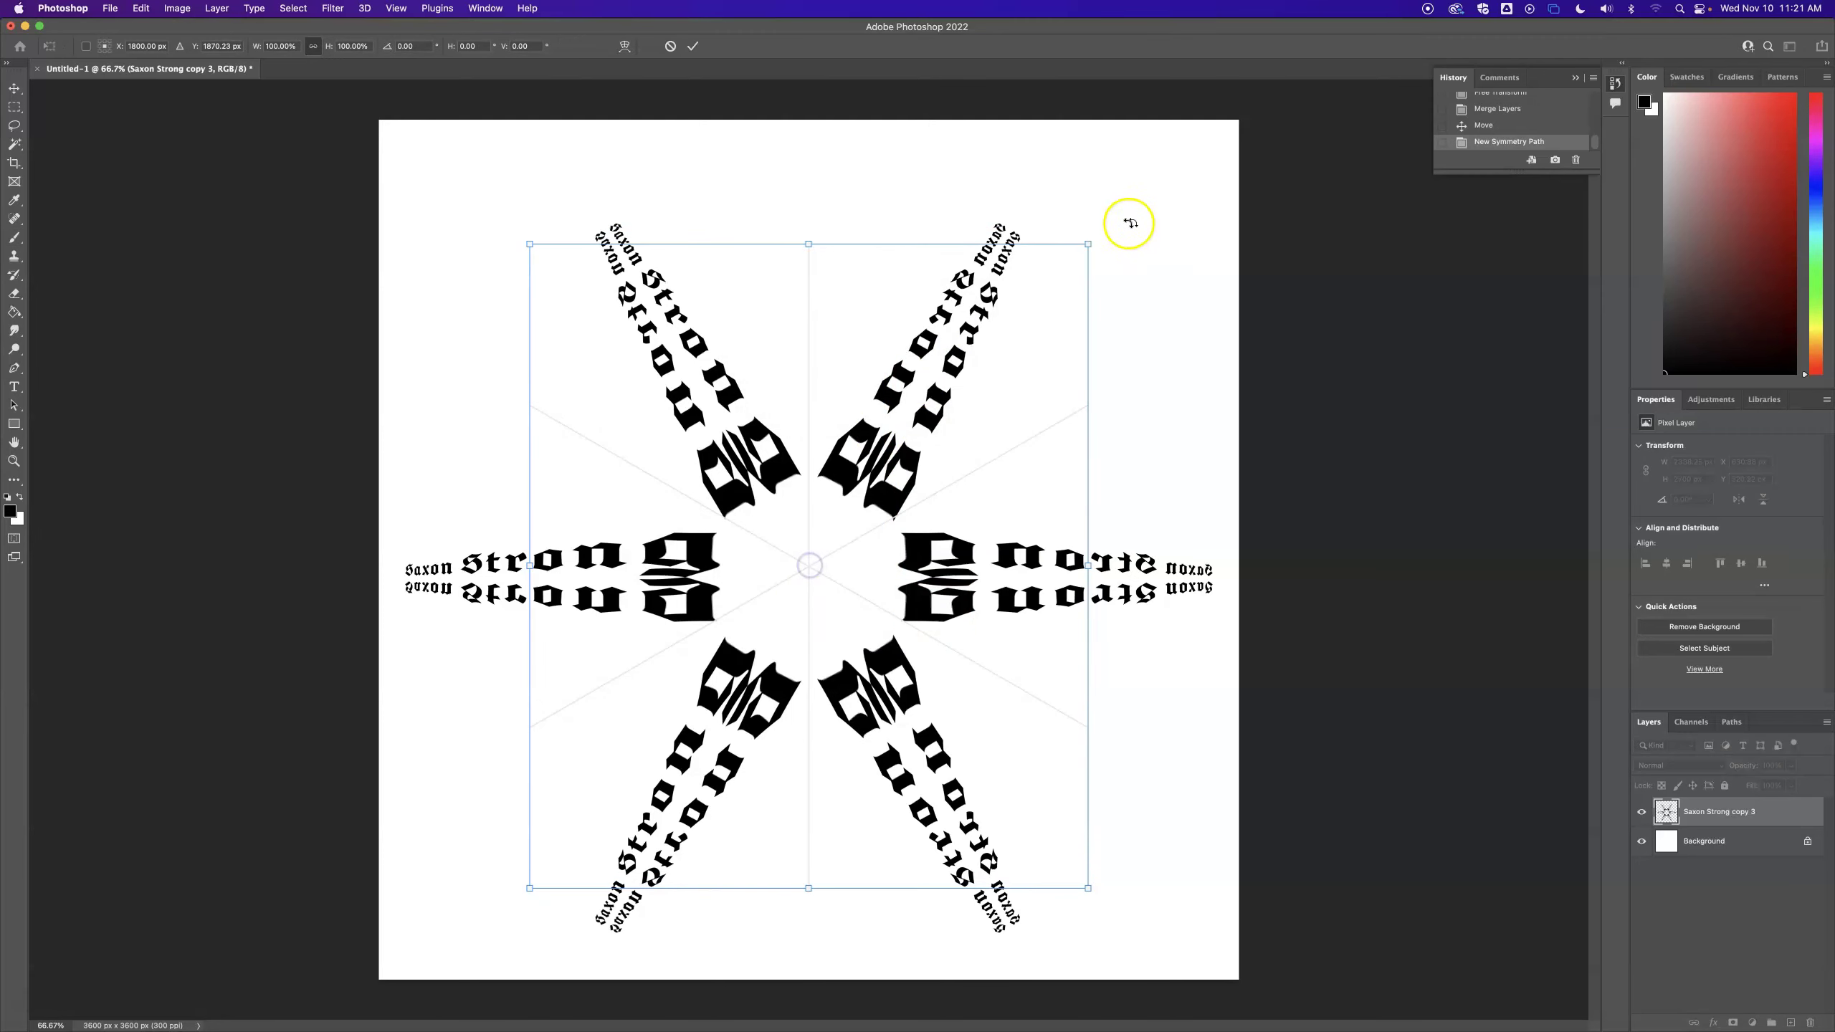
pyautogui.moveTo(1117, 234); pyautogui.dragTo(1188, 403)
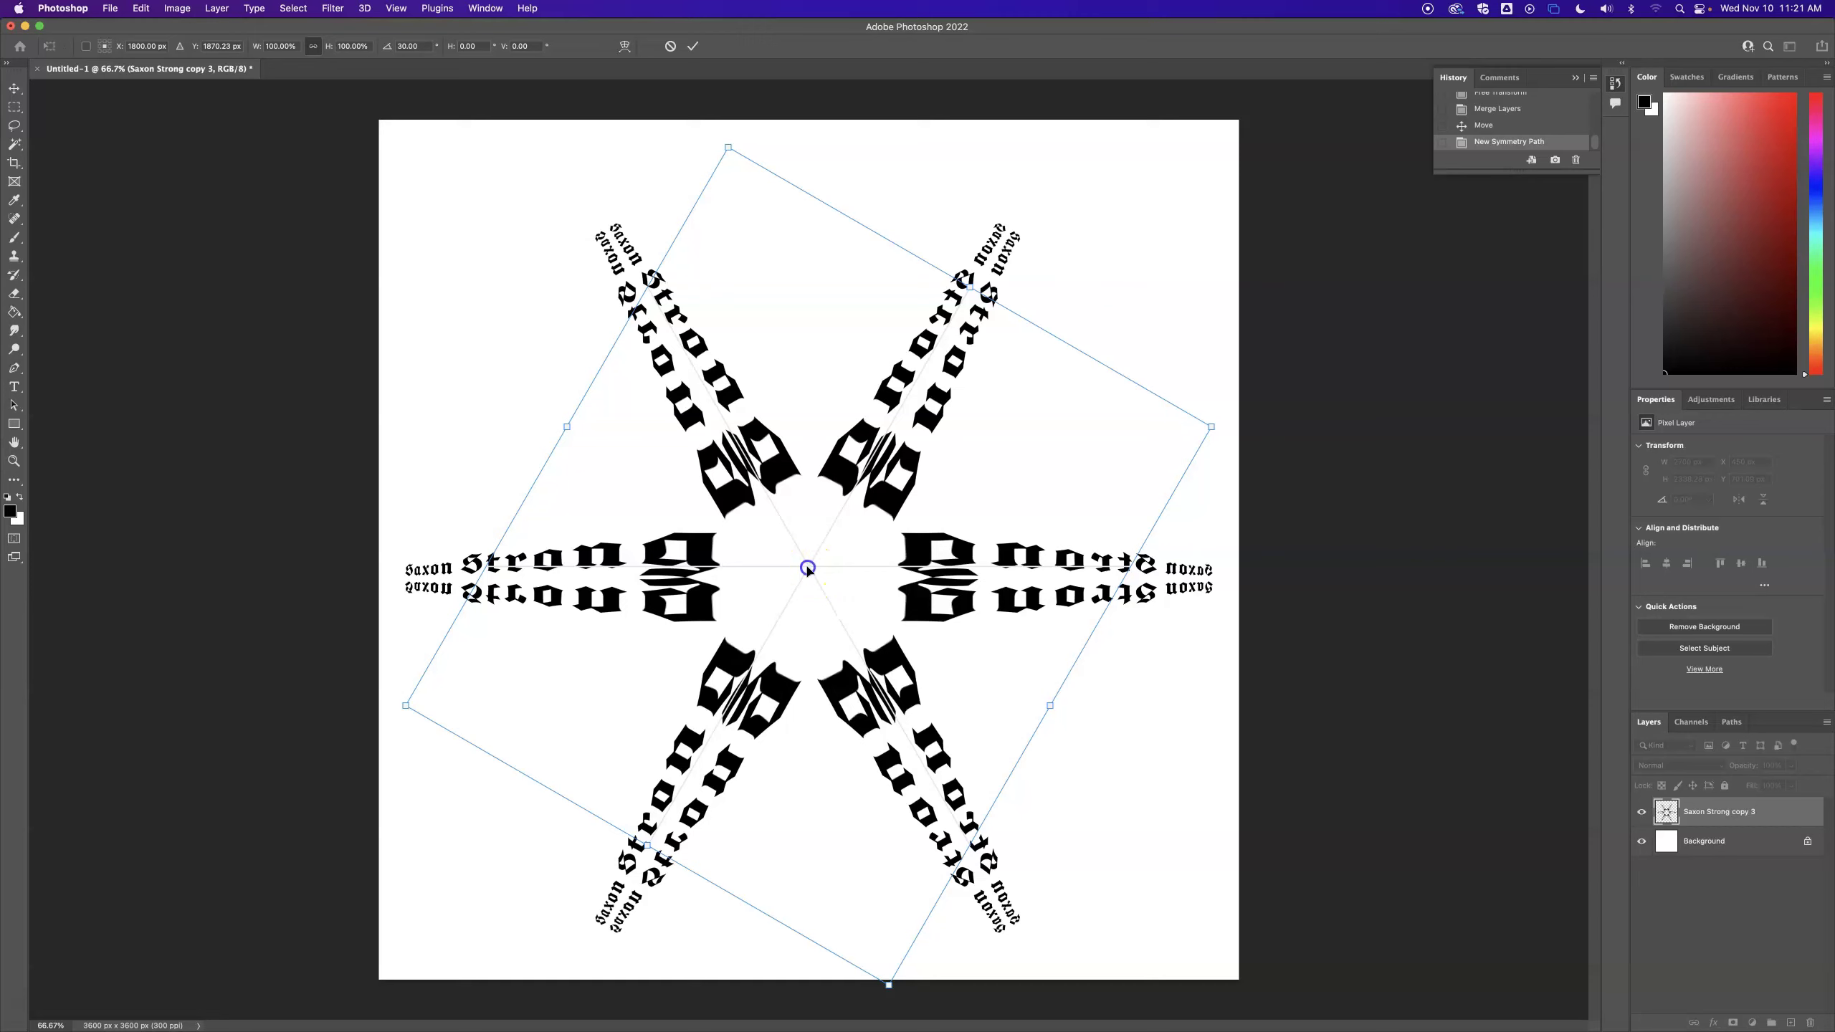
pyautogui.moveTo(808, 570); pyautogui.dragTo(808, 576)
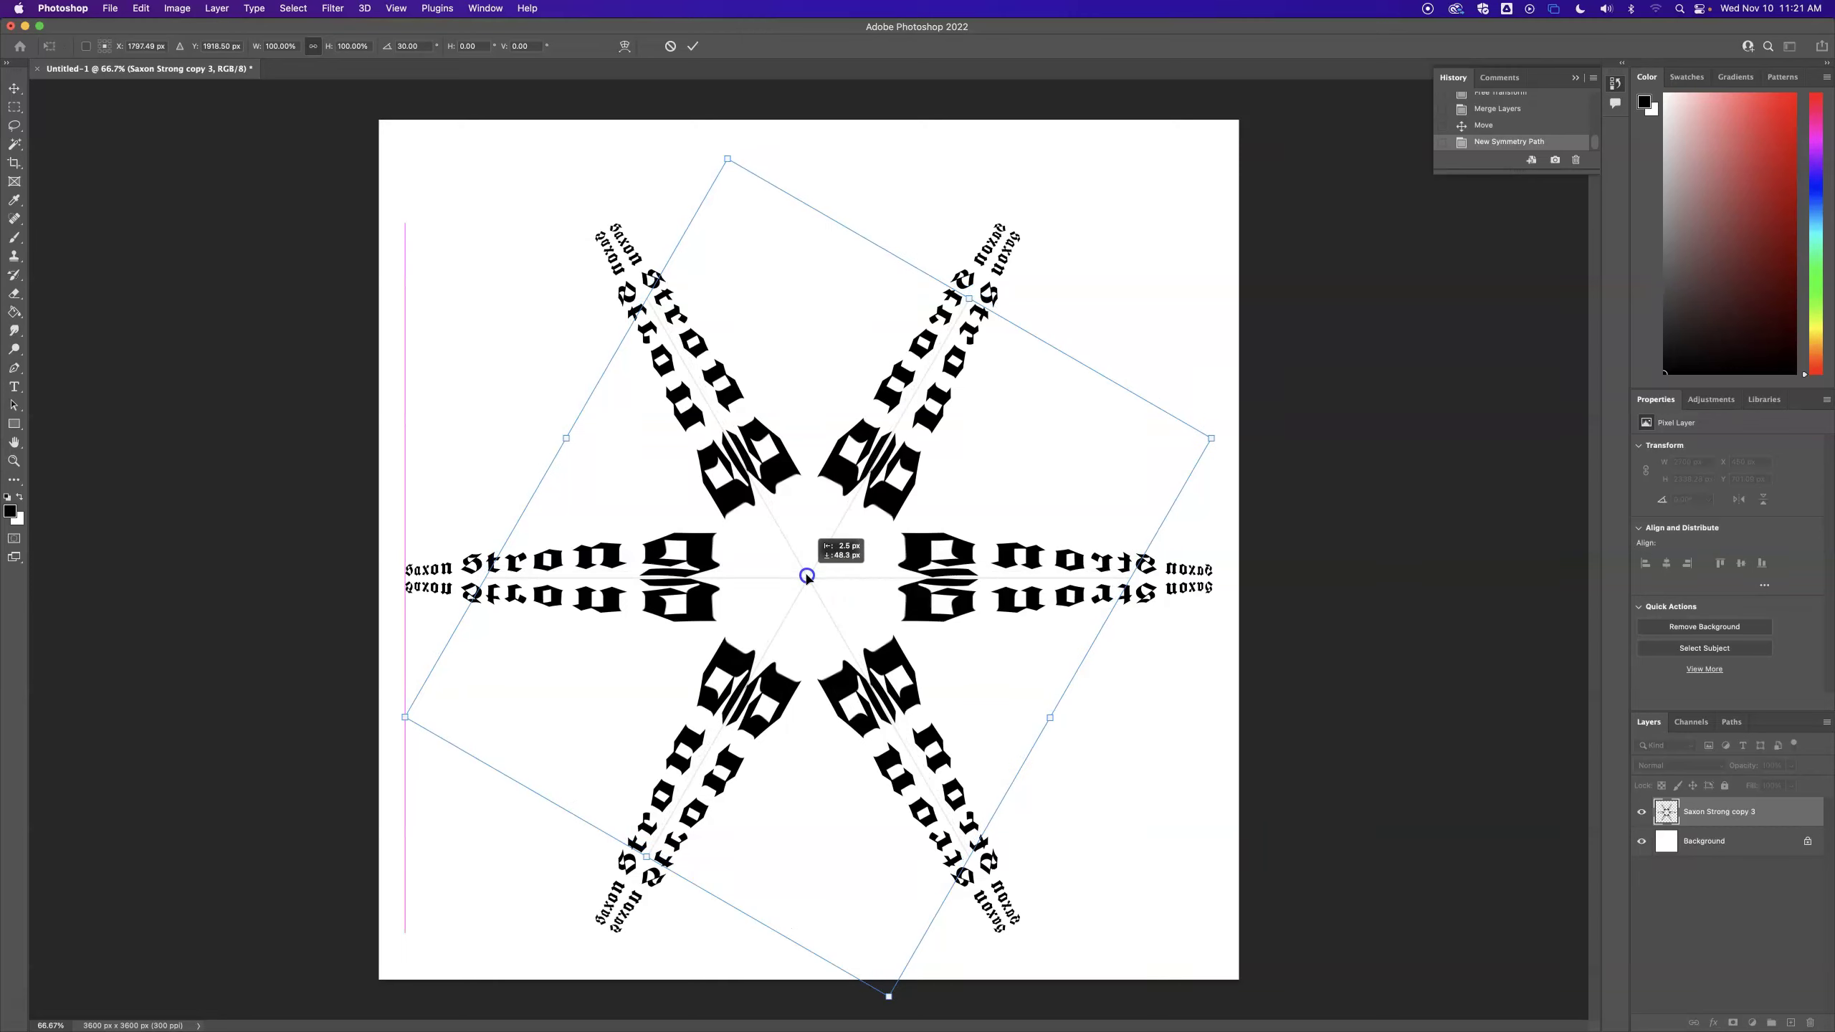
pyautogui.moveTo(807, 577); pyautogui.dragTo(807, 575)
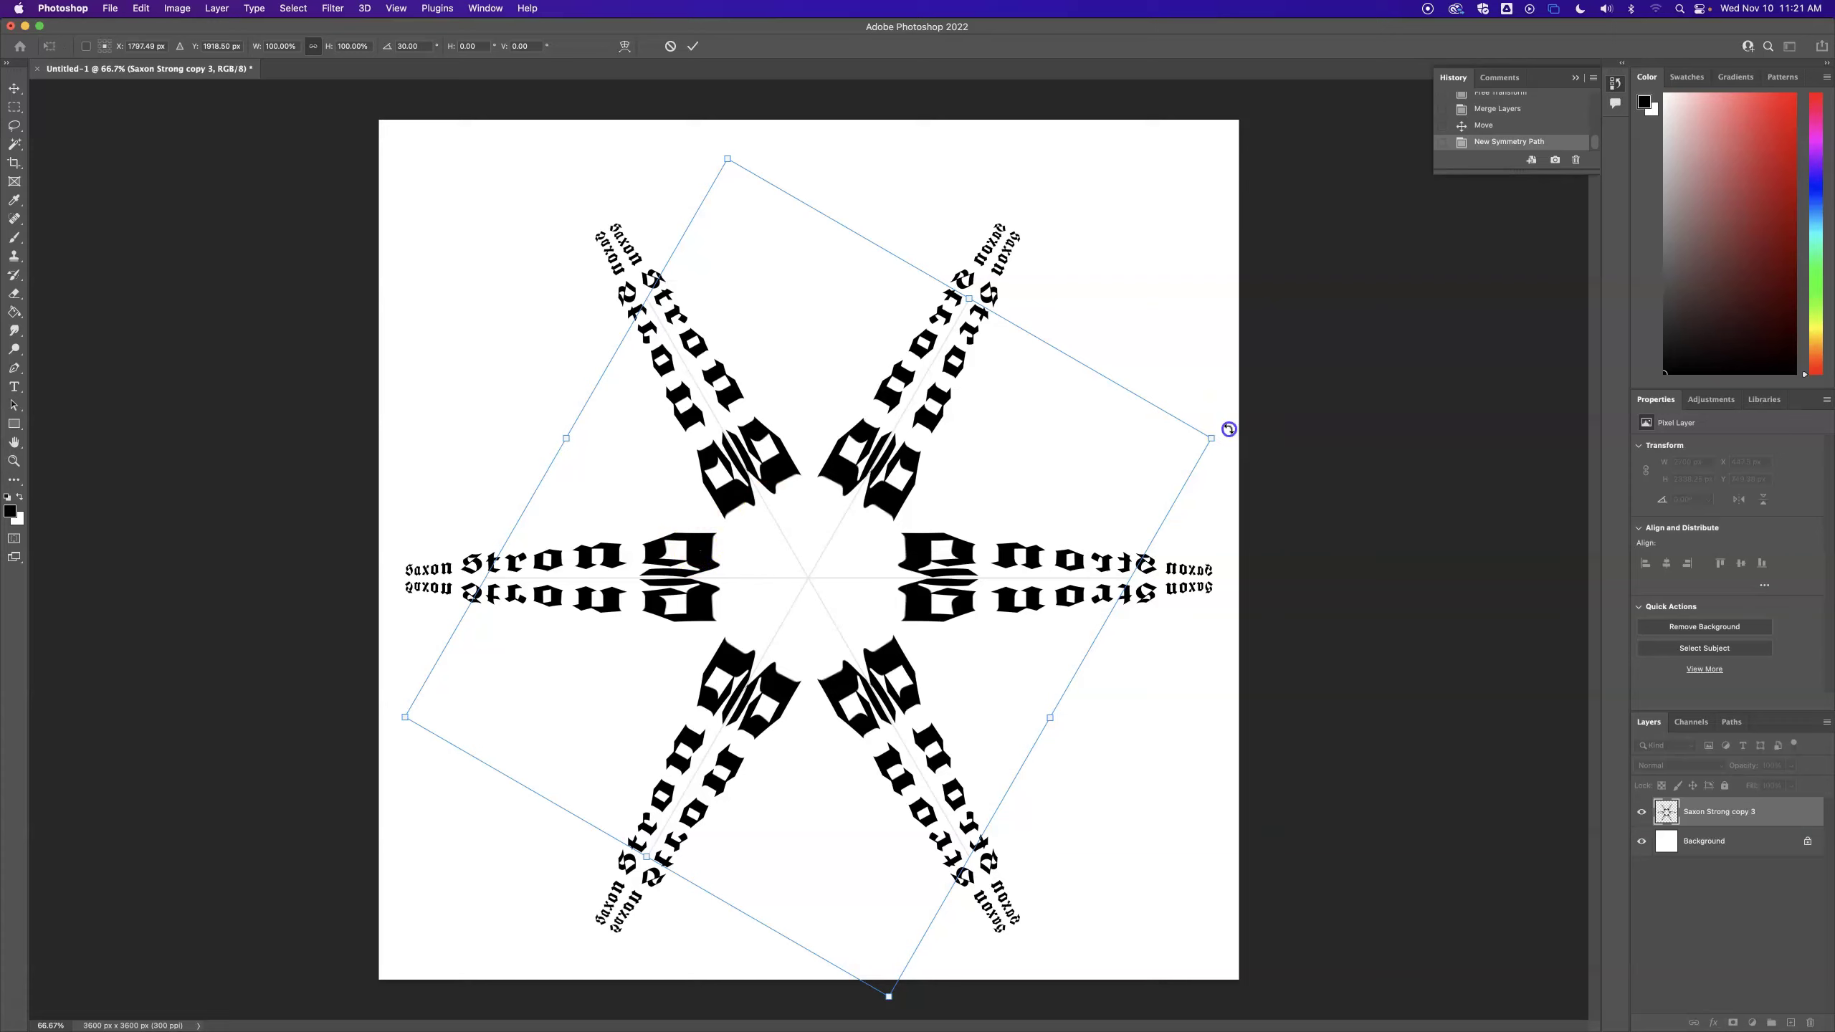
pyautogui.moveTo(1229, 429); pyautogui.dragTo(1072, 316)
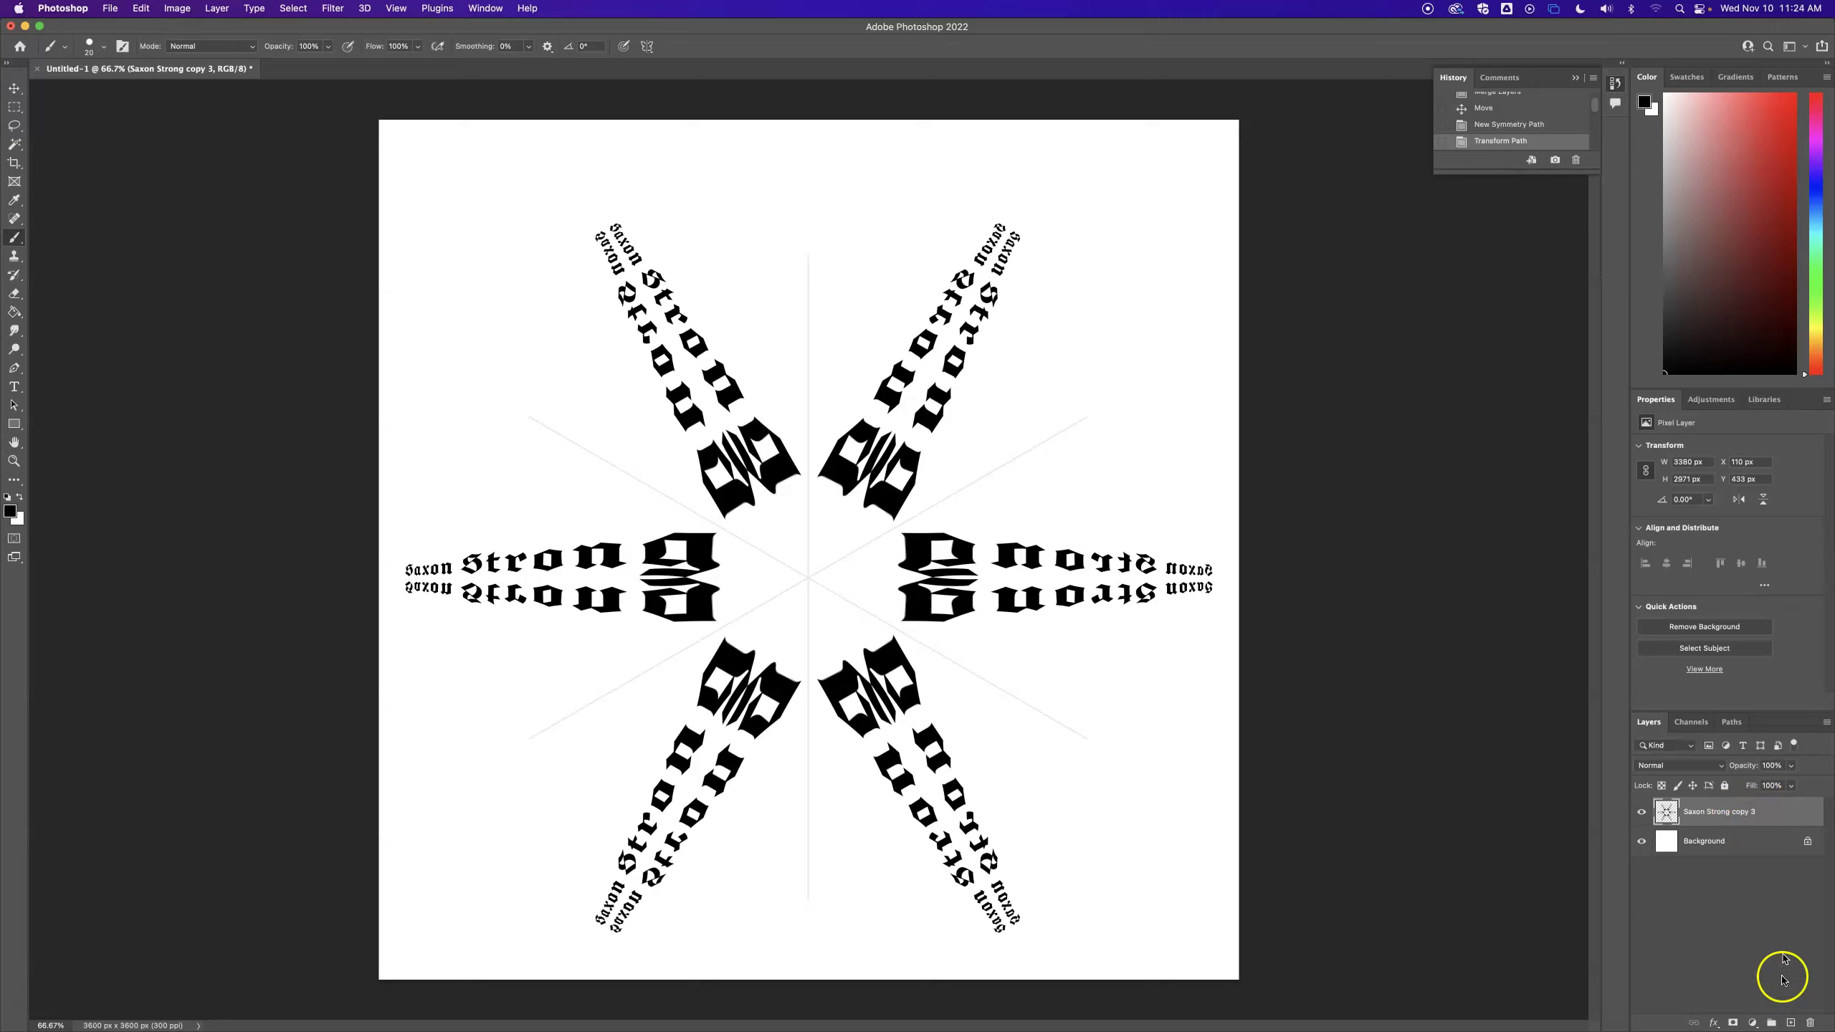
# Step: On a new empty layer, draw mirrored zigzag outlines up along each of the six arms
pyautogui.click(1791, 1024)
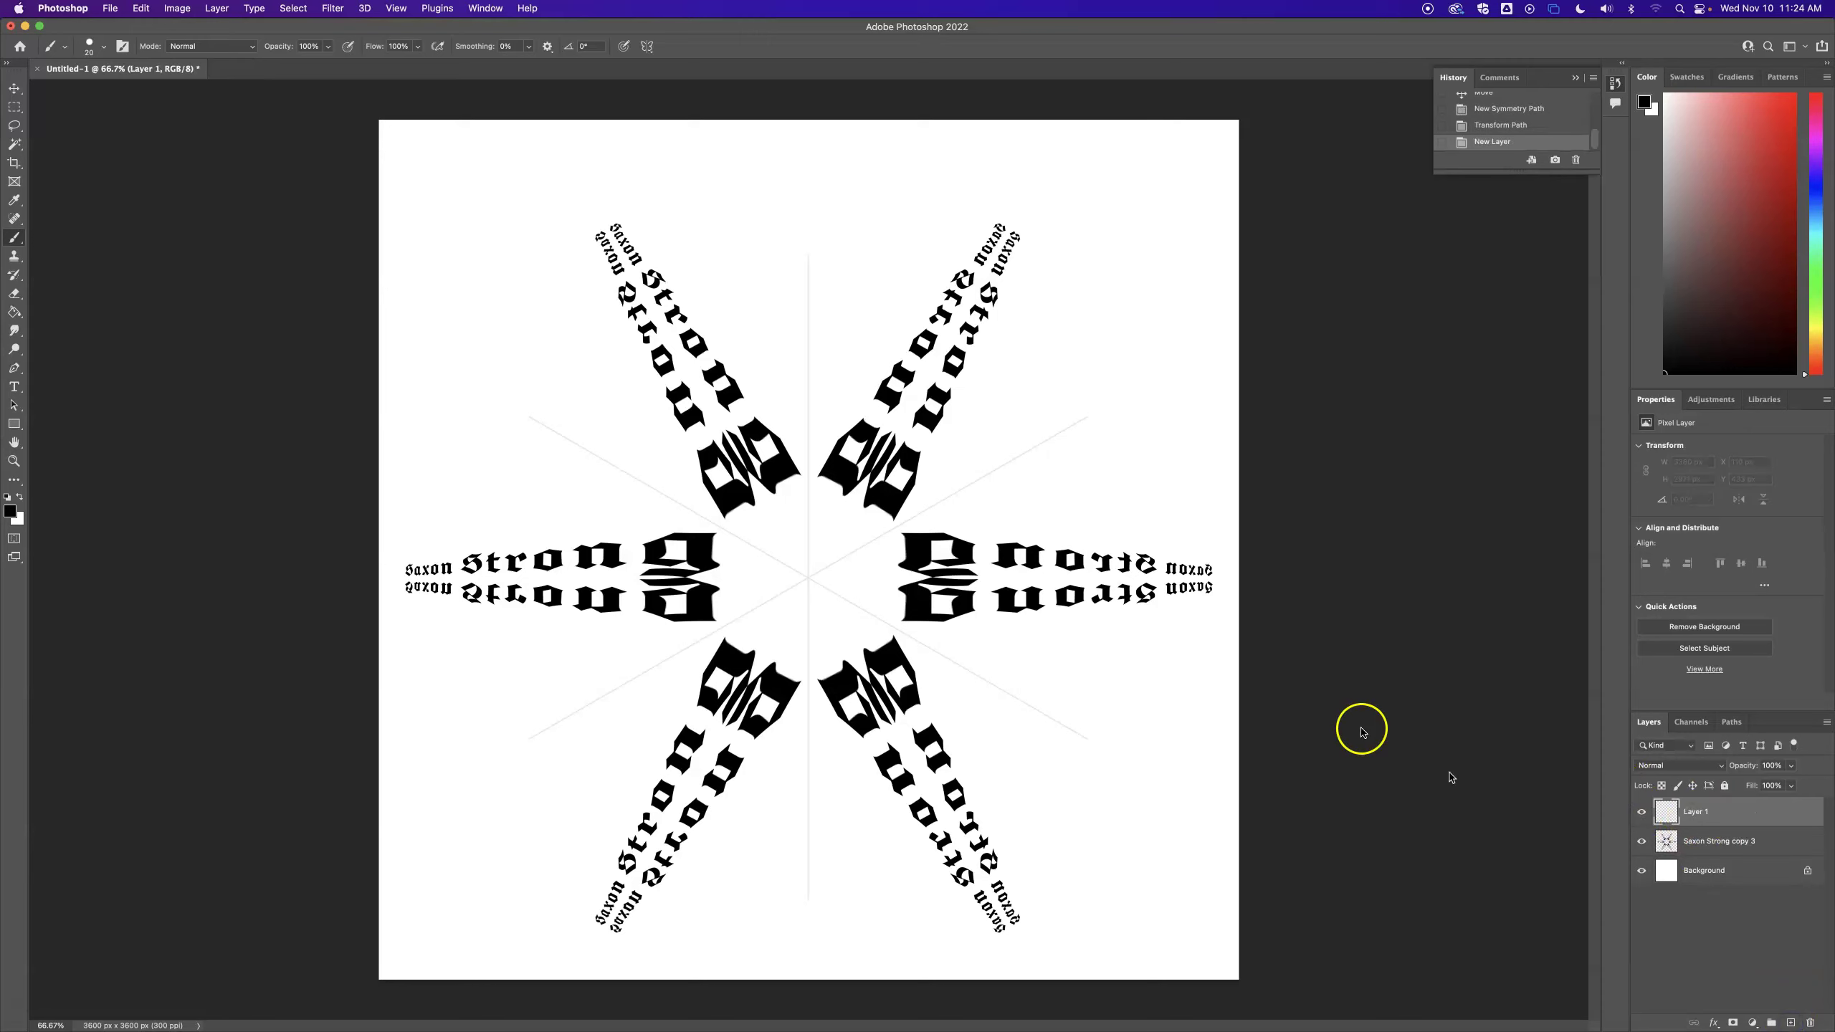
pyautogui.click(808, 470)
pyautogui.keyDown('shift'); pyautogui.click(813, 391); pyautogui.keyUp('shift')
pyautogui.keyDown('shift'); pyautogui.click(828, 409); pyautogui.keyUp('shift')
pyautogui.keyDown('shift'); pyautogui.click(839, 368); pyautogui.keyUp('shift')
pyautogui.keyDown('shift'); pyautogui.click(861, 386); pyautogui.keyUp('shift')
pyautogui.keyDown('shift'); pyautogui.click(863, 319); pyautogui.keyUp('shift')
pyautogui.keyDown('shift'); pyautogui.click(873, 287); pyautogui.keyUp('shift')
pyautogui.keyDown('shift'); pyautogui.click(903, 318); pyautogui.keyUp('shift')
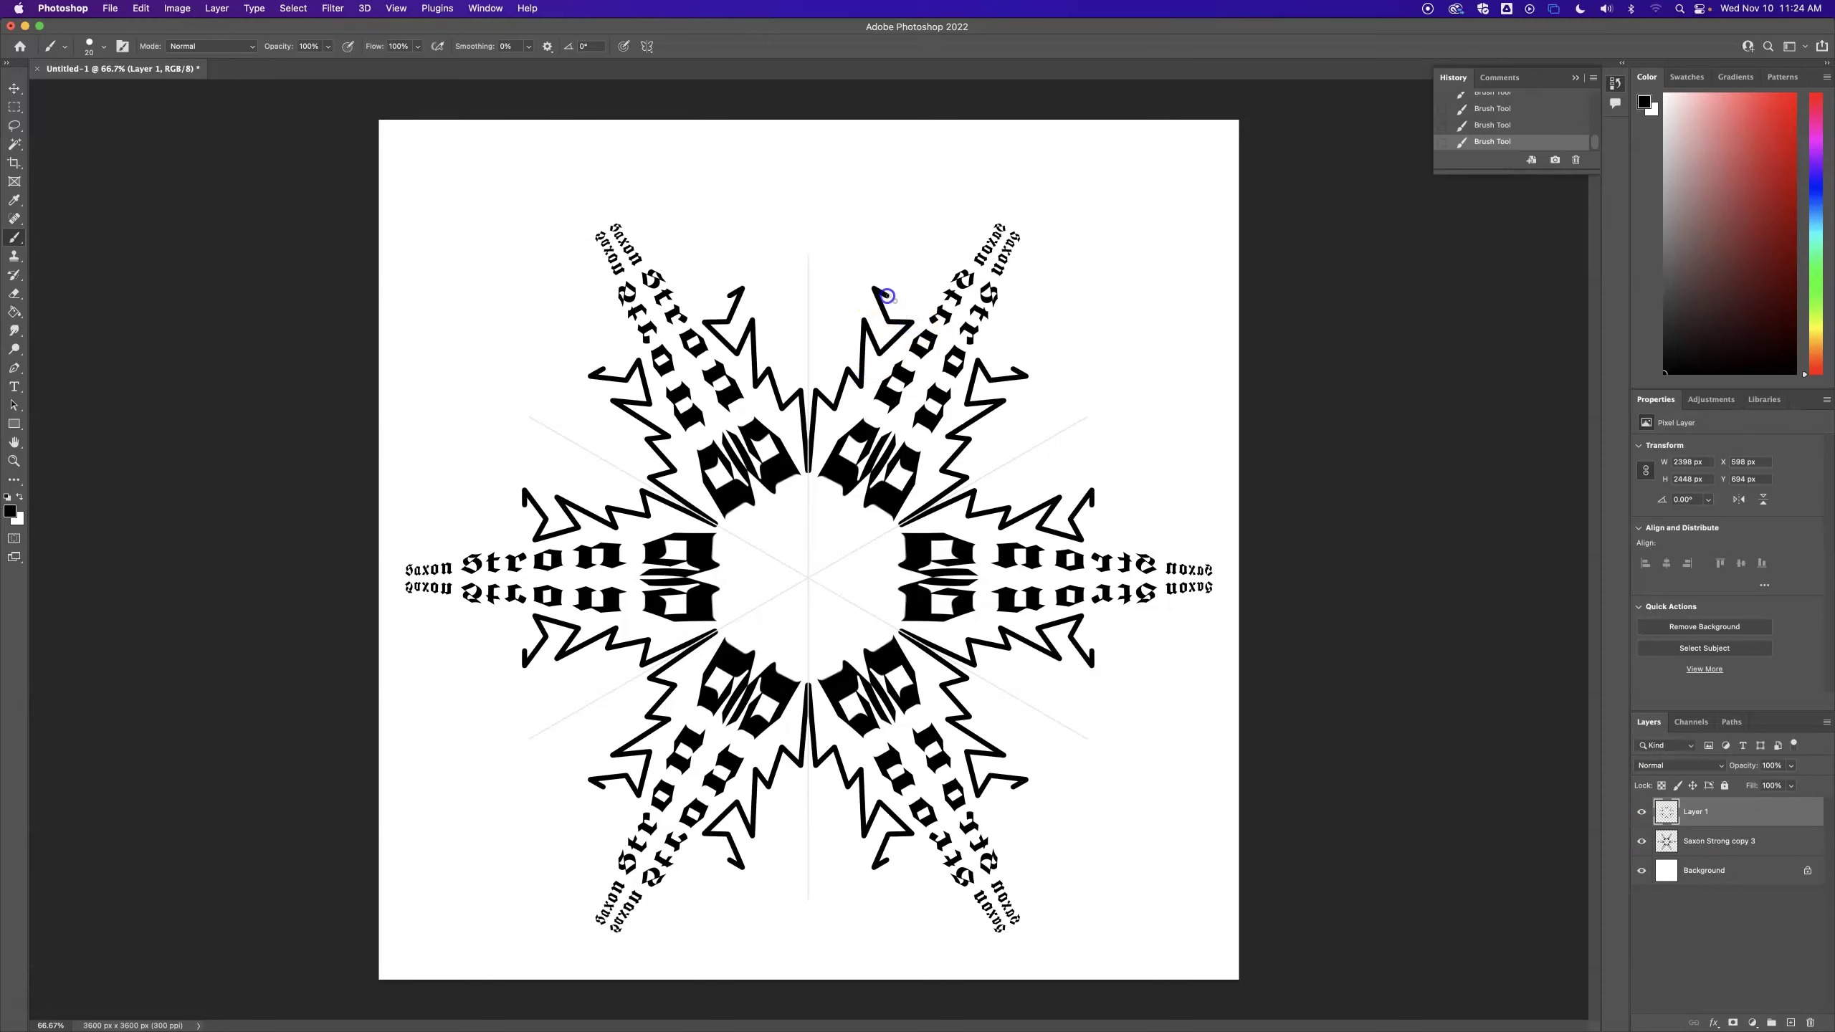
pyautogui.keyDown('shift'); pyautogui.click(909, 269); pyautogui.keyUp('shift')
pyautogui.keyDown('shift'); pyautogui.click(925, 279); pyautogui.keyUp('shift')
pyautogui.keyDown('shift'); pyautogui.click(957, 252); pyautogui.keyUp('shift')
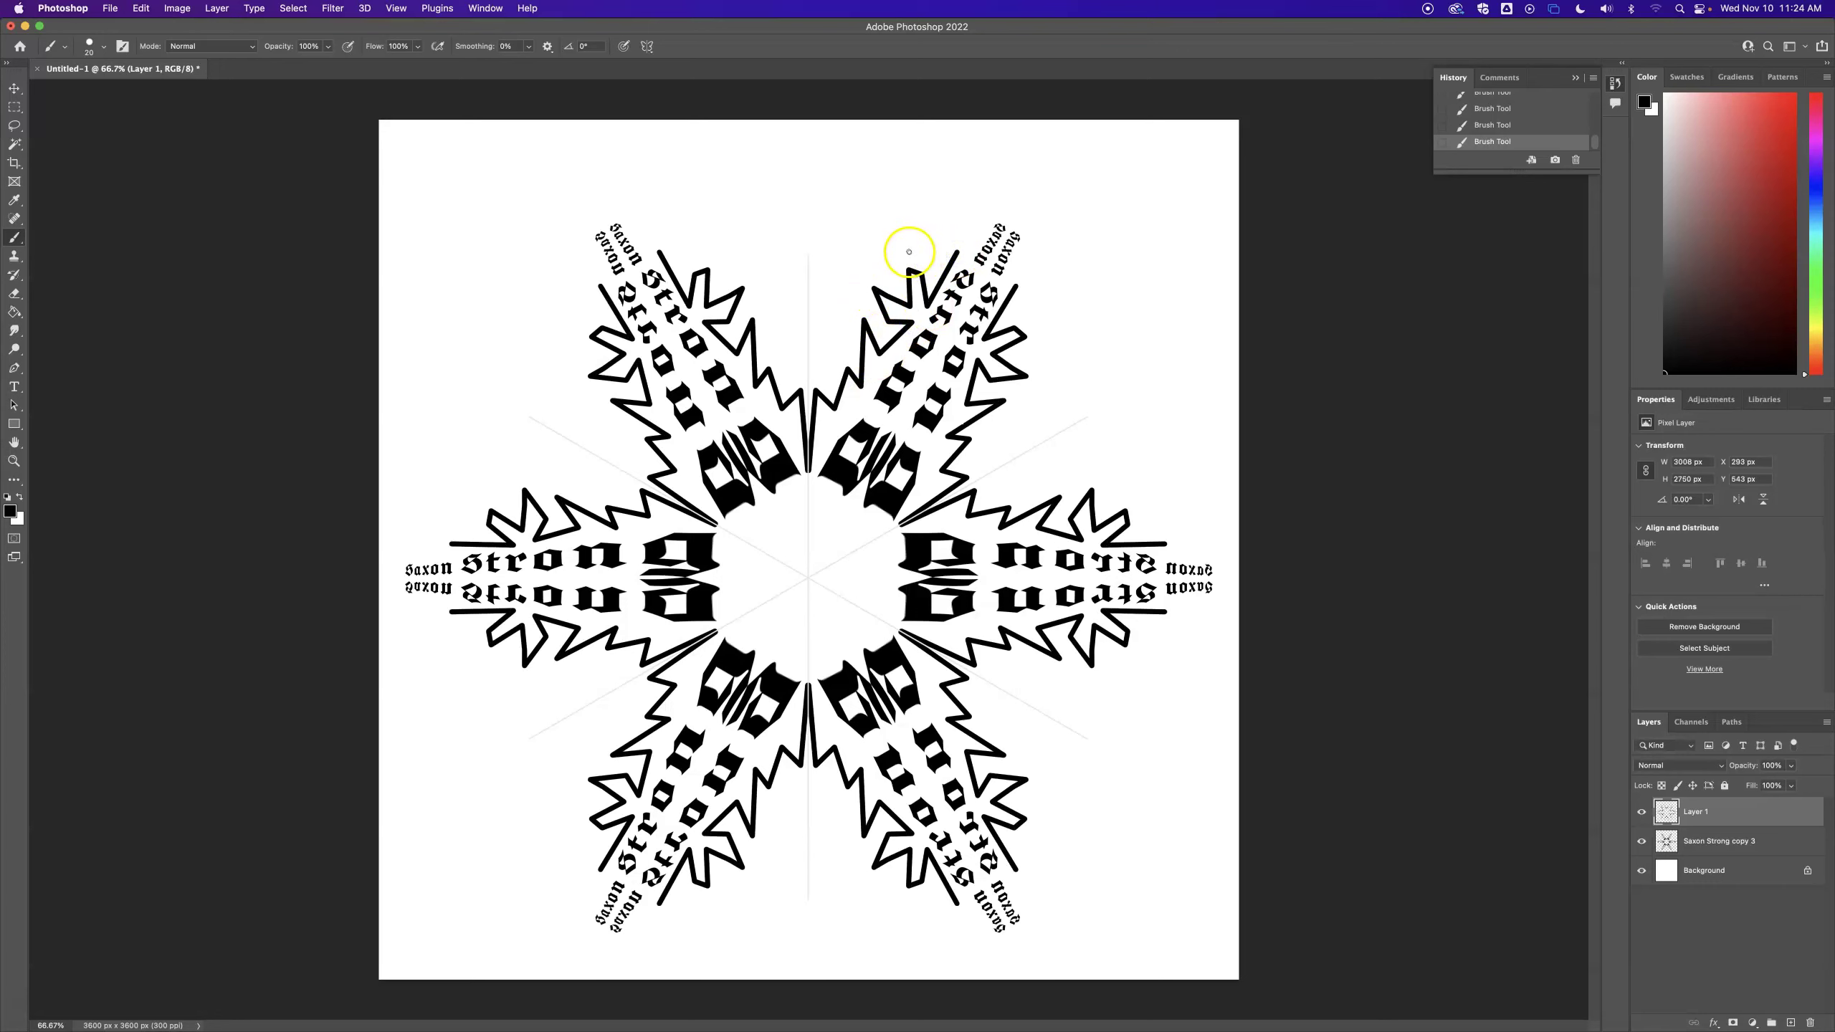
pyautogui.keyDown('shift'); pyautogui.click(909, 250); pyautogui.keyUp('shift')
# Step: Shape a stepped arrowhead at each arm tip, closed with a redone straight line
pyautogui.keyDown('shift'); pyautogui.click(908, 230); pyautogui.keyUp('shift')
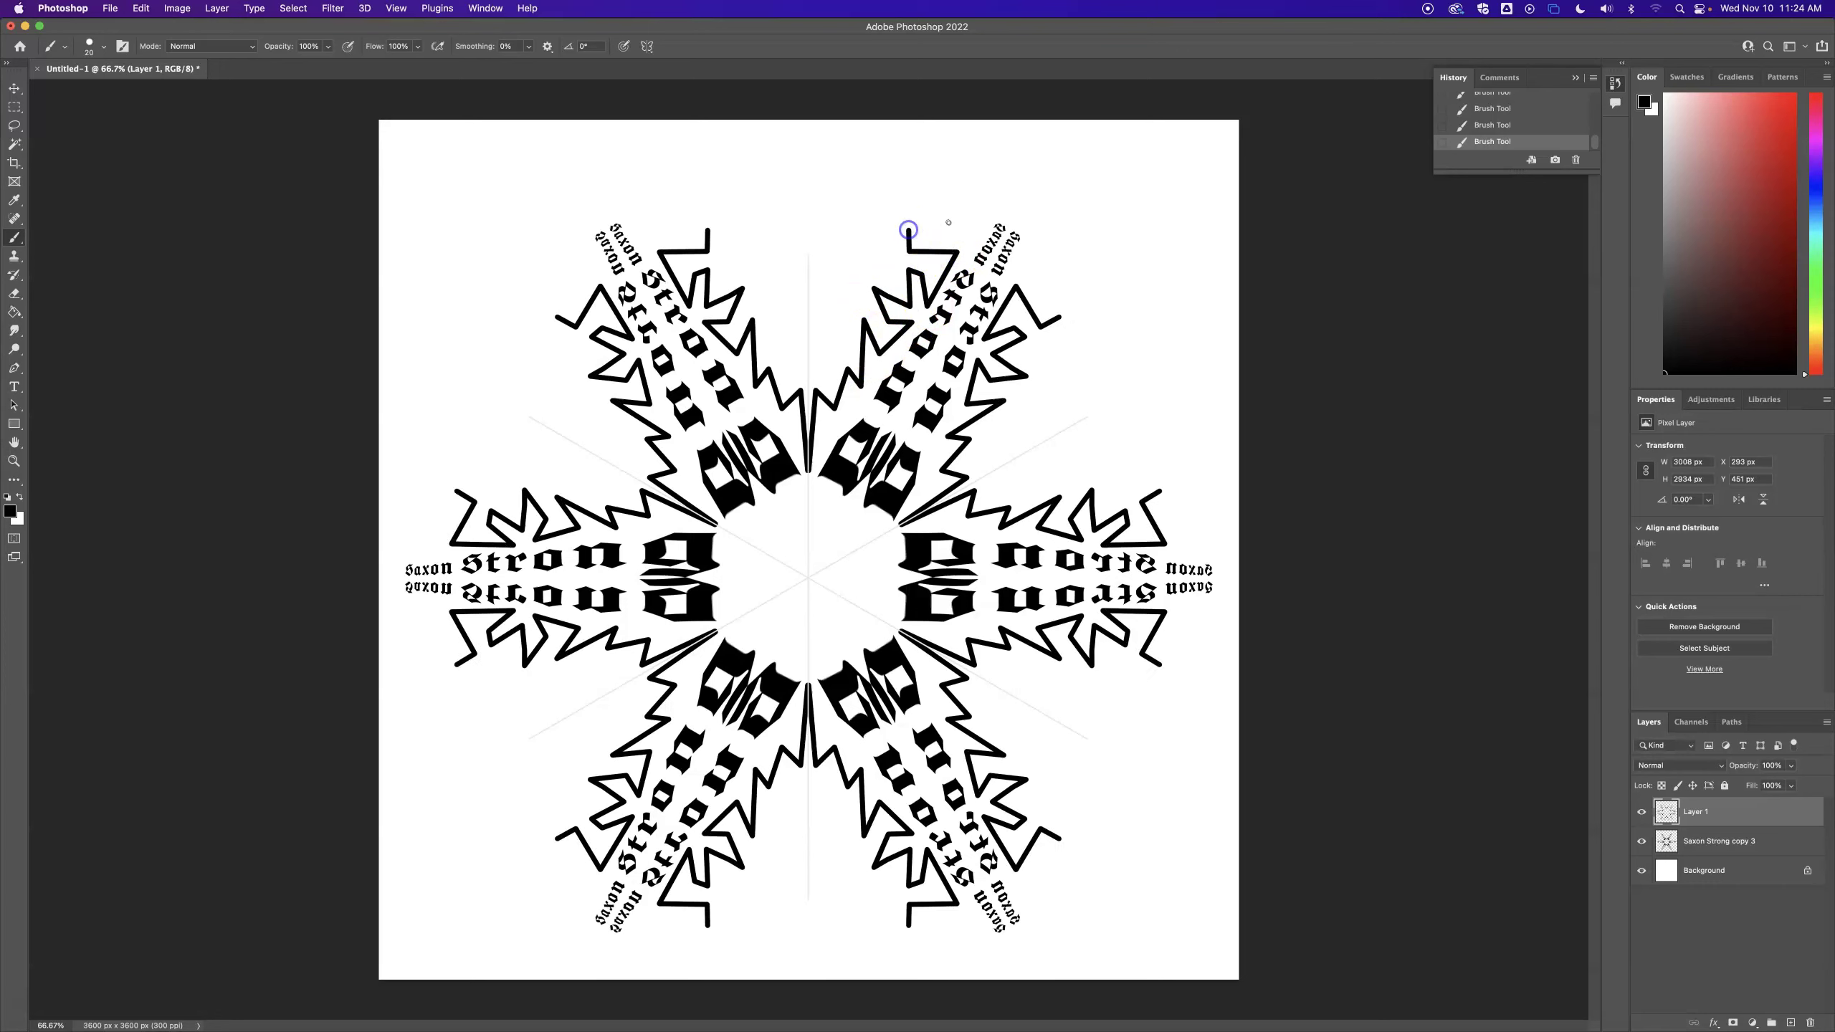
pyautogui.keyDown('shift'); pyautogui.click(950, 228); pyautogui.keyUp('shift')
pyautogui.keyDown('shift'); pyautogui.click(974, 239); pyautogui.keyUp('shift')
pyautogui.keyDown('shift'); pyautogui.click(945, 212); pyautogui.keyUp('shift')
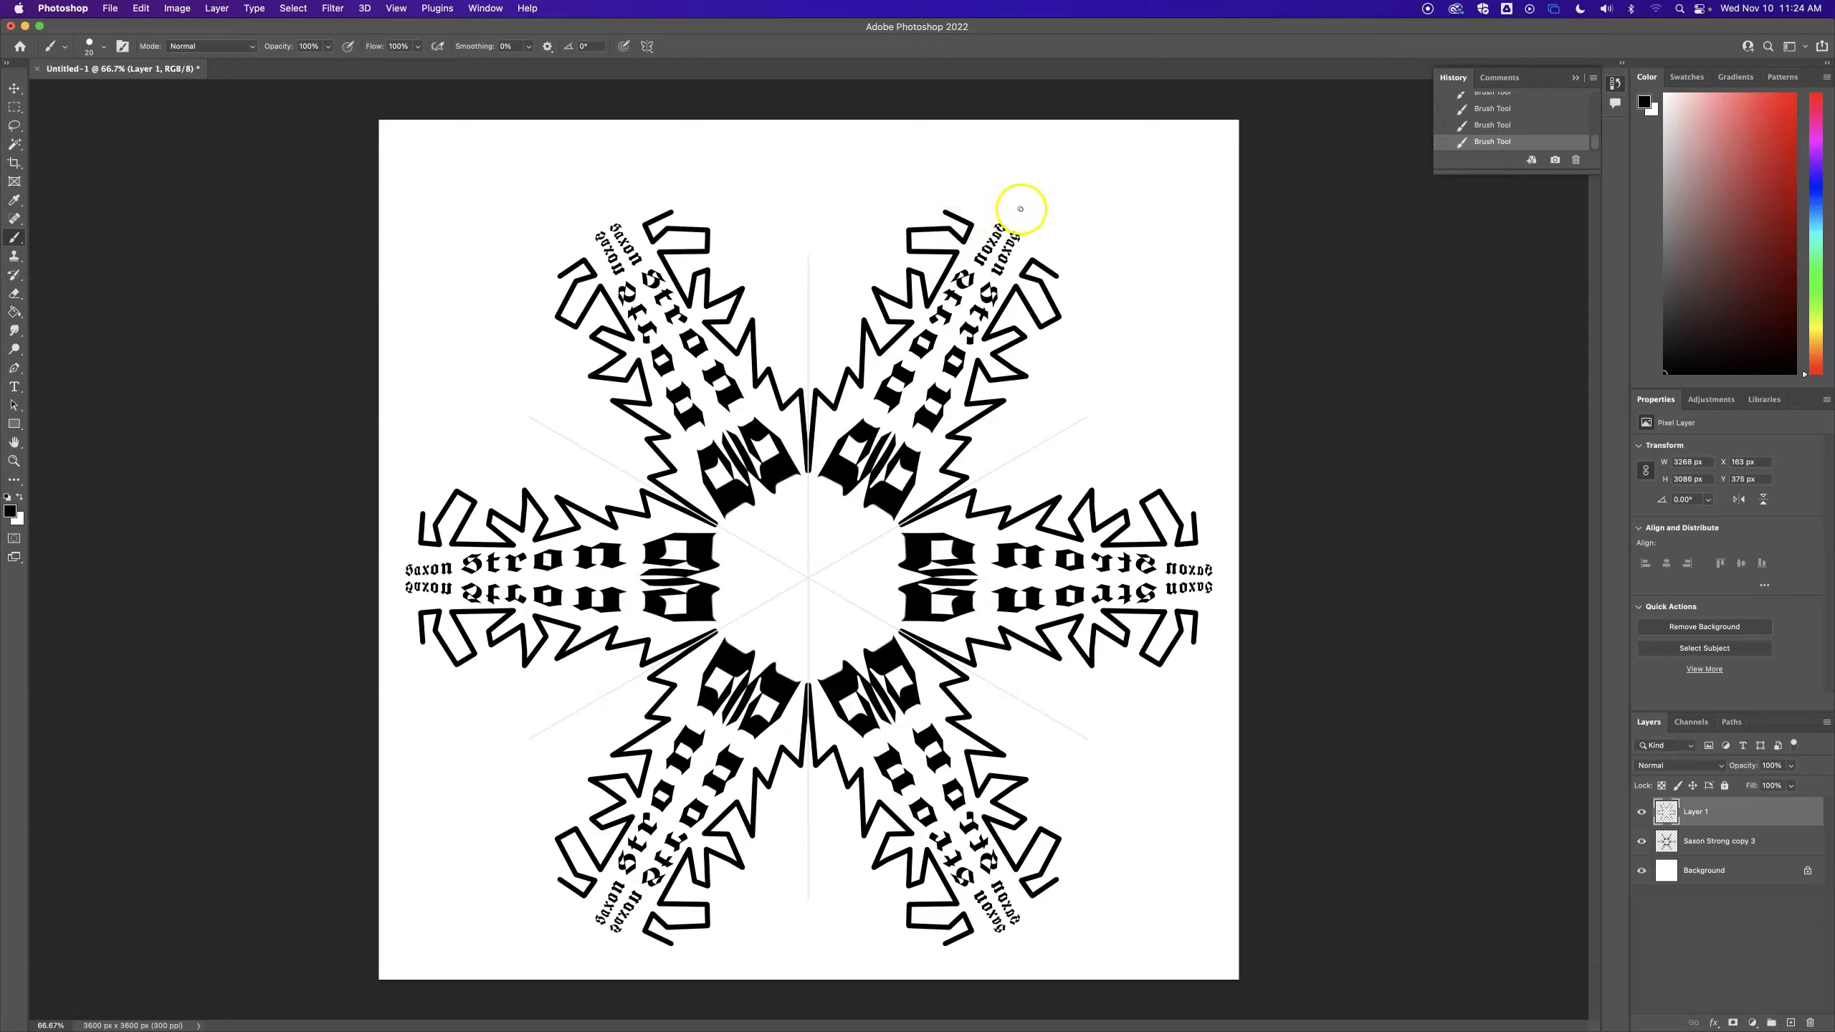
pyautogui.keyDown('shift'); pyautogui.click(1023, 208); pyautogui.keyUp('shift')
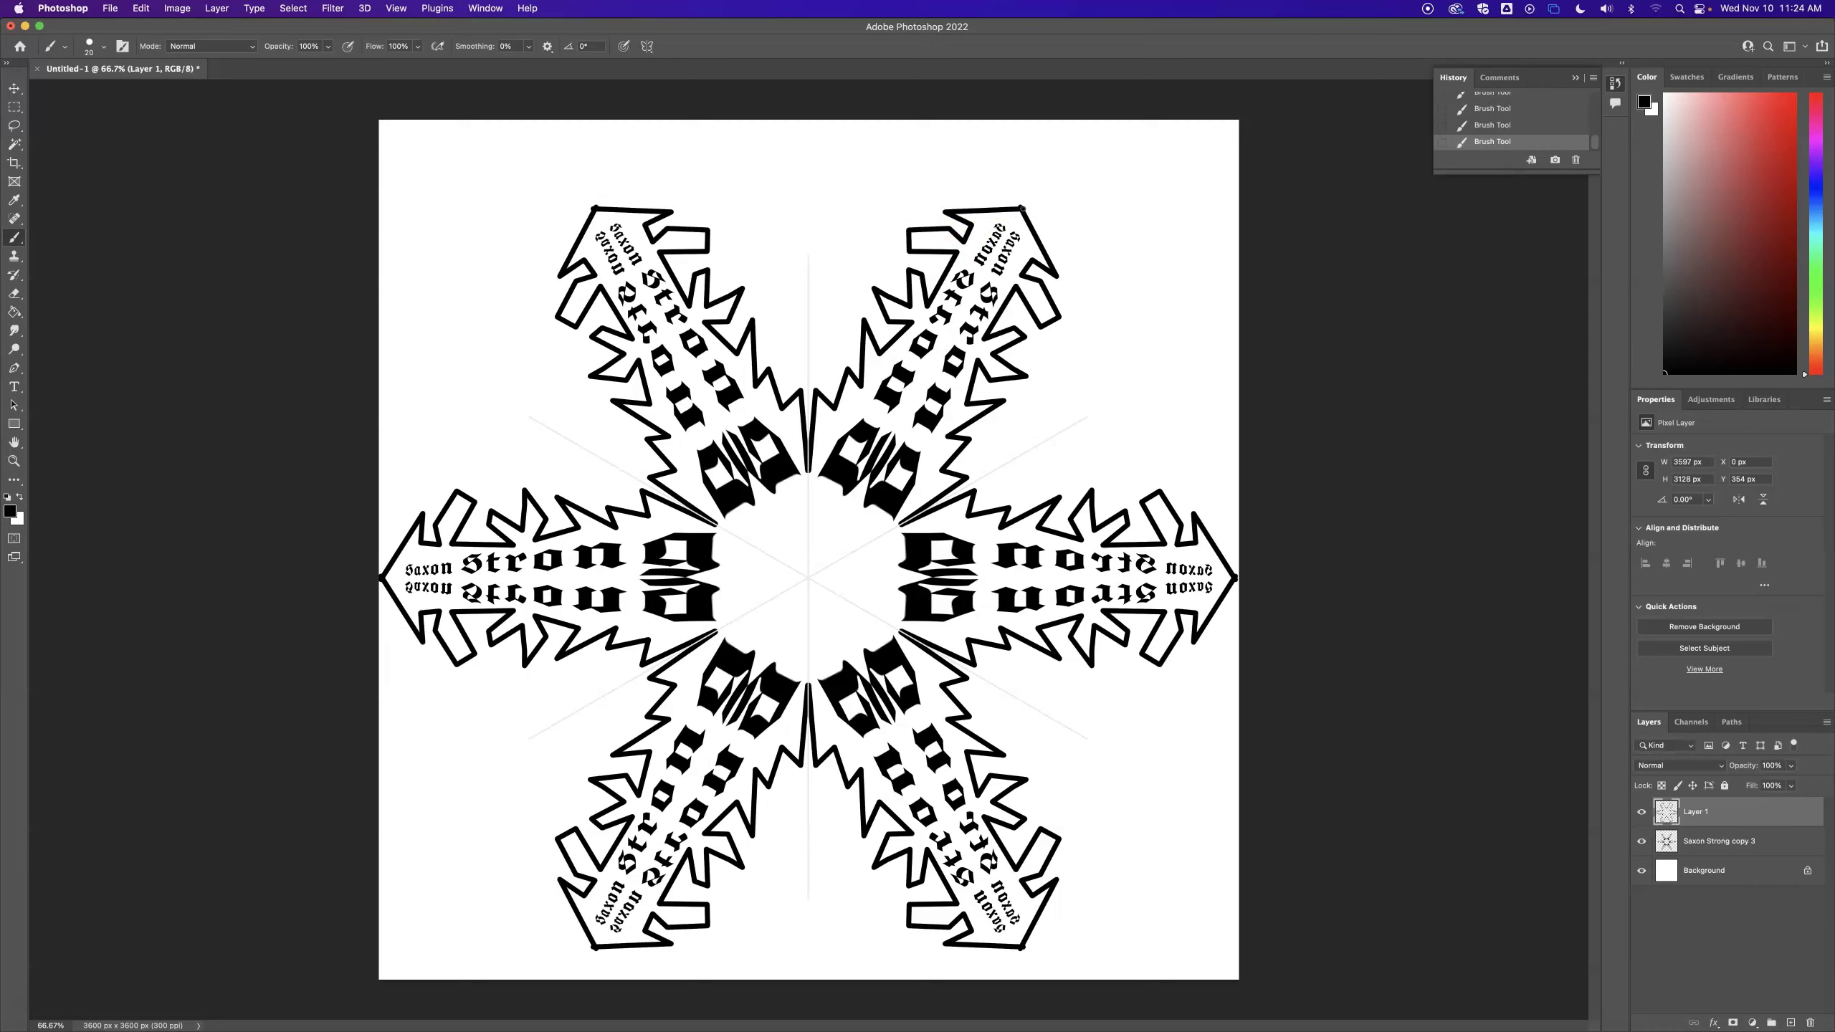
pyautogui.press('super+z')
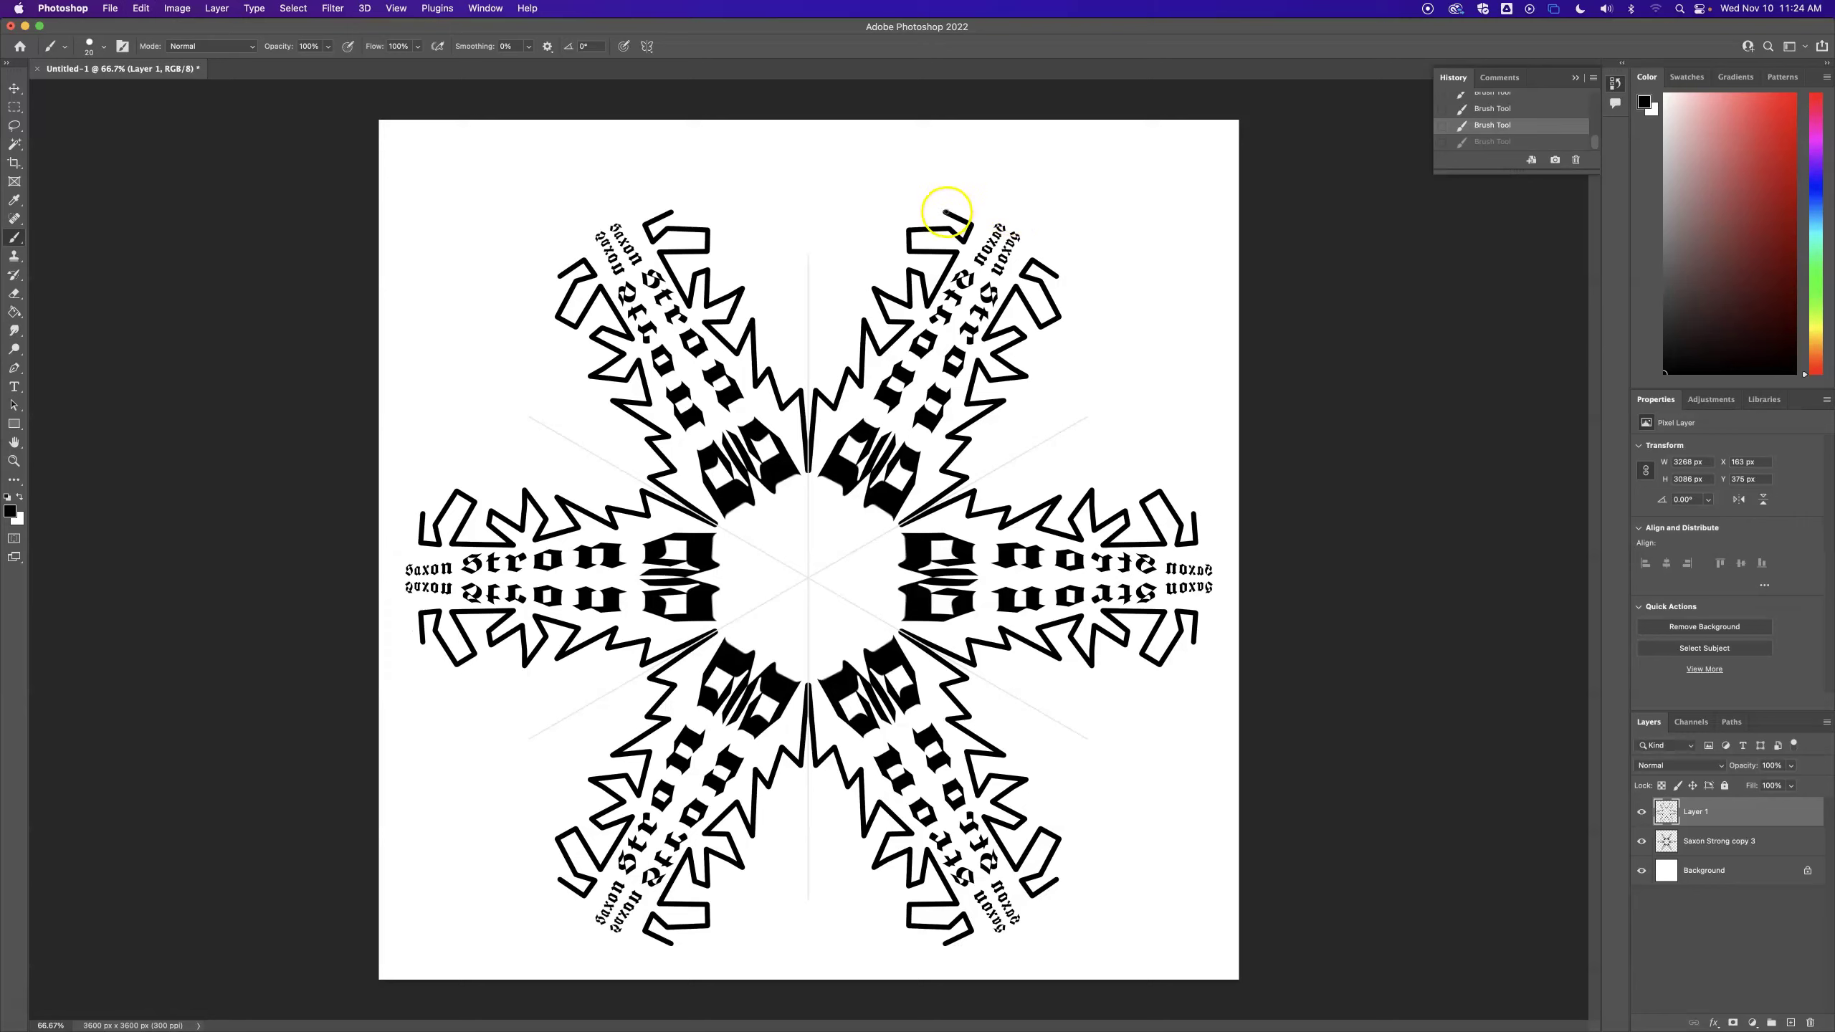
pyautogui.click(947, 211)
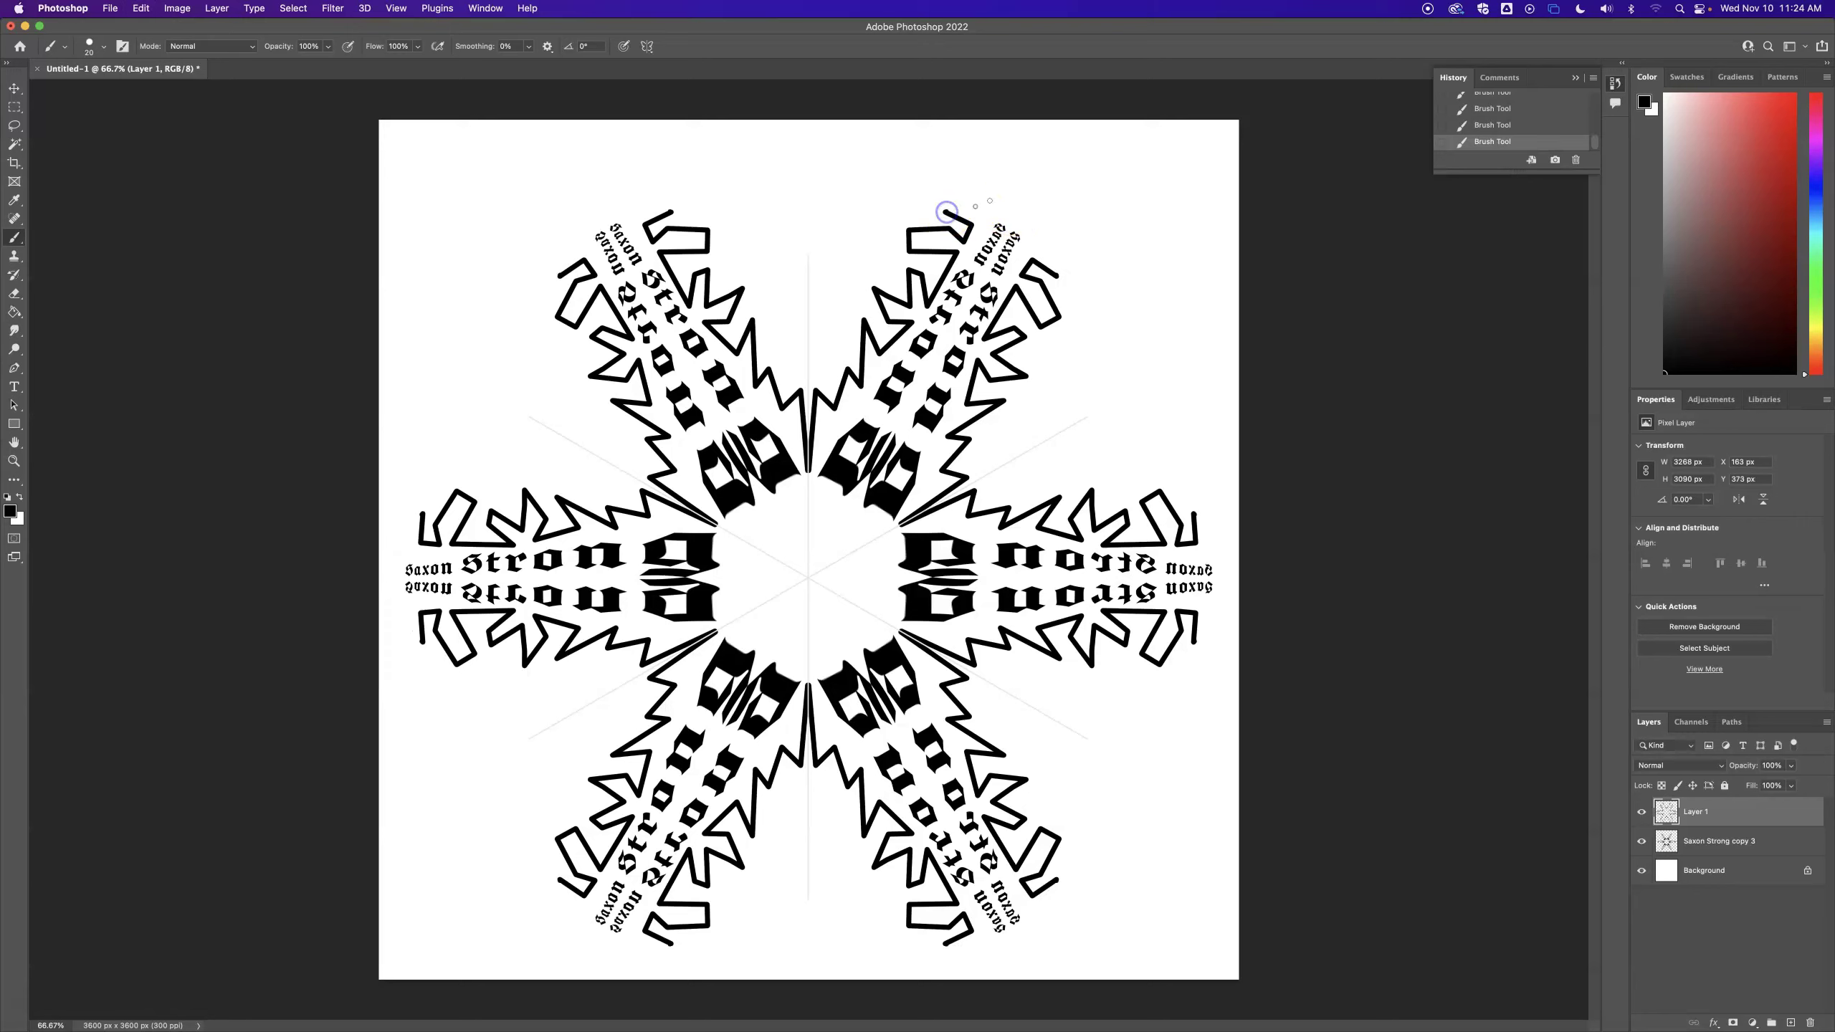
pyautogui.keyDown('shift'); pyautogui.click(1020, 202); pyautogui.keyUp('shift')
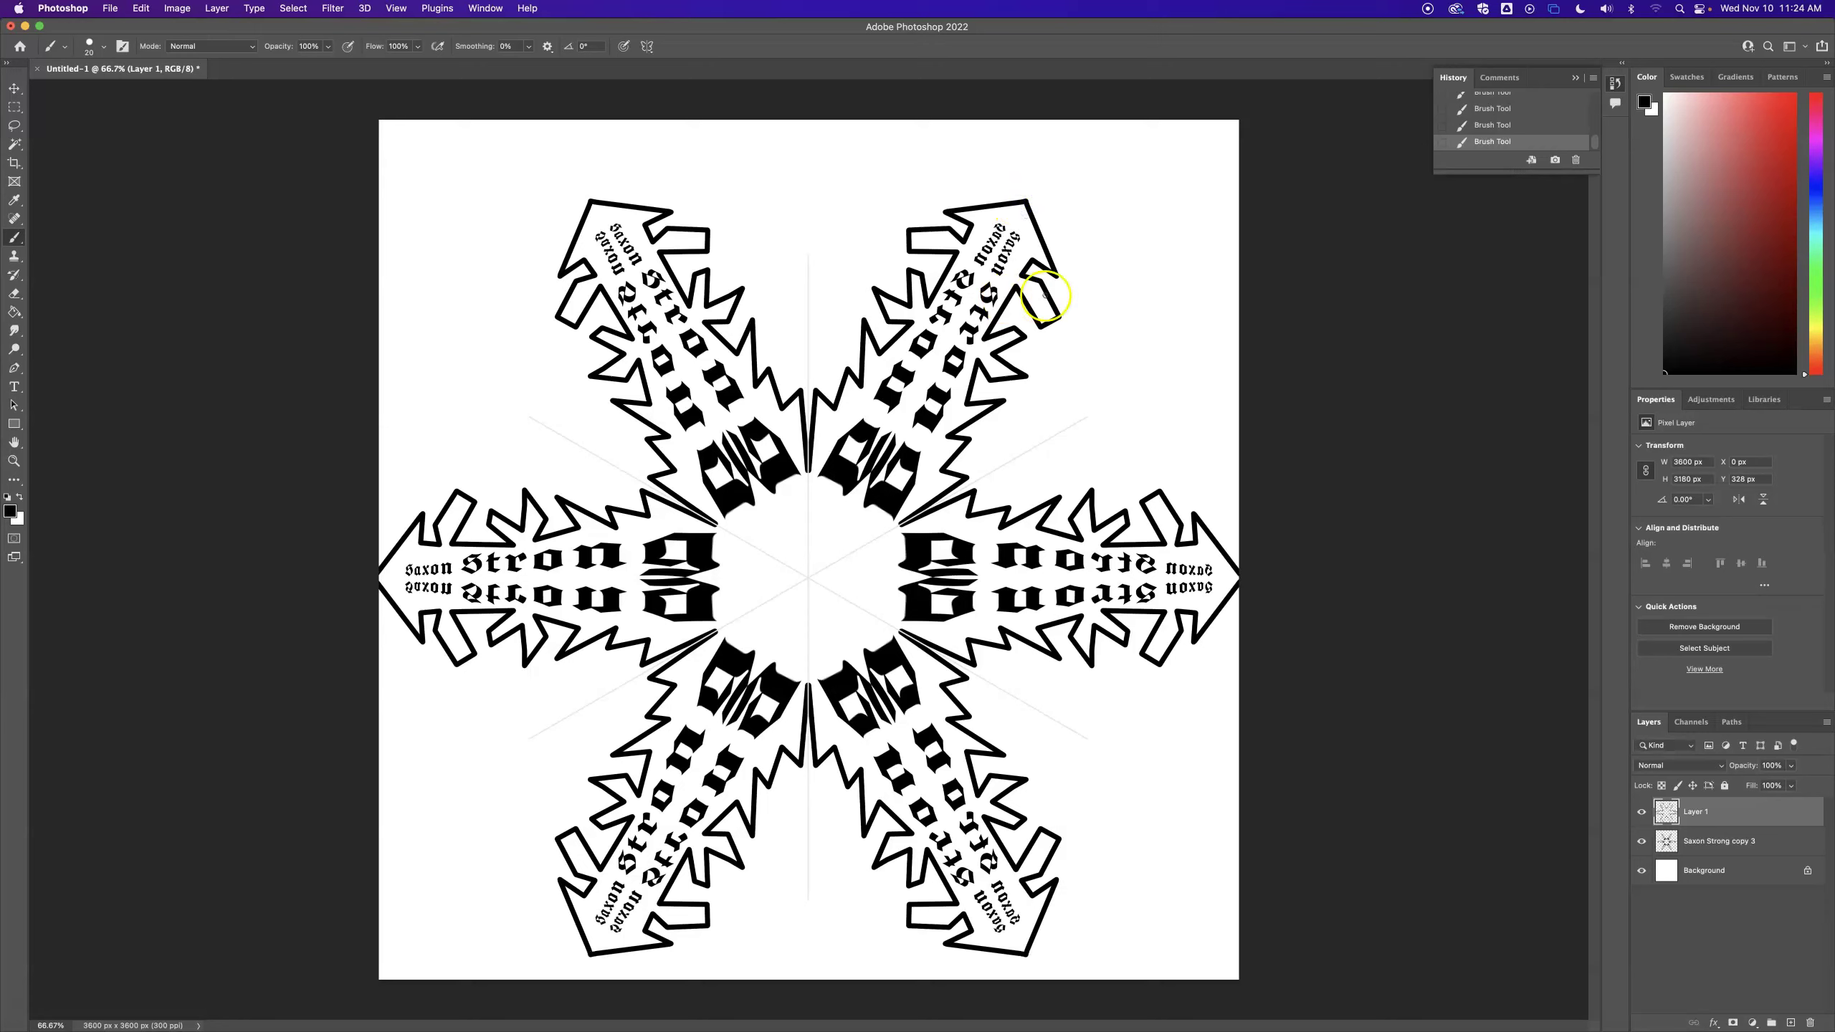
# Step: Draw a zigzag ring around the centre, undoing the stray stroke into the middle
pyautogui.click(815, 504)
pyautogui.keyDown('shift'); pyautogui.click(770, 525); pyautogui.keyUp('shift')
pyautogui.keyDown('shift'); pyautogui.click(788, 541); pyautogui.keyUp('shift')
pyautogui.keyDown('shift'); pyautogui.click(807, 575); pyautogui.keyUp('shift')
pyautogui.press('super+z')
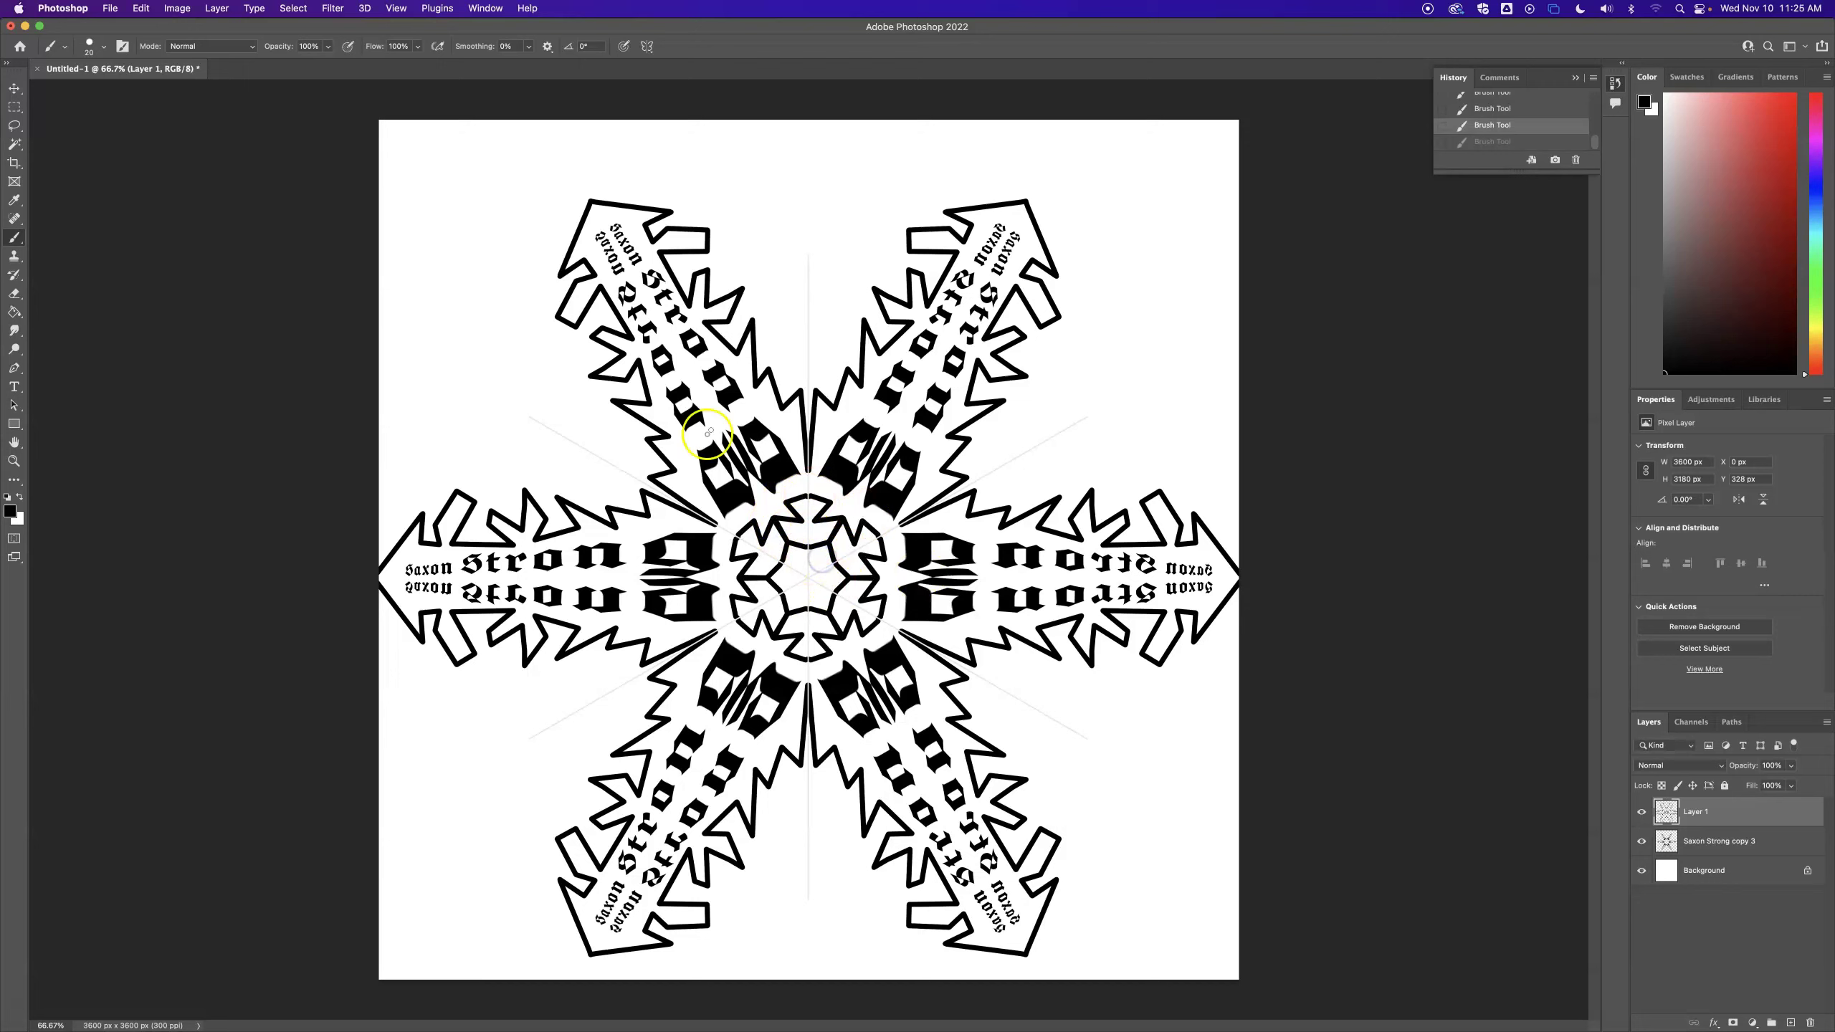
# Step: Show Saxon Strong copy 3, move it above Layer 1, and select Background
pyautogui.click(1642, 841)
pyautogui.moveTo(1695, 846); pyautogui.dragTo(1700, 802)
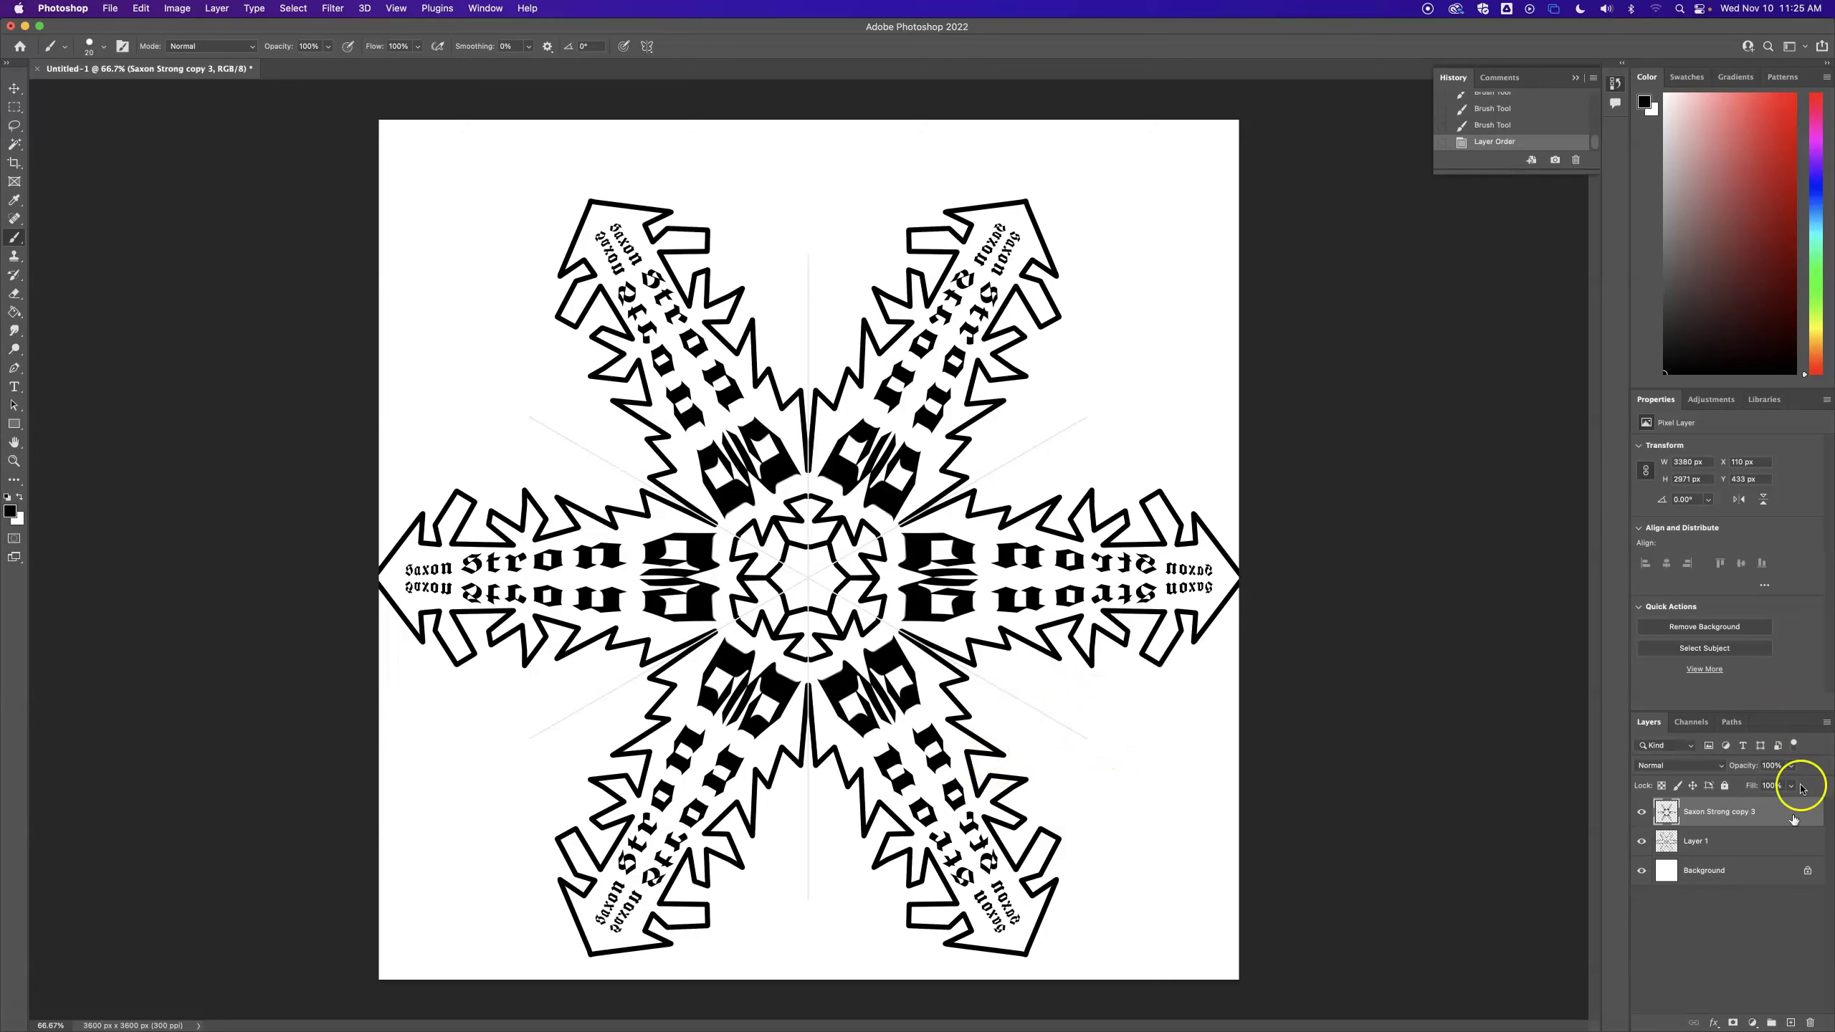
pyautogui.click(1668, 872)
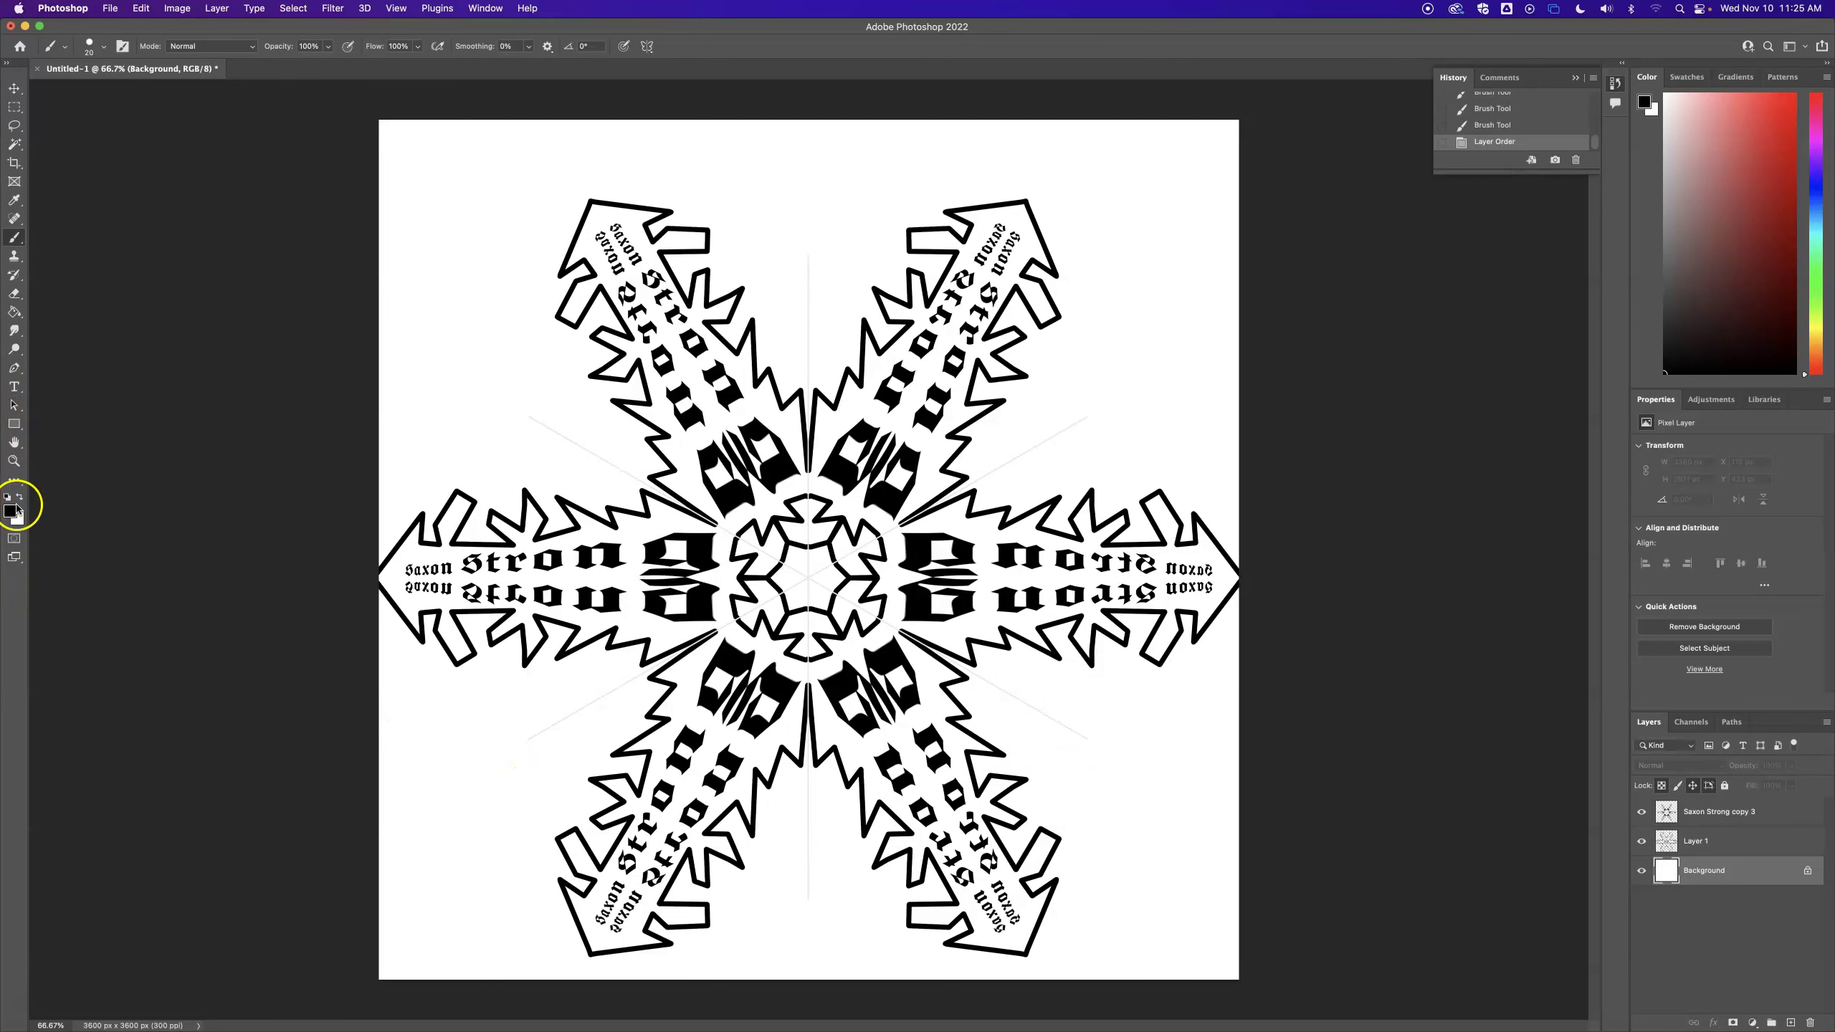
# Step: Fill the Background layer with light blue 8ba9d2 using the Paint Bucket
pyautogui.press('i')
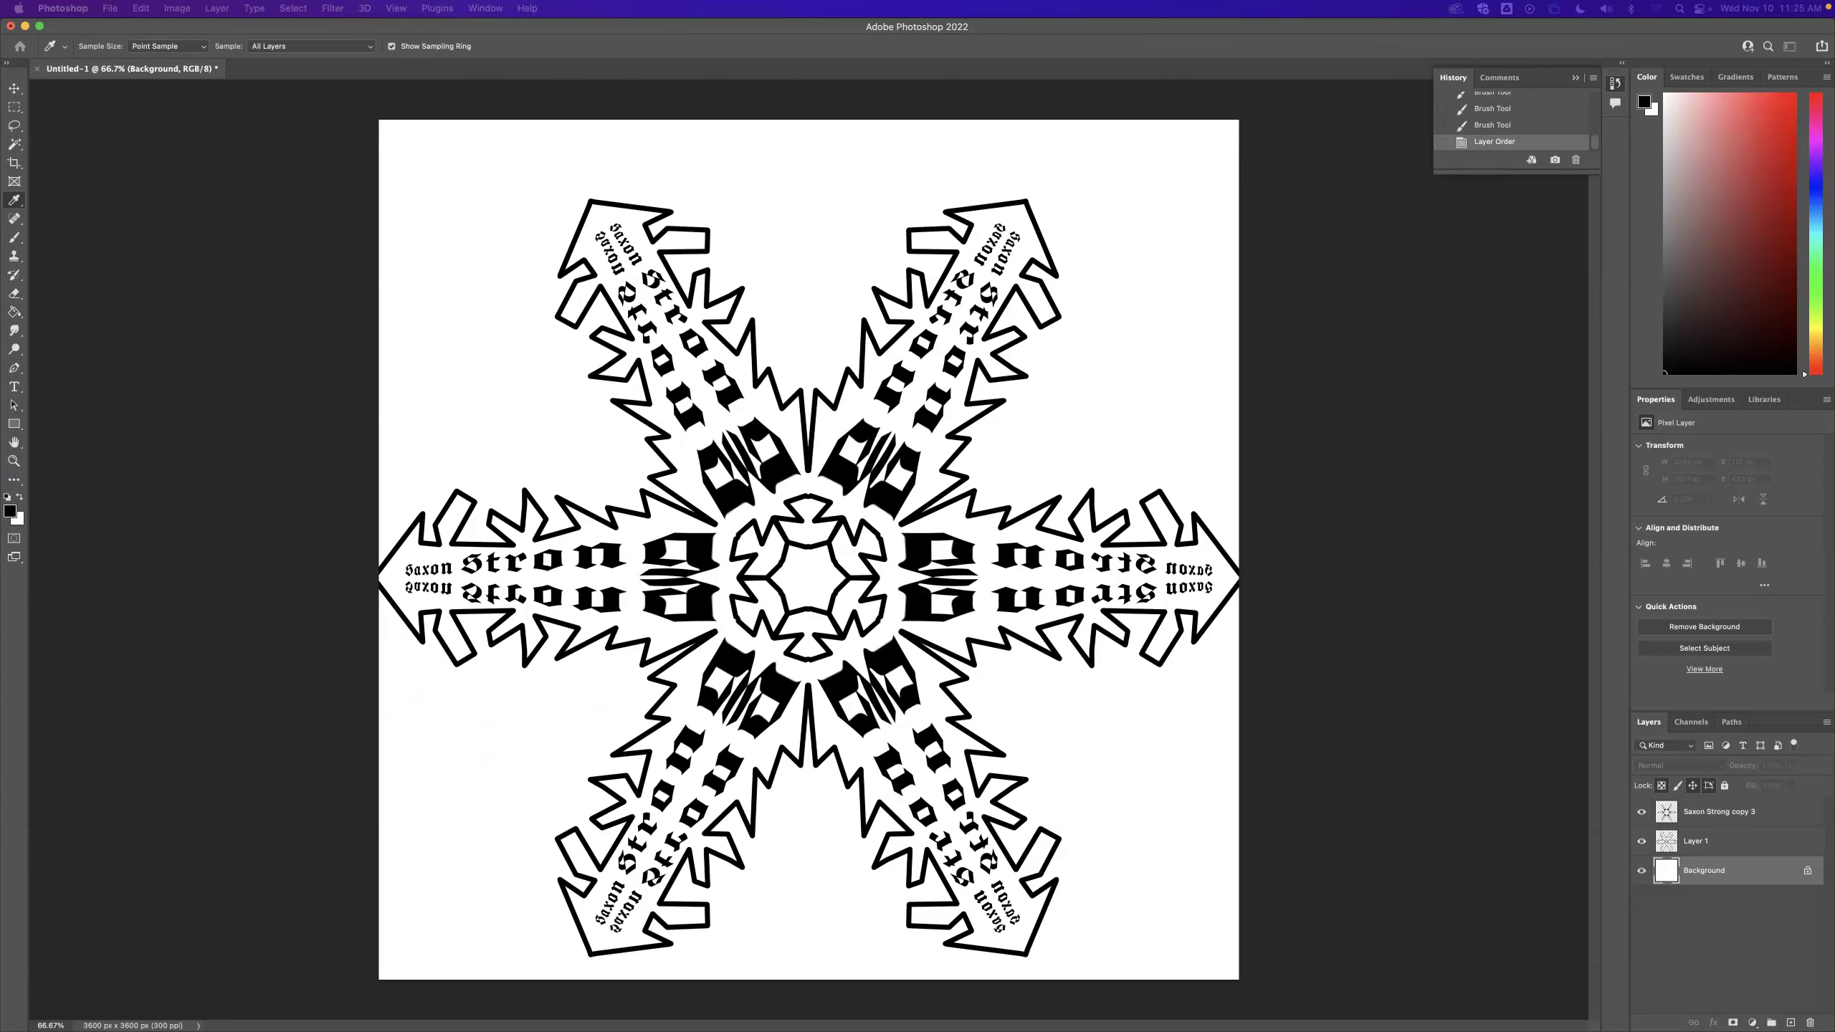
pyautogui.click(1645, 102)
pyautogui.click(1164, 283)
pyautogui.click(1023, 237)
pyautogui.click(1305, 205)
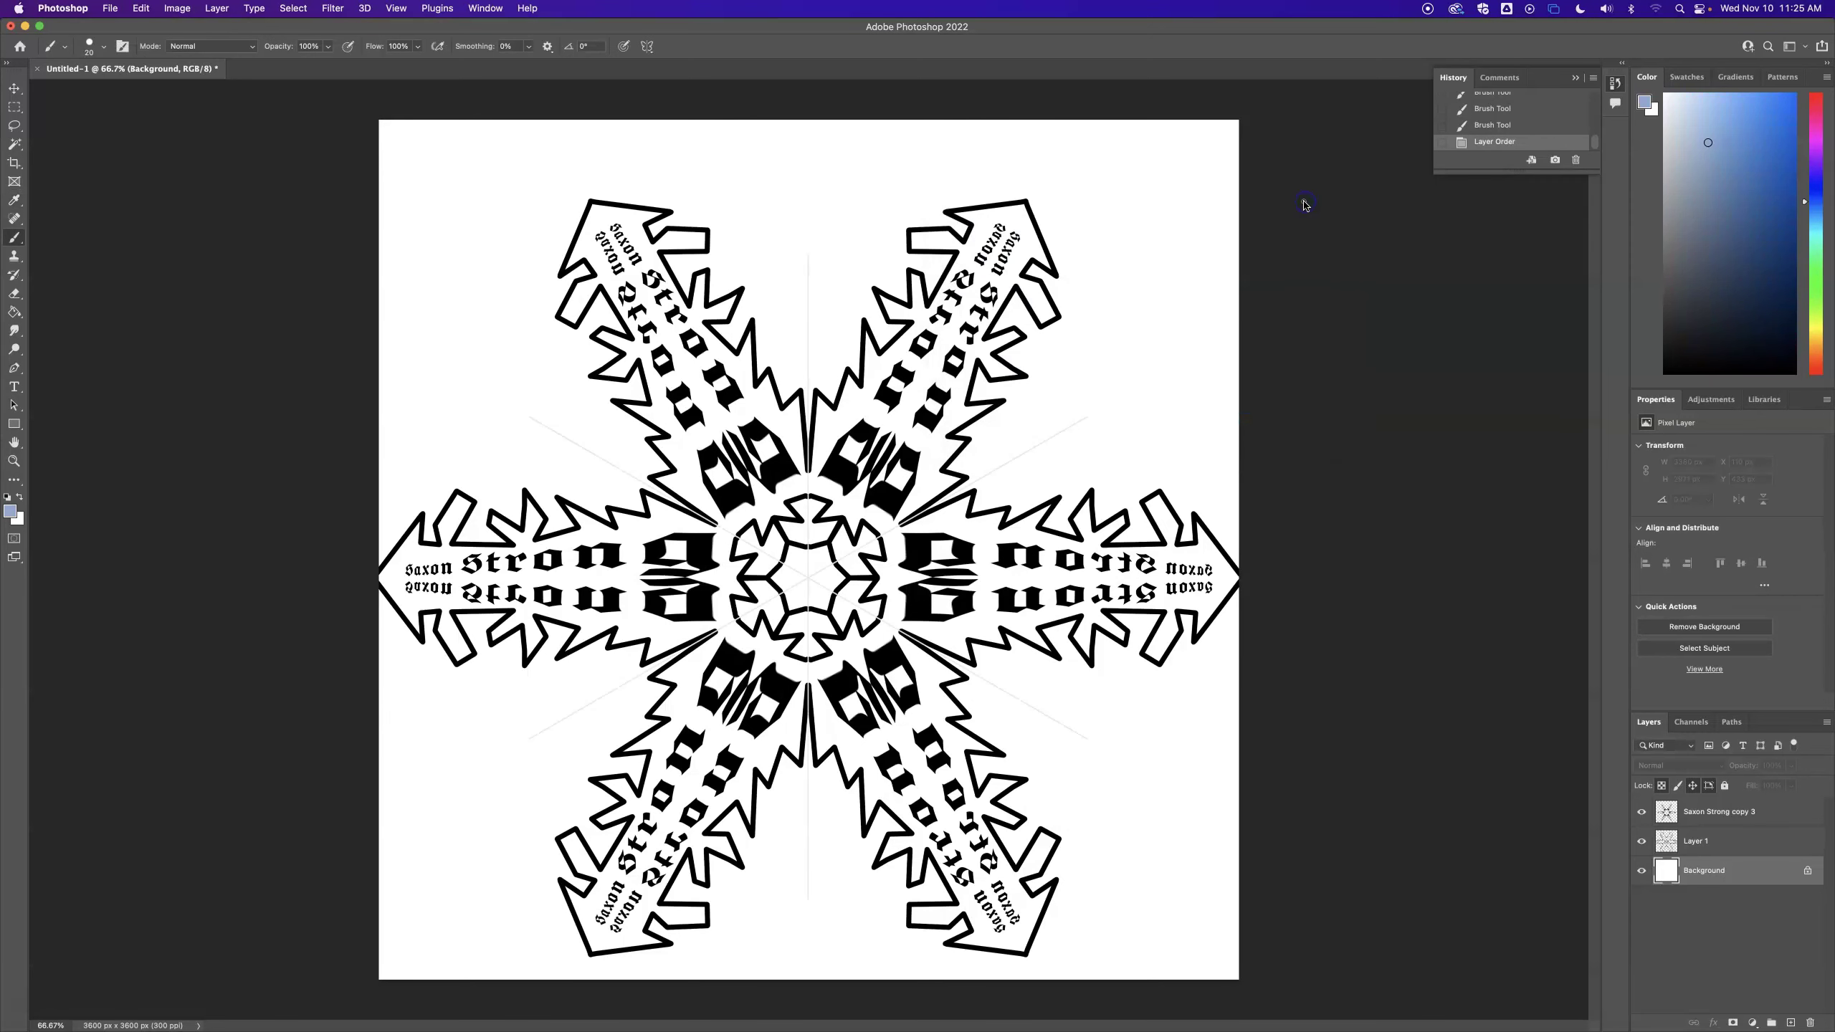
pyautogui.press('b')
pyautogui.click(14, 314)
pyautogui.click(763, 204)
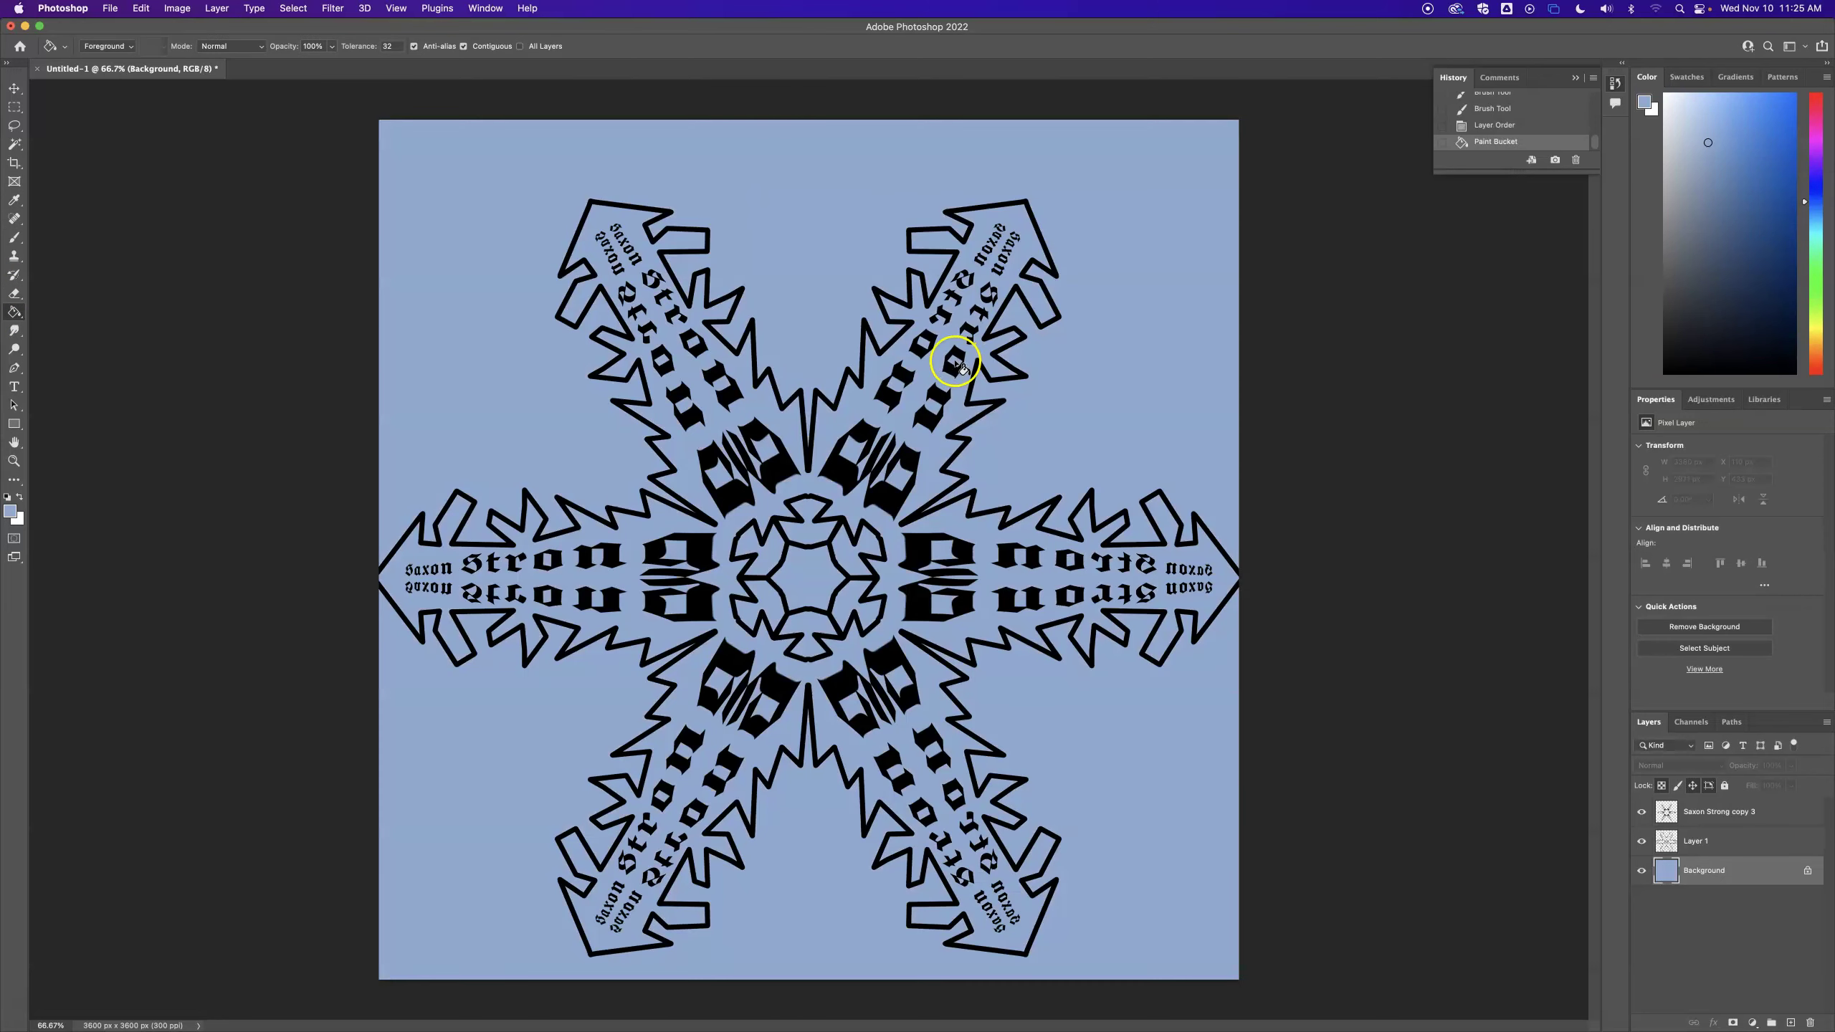
# Step: Fill the snowflake interior on Layer 1 with muted purple b183b9 using the Paint Bucket
pyautogui.click(1677, 848)
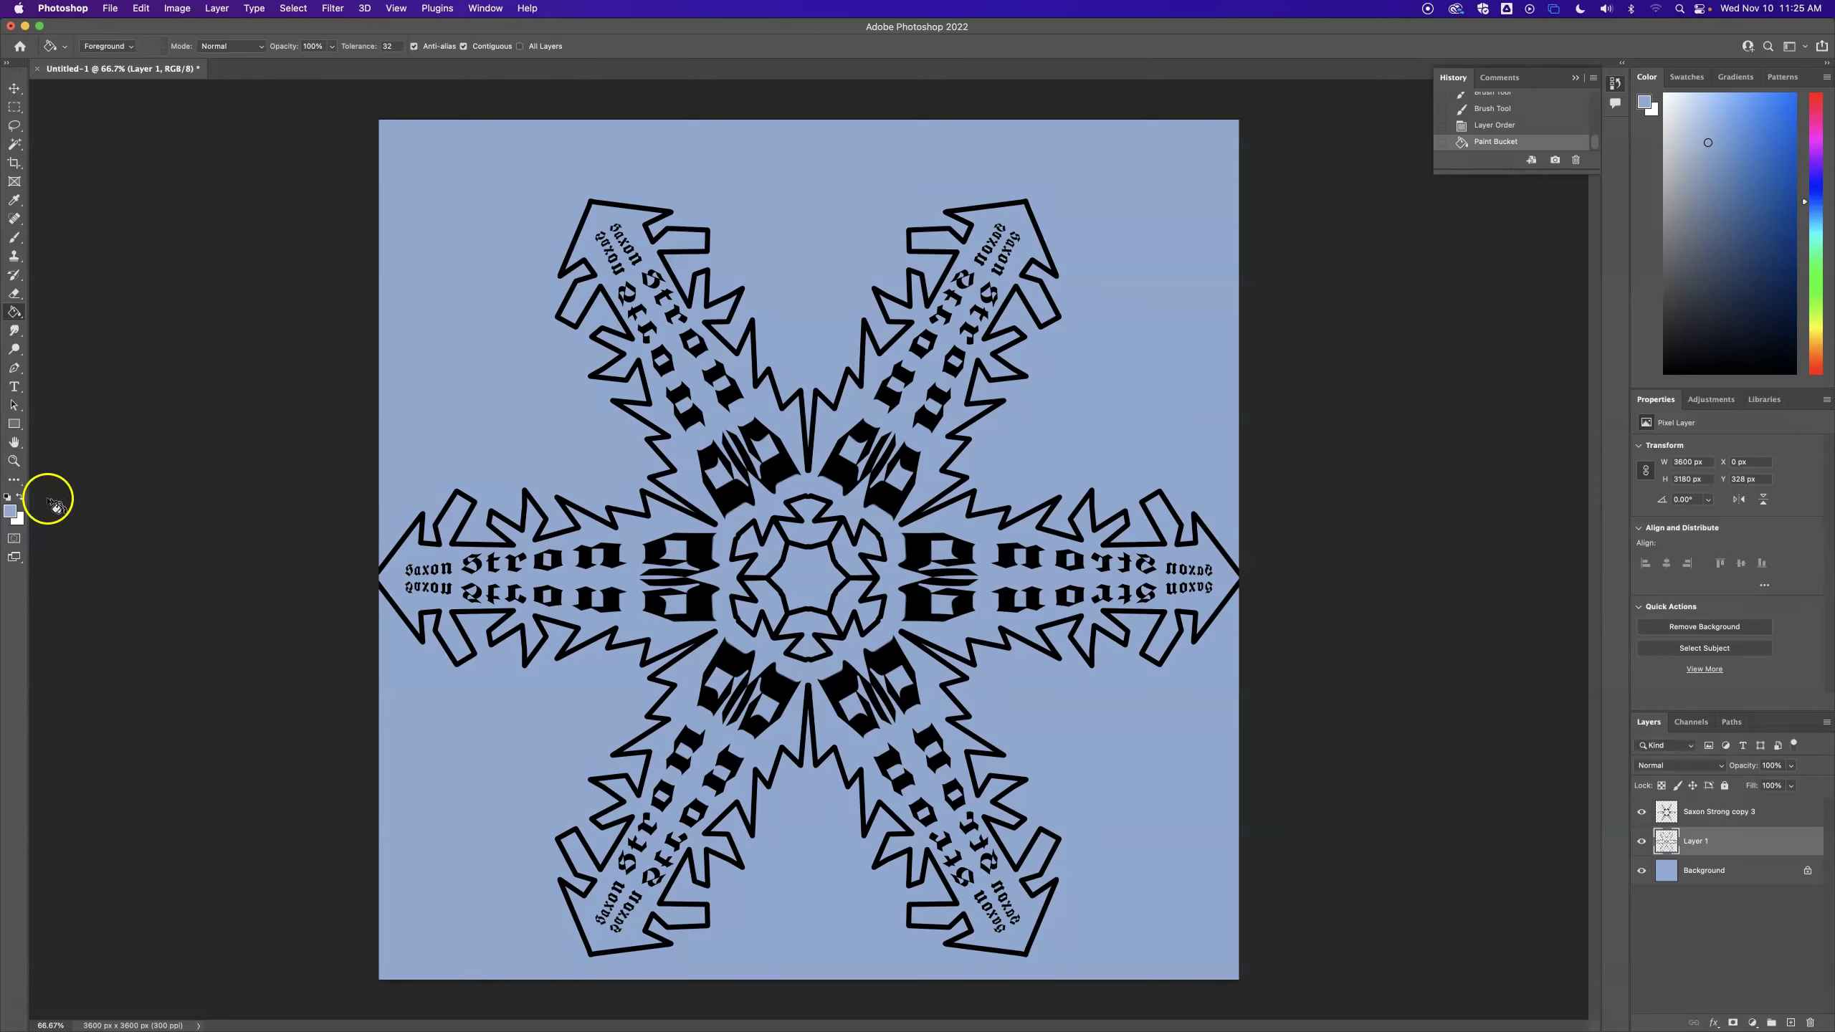
pyautogui.click(10, 510)
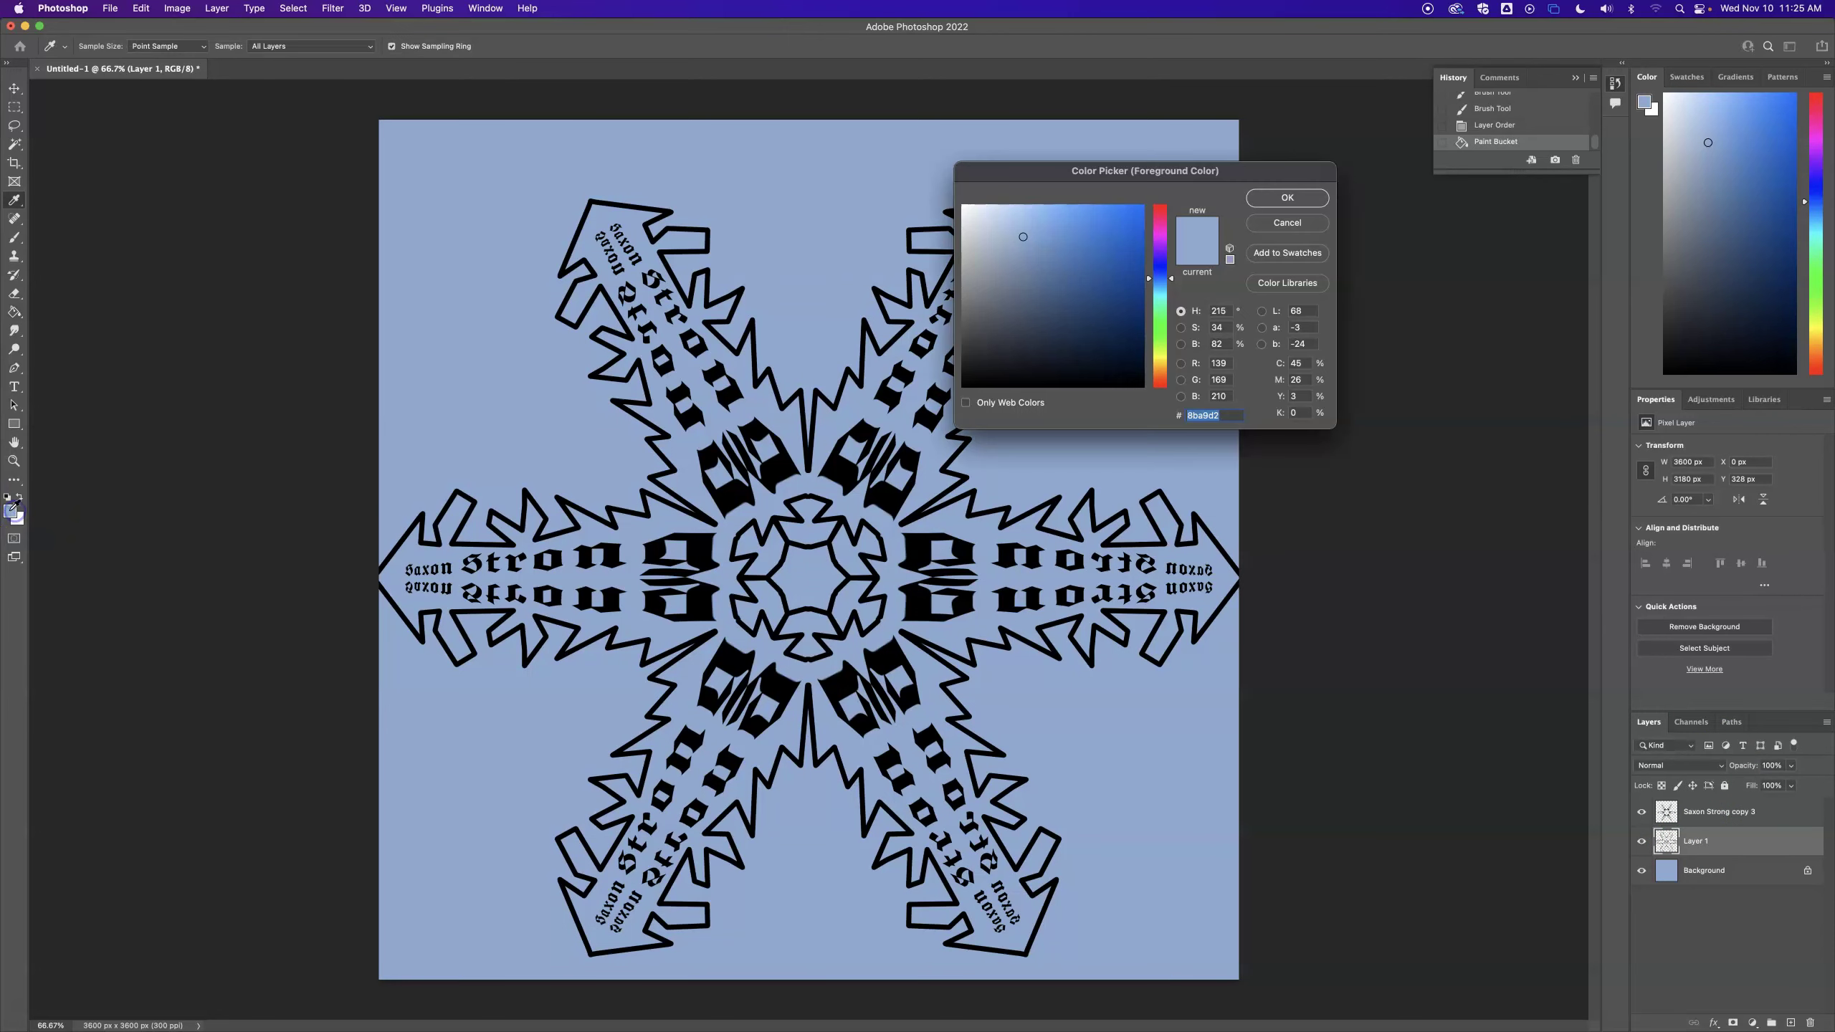
pyautogui.click(1165, 241)
pyautogui.moveTo(1119, 231)
pyautogui.mouseDown()
pyautogui.moveTo(1104, 211)
pyautogui.moveTo(1048, 280)
pyautogui.mouseUp()
pyautogui.click(1015, 255)
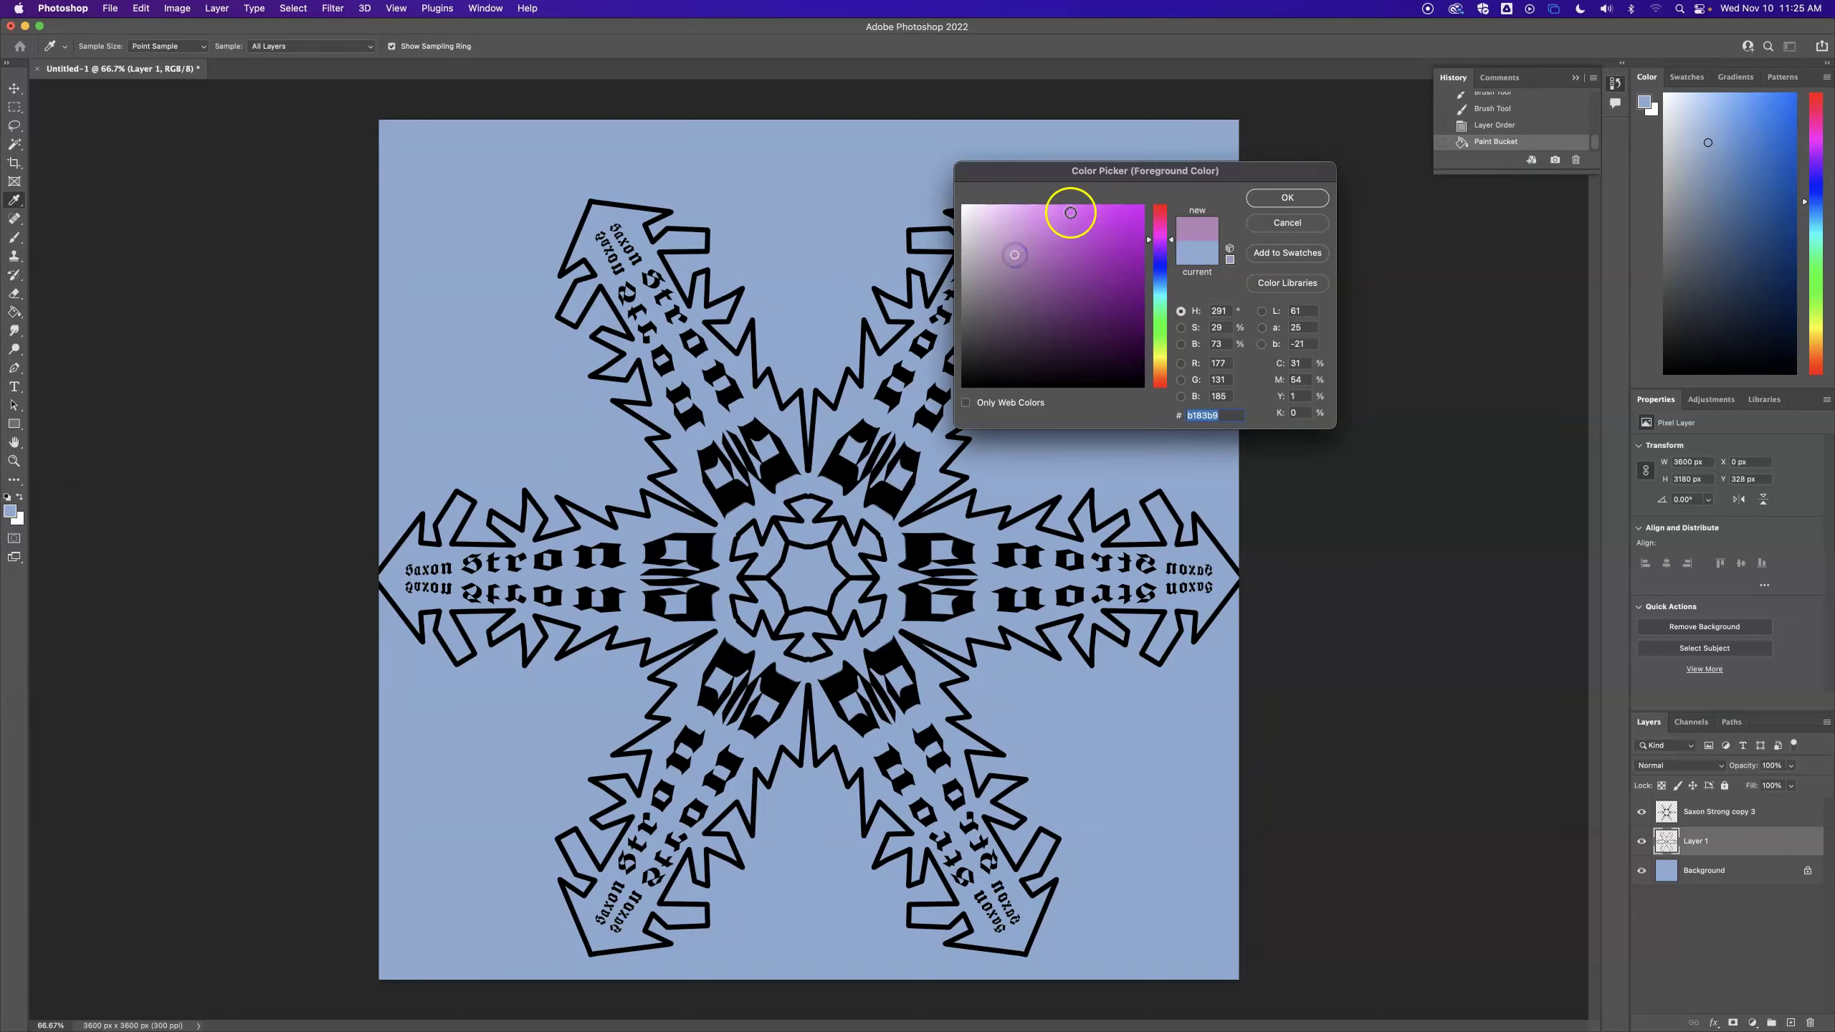
pyautogui.click(1288, 197)
pyautogui.press('g')
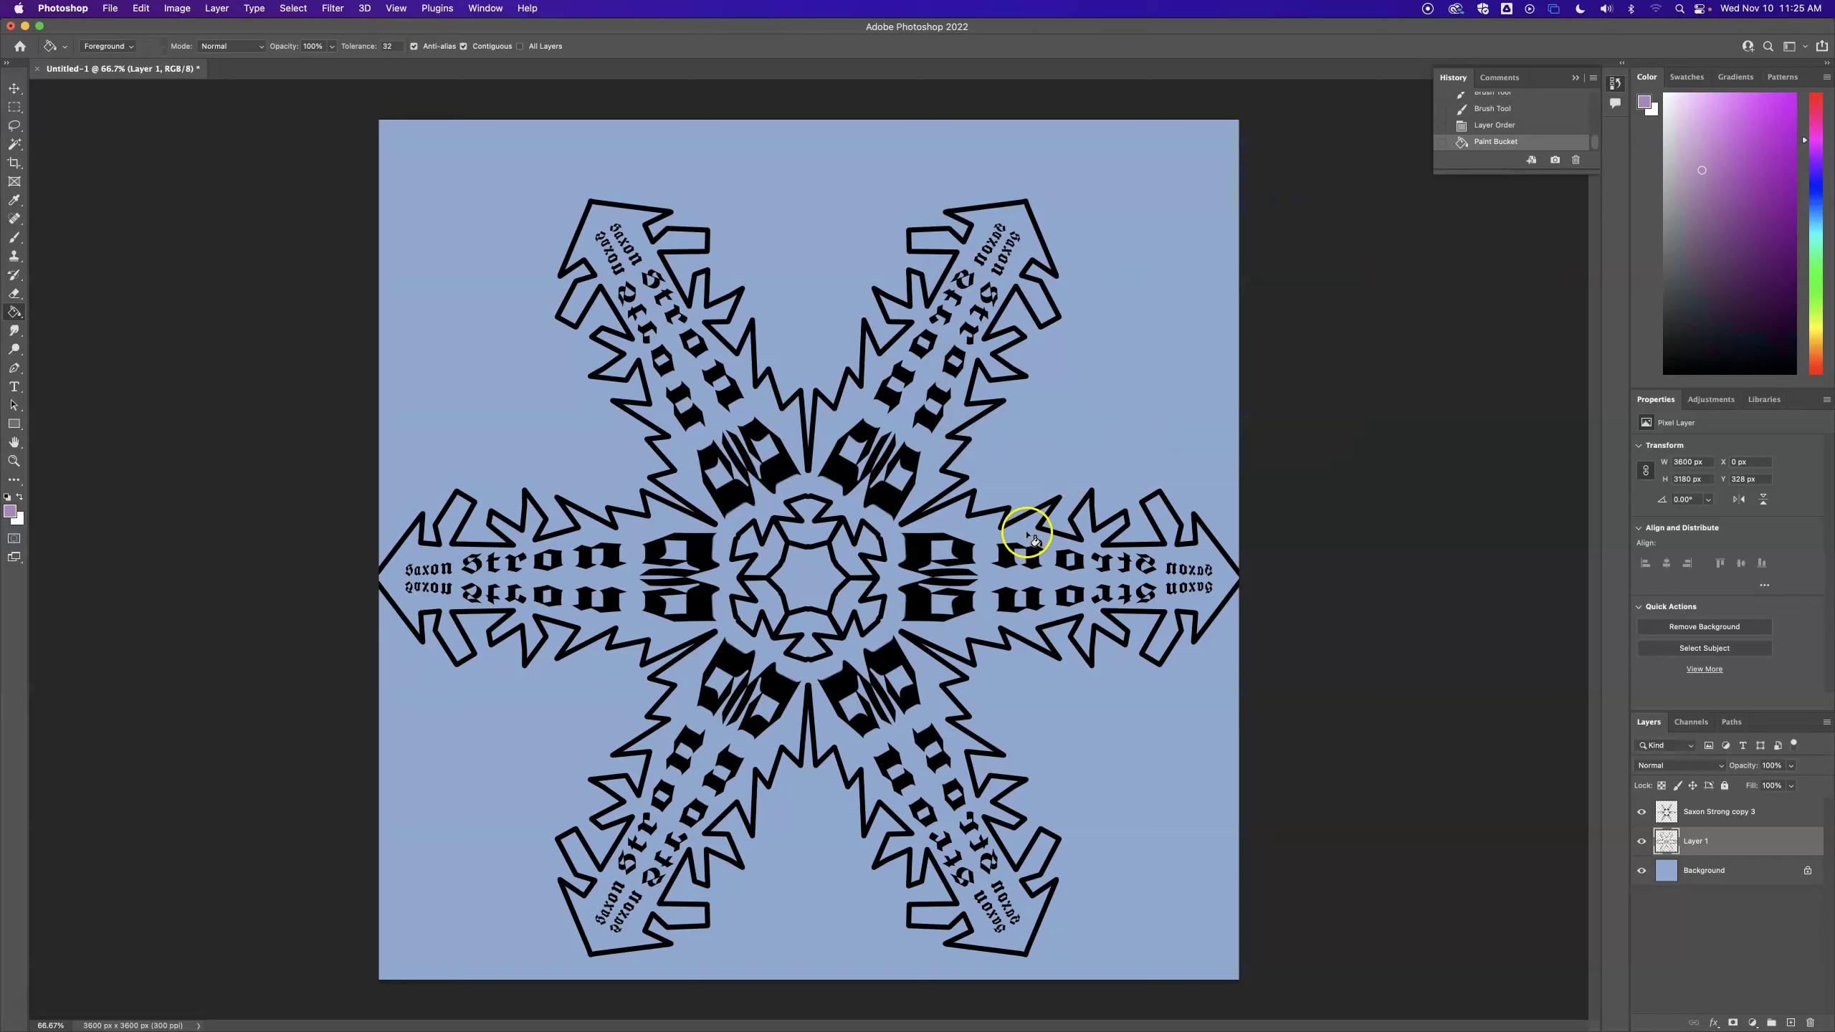
pyautogui.click(1027, 532)
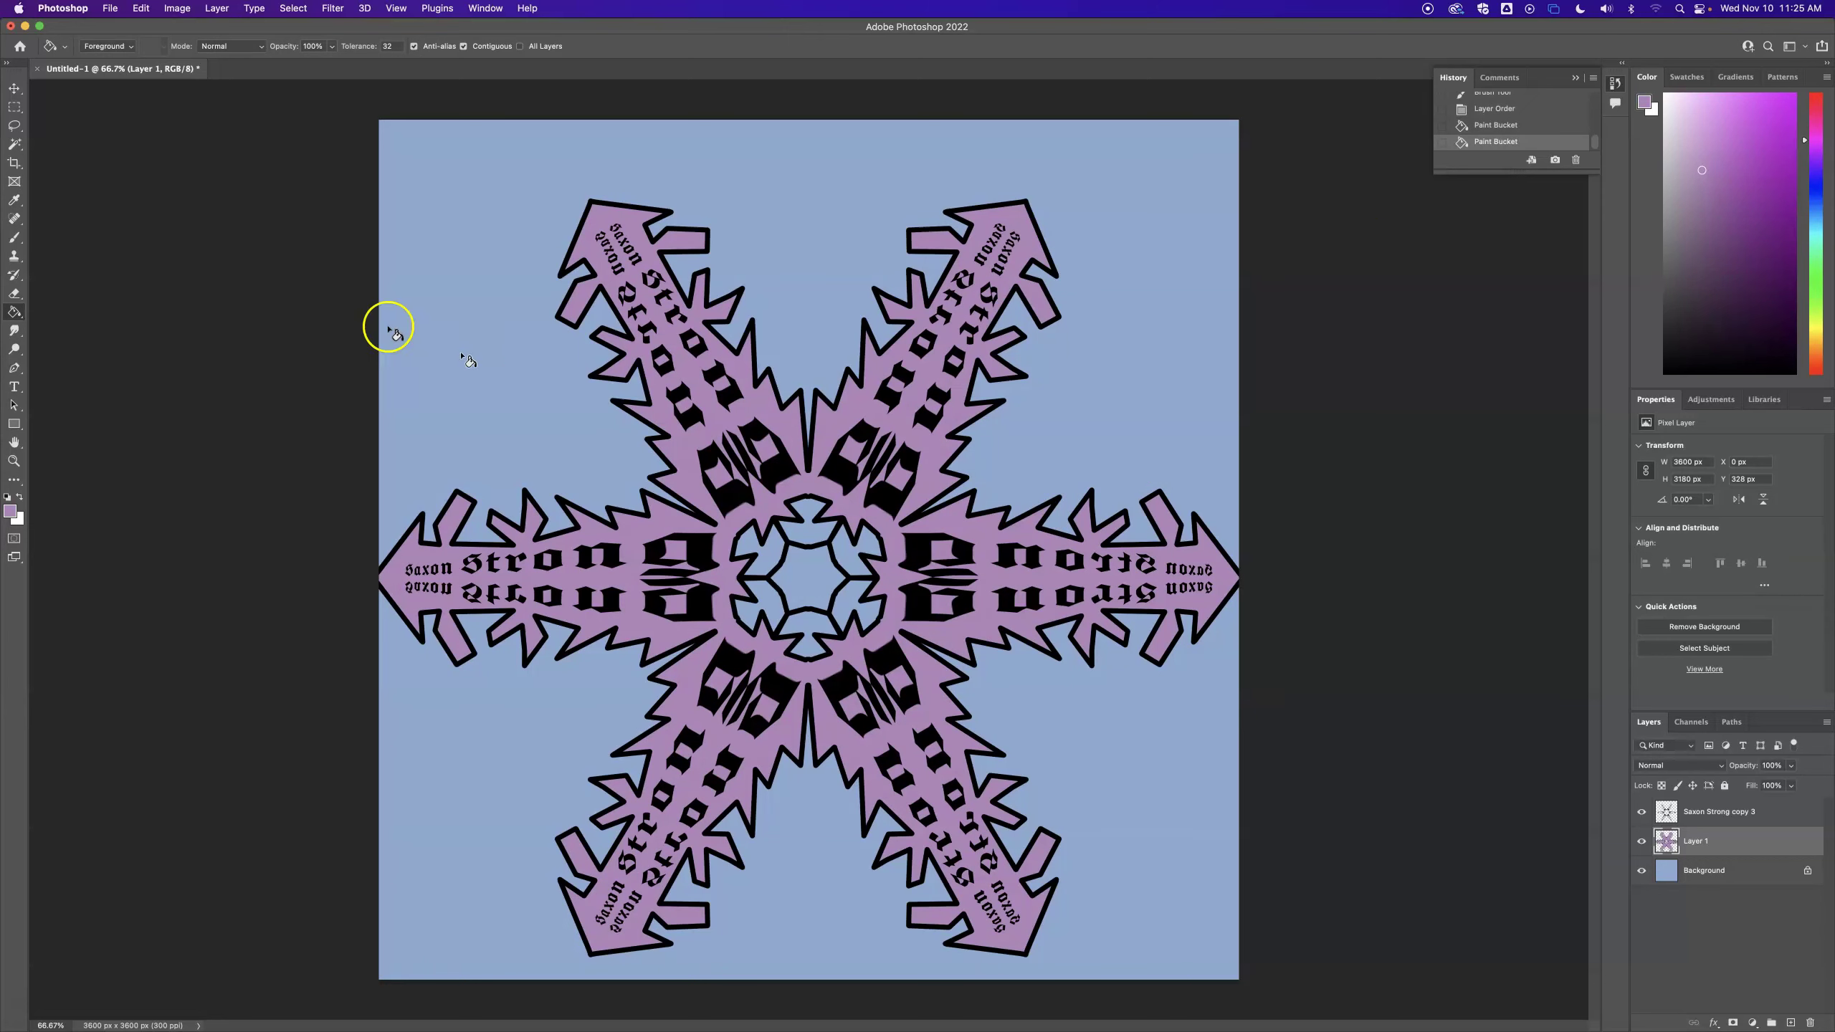
# Step: Add a Gradient Fill layer above Saxon Strong copy 3 with Radial style
pyautogui.click(1732, 815)
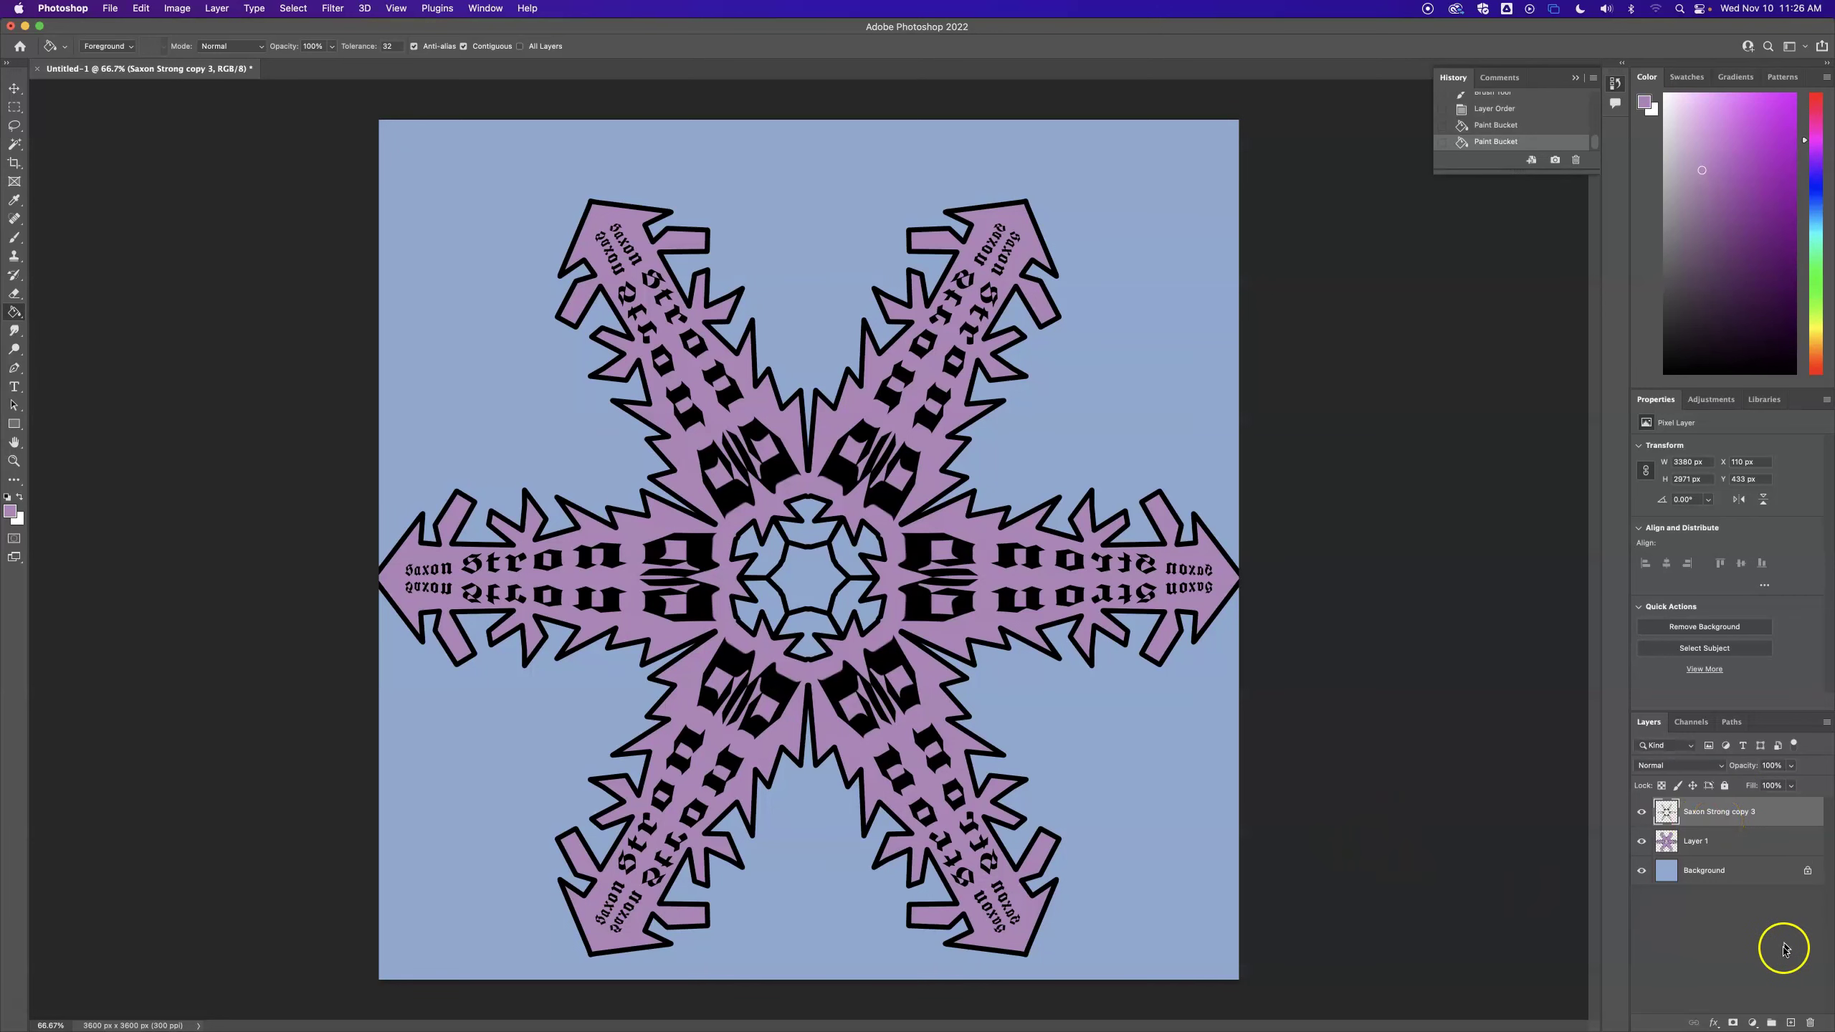
pyautogui.click(1752, 1023)
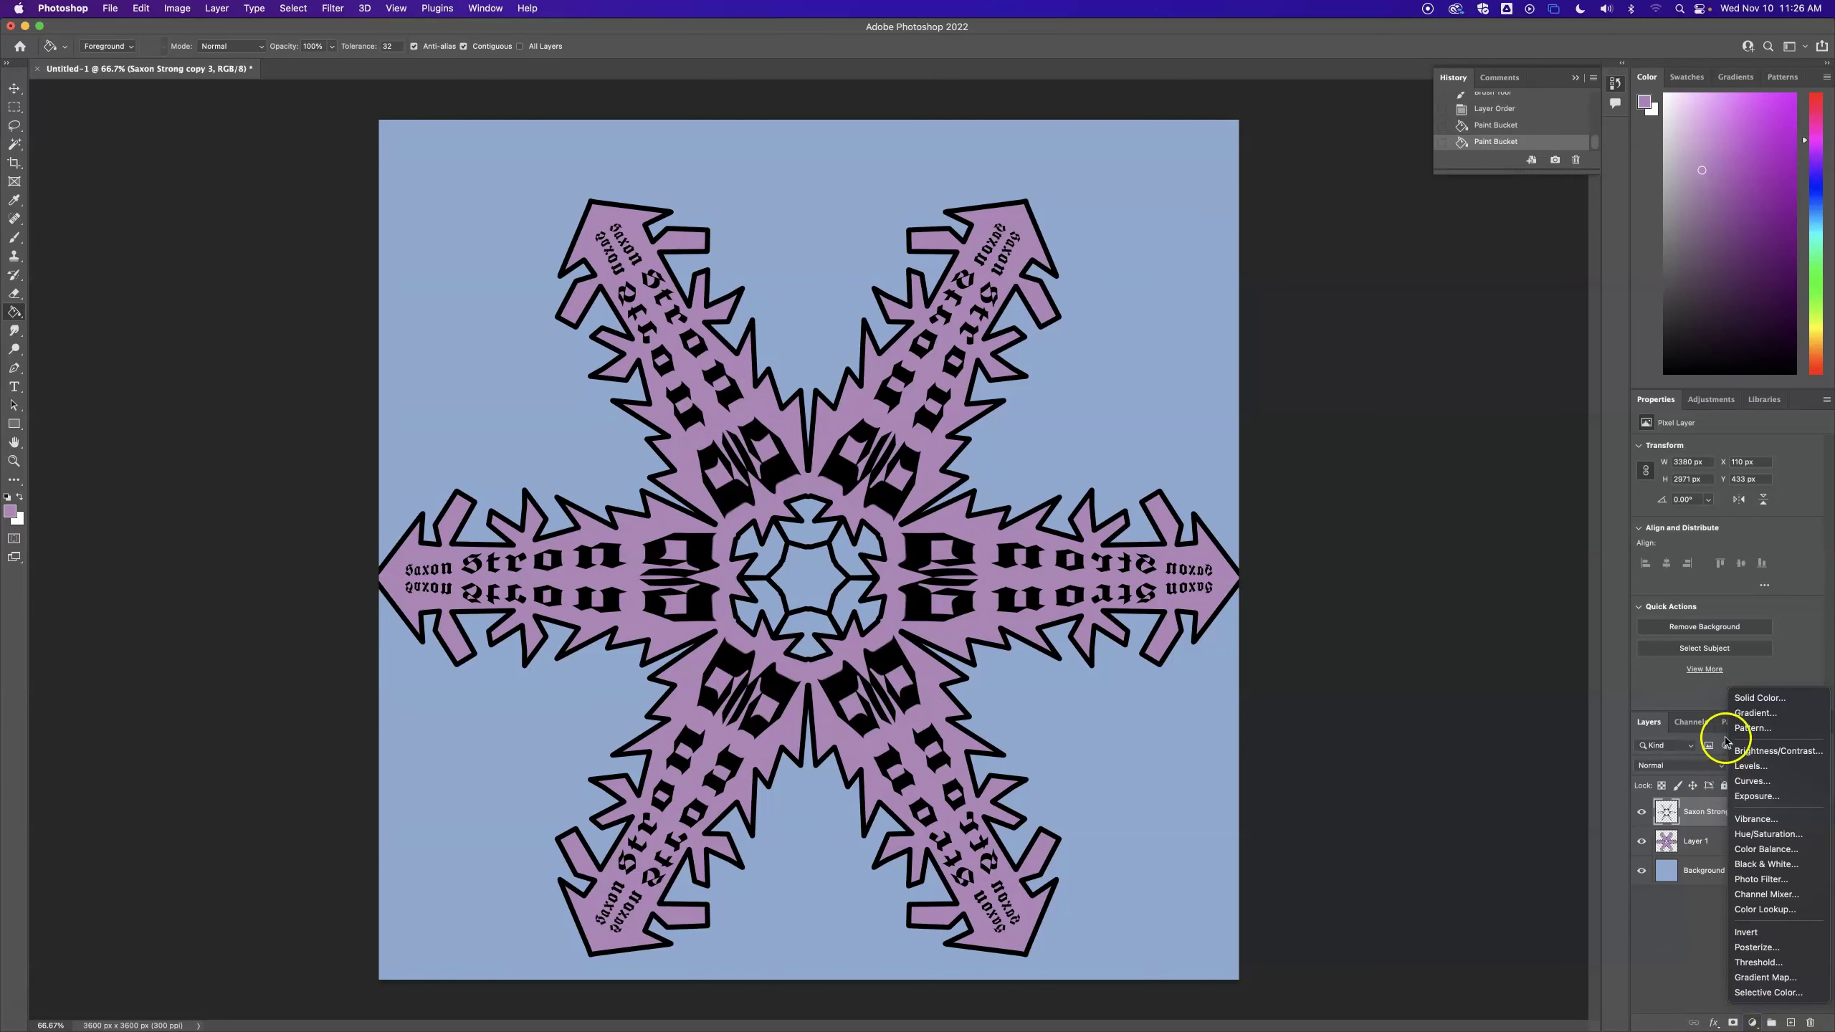
pyautogui.click(1764, 714)
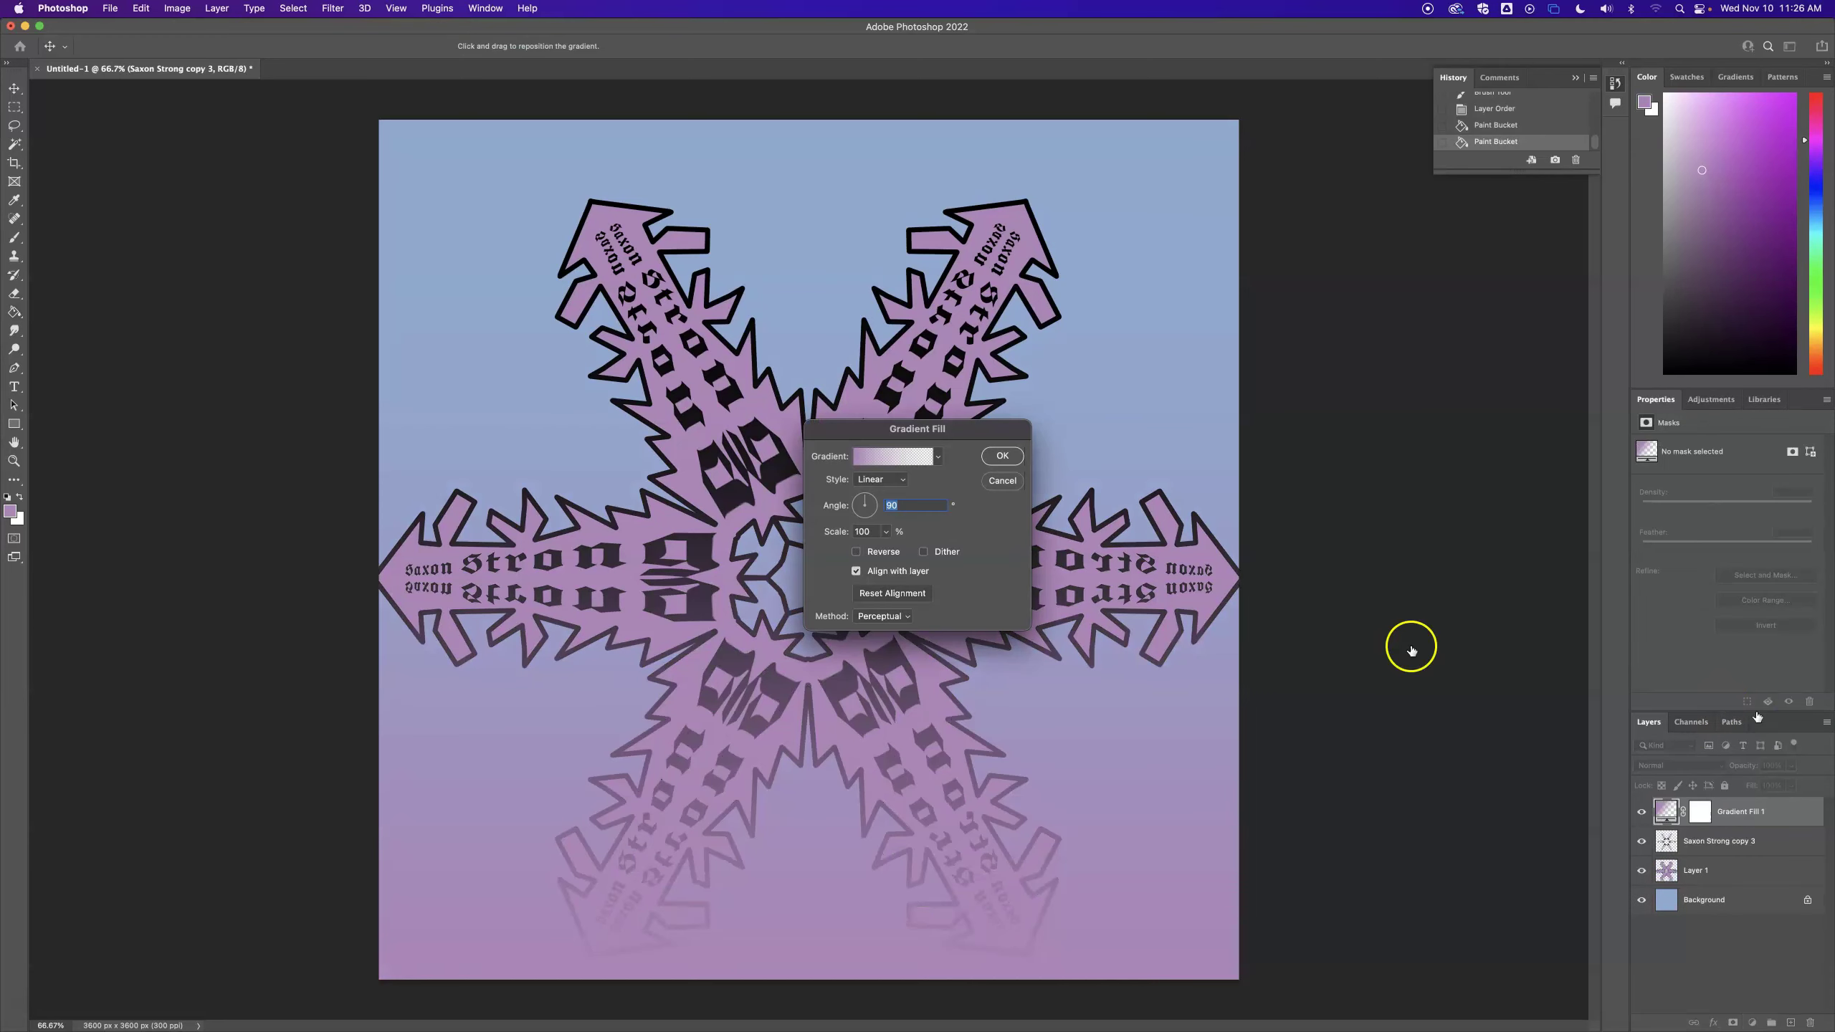
pyautogui.click(902, 479)
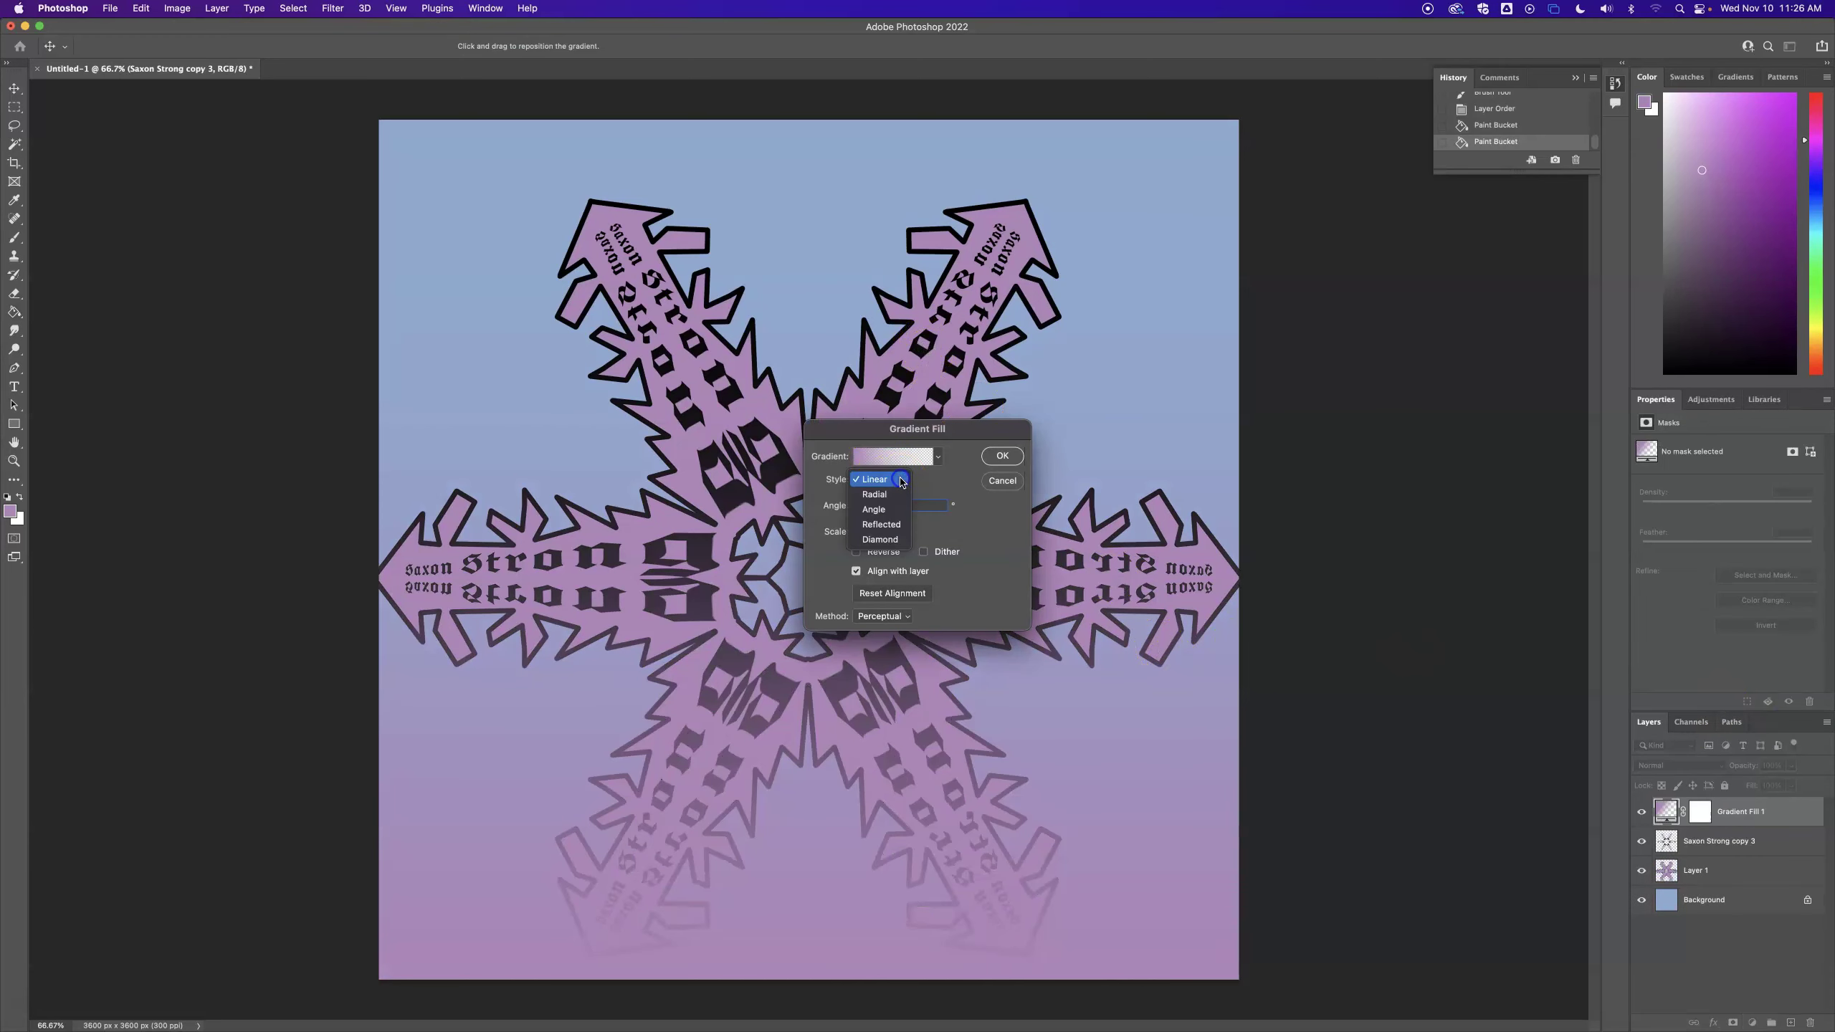
pyautogui.click(876, 494)
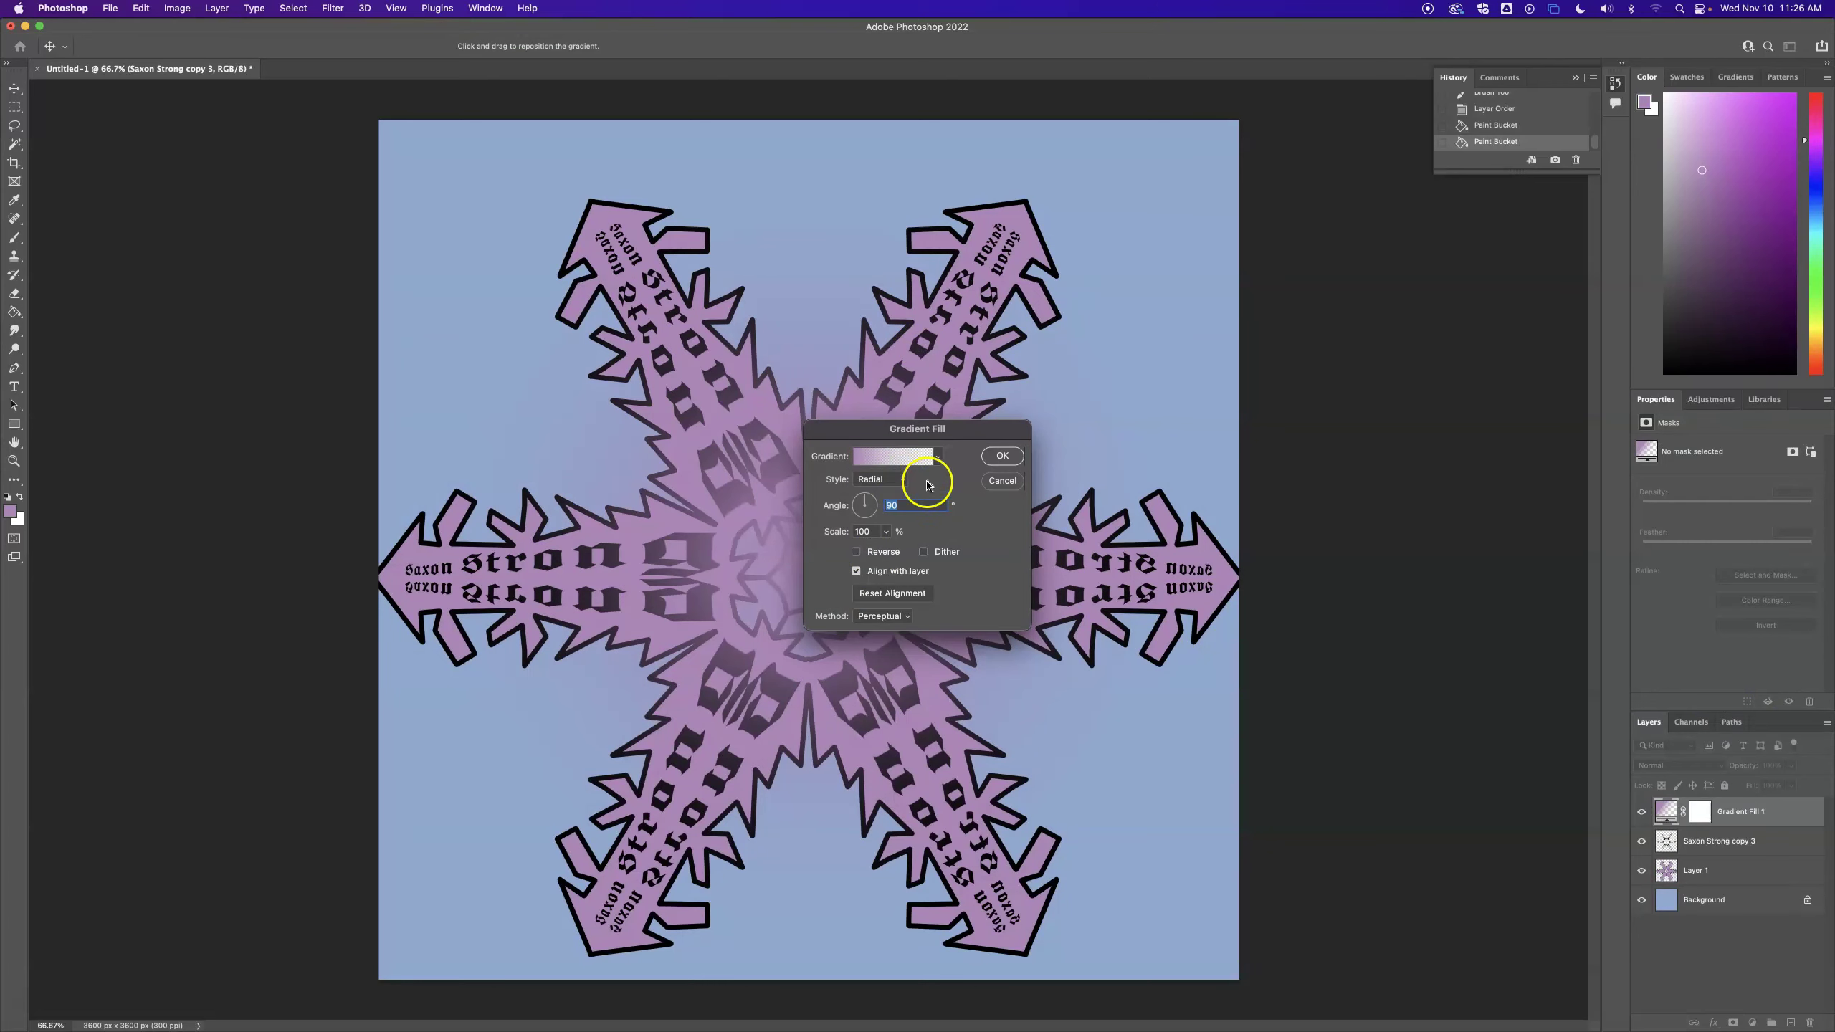
# Step: Try several gradient presets, then settle on the pink-to-transparent gradient for editing
pyautogui.click(939, 459)
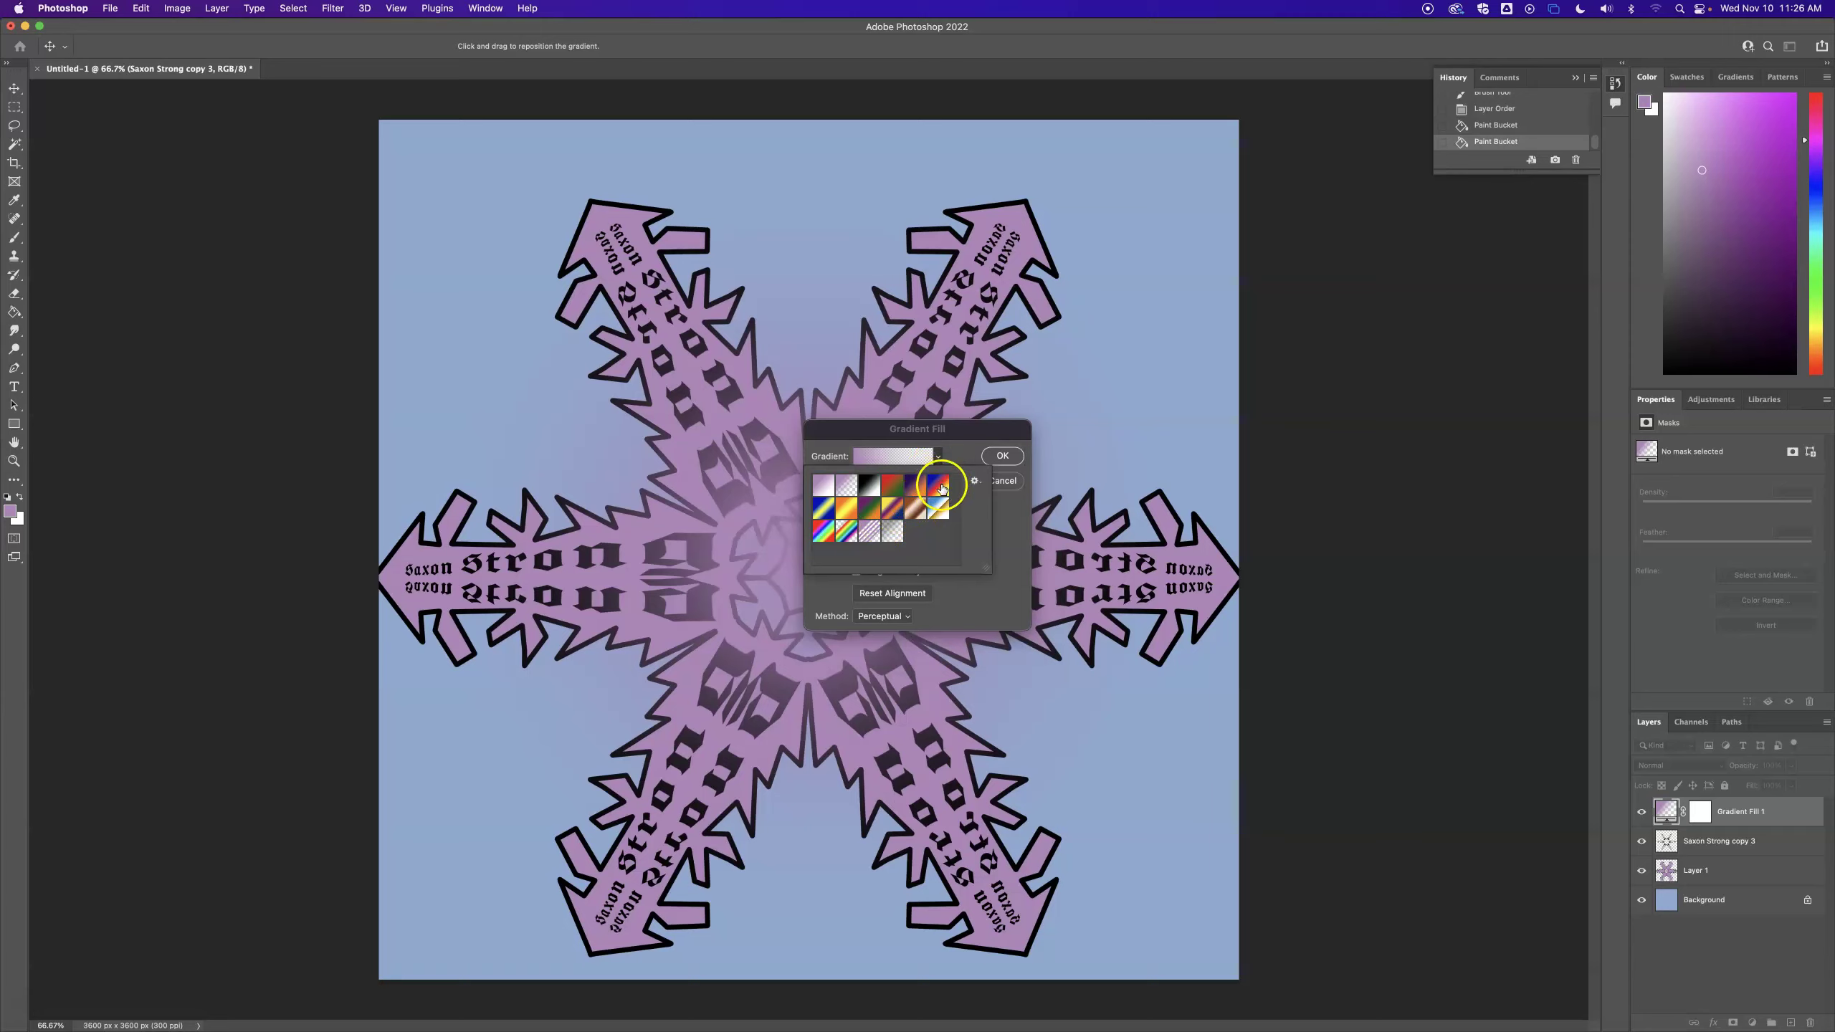
pyautogui.click(824, 486)
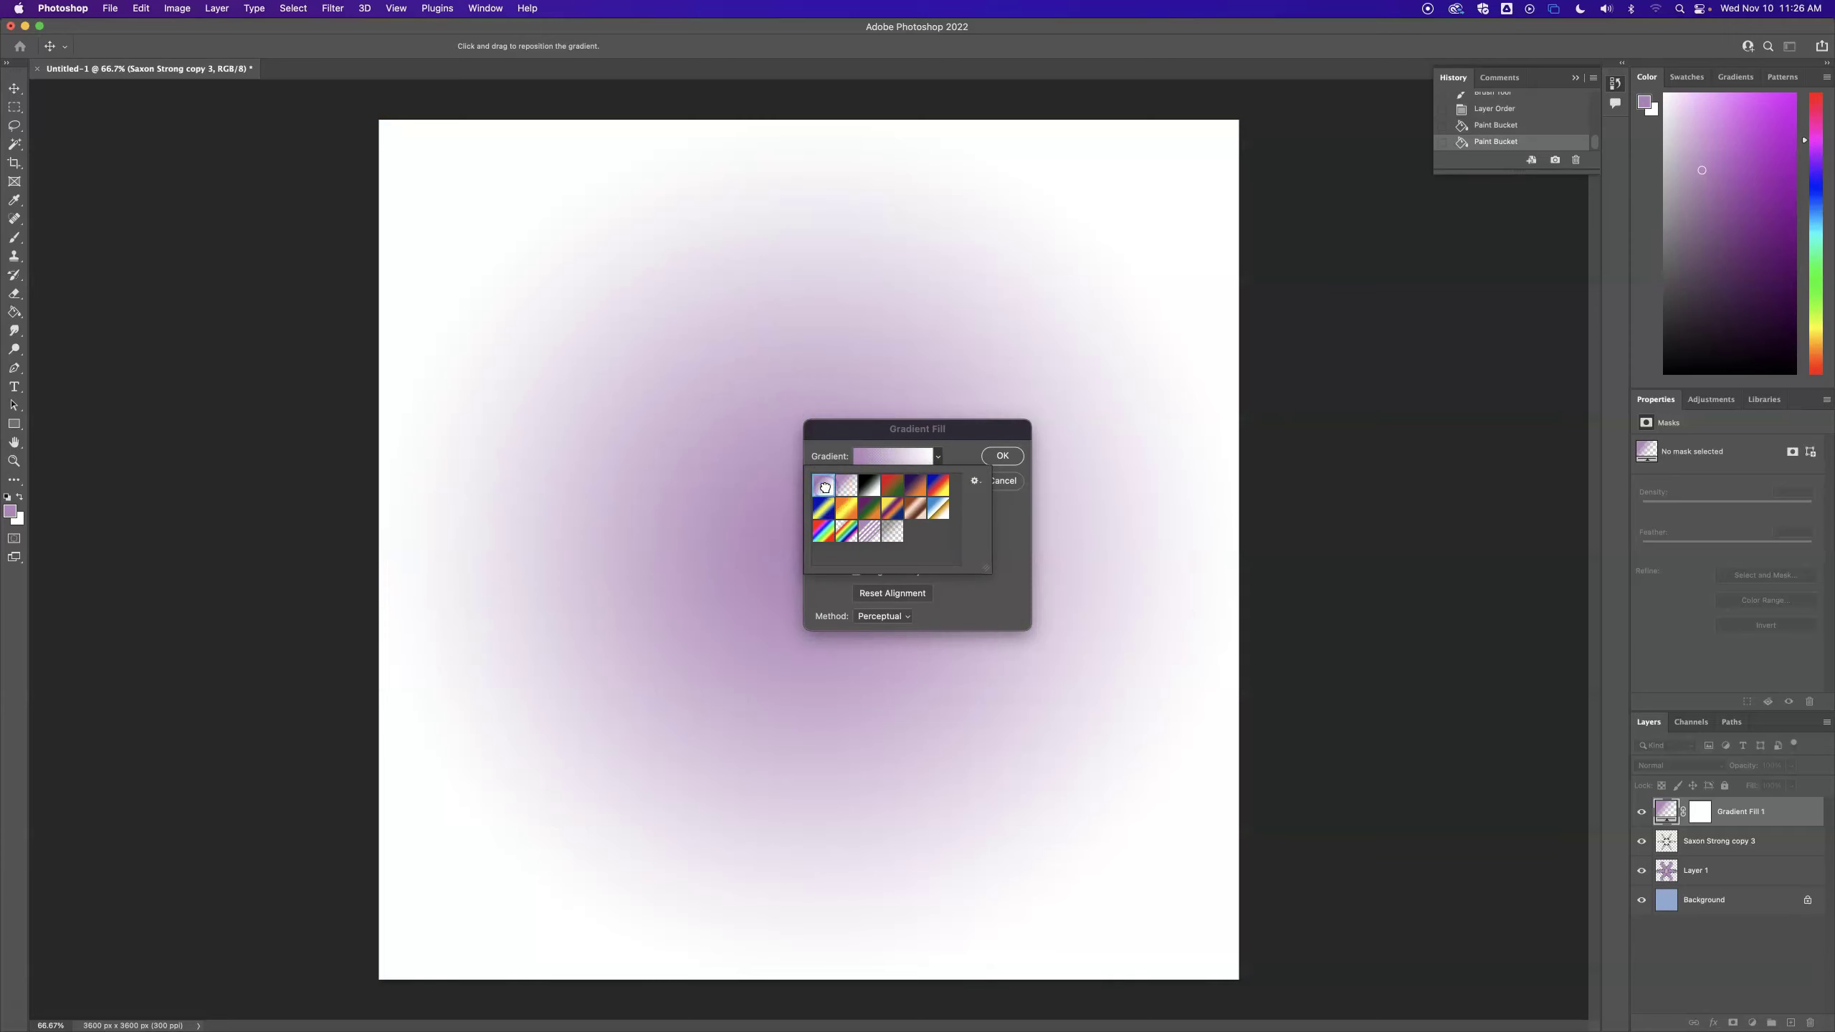
pyautogui.click(918, 485)
pyautogui.click(939, 488)
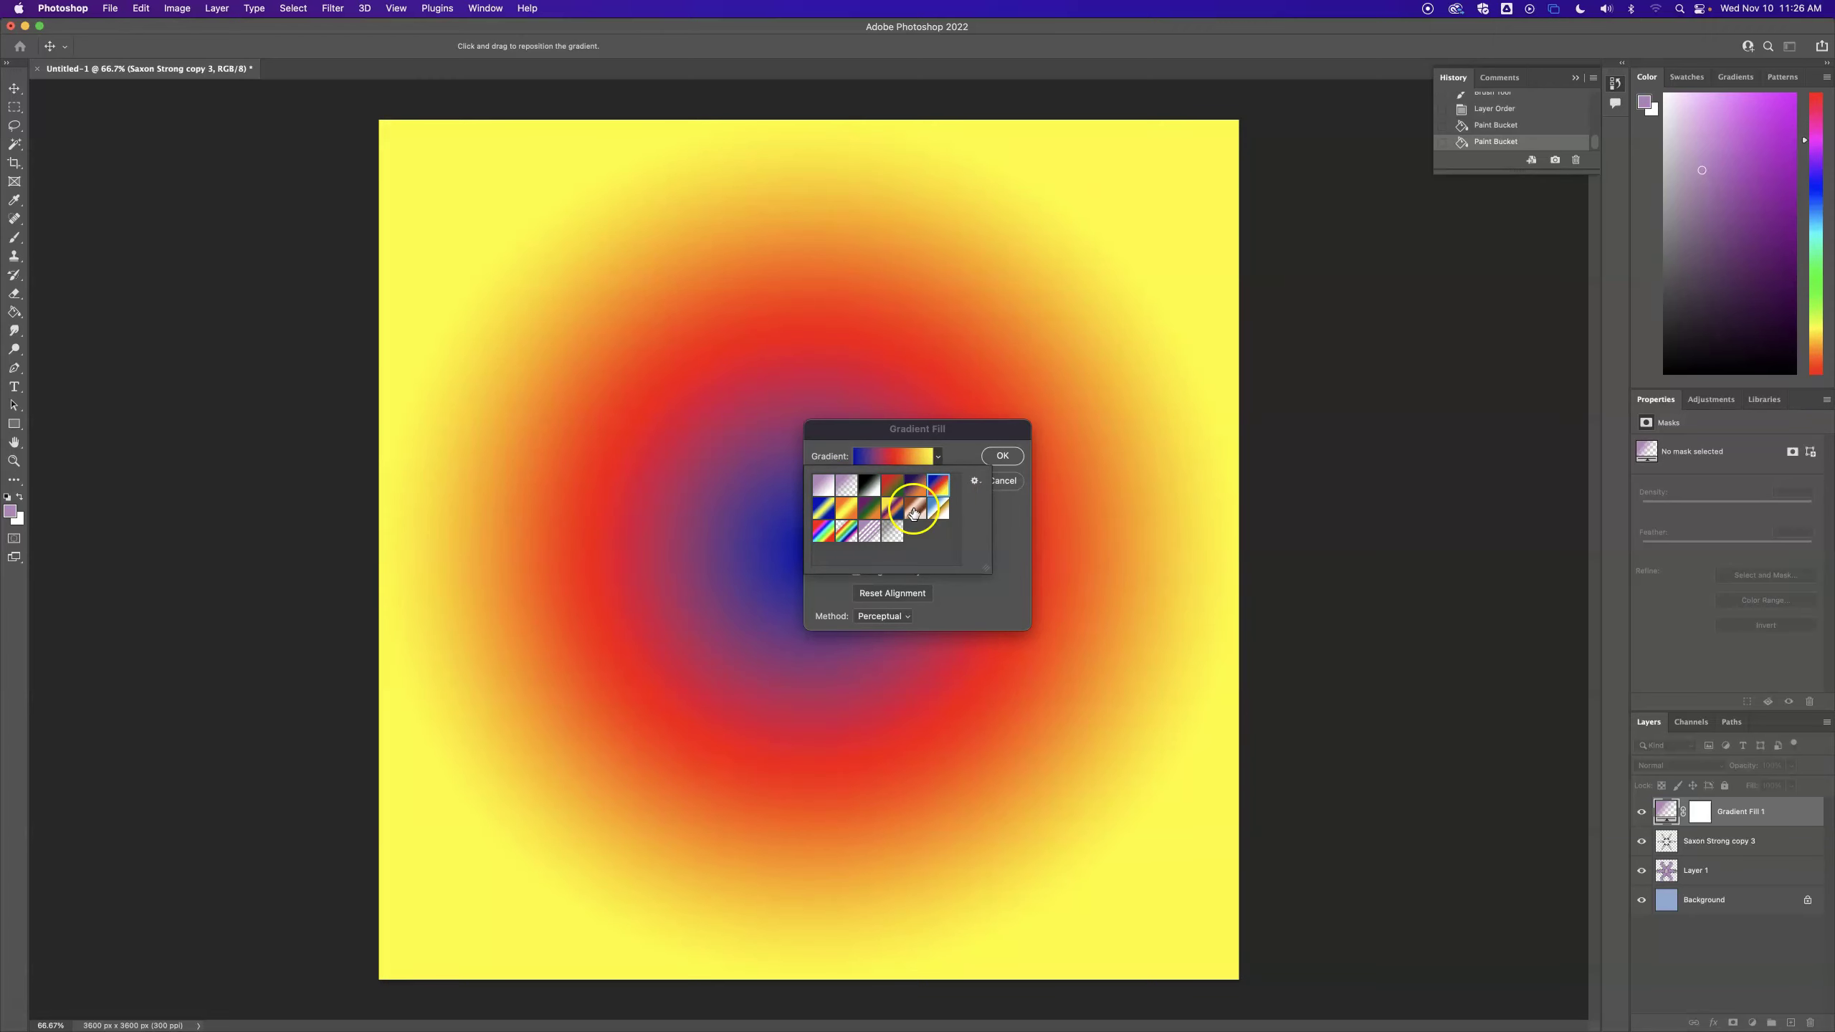
pyautogui.click(846, 486)
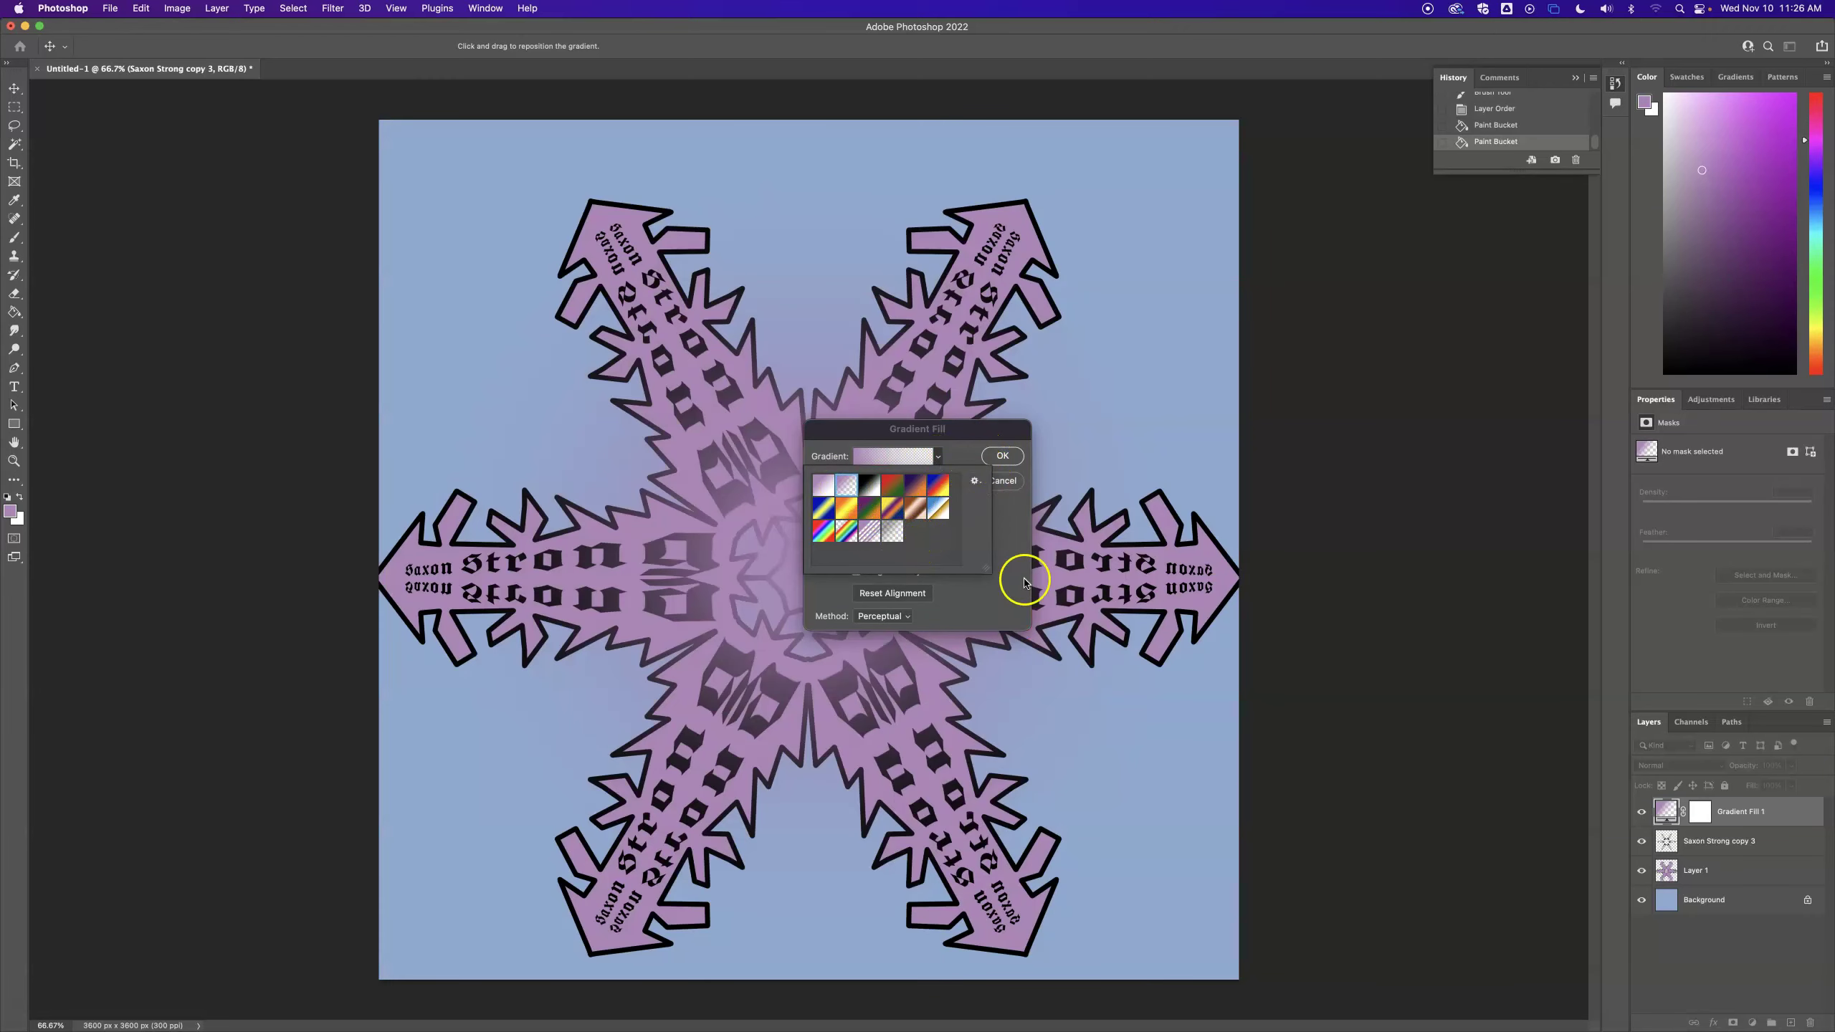
pyautogui.click(1010, 543)
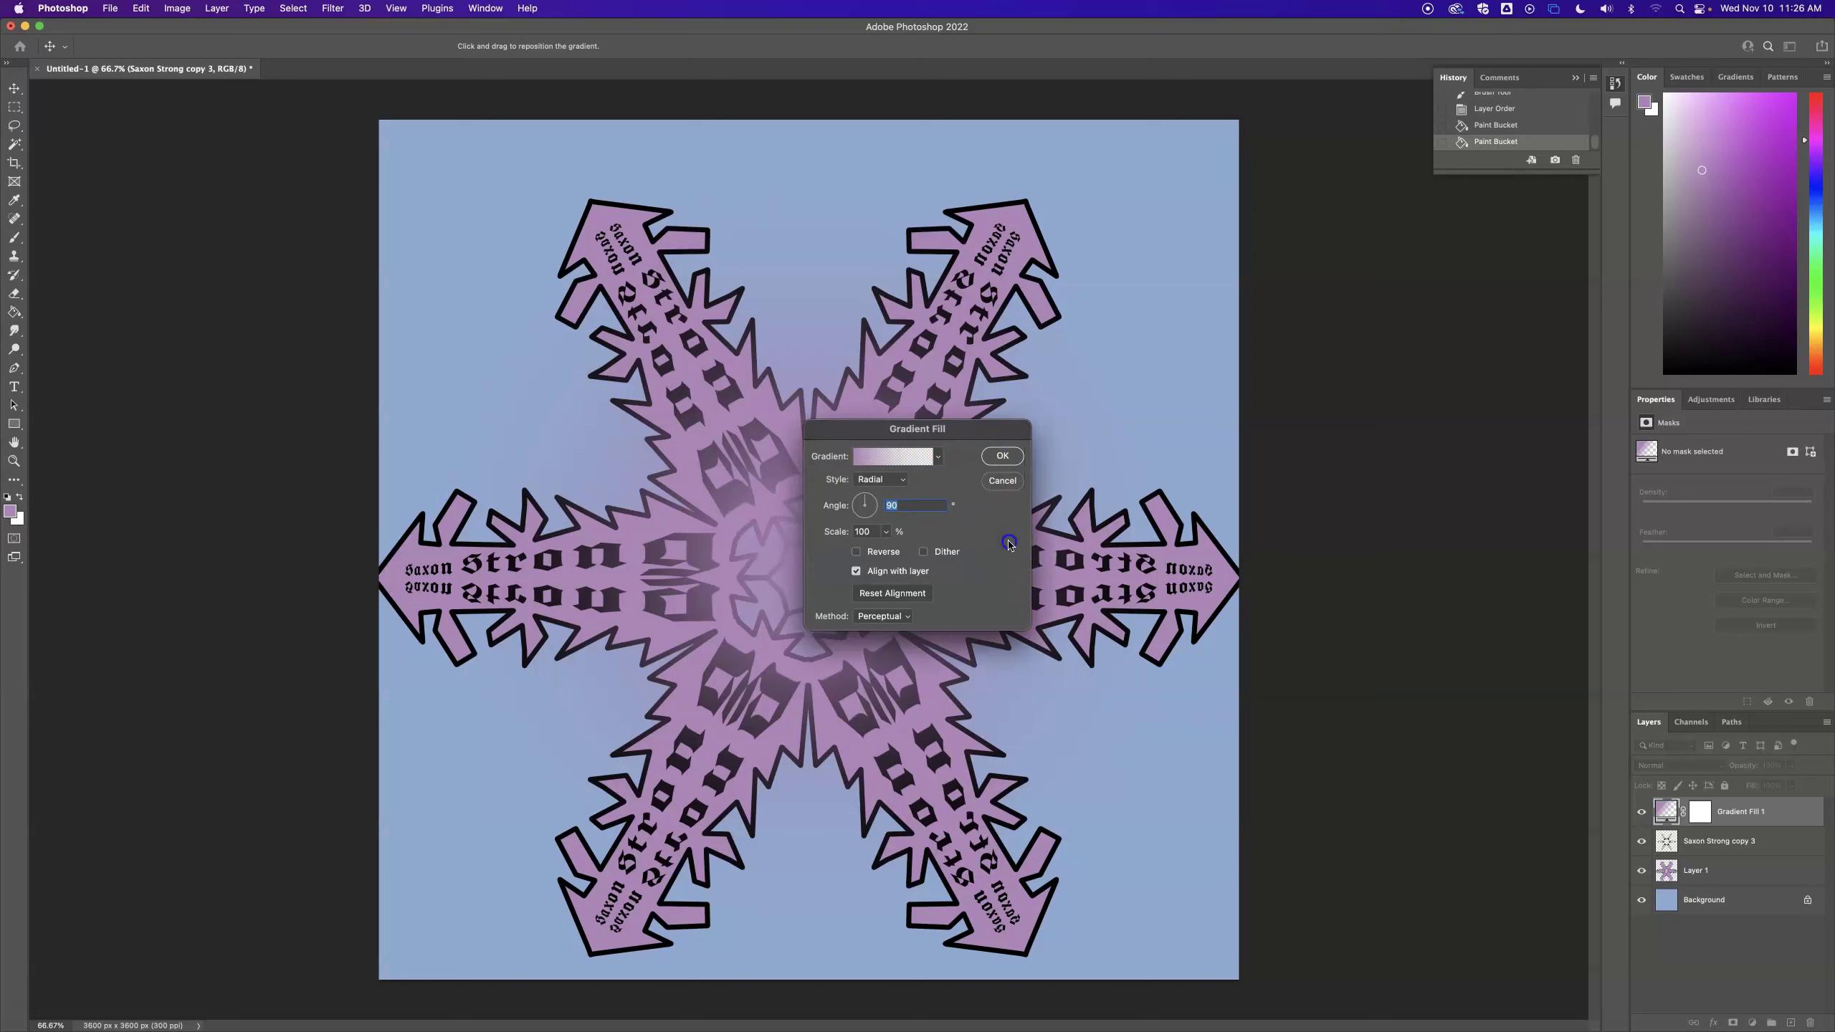
pyautogui.click(889, 456)
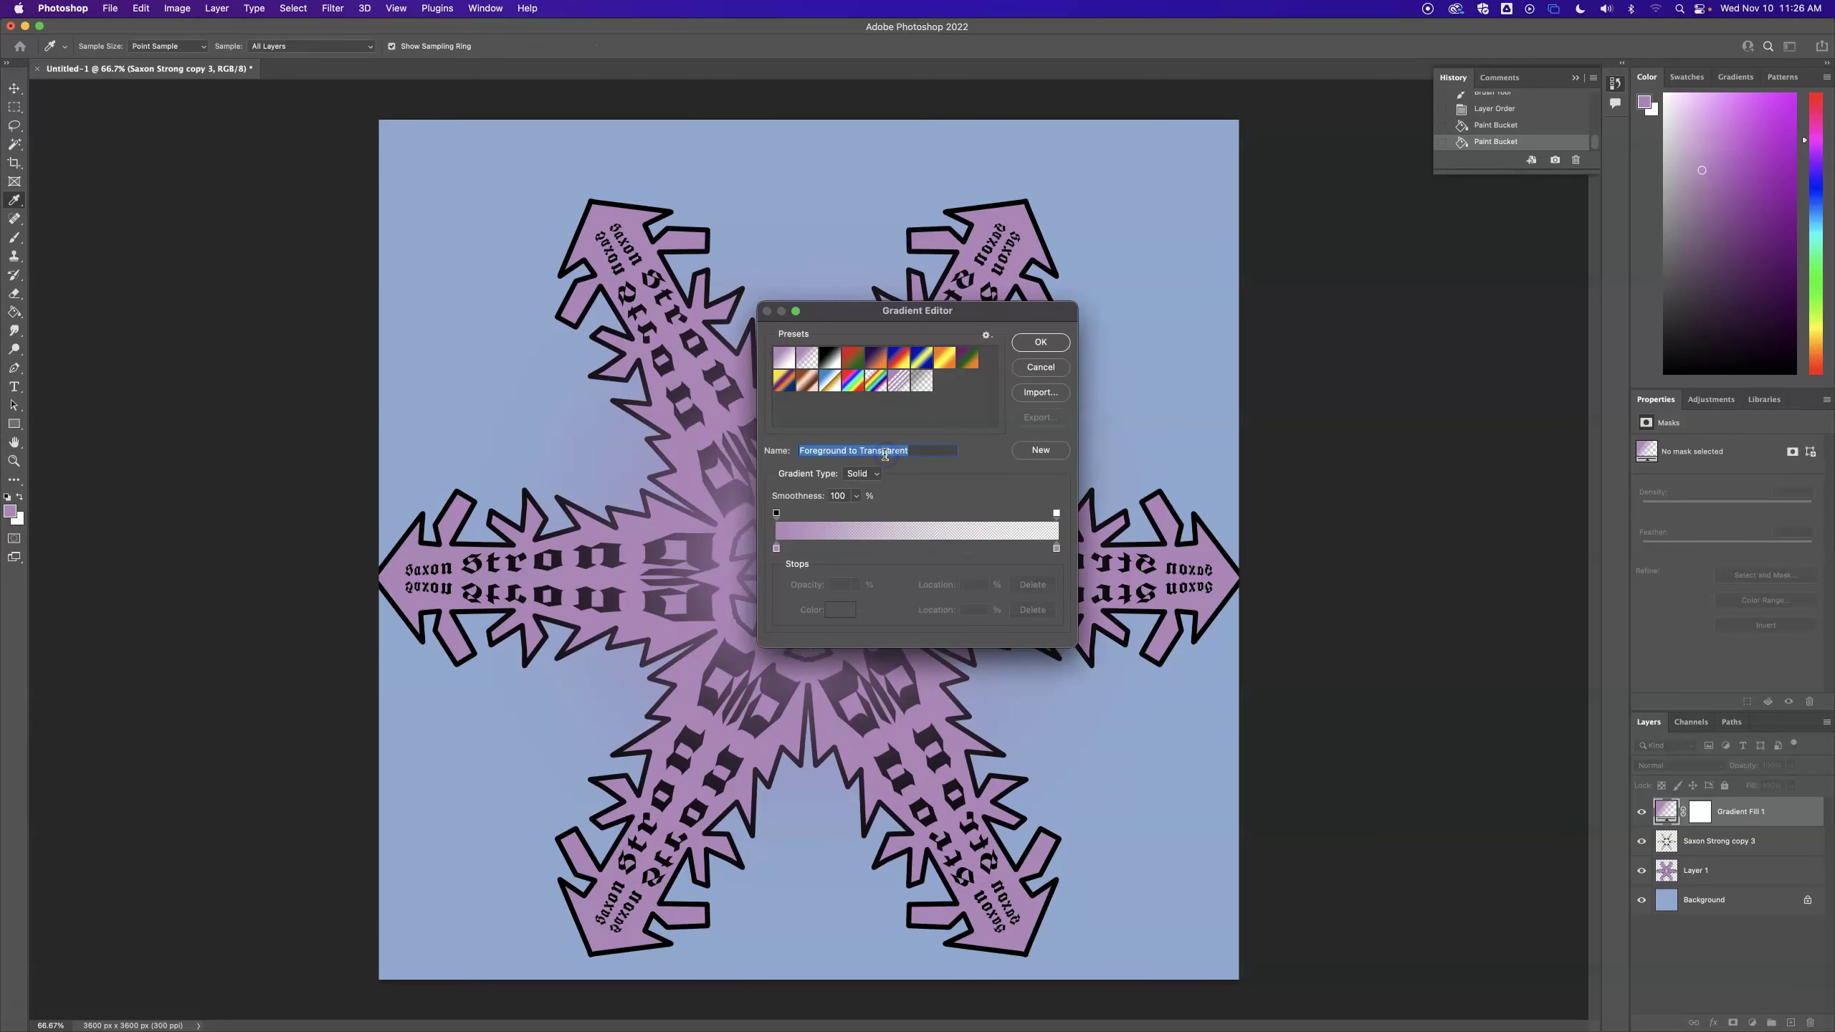
# Step: Set the gradient's left colour stop to a saturated blue
pyautogui.click(776, 548)
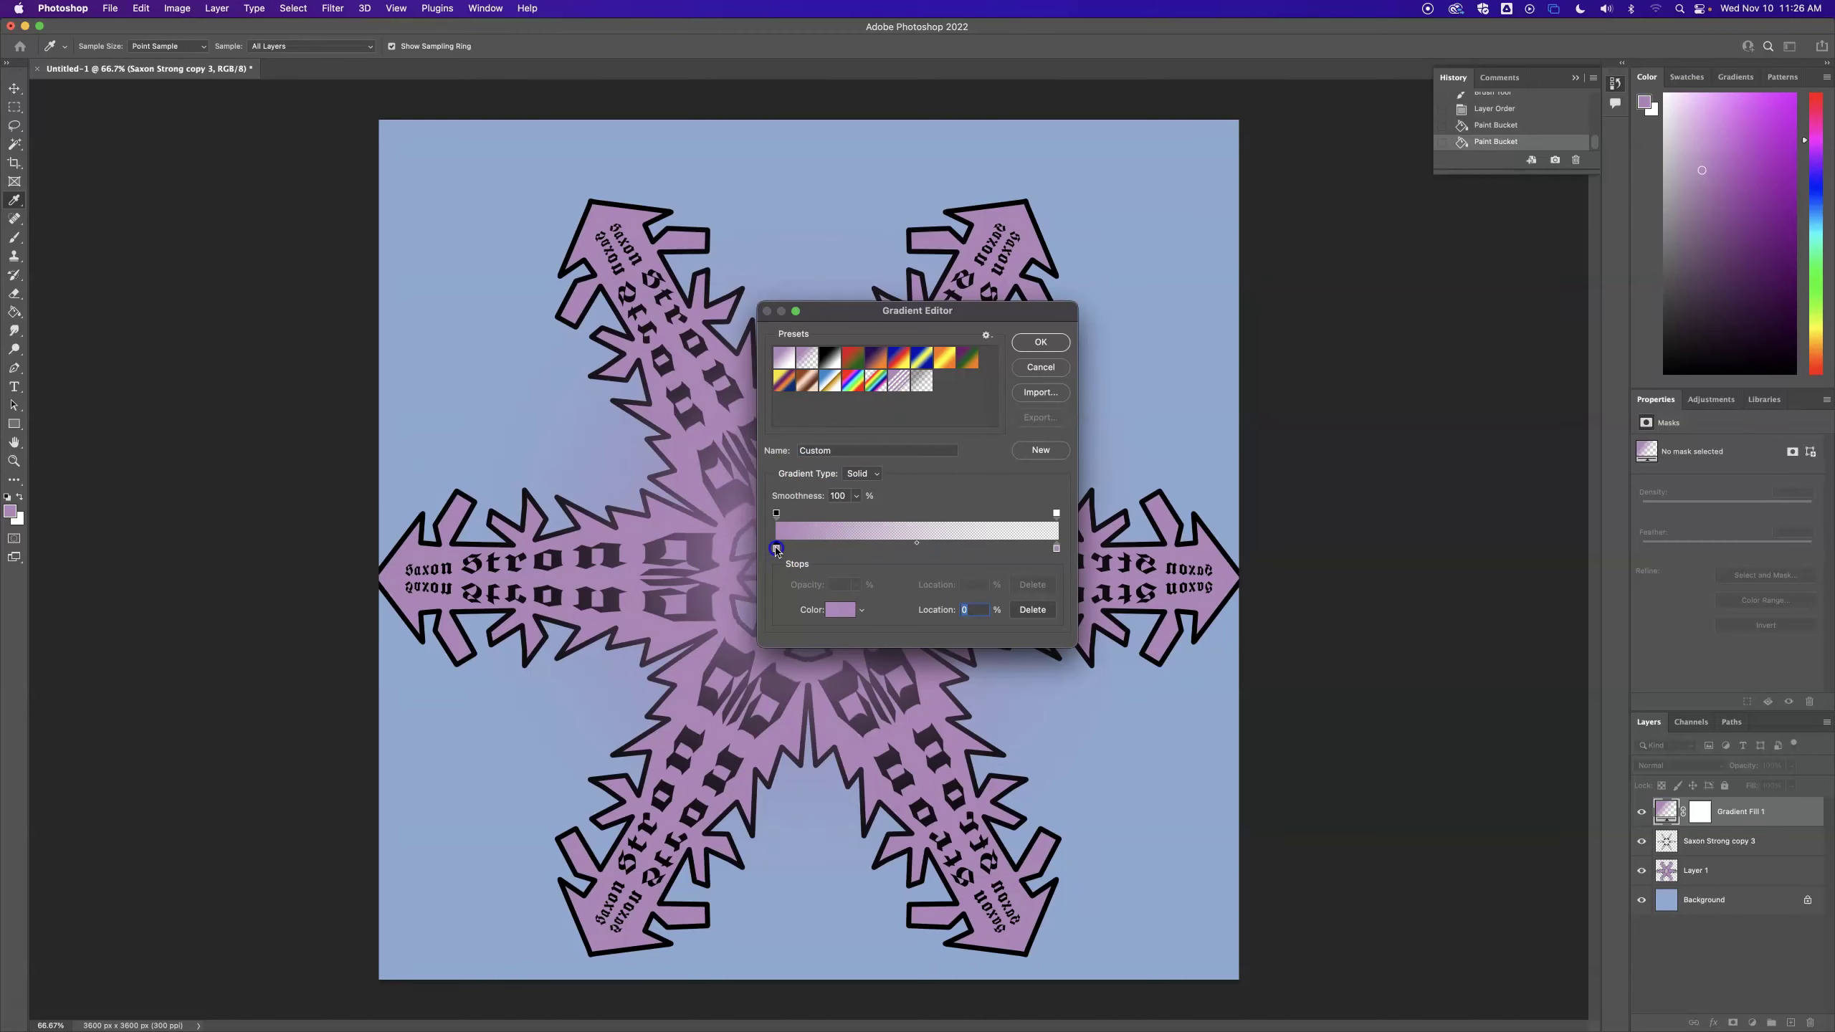
pyautogui.doubleClick(777, 549)
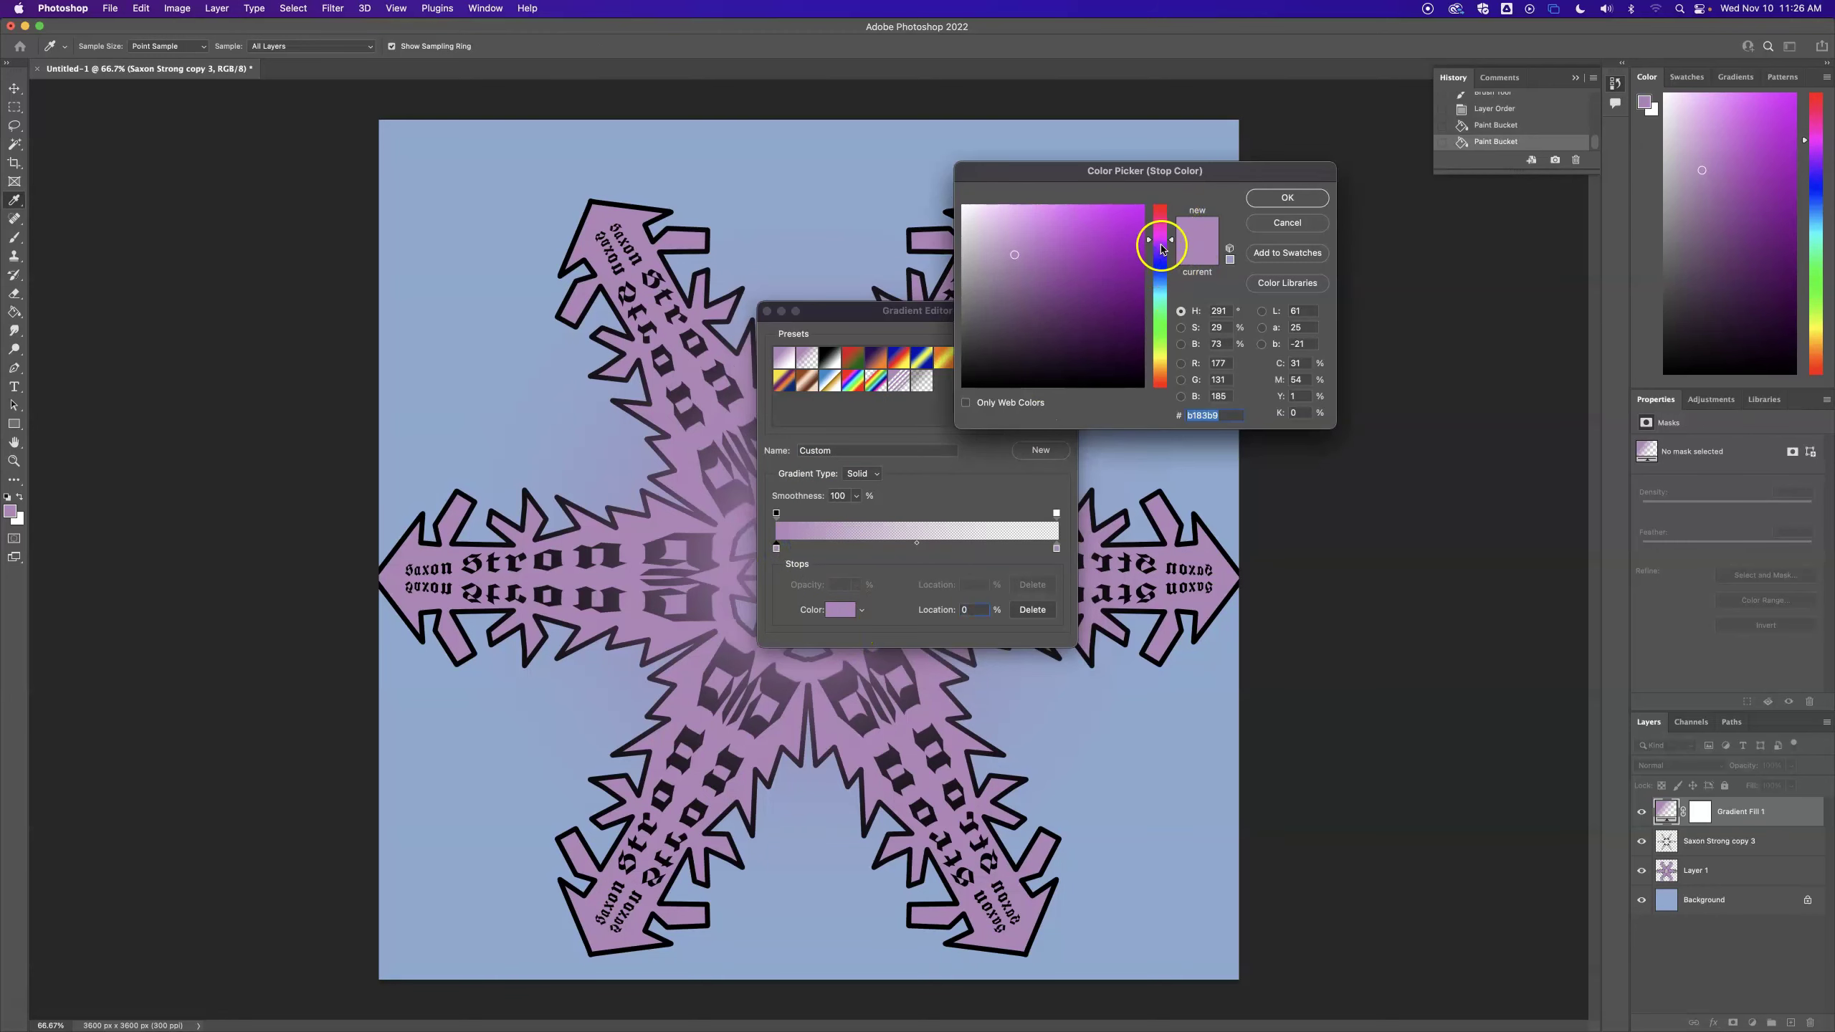
pyautogui.moveTo(1157, 276); pyautogui.dragTo(1158, 272)
pyautogui.click(1128, 206)
pyautogui.click(1287, 197)
# Step: Make the right stop bright yellow at 100% opacity and apply the radial gradient fill
pyautogui.click(1057, 550)
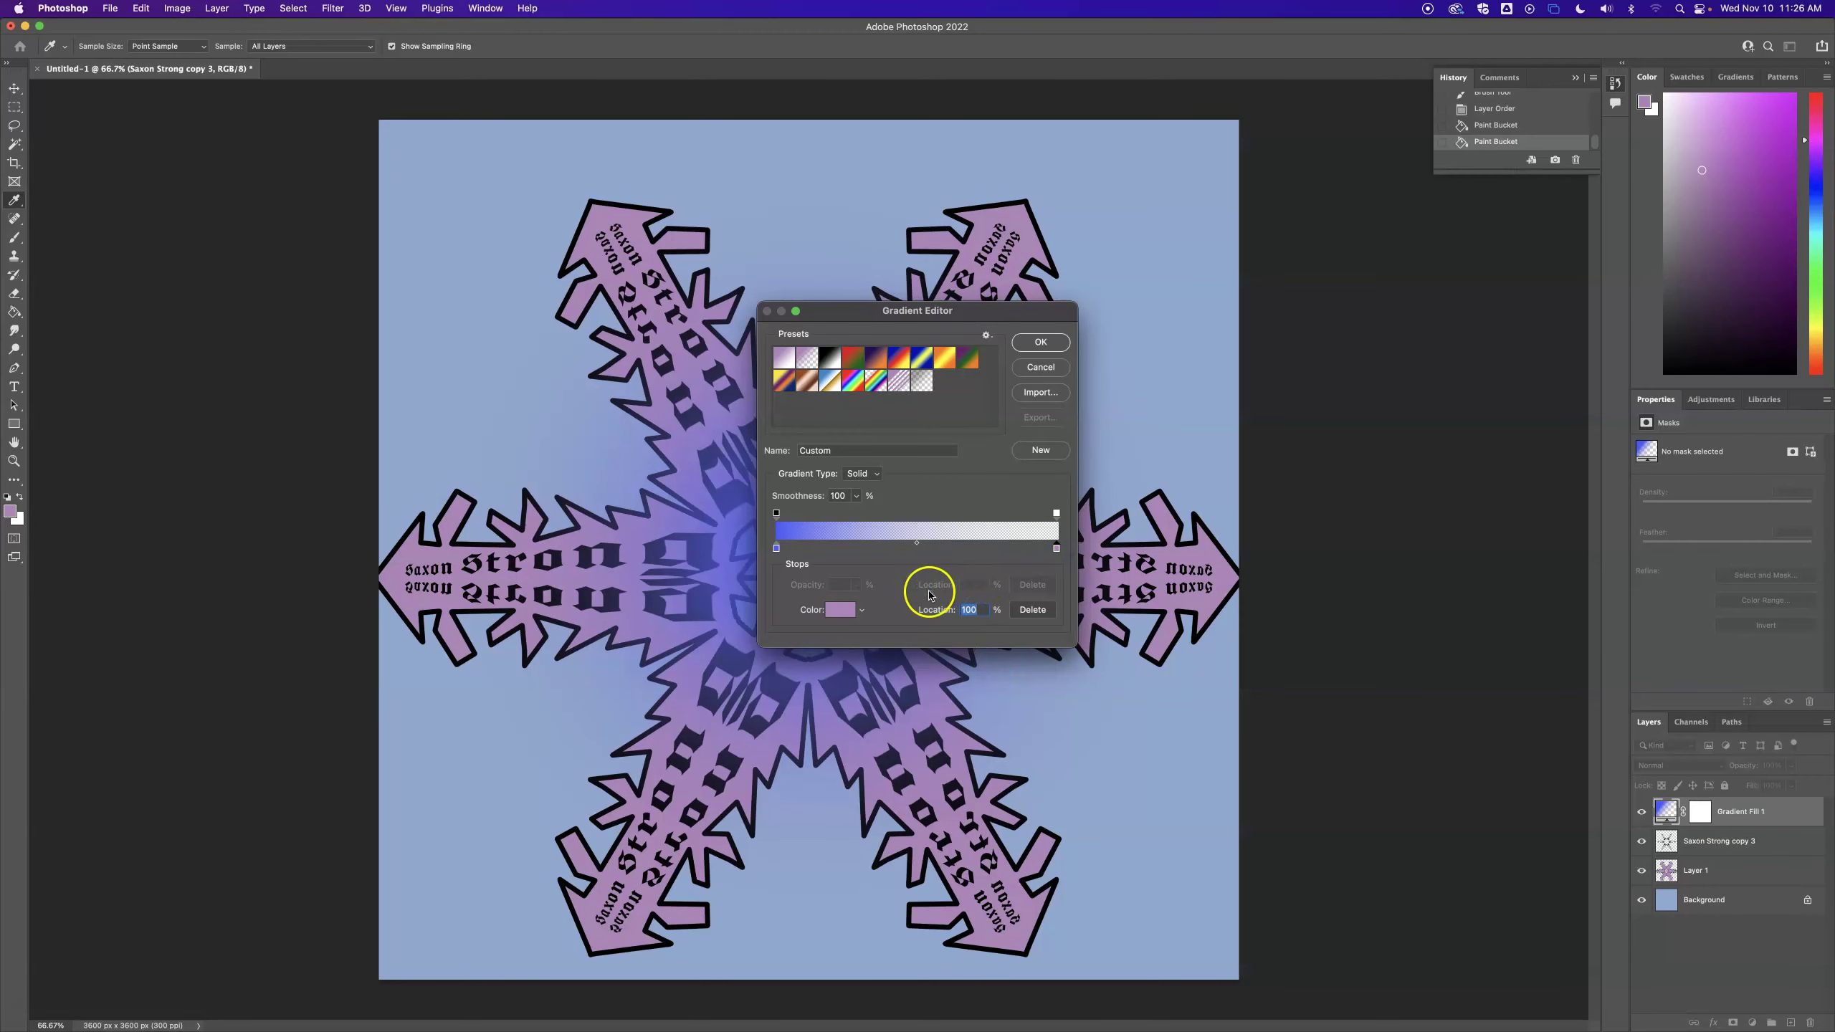
pyautogui.click(845, 613)
pyautogui.click(1161, 354)
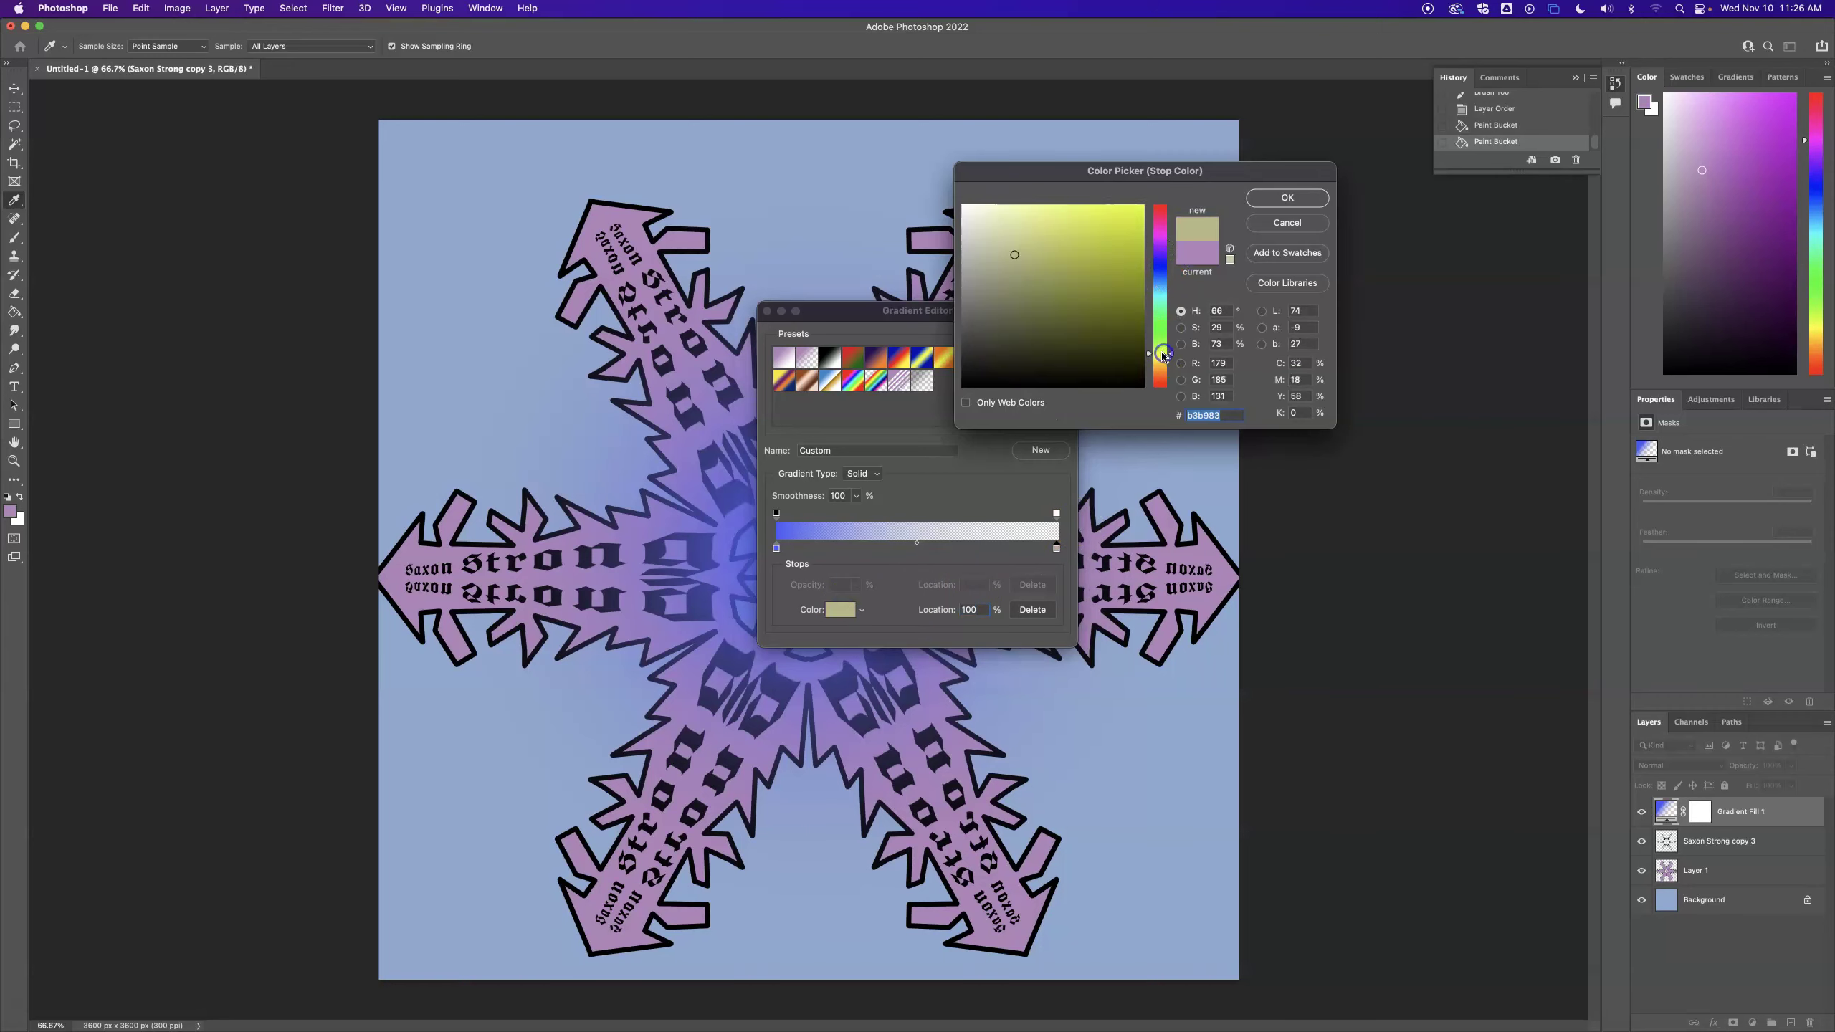
pyautogui.moveTo(1109, 258); pyautogui.dragTo(1107, 209)
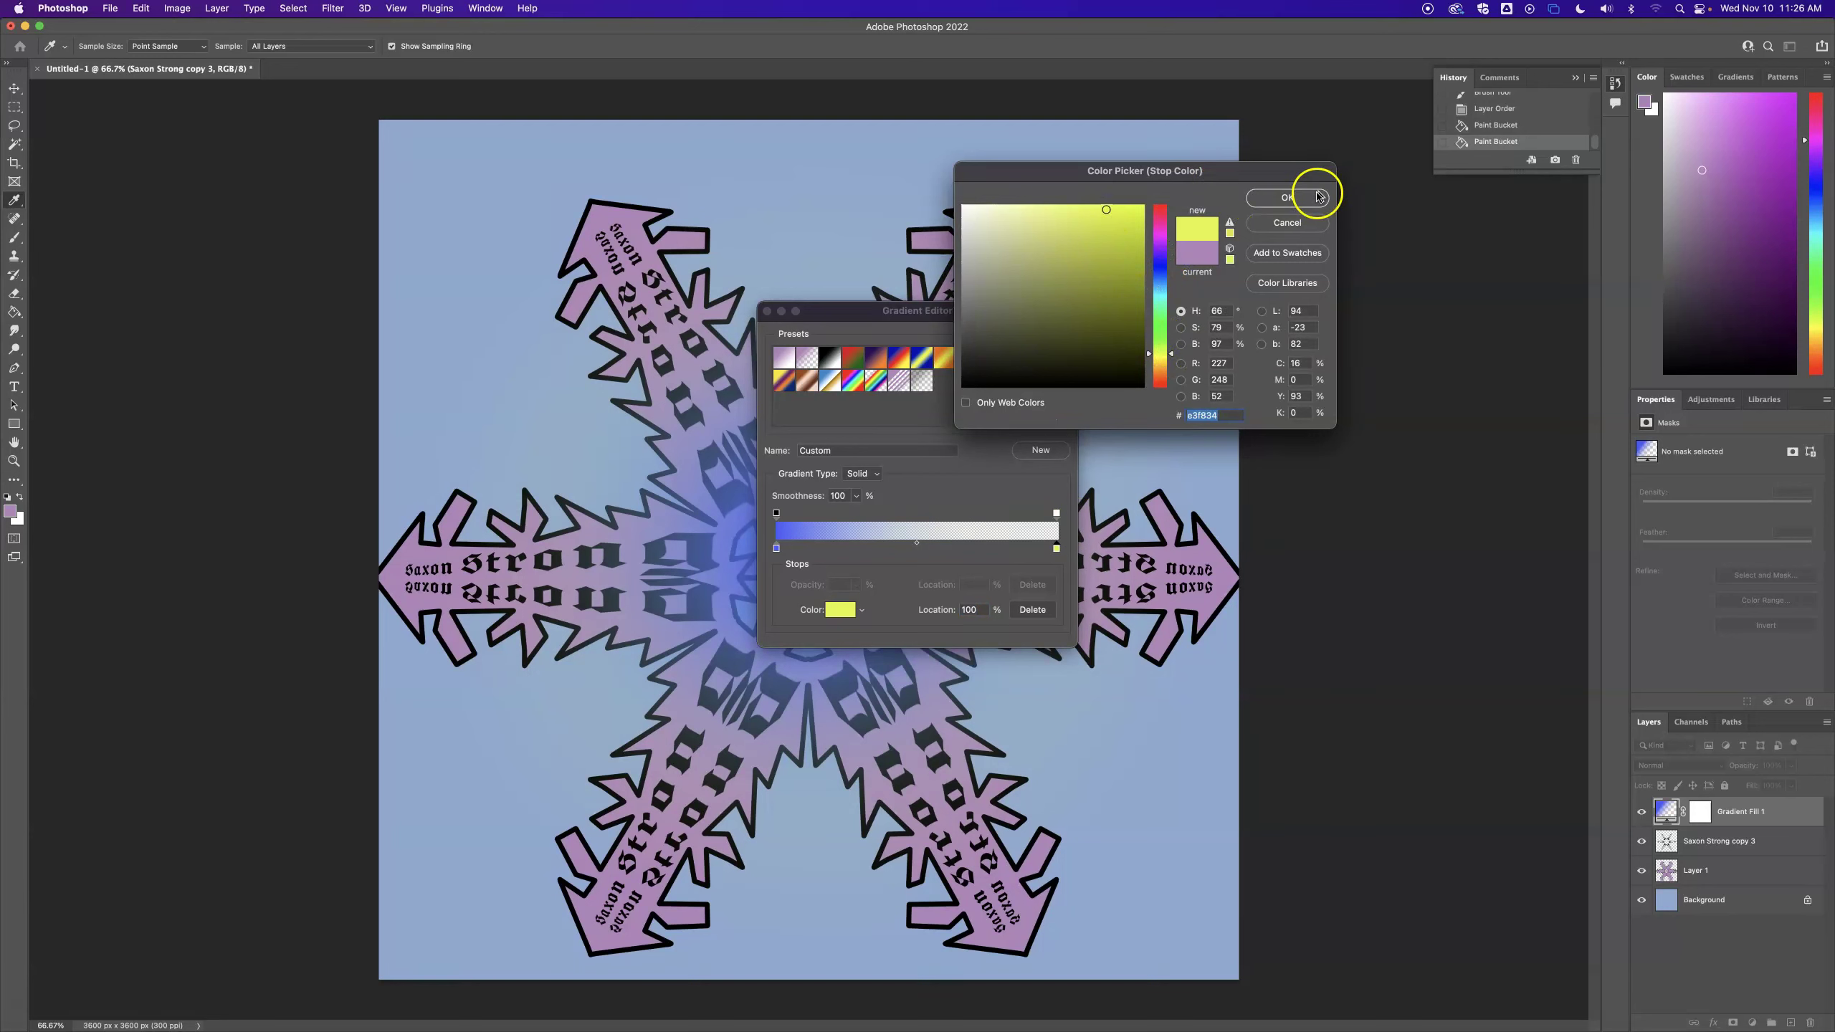
pyautogui.click(1287, 197)
pyautogui.click(1057, 514)
pyautogui.click(857, 585)
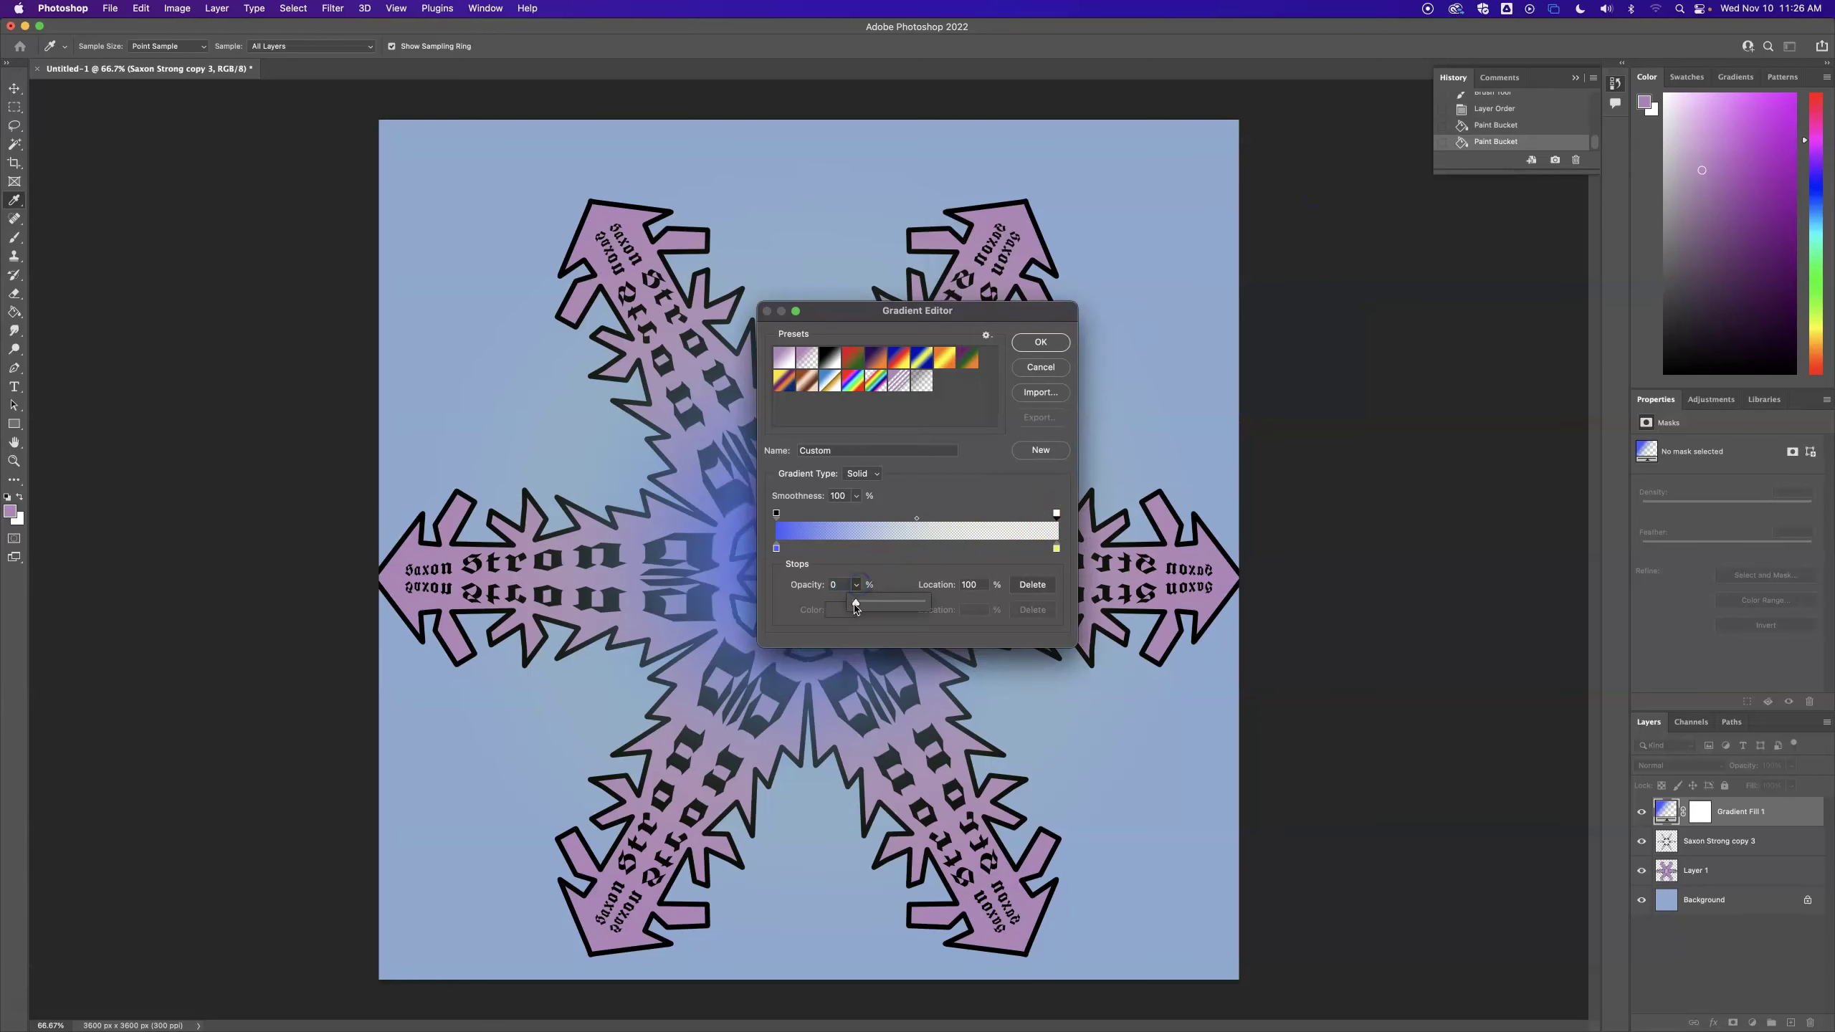
pyautogui.moveTo(855, 607); pyautogui.dragTo(983, 607)
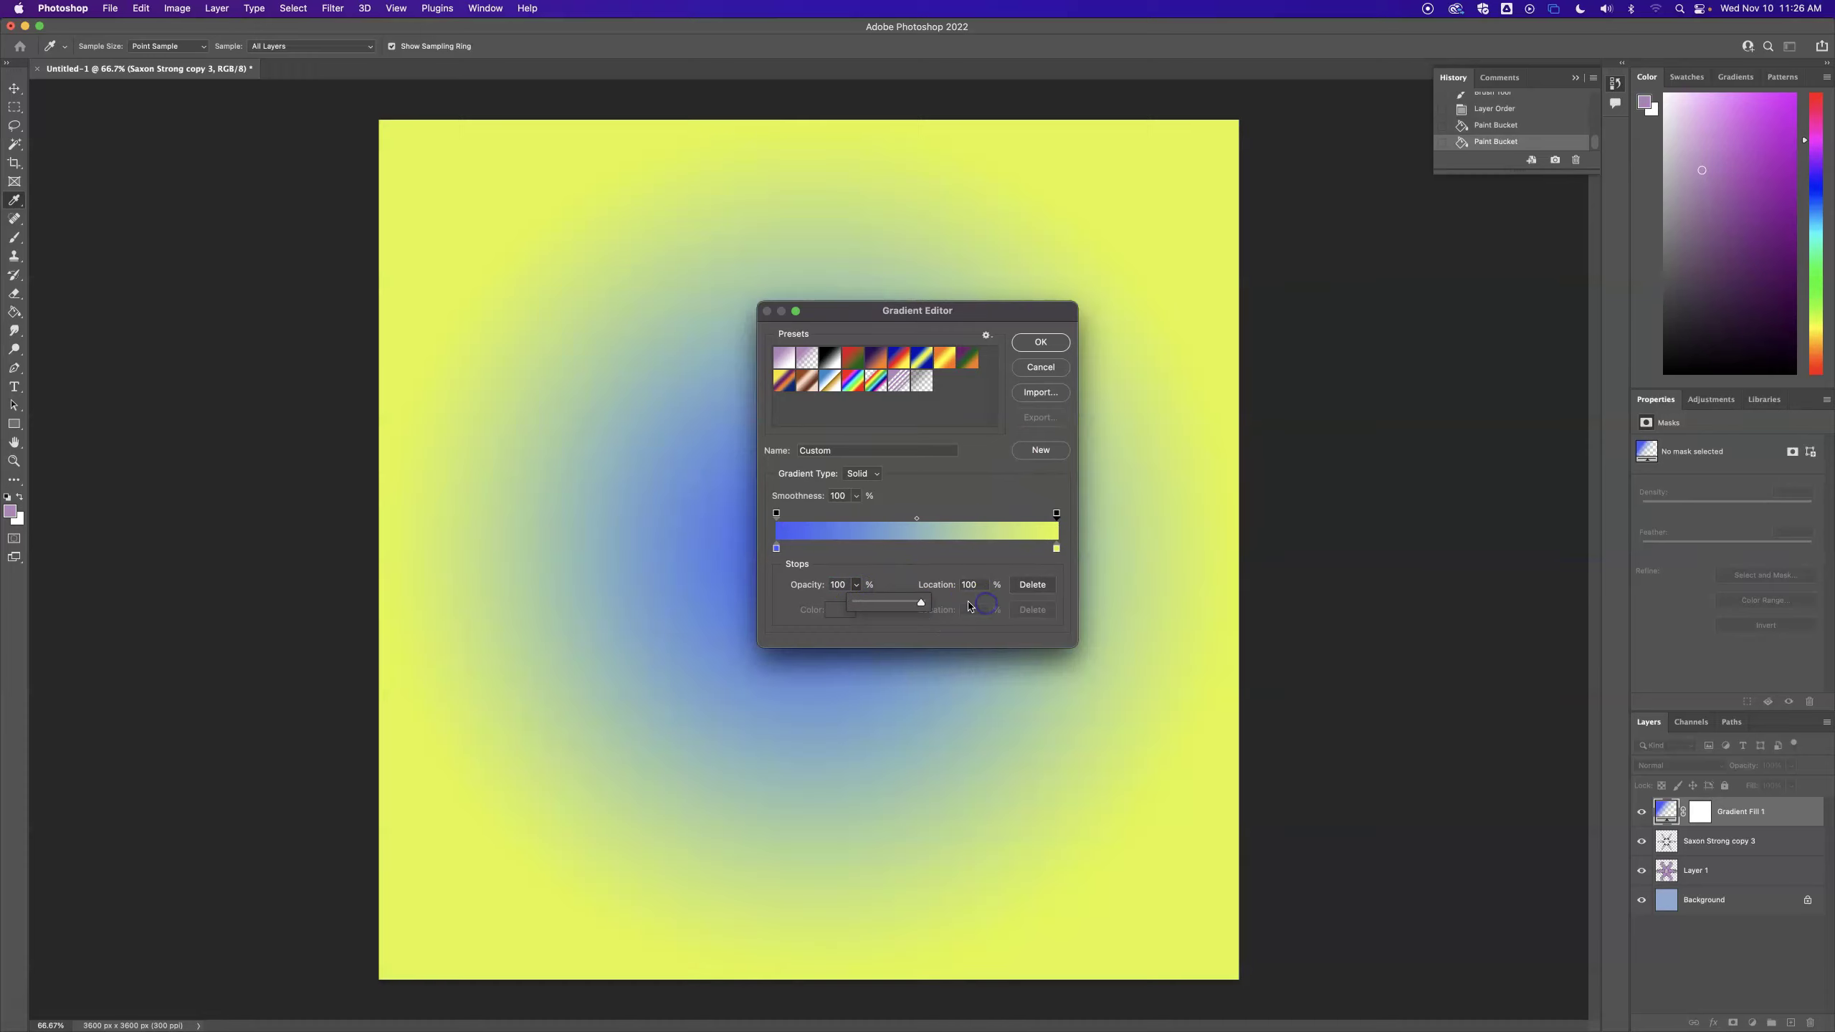
pyautogui.click(1046, 343)
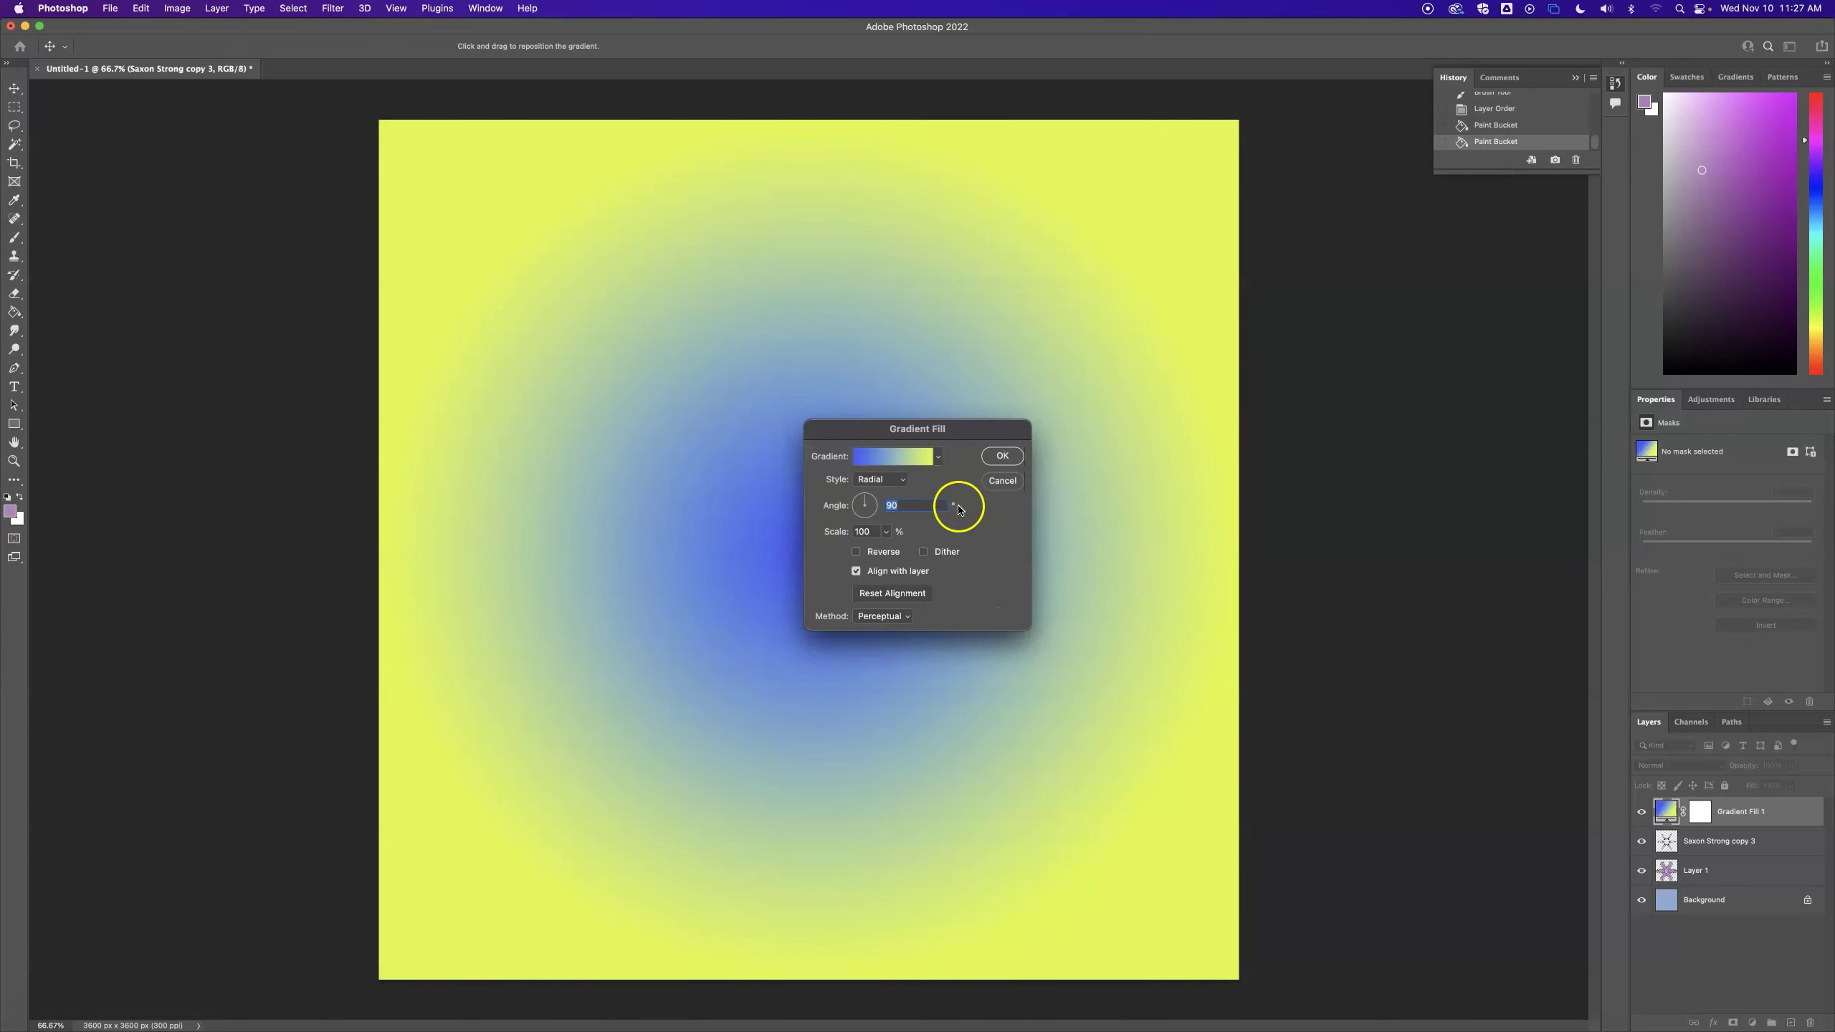
pyautogui.click(1002, 455)
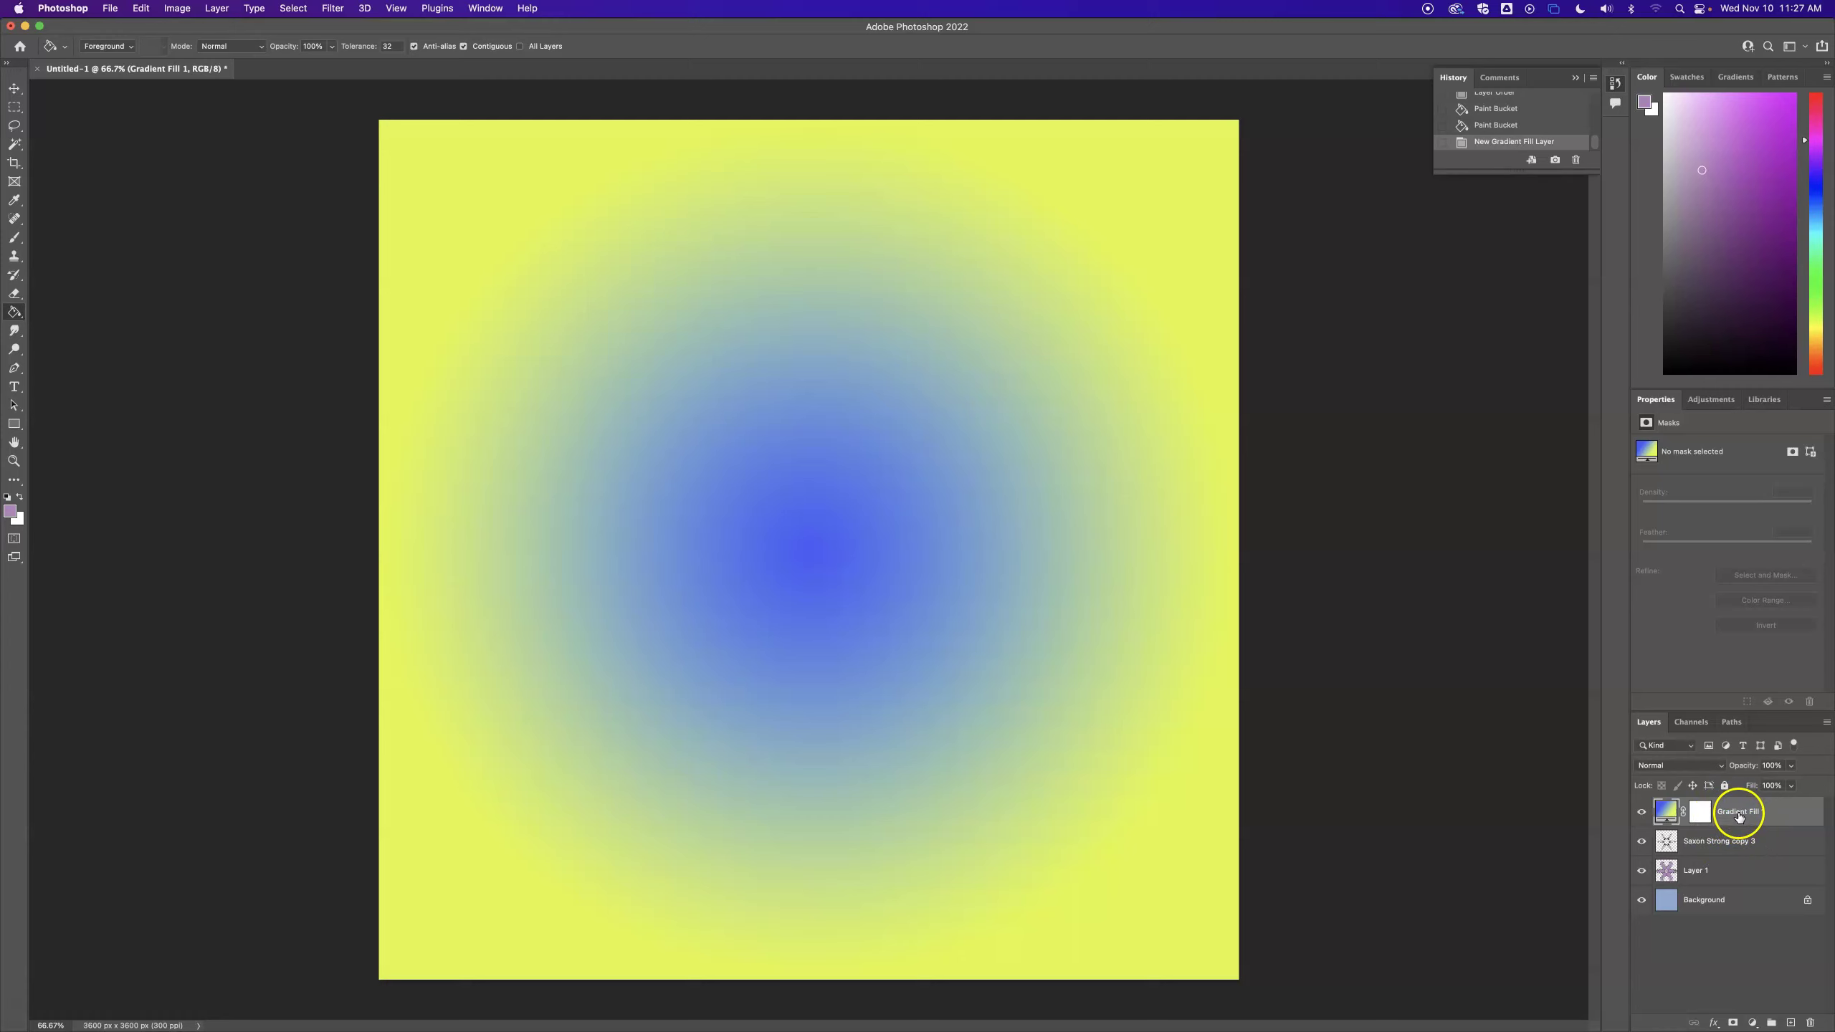
# Step: Clip Gradient Fill 1 to the Saxon Strong copy 3 text layer, then select Layer 1
pyautogui.rightClick(1738, 819)
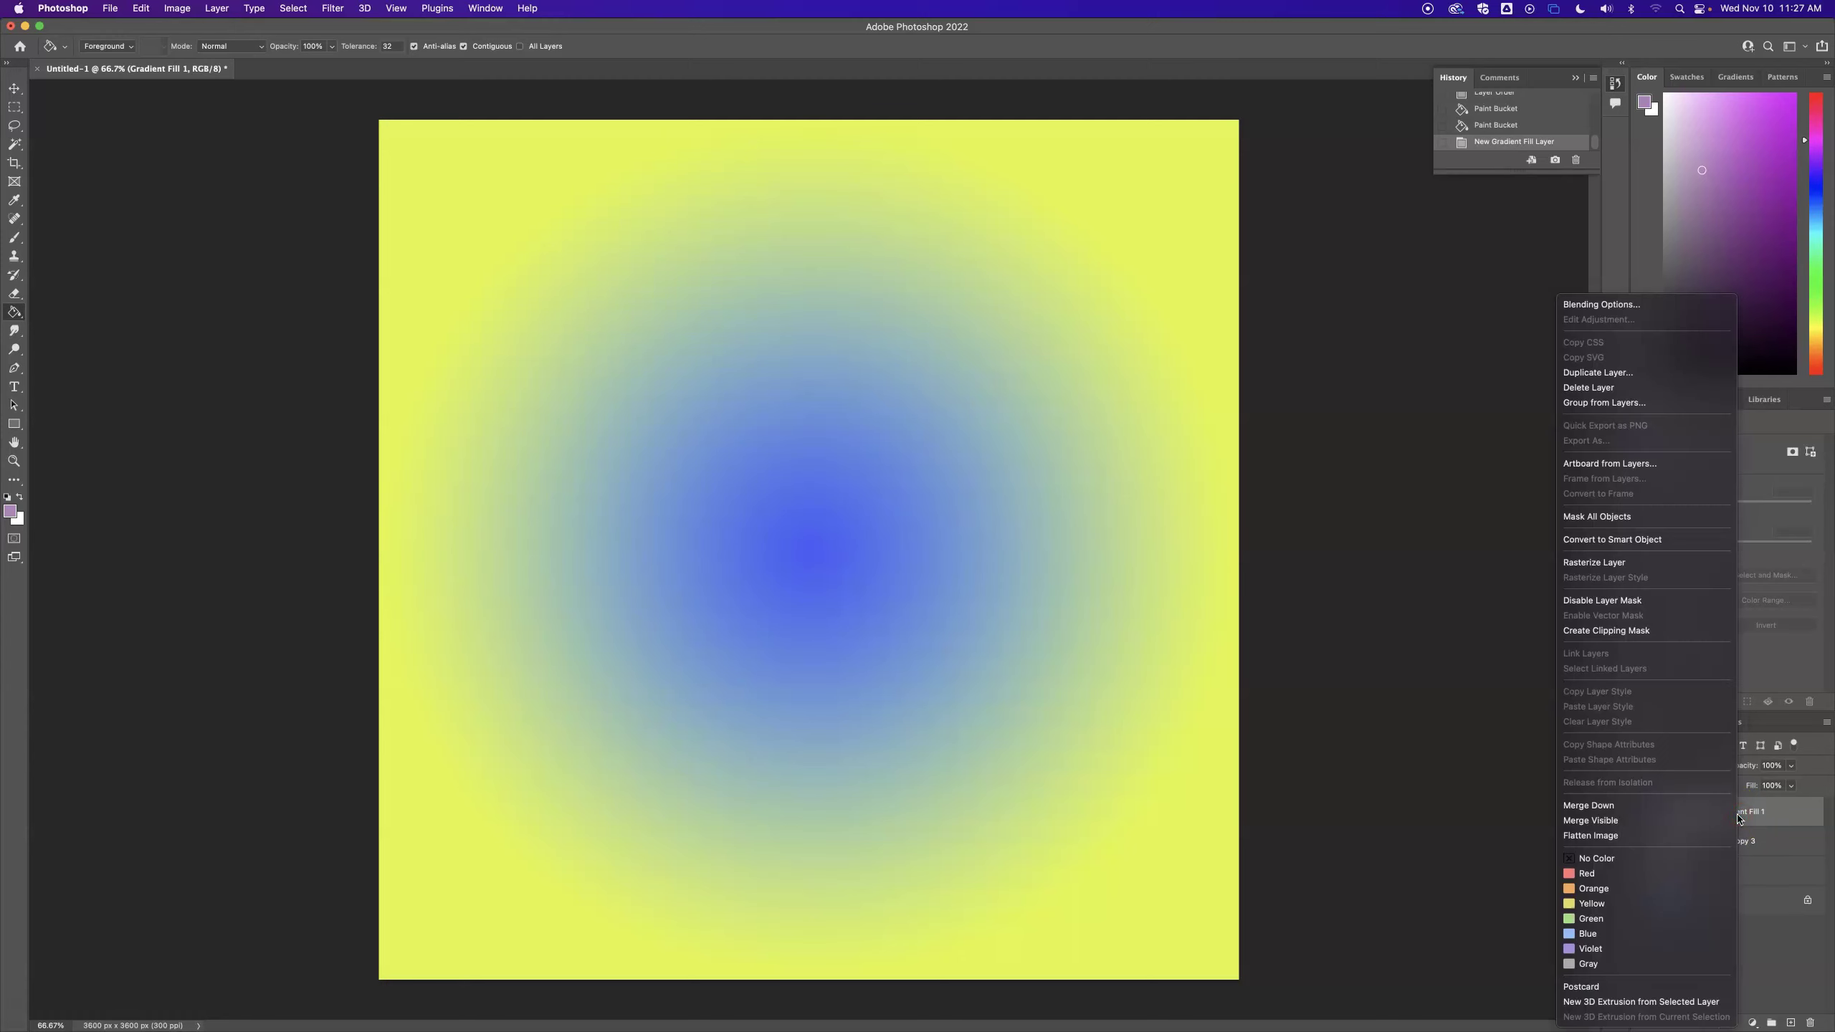
pyautogui.click(1635, 630)
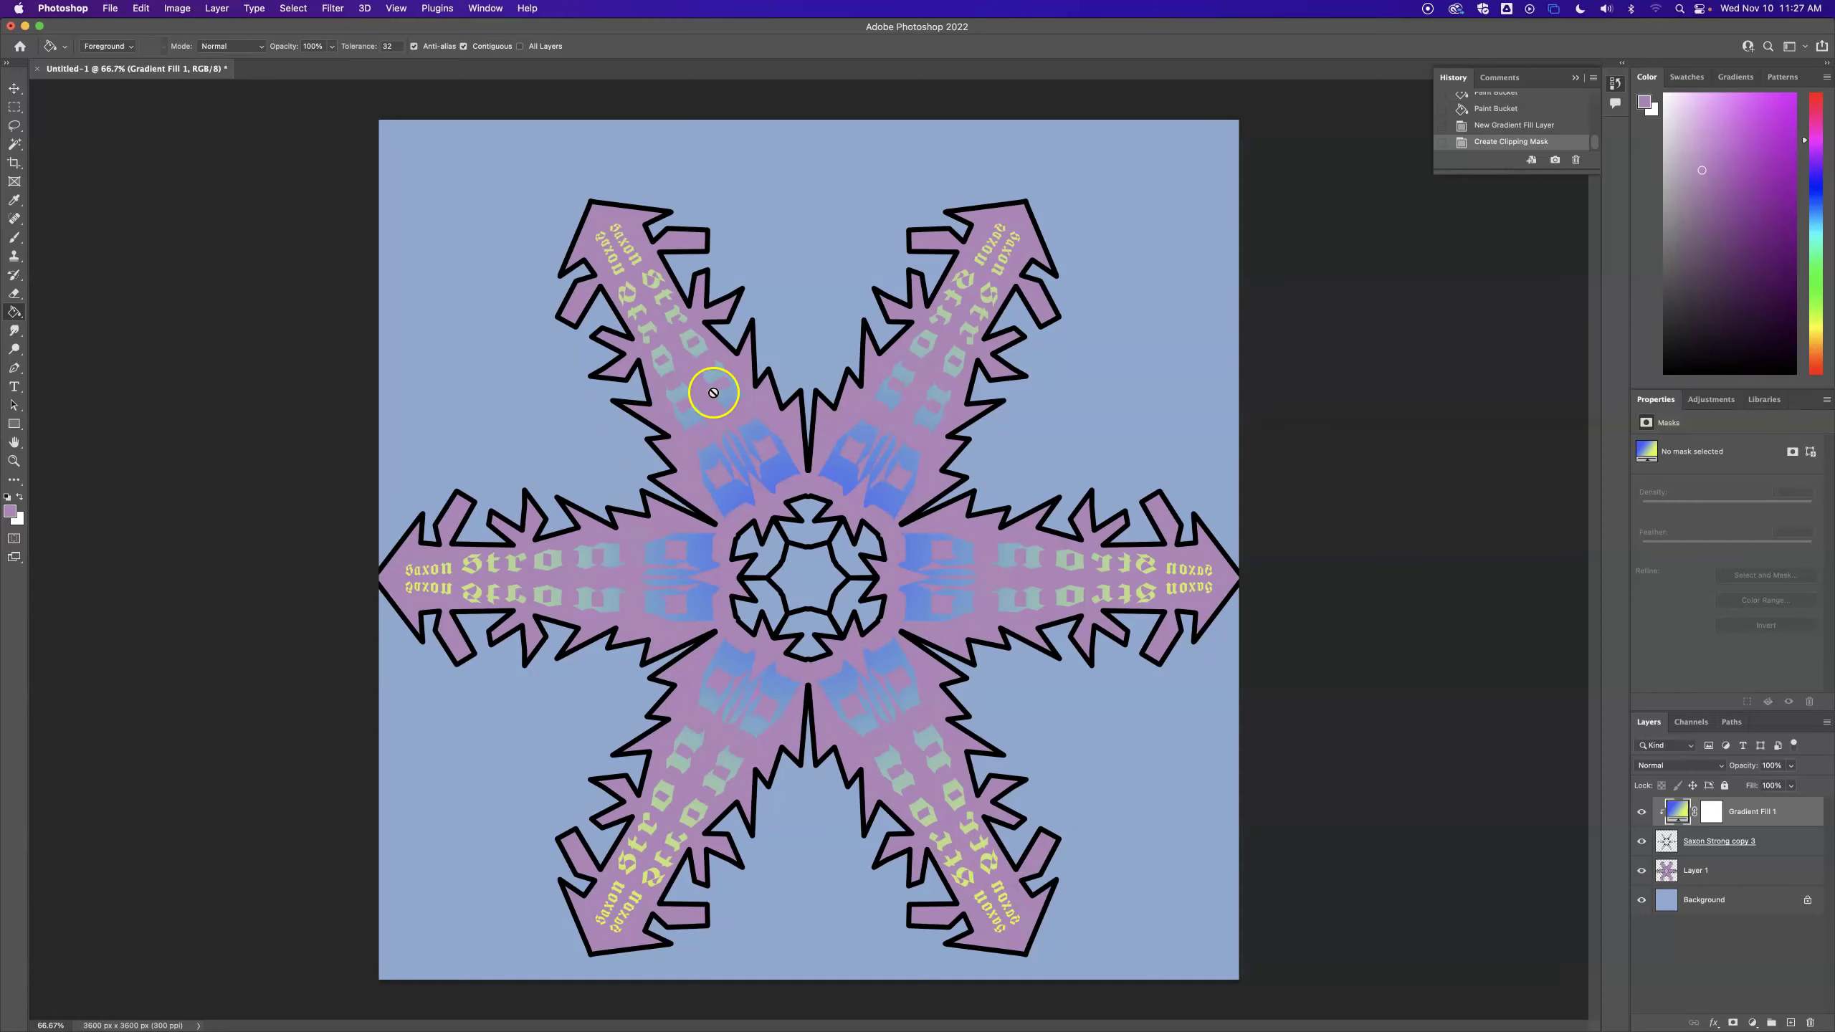
pyautogui.click(1667, 846)
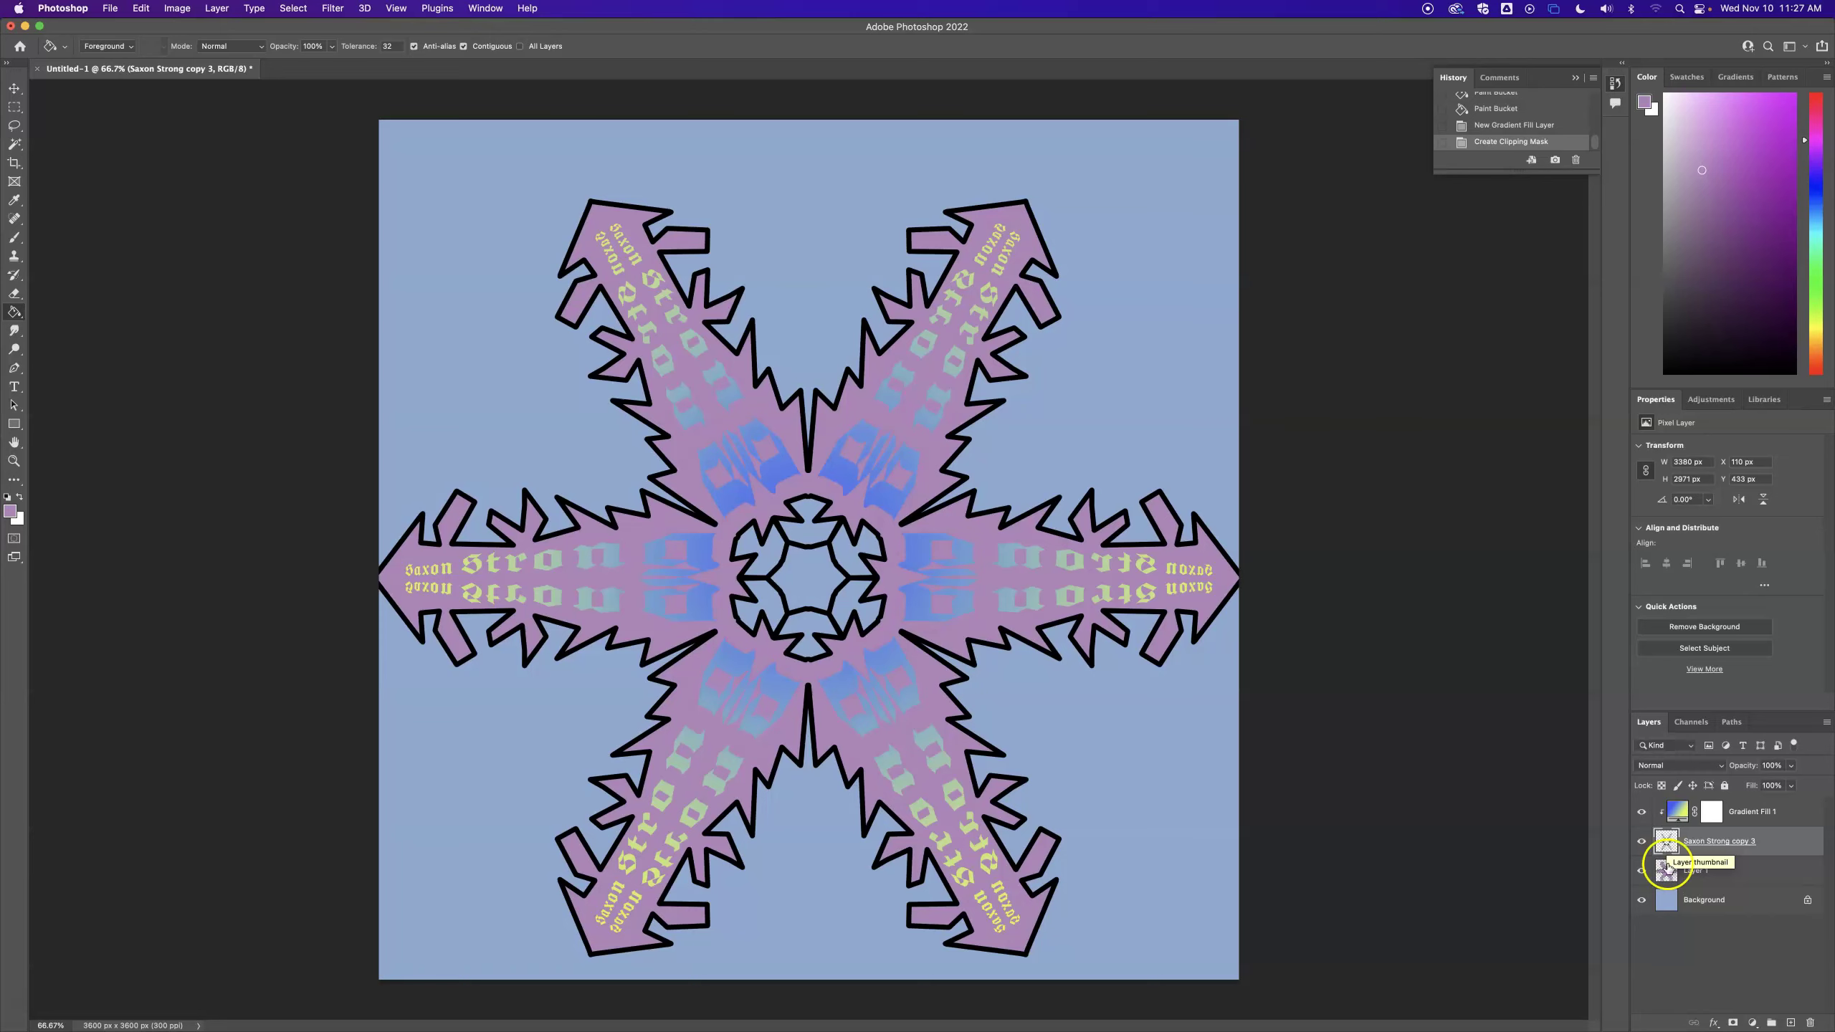
pyautogui.click(1671, 871)
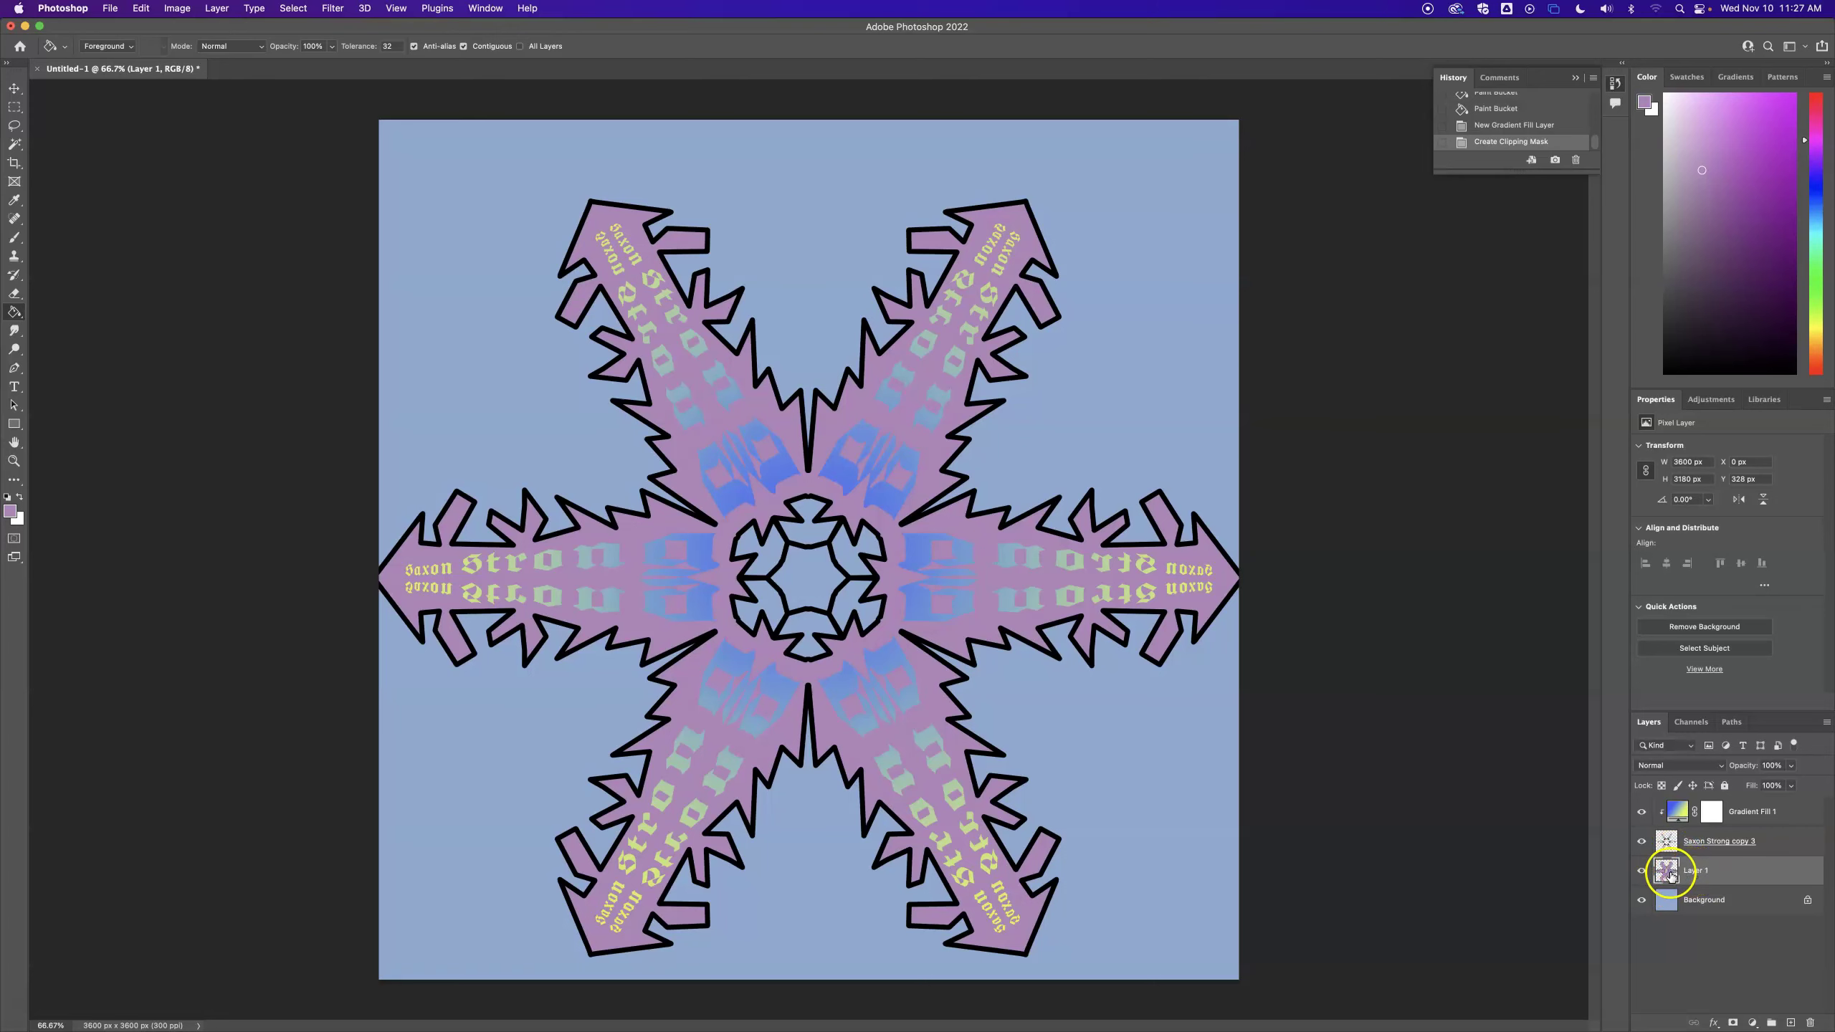
# Step: Give Layer 1 a Chisel Hard Bevel & Emboss with contour, depth 511 and size 250
pyautogui.rightClick(1687, 873)
pyautogui.click(1564, 312)
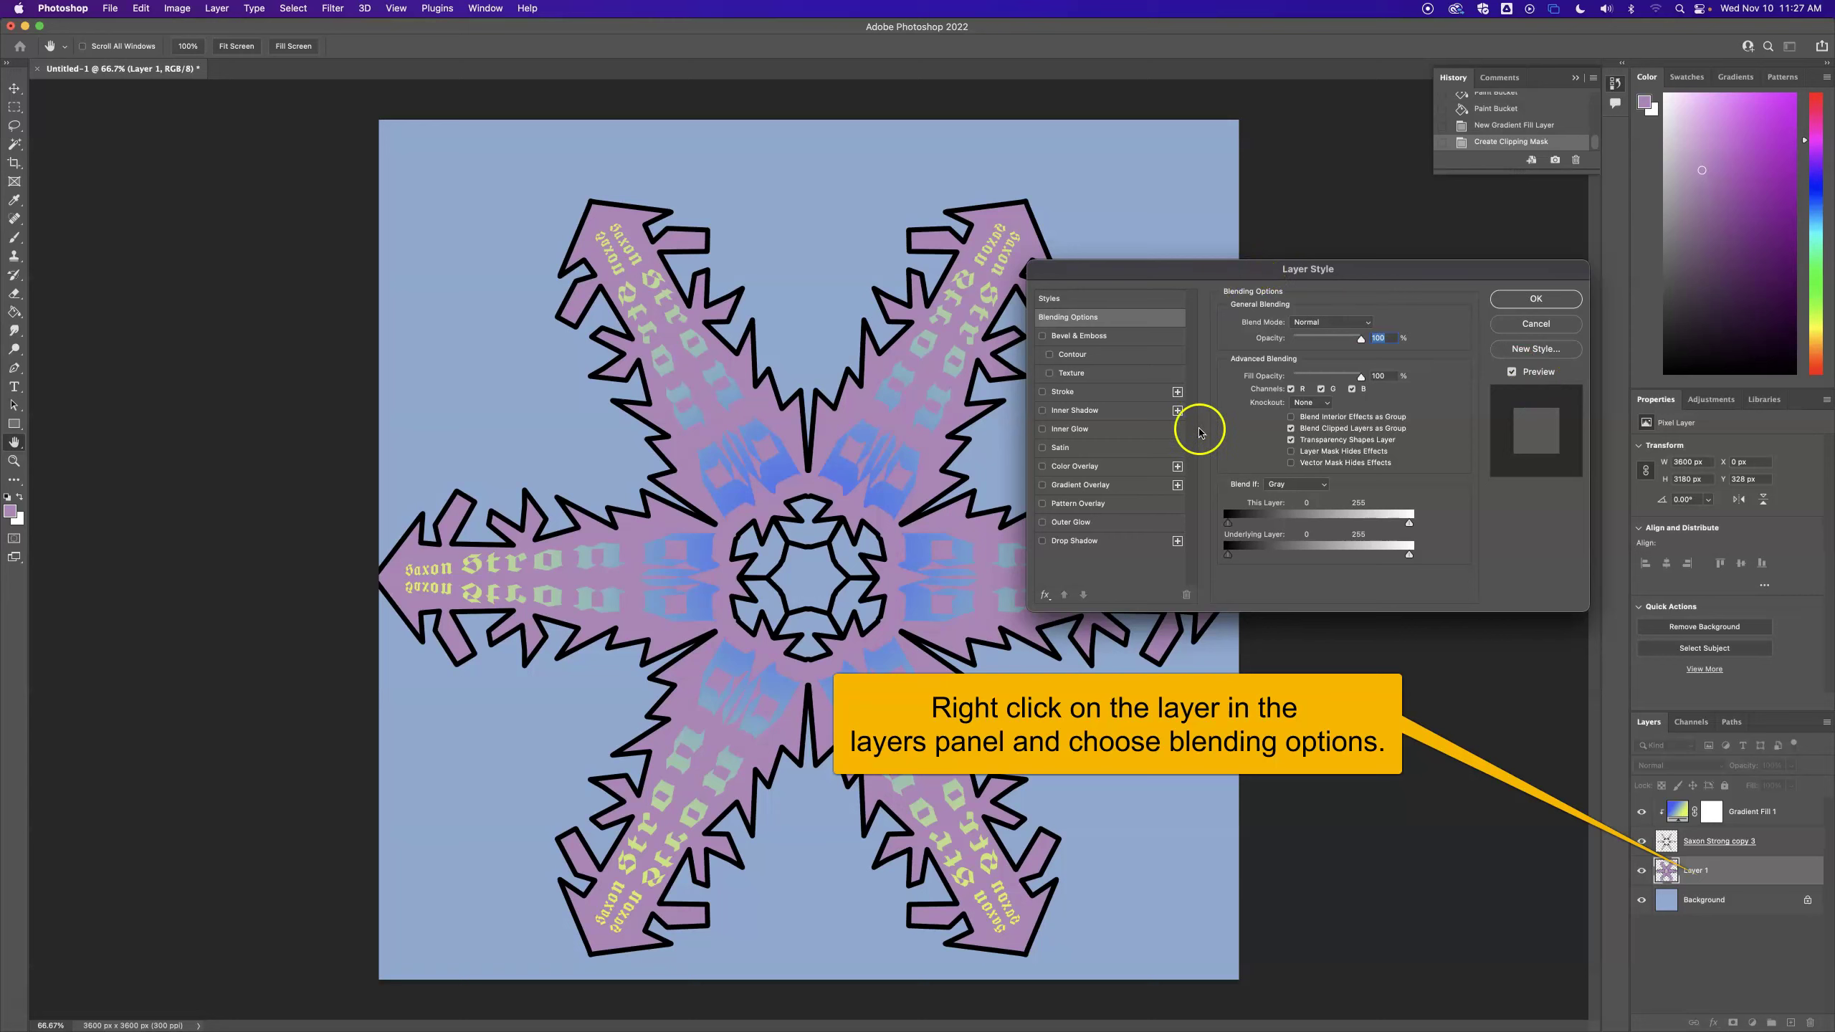
pyautogui.click(1043, 337)
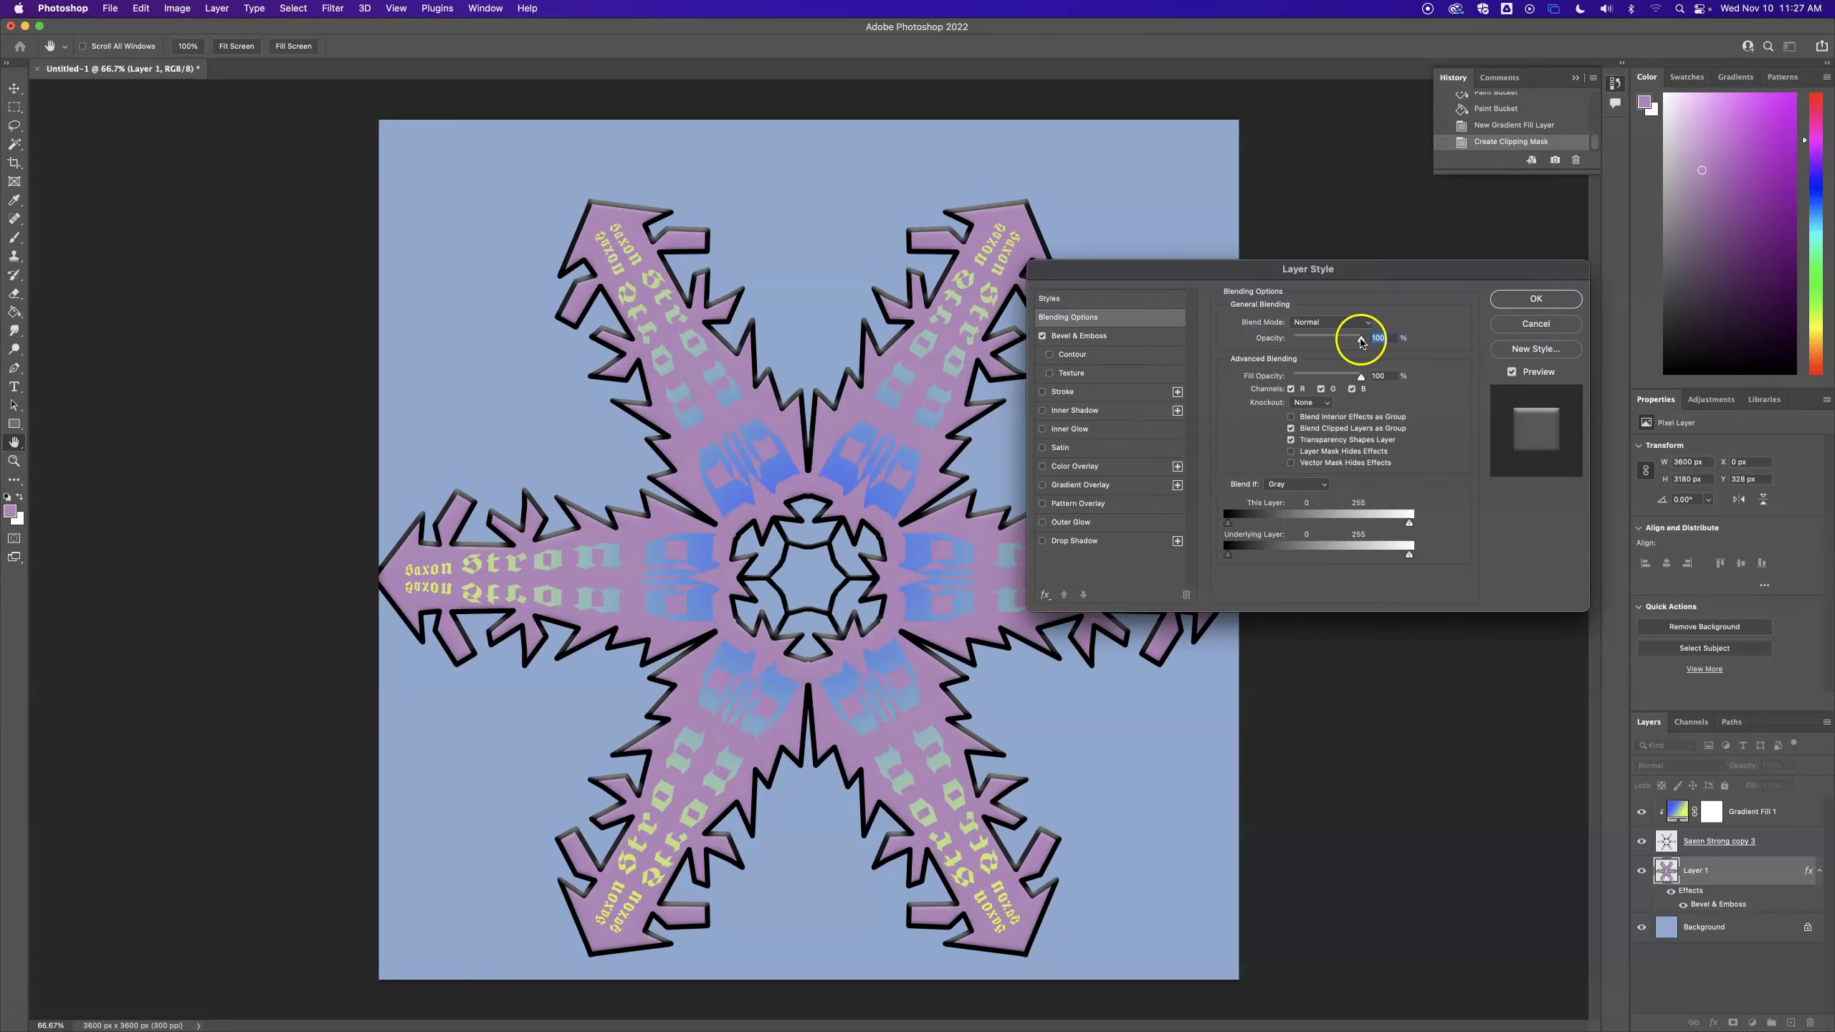
pyautogui.click(1049, 355)
pyautogui.click(1077, 335)
pyautogui.moveTo(1303, 382)
pyautogui.mouseDown()
pyautogui.moveTo(1354, 383)
pyautogui.moveTo(1321, 354)
pyautogui.mouseUp()
pyautogui.click(1334, 339)
pyautogui.click(1338, 344)
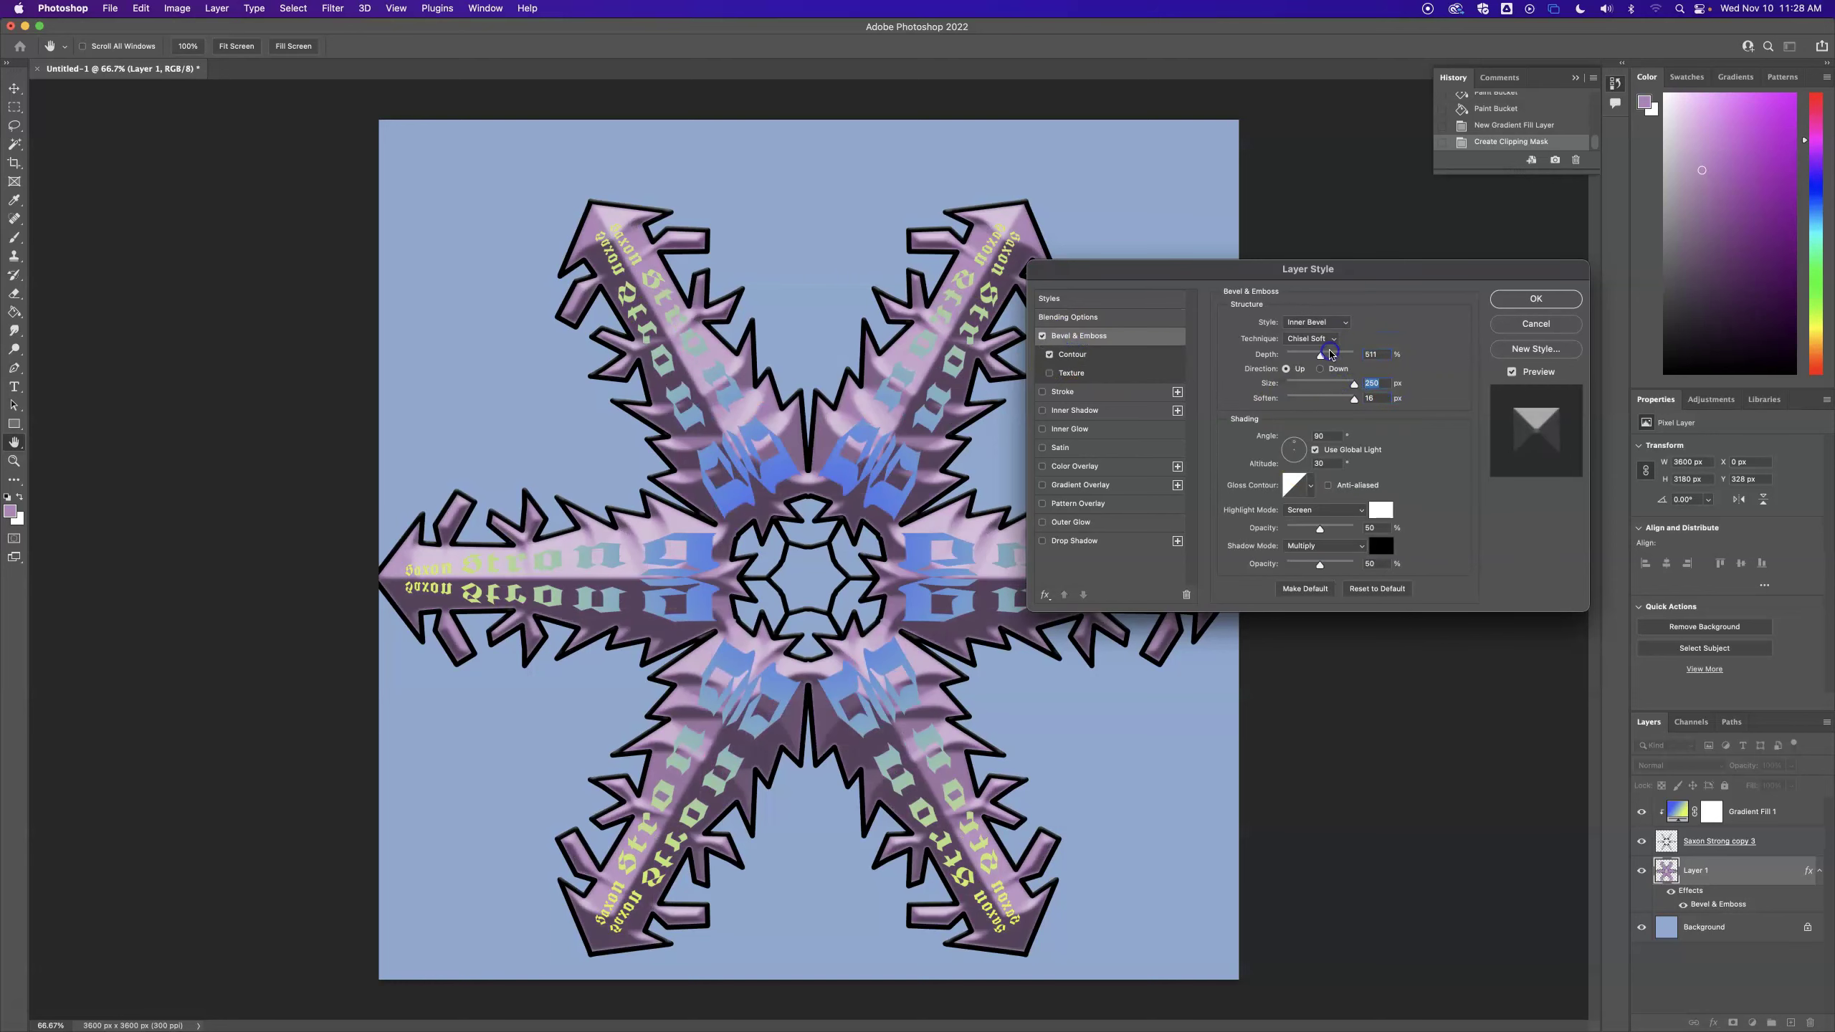
# Step: Add a pale cyan Outer Glow with spread 40 and apply the layer effects
pyautogui.click(1058, 522)
pyautogui.click(1263, 372)
pyautogui.click(1151, 357)
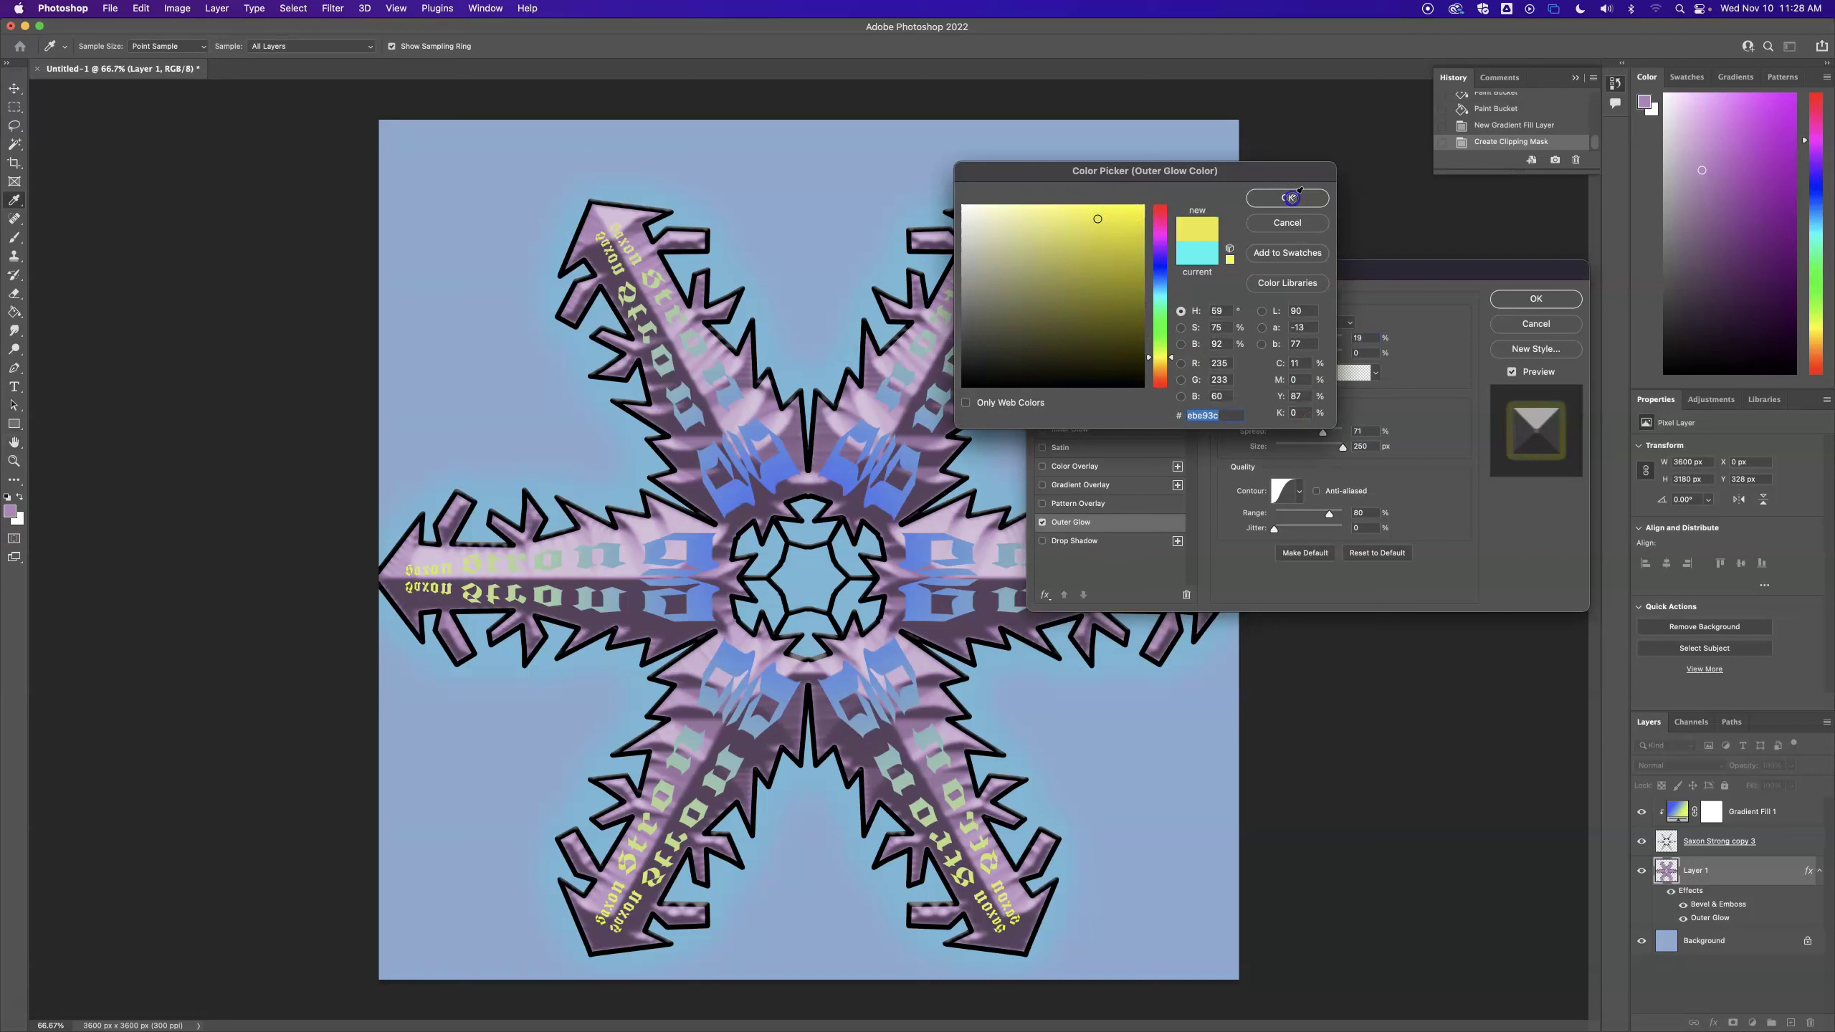
pyautogui.press('Return')
pyautogui.moveTo(1323, 431); pyautogui.dragTo(1301, 431)
pyautogui.click(1262, 372)
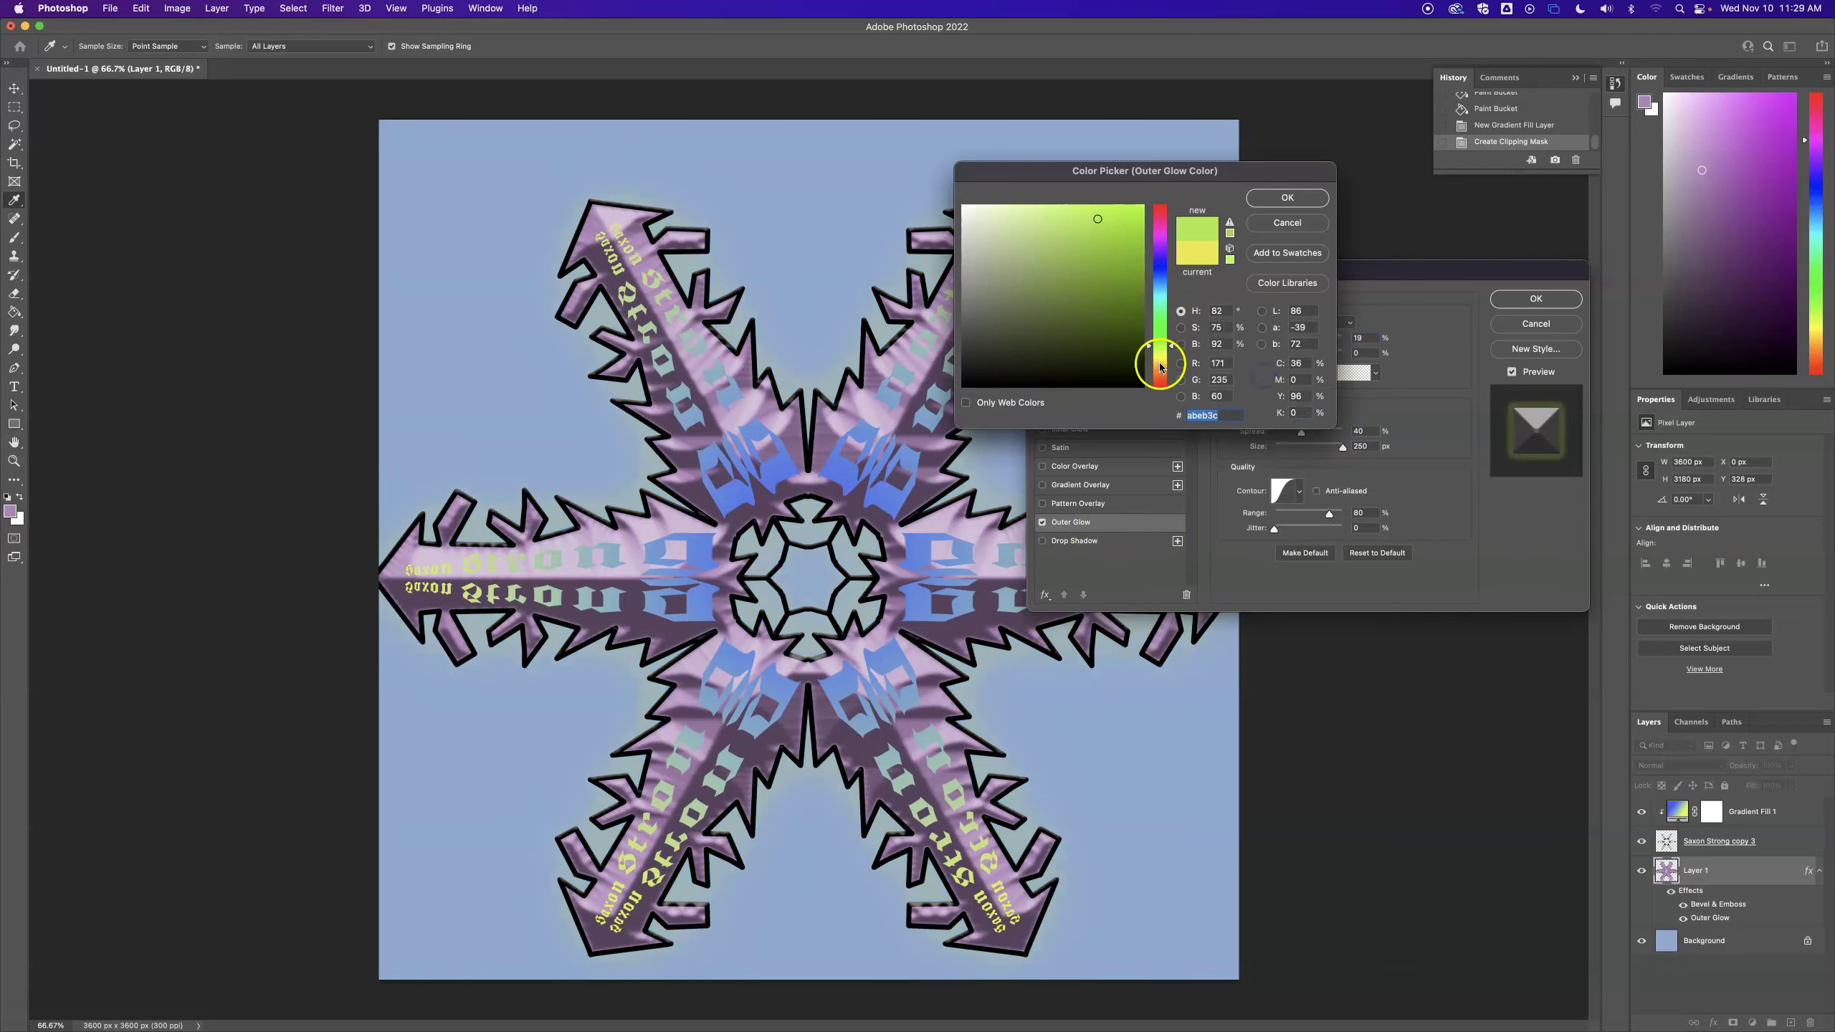
pyautogui.moveTo(1160, 361); pyautogui.dragTo(1159, 304)
pyautogui.press('Return')
pyautogui.click(1536, 298)
pyautogui.click(1666, 842)
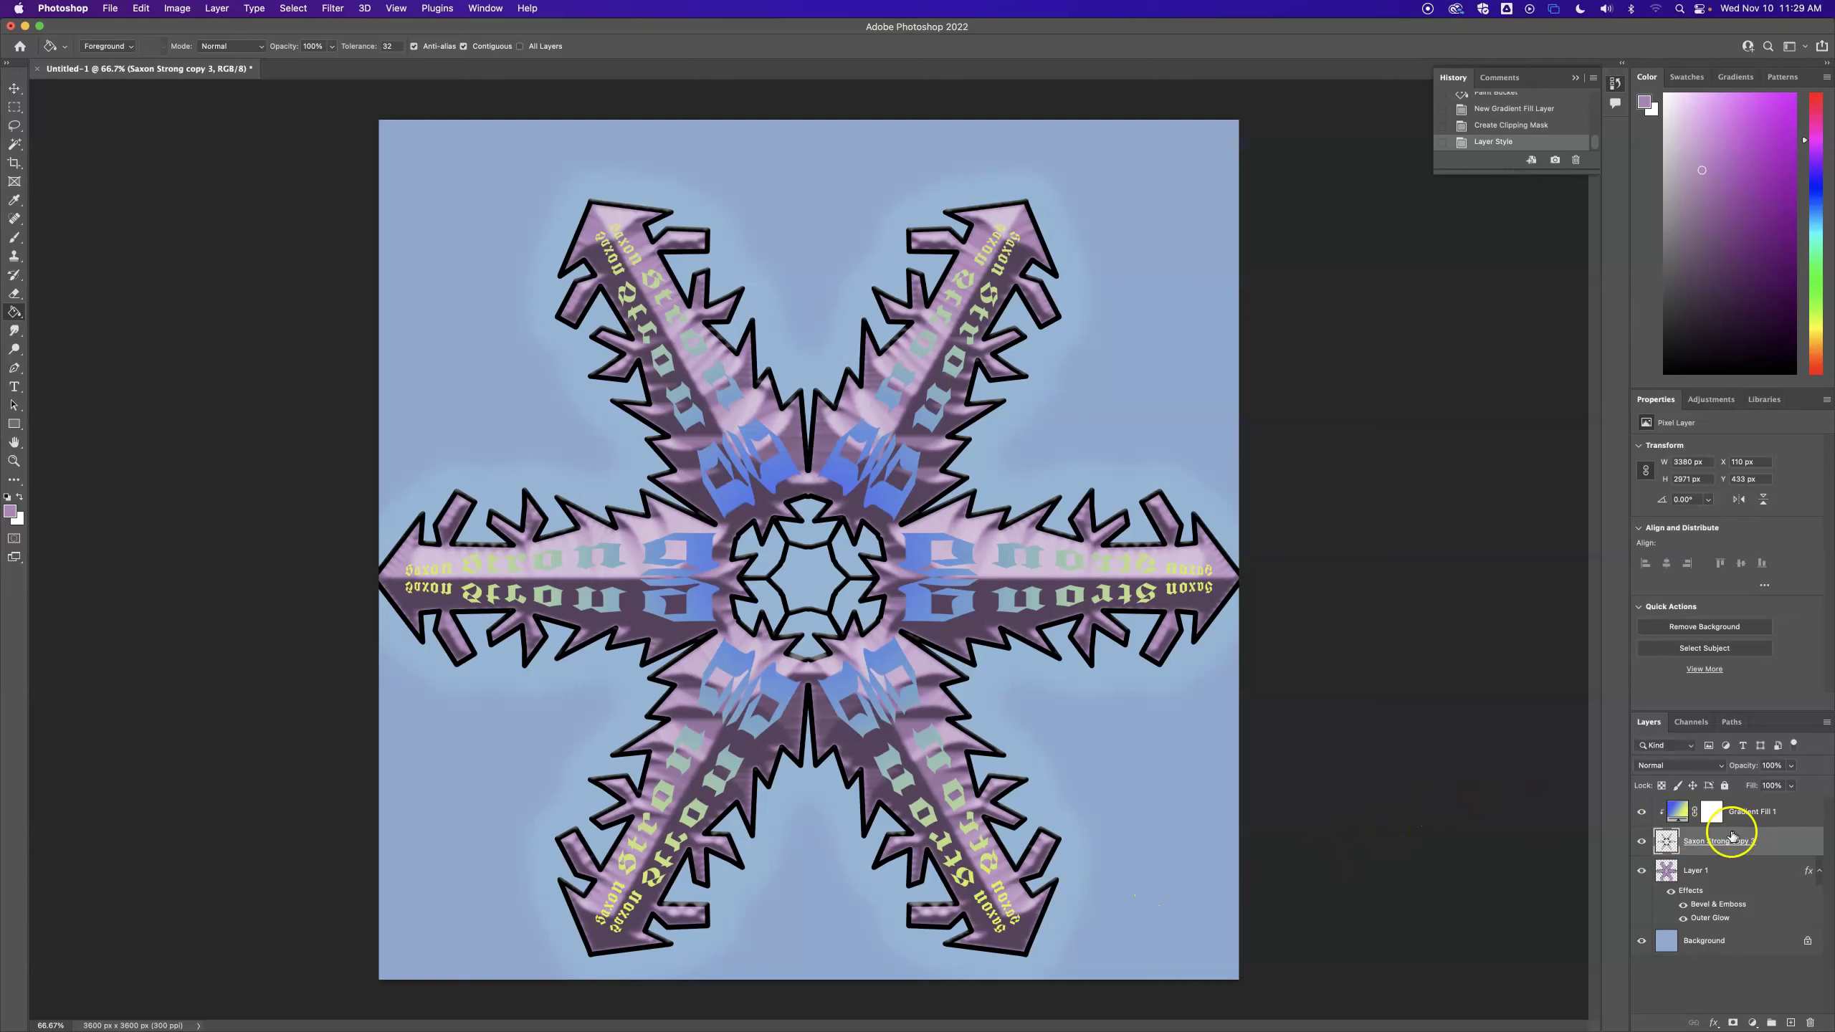
# Step: Add an outside dark navy Stroke effect to the Saxon Strong copy 3 lettering
pyautogui.rightClick(1668, 846)
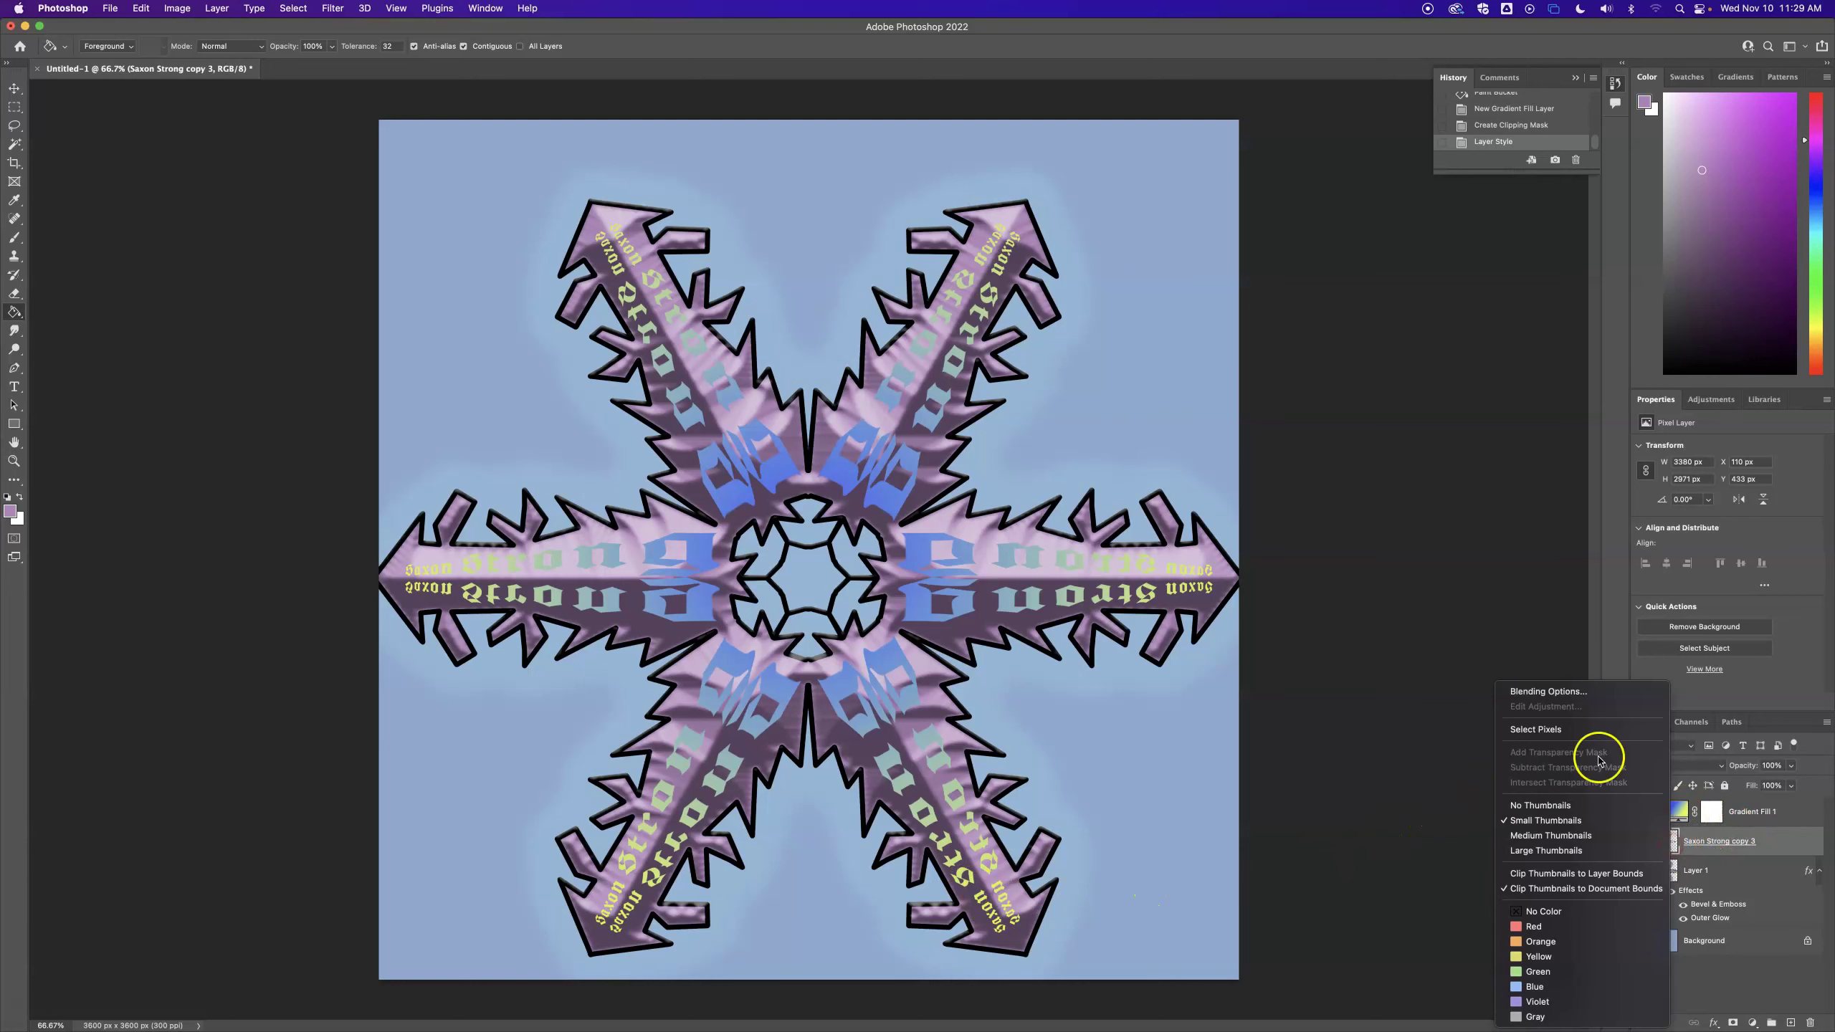
pyautogui.click(1537, 695)
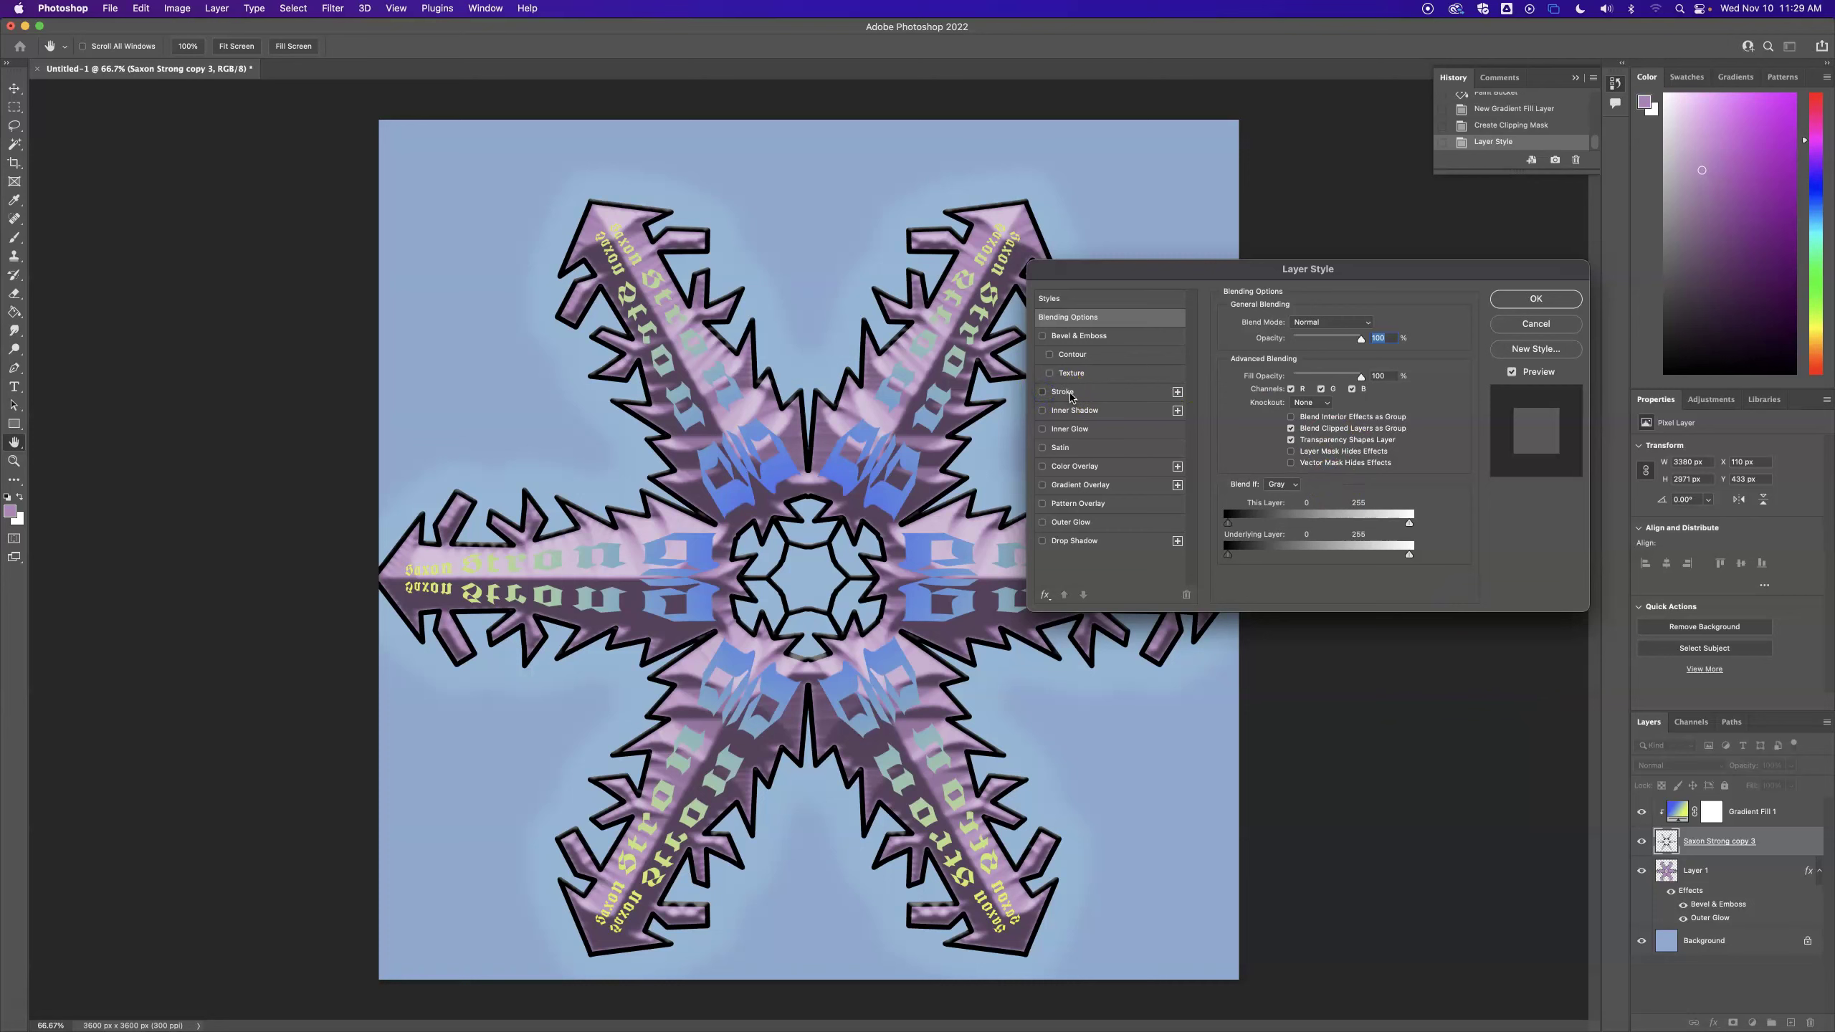
pyautogui.click(1069, 393)
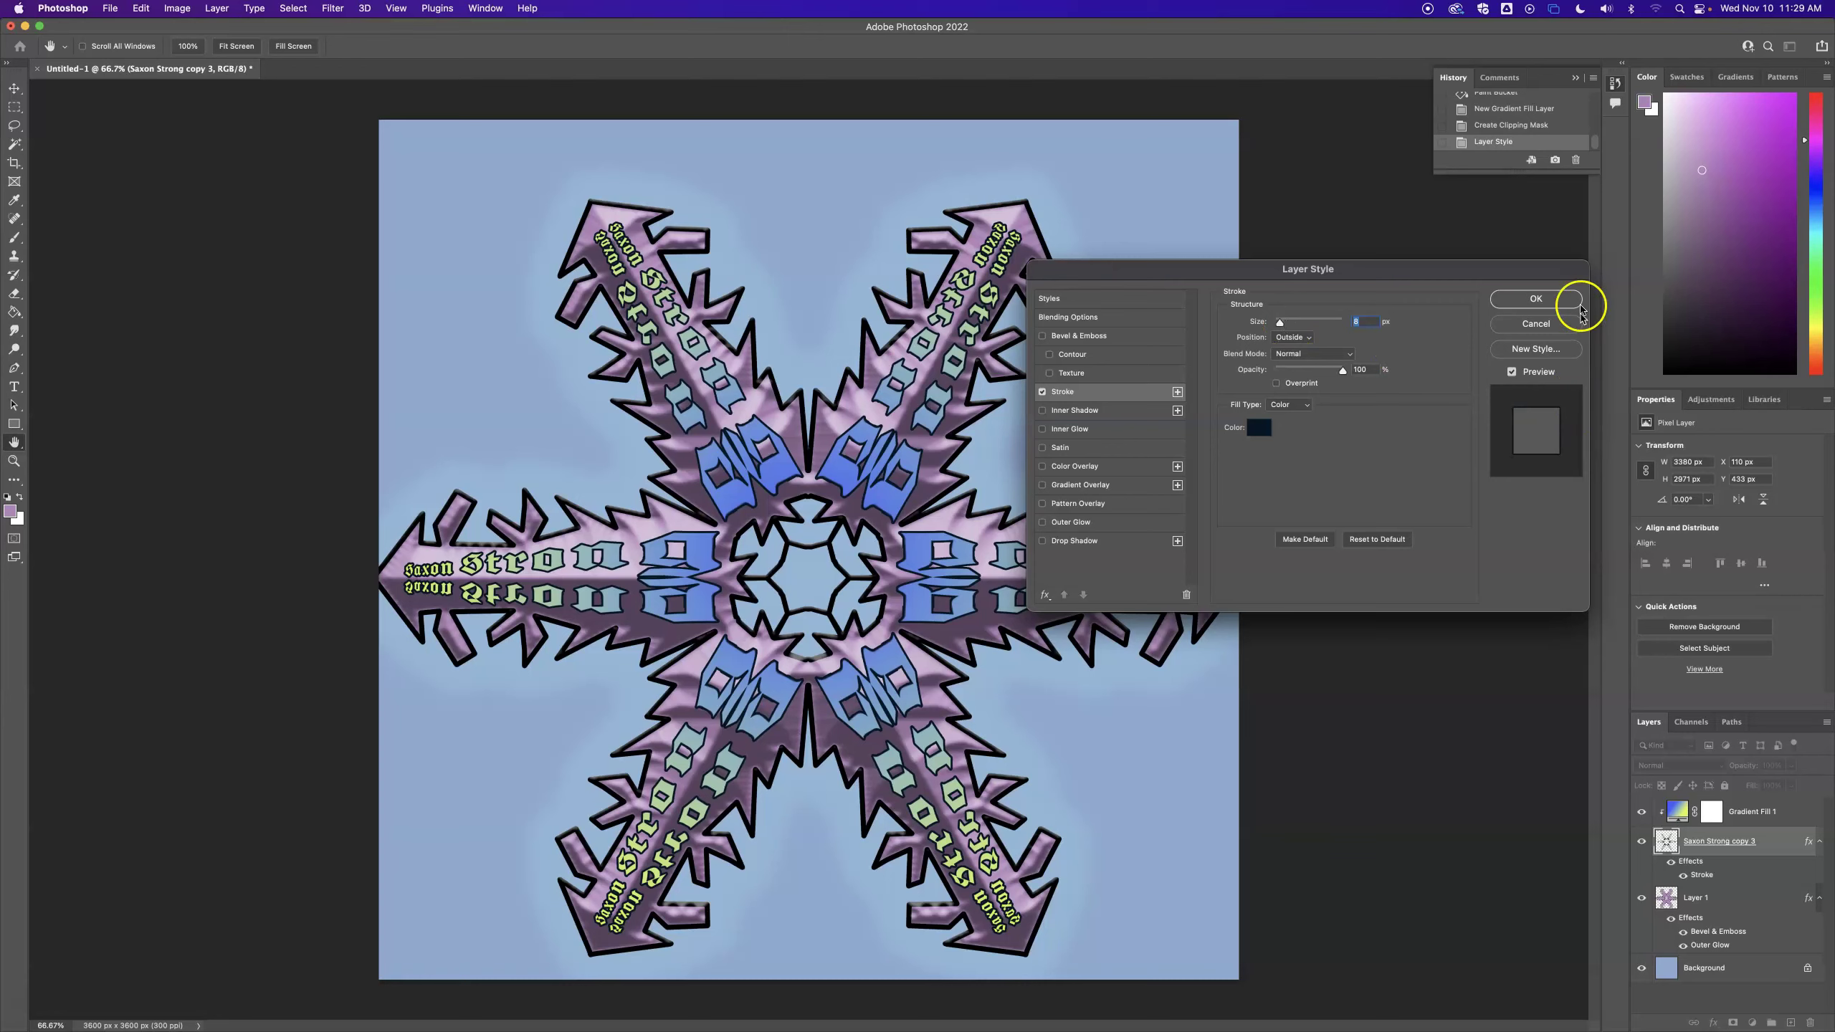
pyautogui.click(1555, 299)
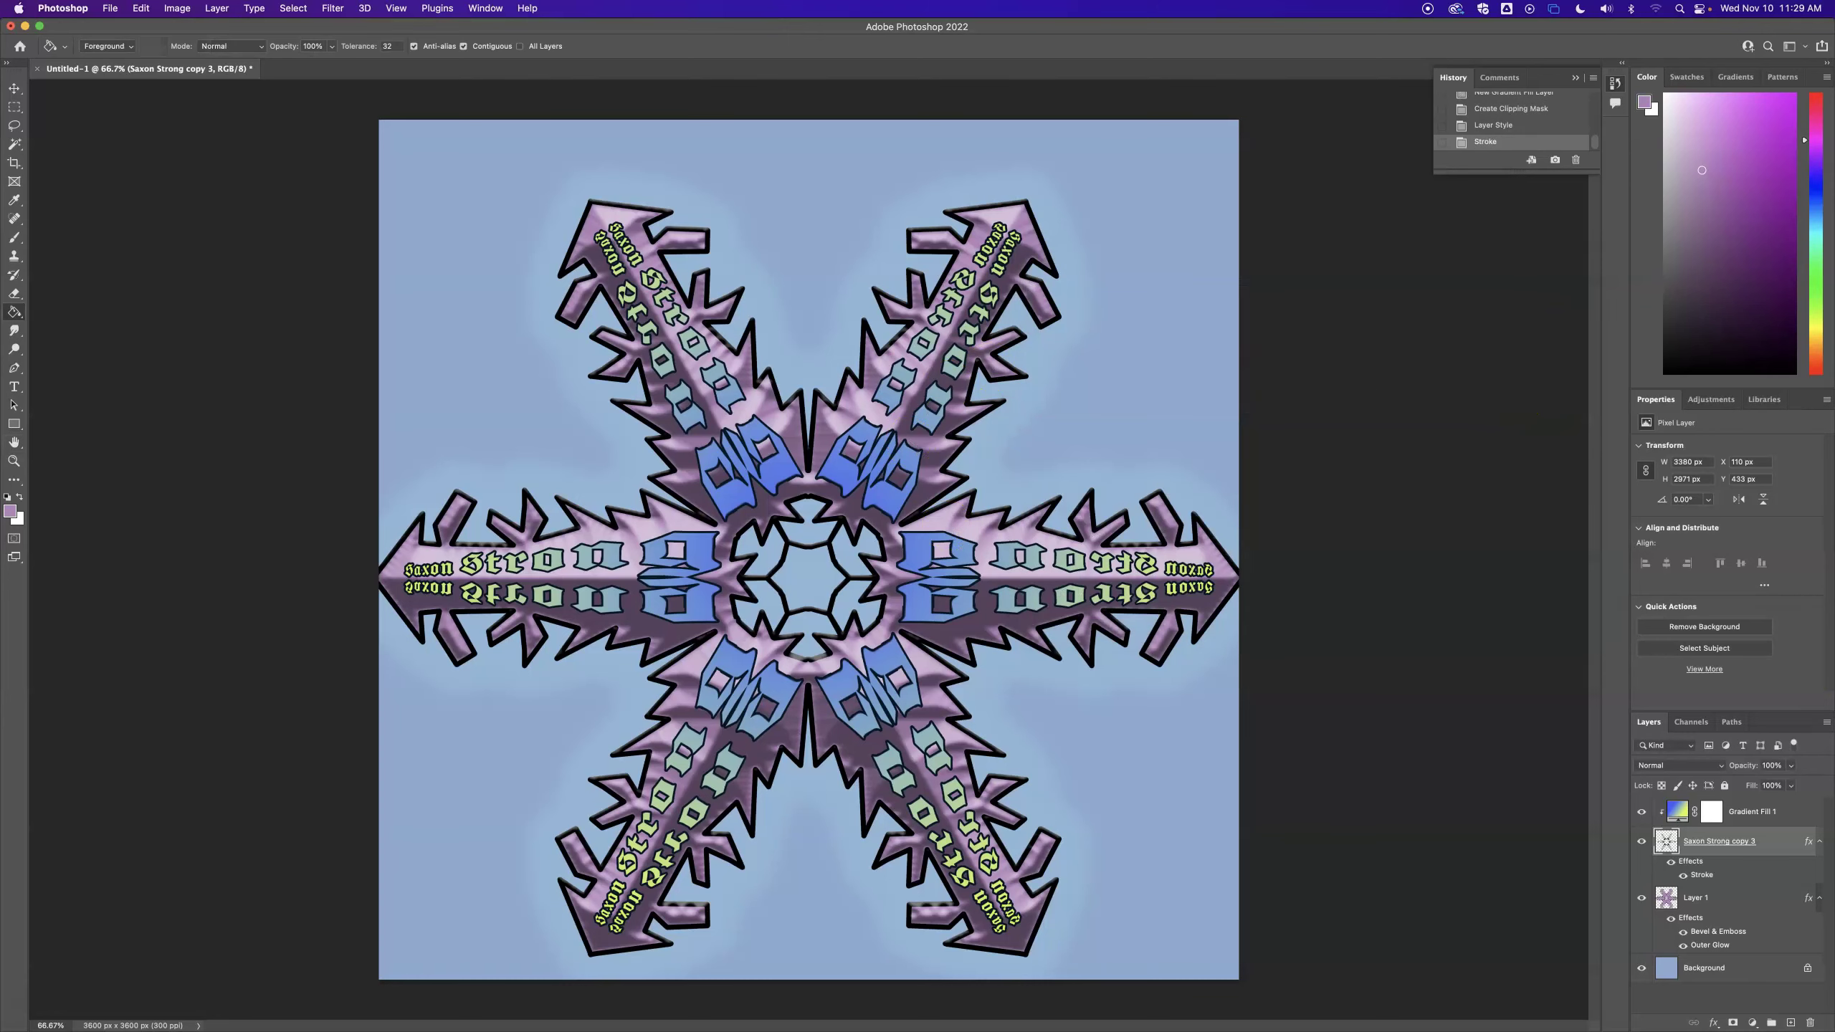